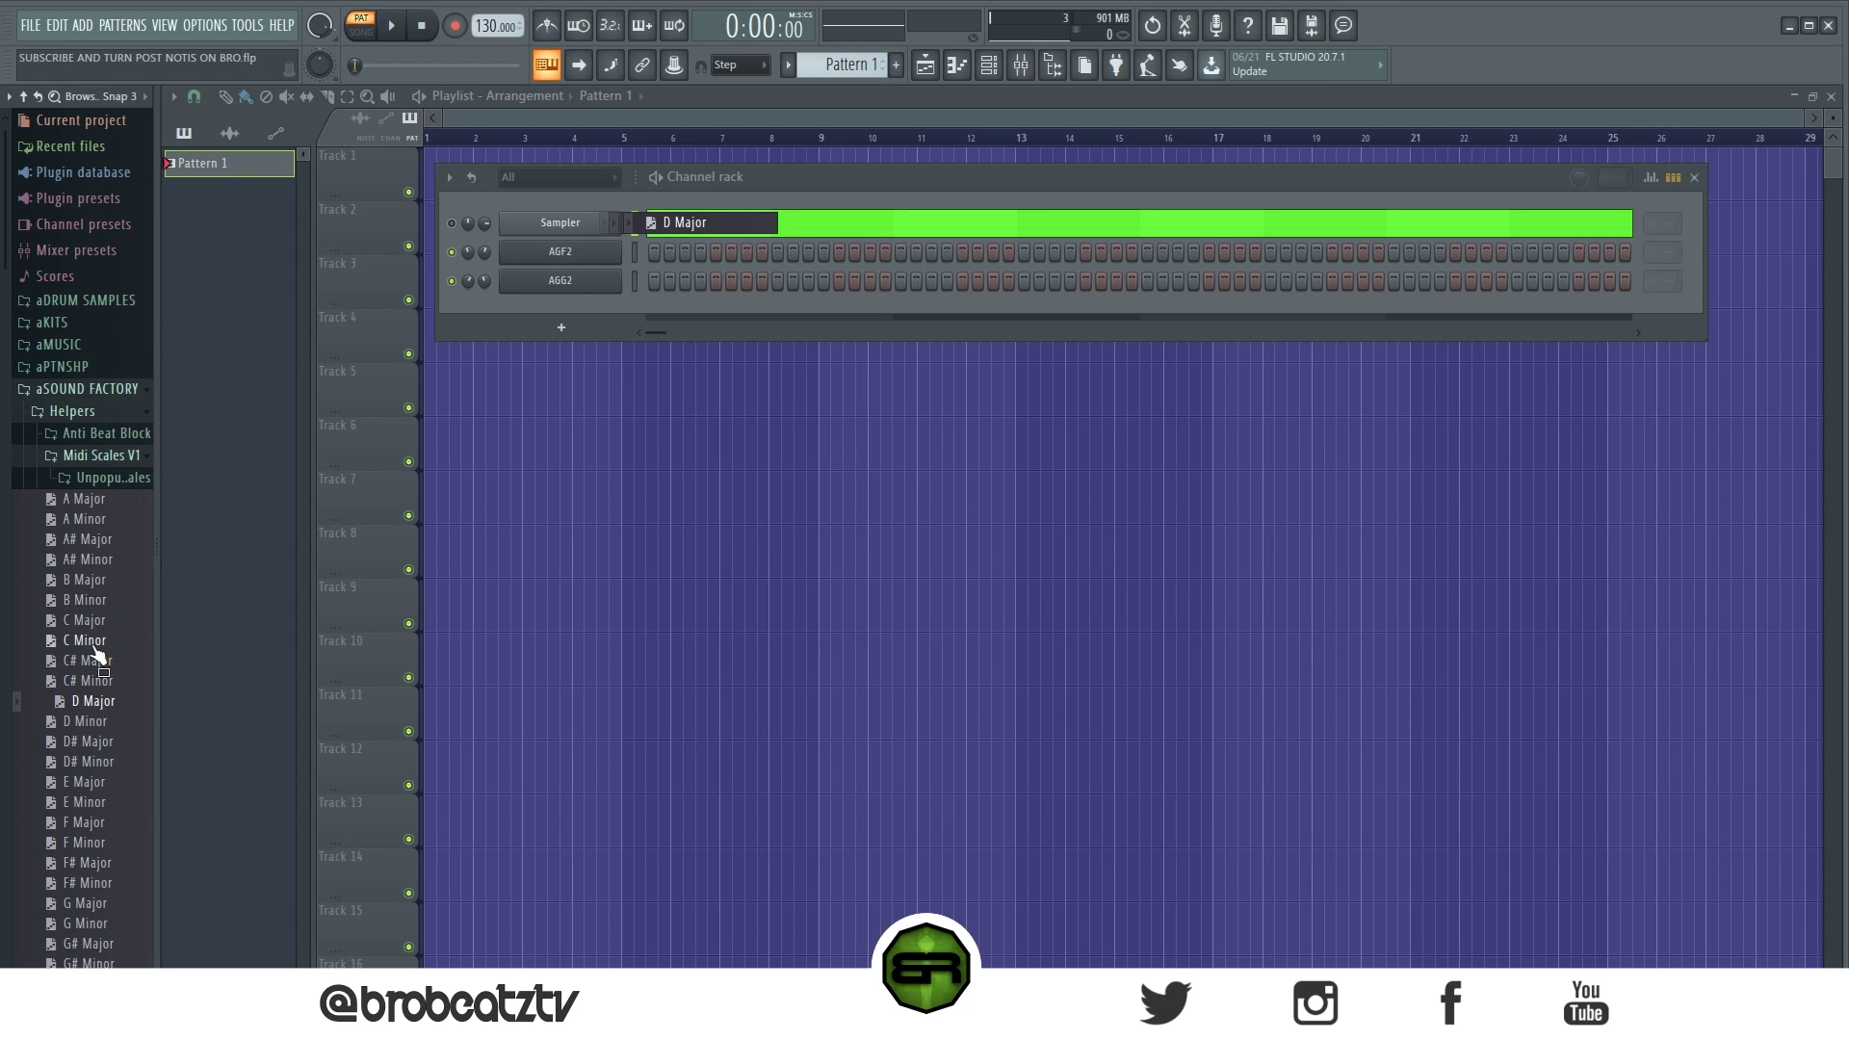
left_click_drag(102, 620, 564, 224)
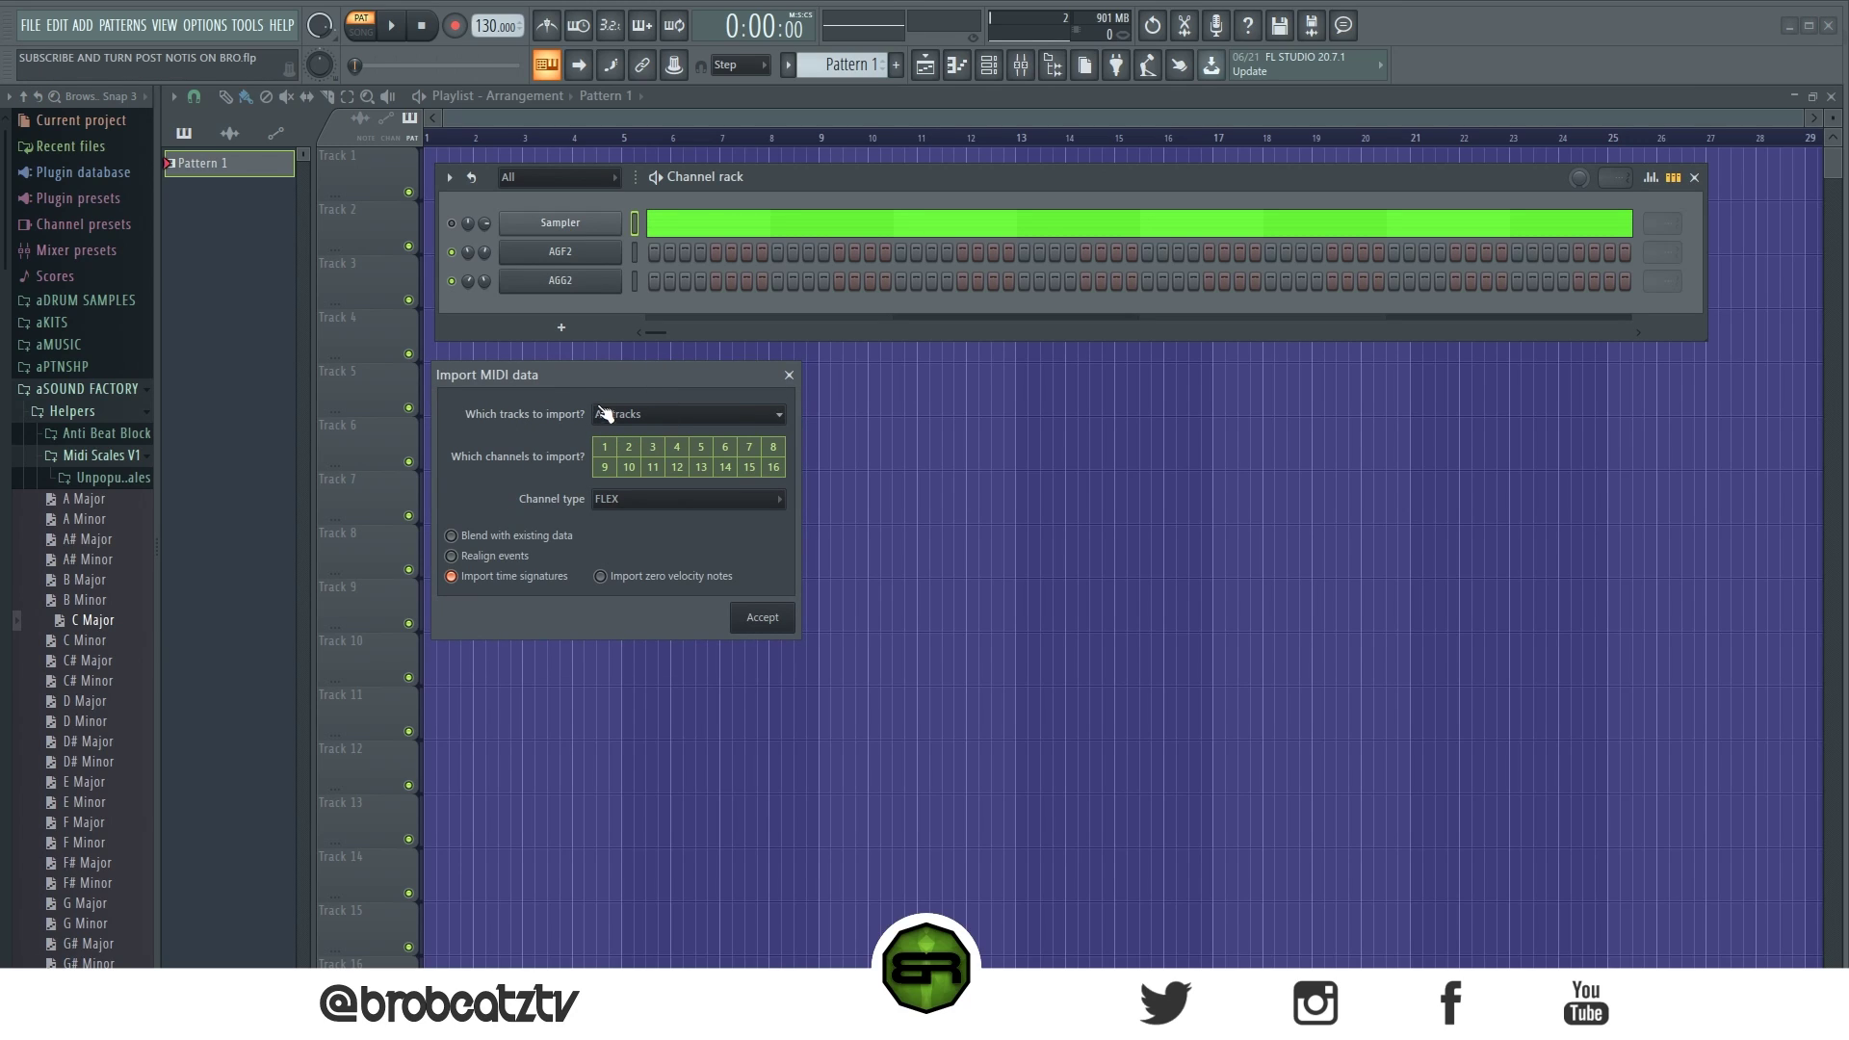
mouse_move(593, 380)
left_mouse_down()
mouse_move(620, 360)
mouse_move(597, 356)
left_mouse_up()
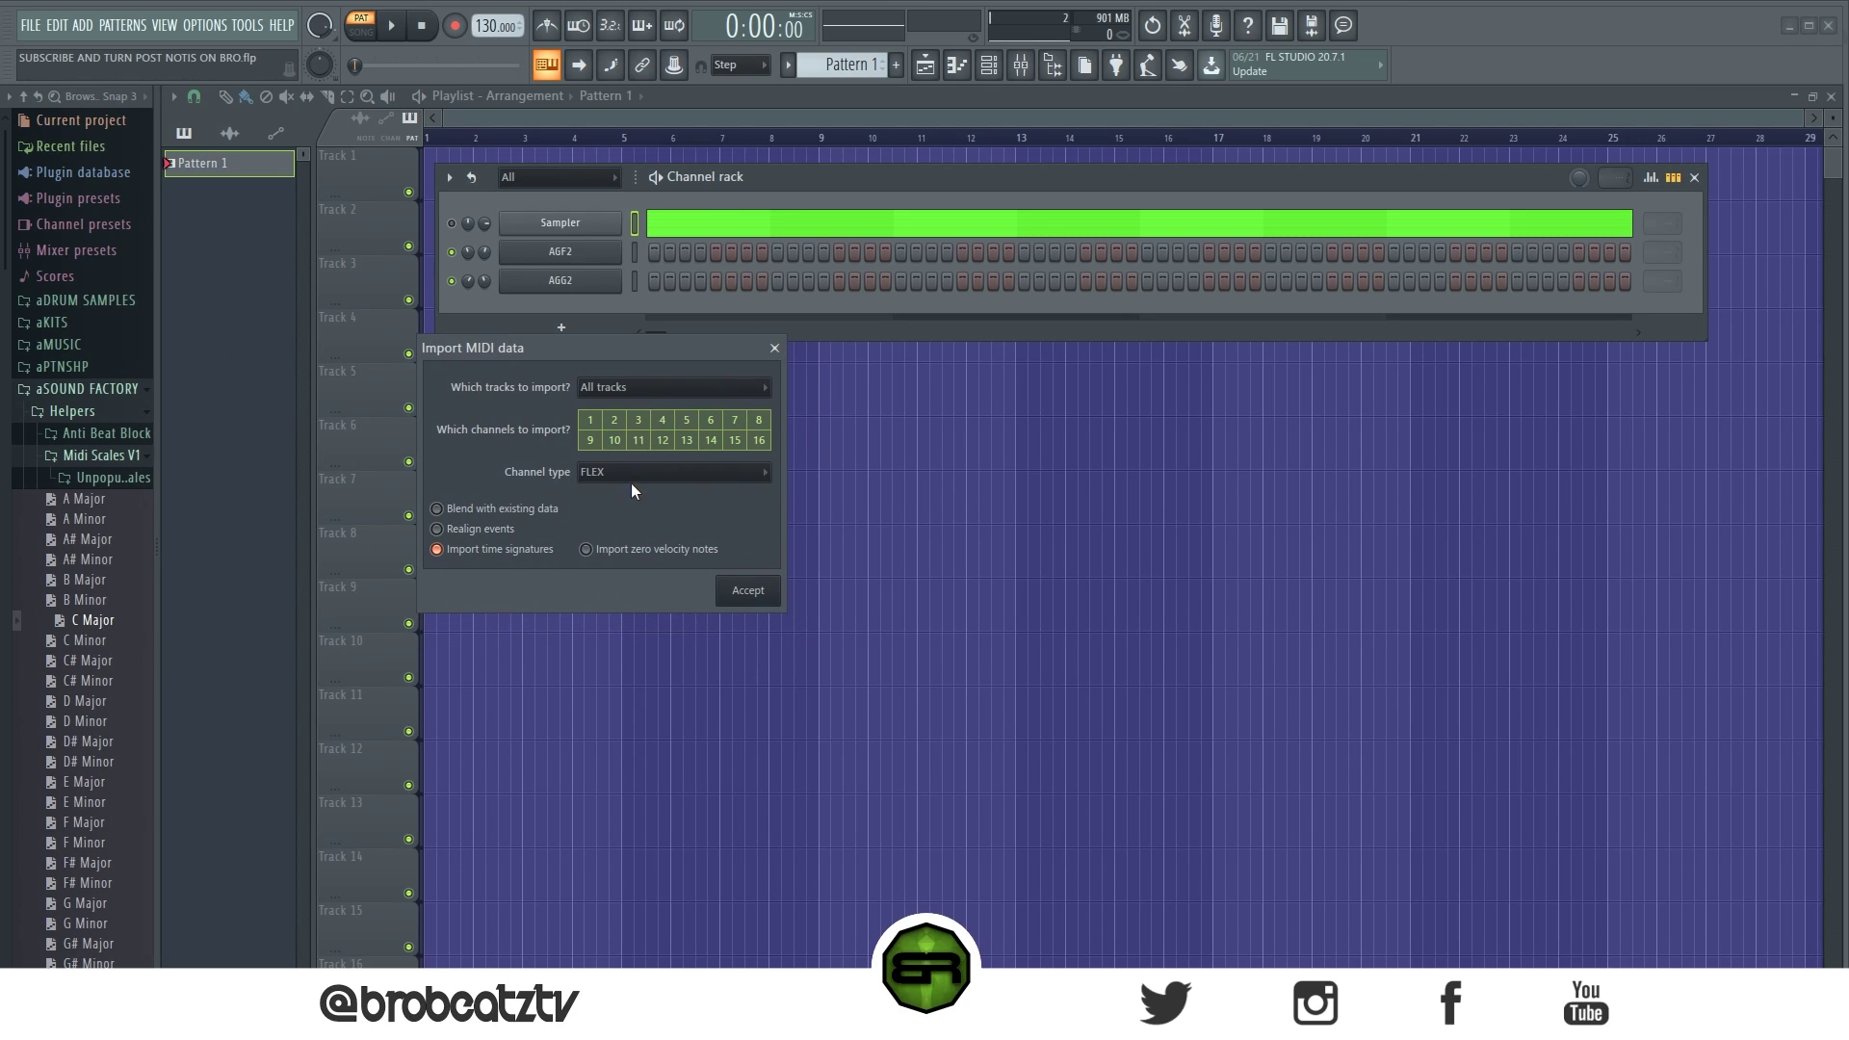
left_click(664, 481)
left_click(511, 425)
left_click(774, 347)
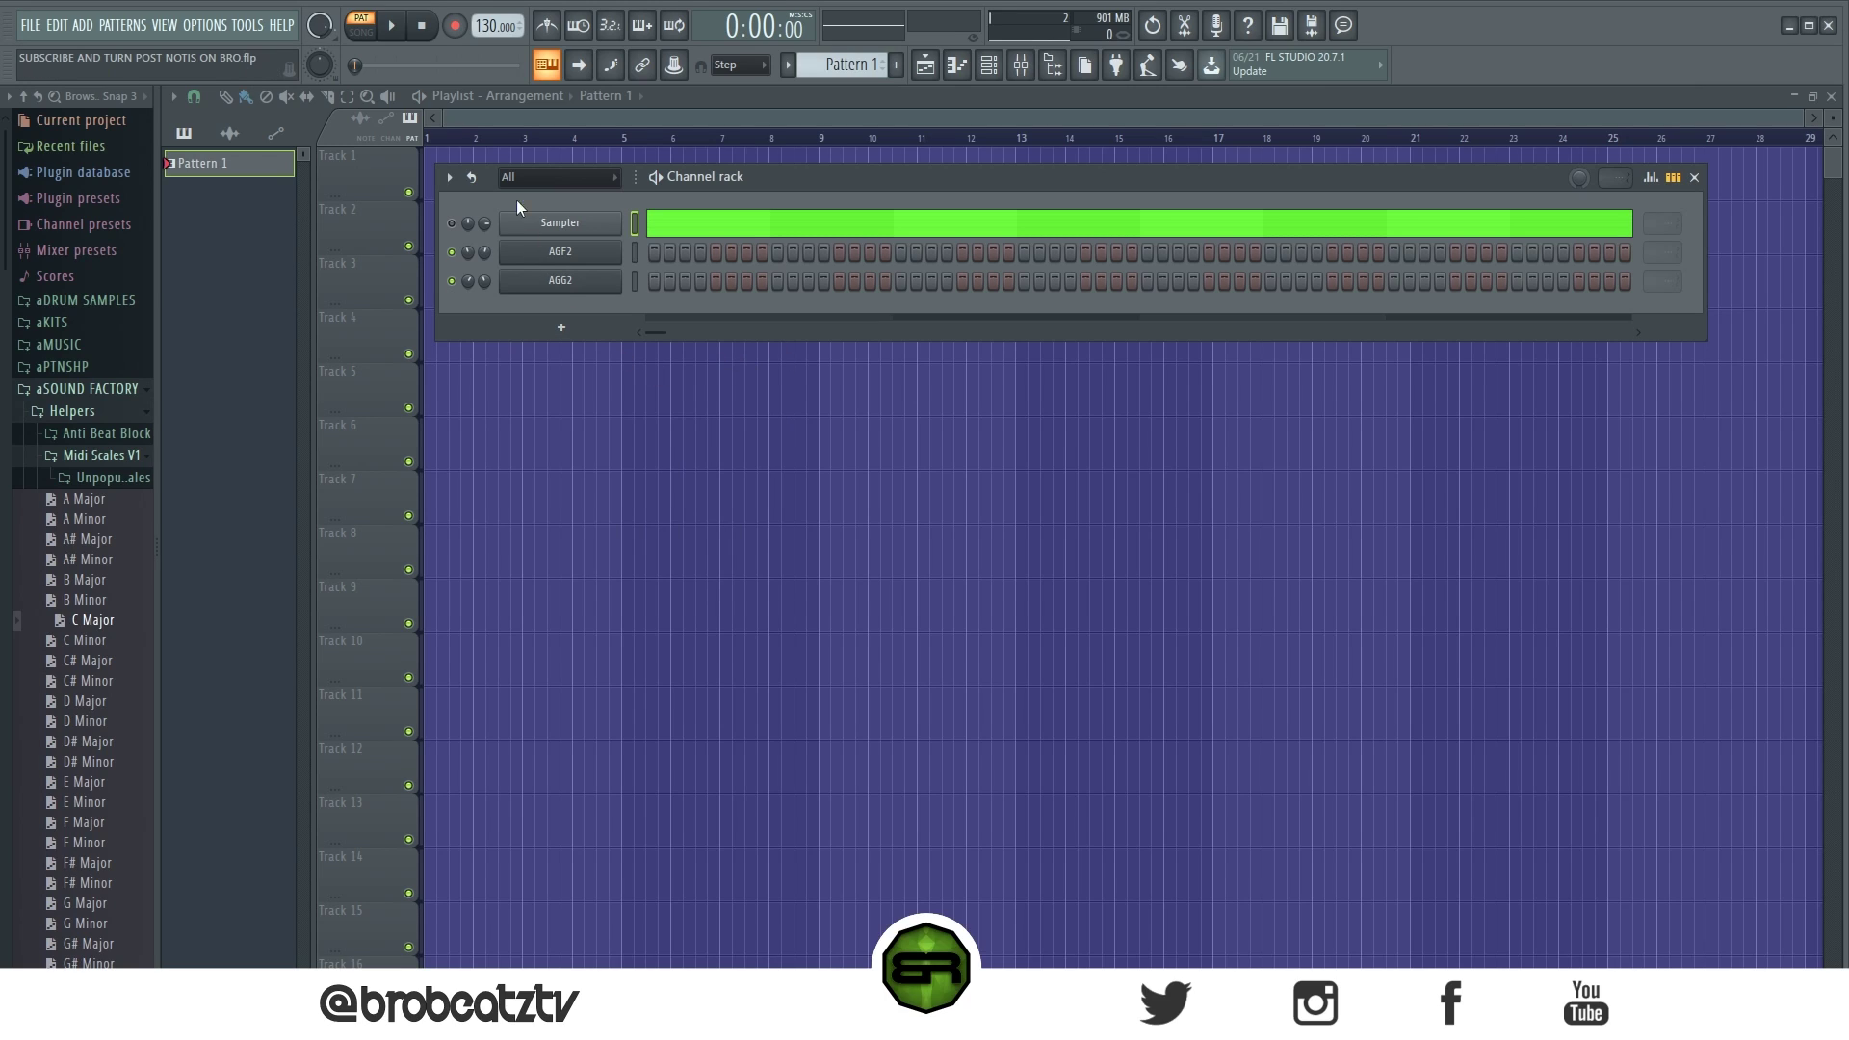
right_click(496, 26)
left_click(690, 158)
left_click_drag(92, 559, 674, 222)
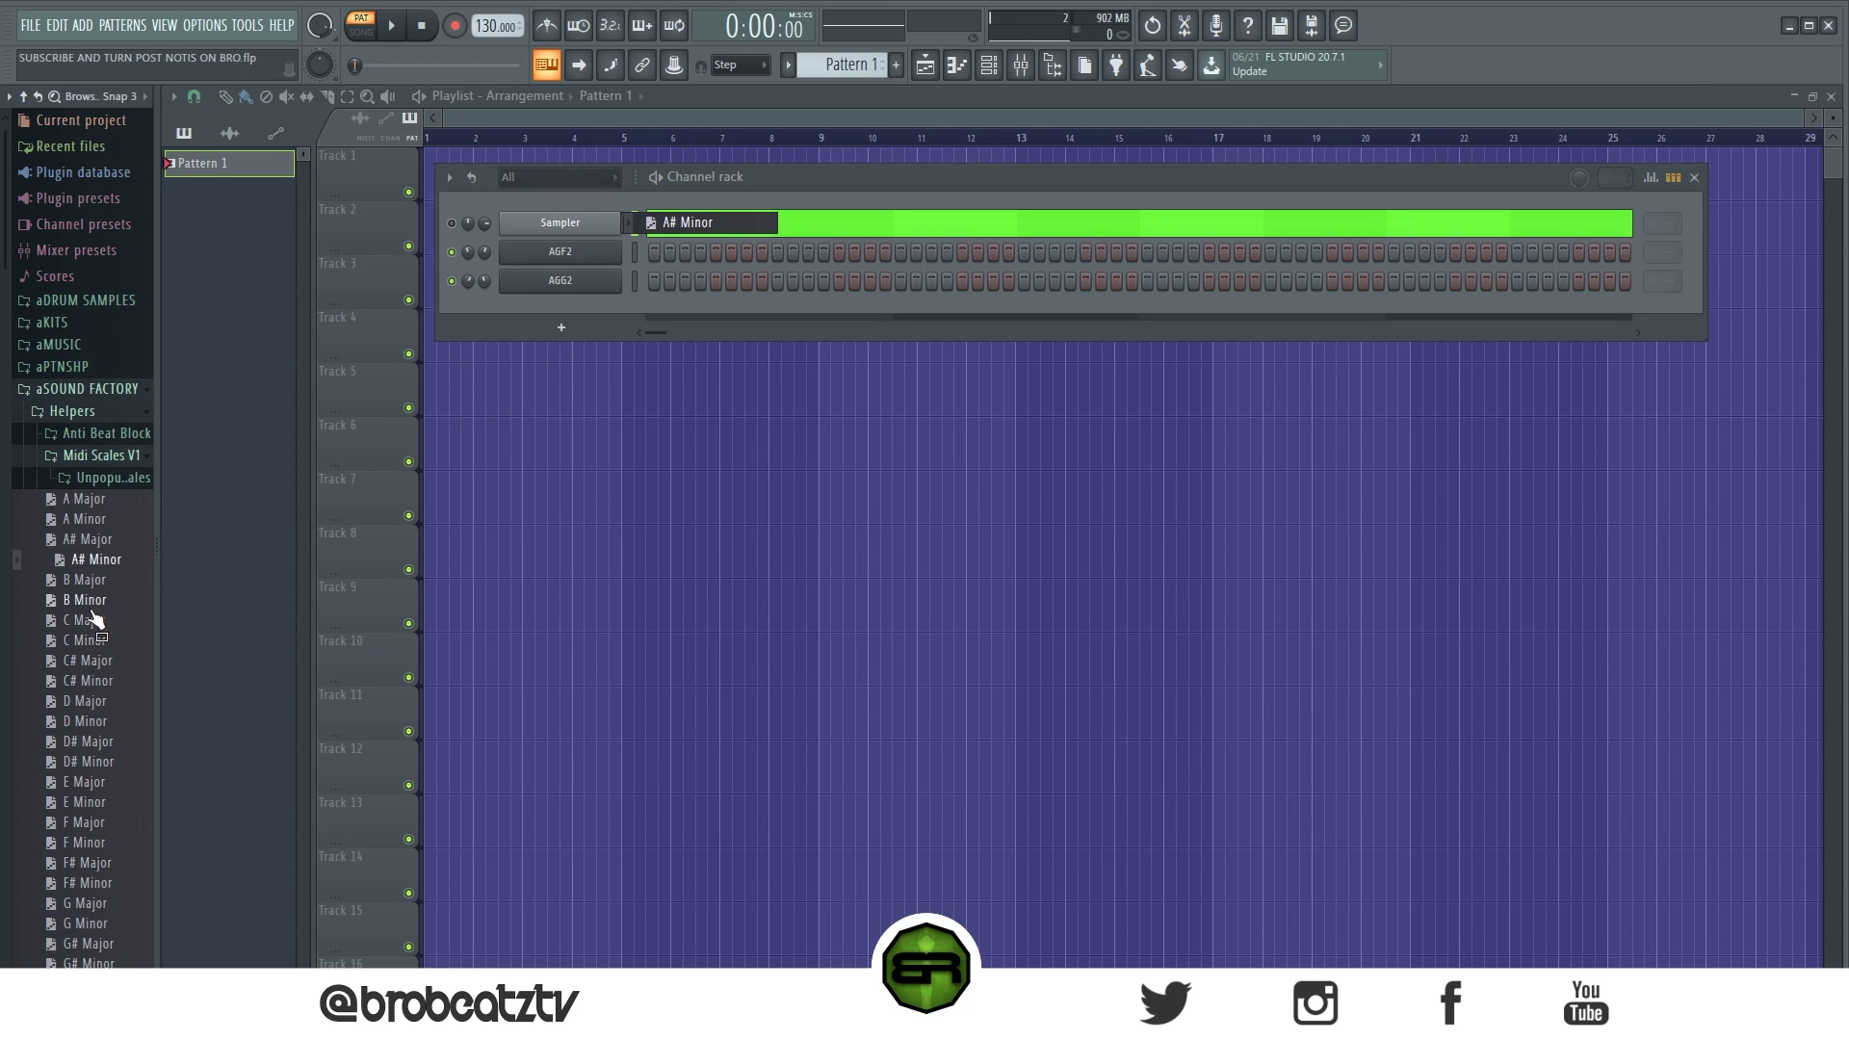
left_click(94, 721)
left_click_drag(109, 742, 99, 613)
left_click(95, 701)
left_click_drag(82, 782, 568, 231)
mouse_move(96, 661)
left_mouse_down()
mouse_move(659, 181)
mouse_move(447, 285)
mouse_move(83, 627)
left_mouse_up()
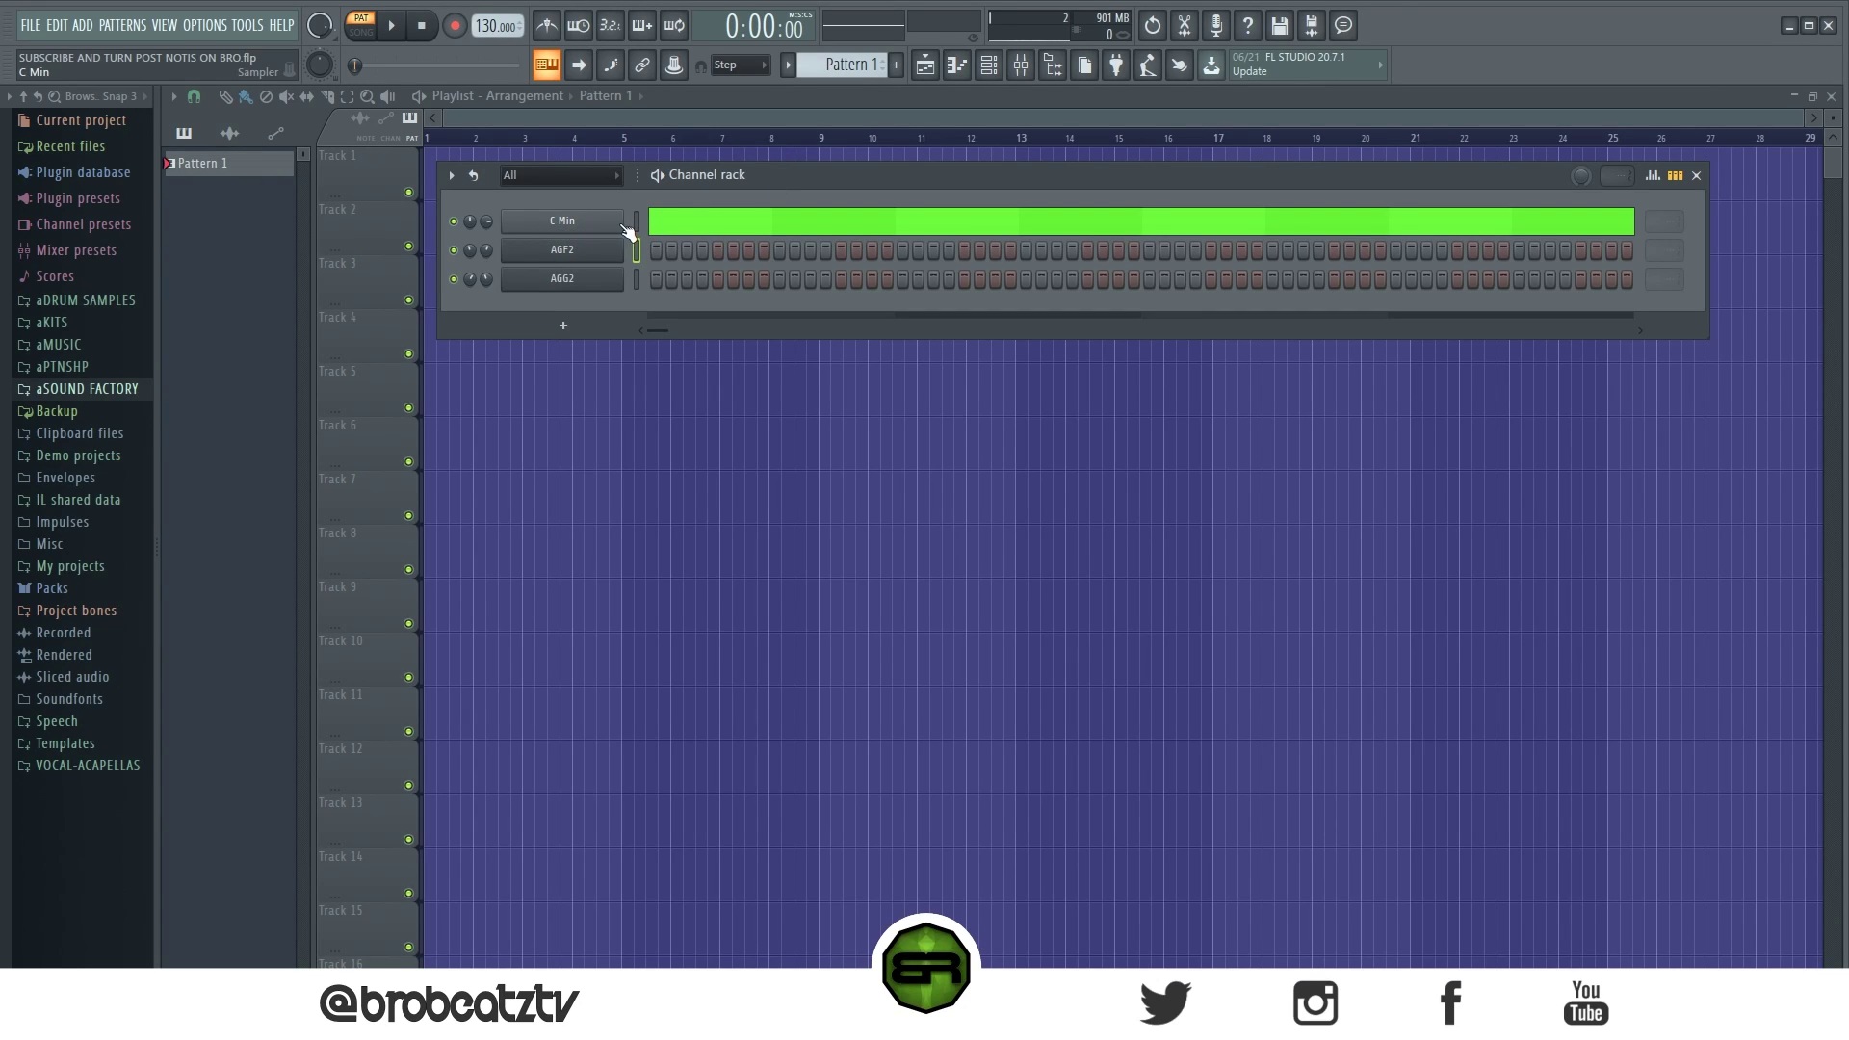
- View the C Min channel's scale notes in the piano roll, and bring up the channel rack on Pattern 2
left_click(674, 222)
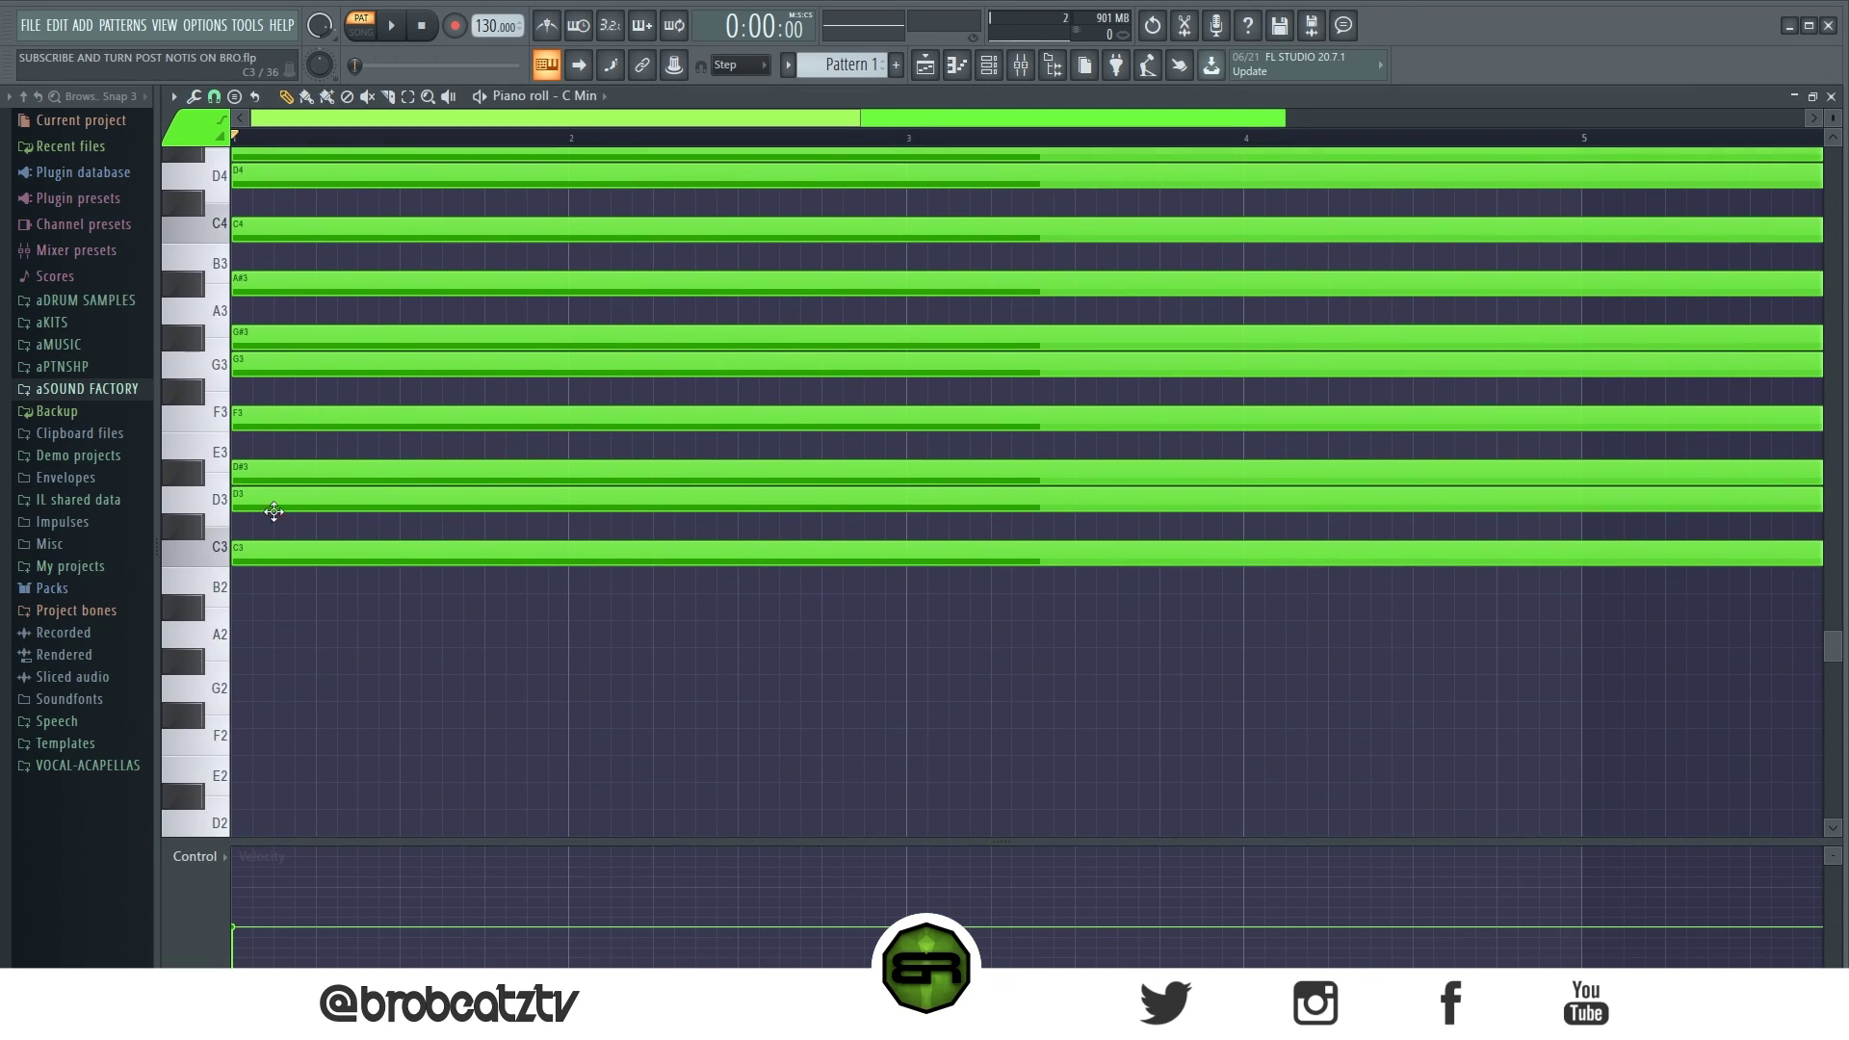
scroll(274, 511, "up", 4)
left_click(895, 65)
left_click(937, 88)
key("F6")
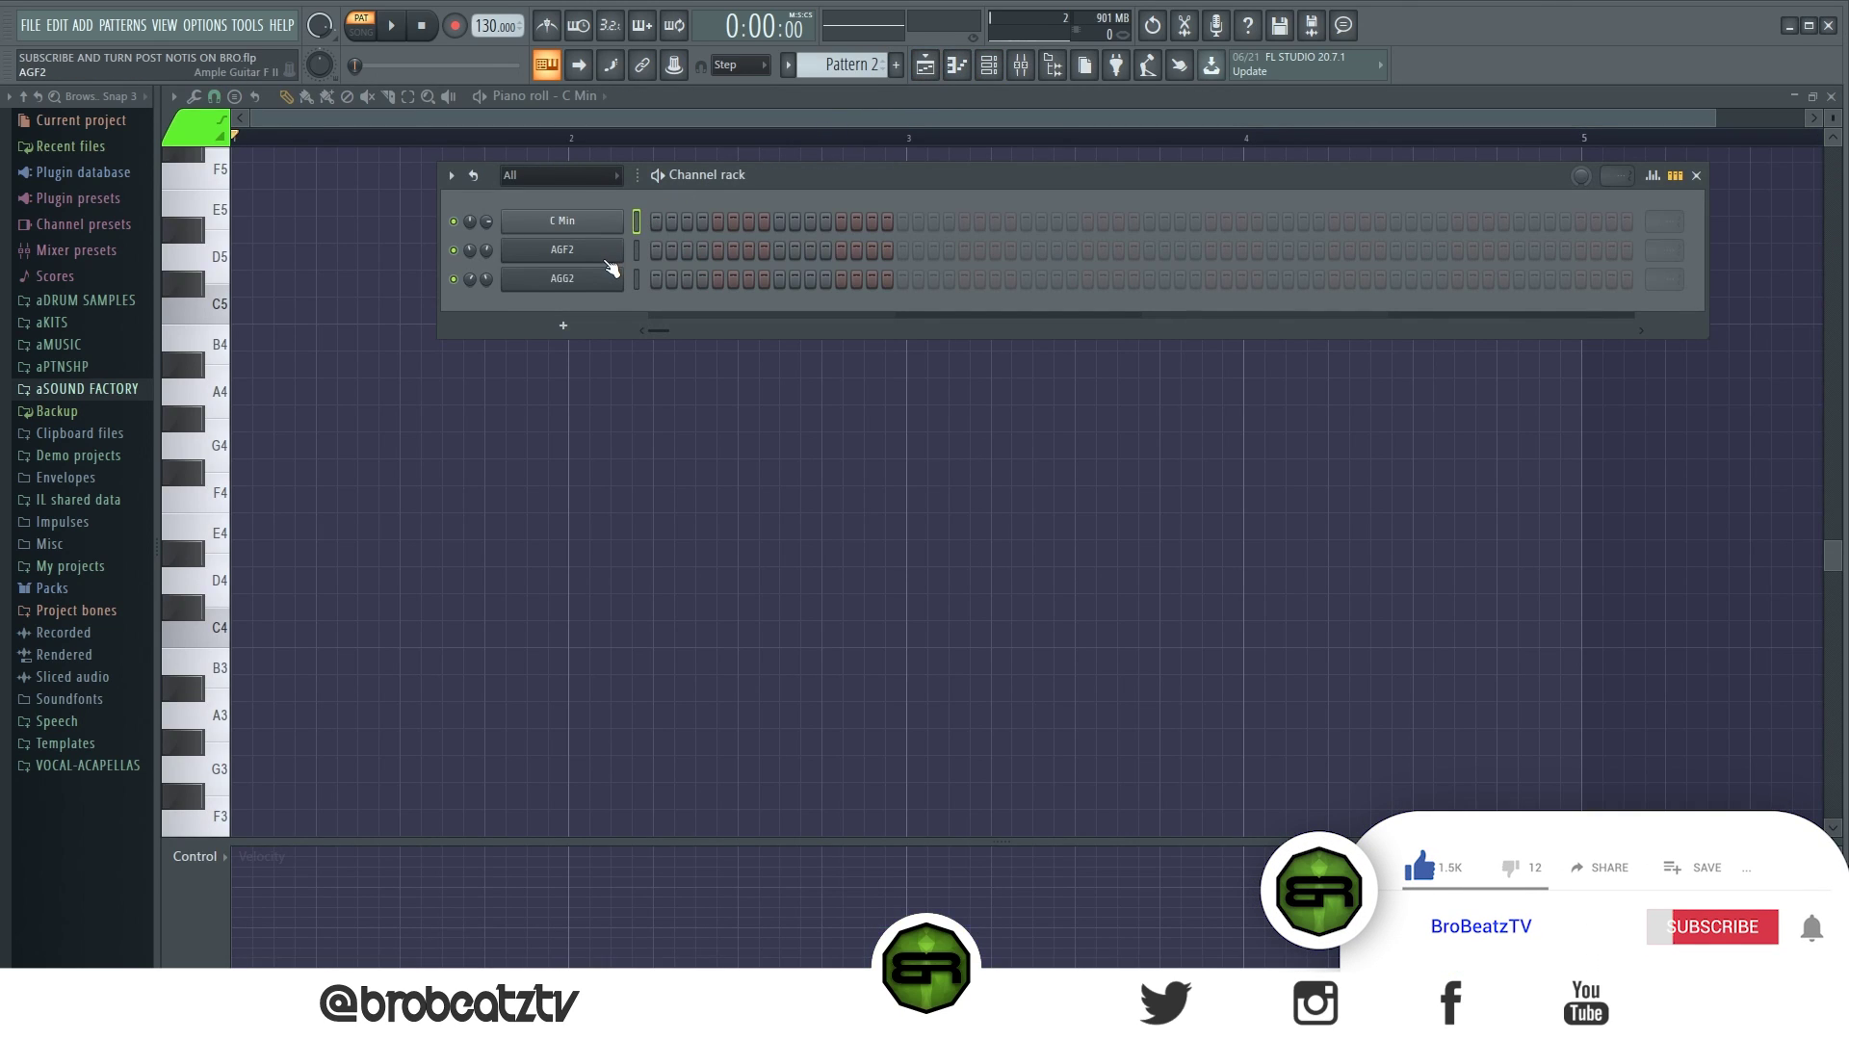
- Look at the guitar instruments loaded on the AGF2 and AGG2 channels, closing each plugin window again
left_click(609, 256)
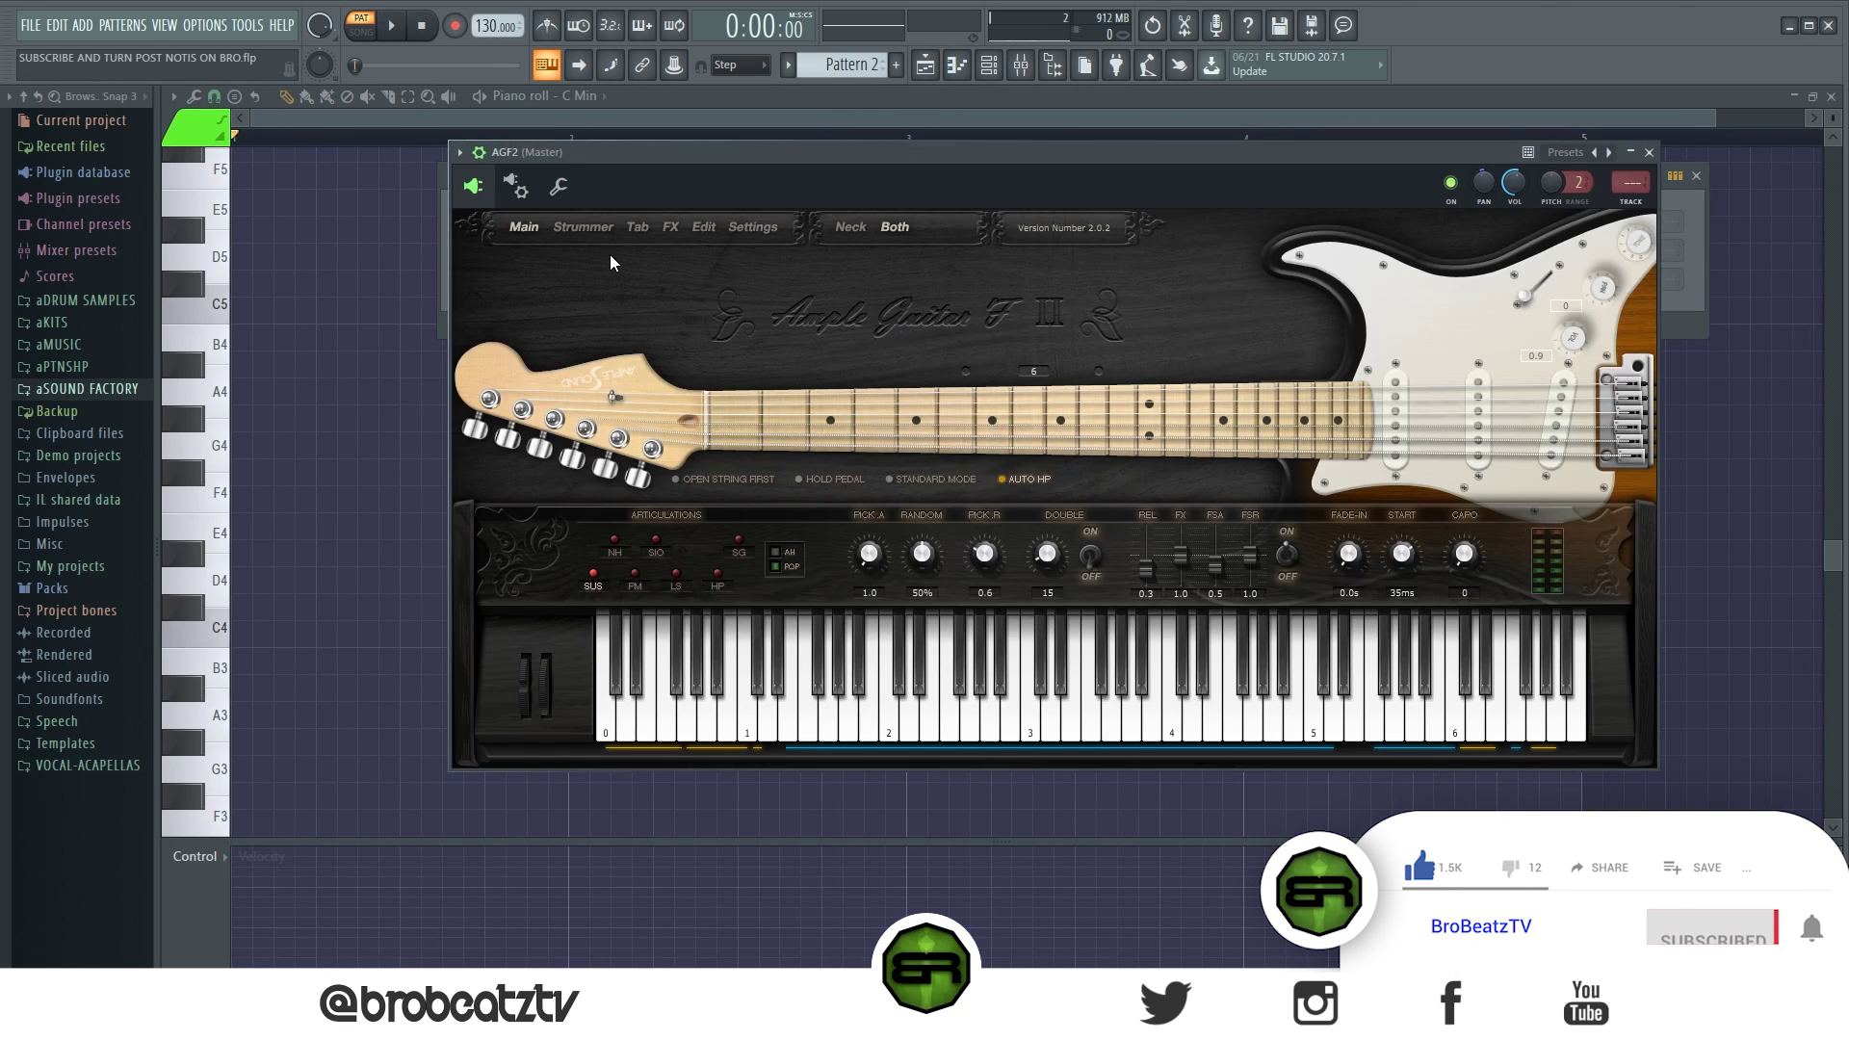
left_click(1648, 153)
left_click(563, 280)
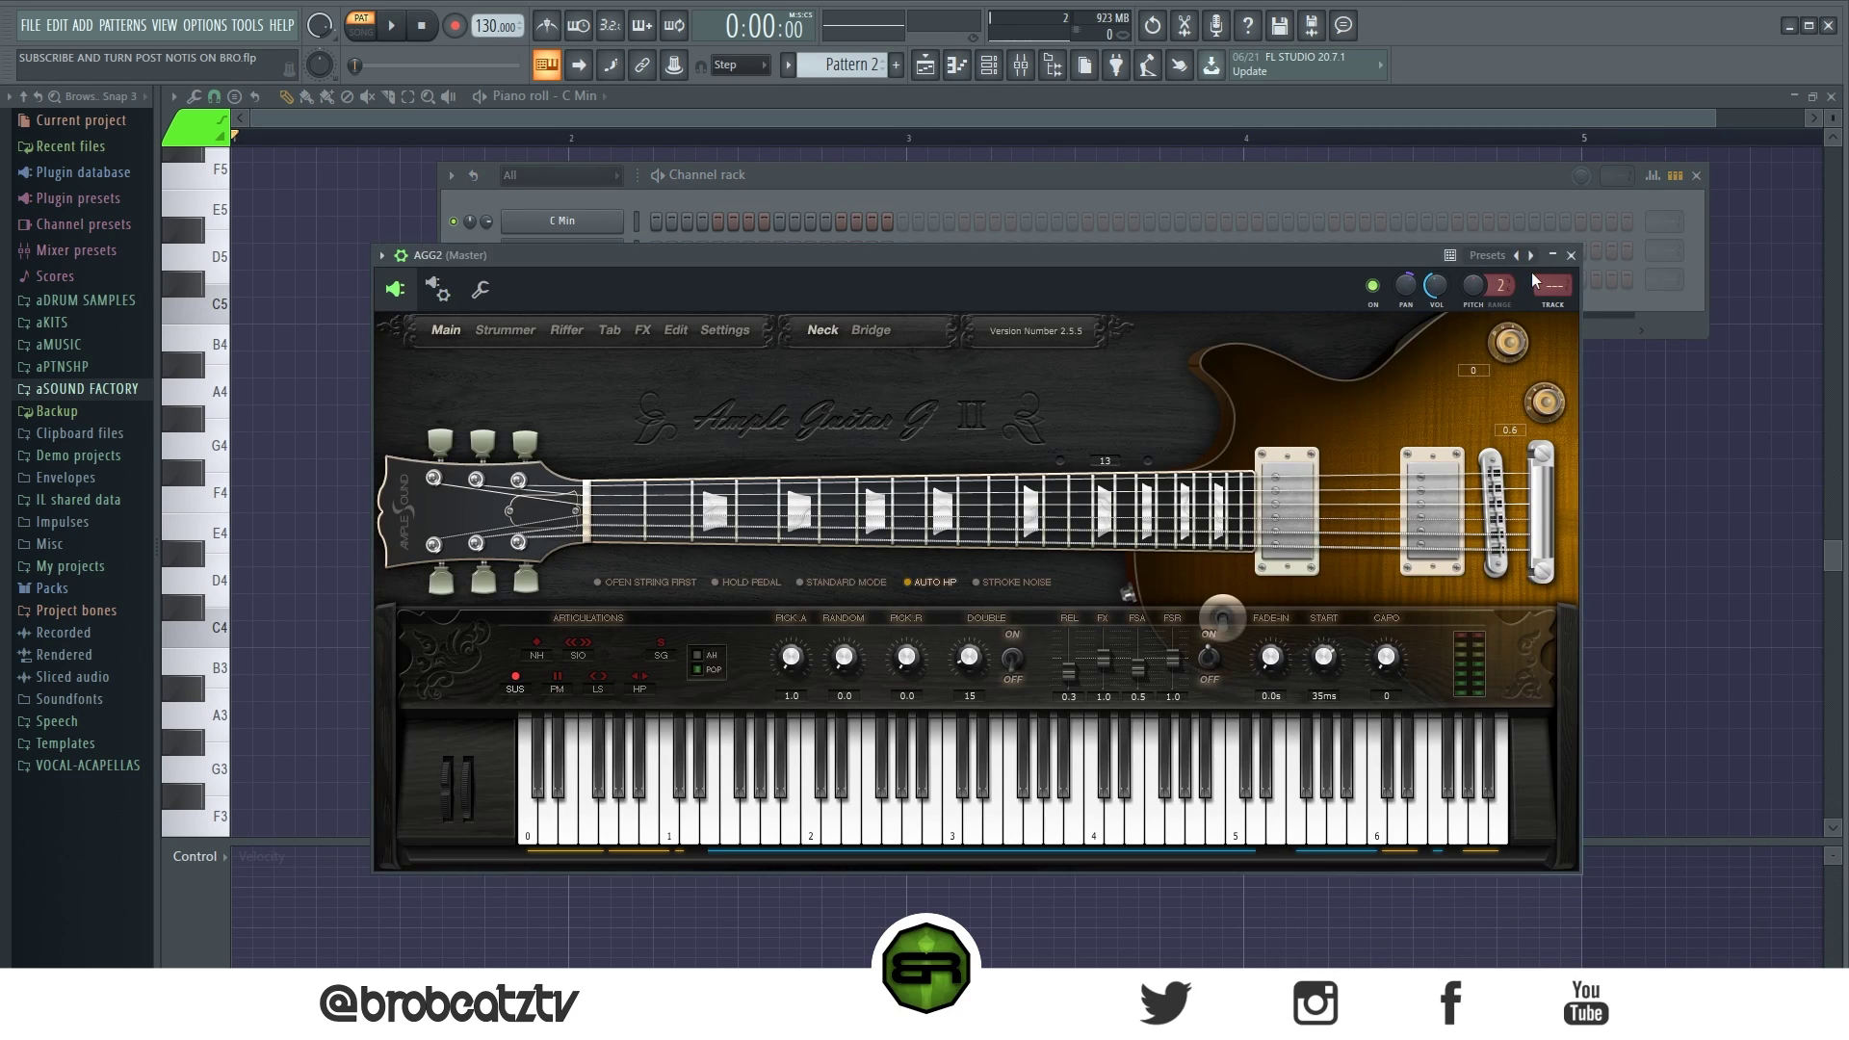
left_click(1570, 255)
- Open the AGF2 channel's piano roll and switch back to Pattern 1
left_click(938, 68)
left_click(988, 65)
right_click(550, 258)
right_click(570, 252)
right_click(569, 252)
left_click(695, 252)
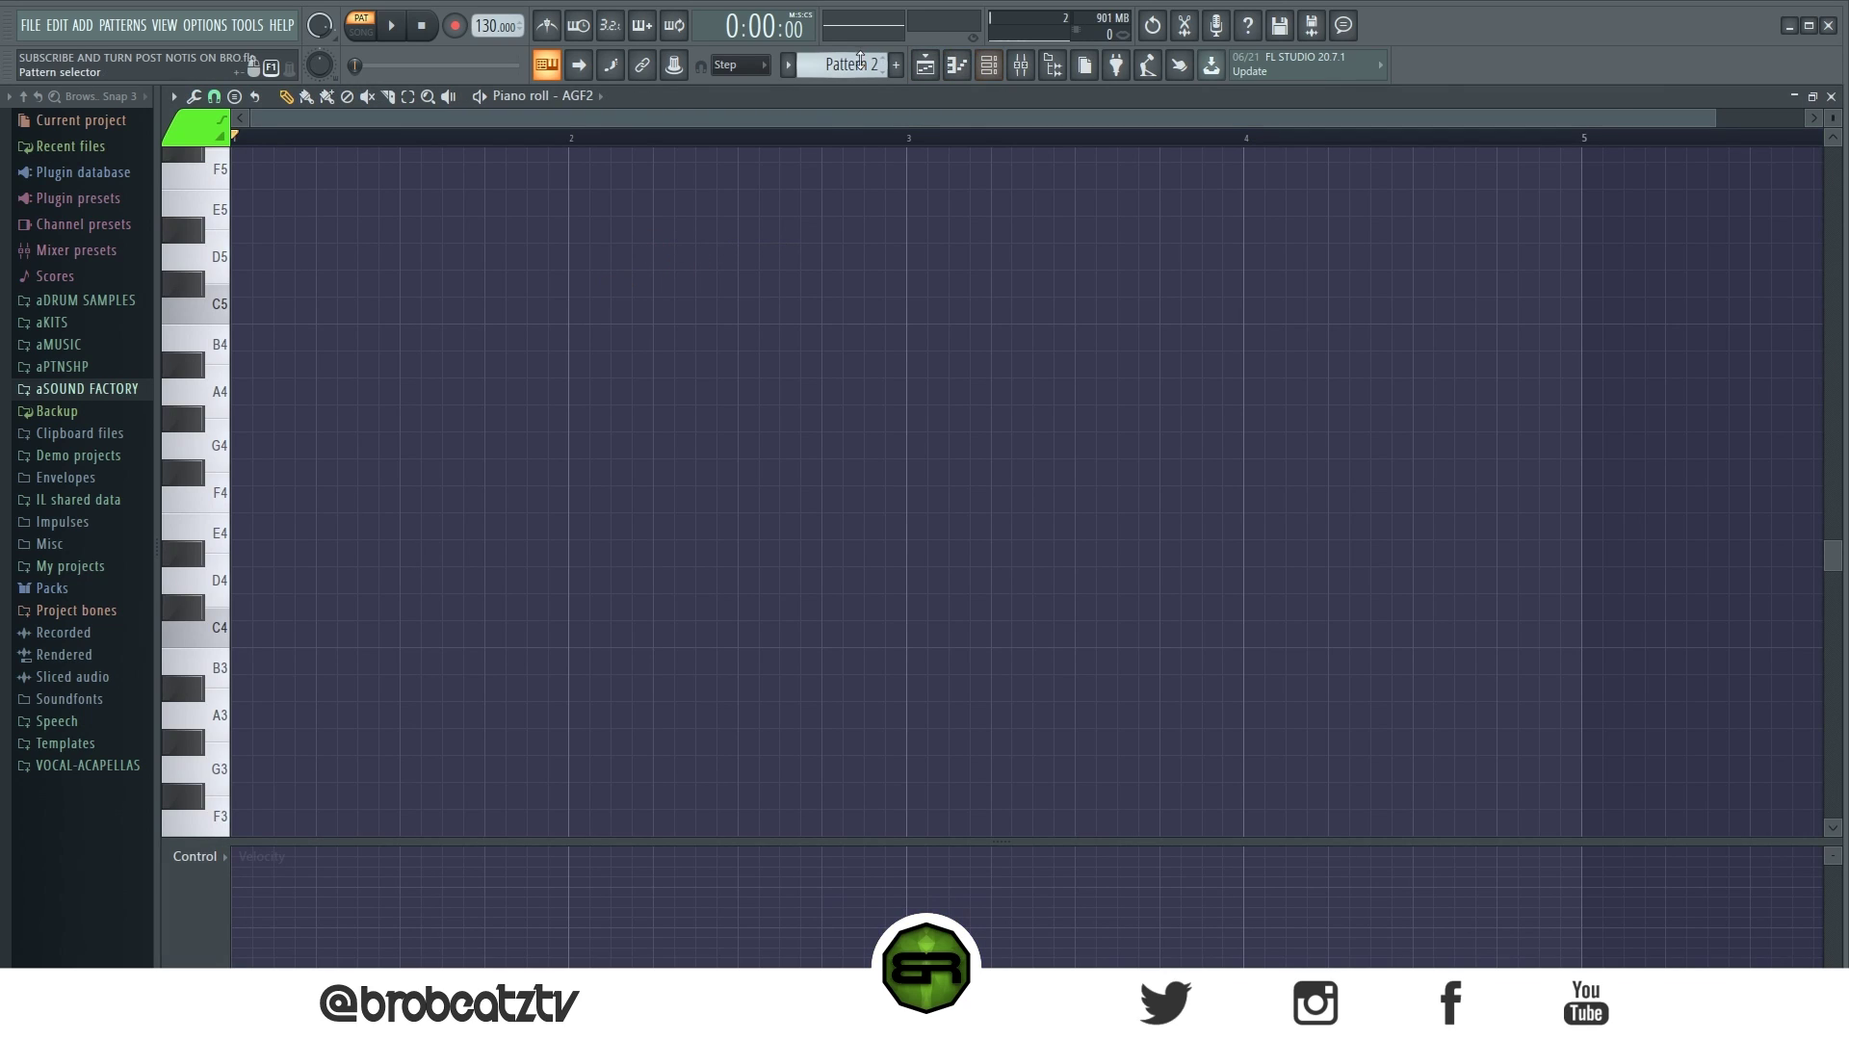
scroll(860, 59, "up", 1)
scroll(782, 246, "down", 1)
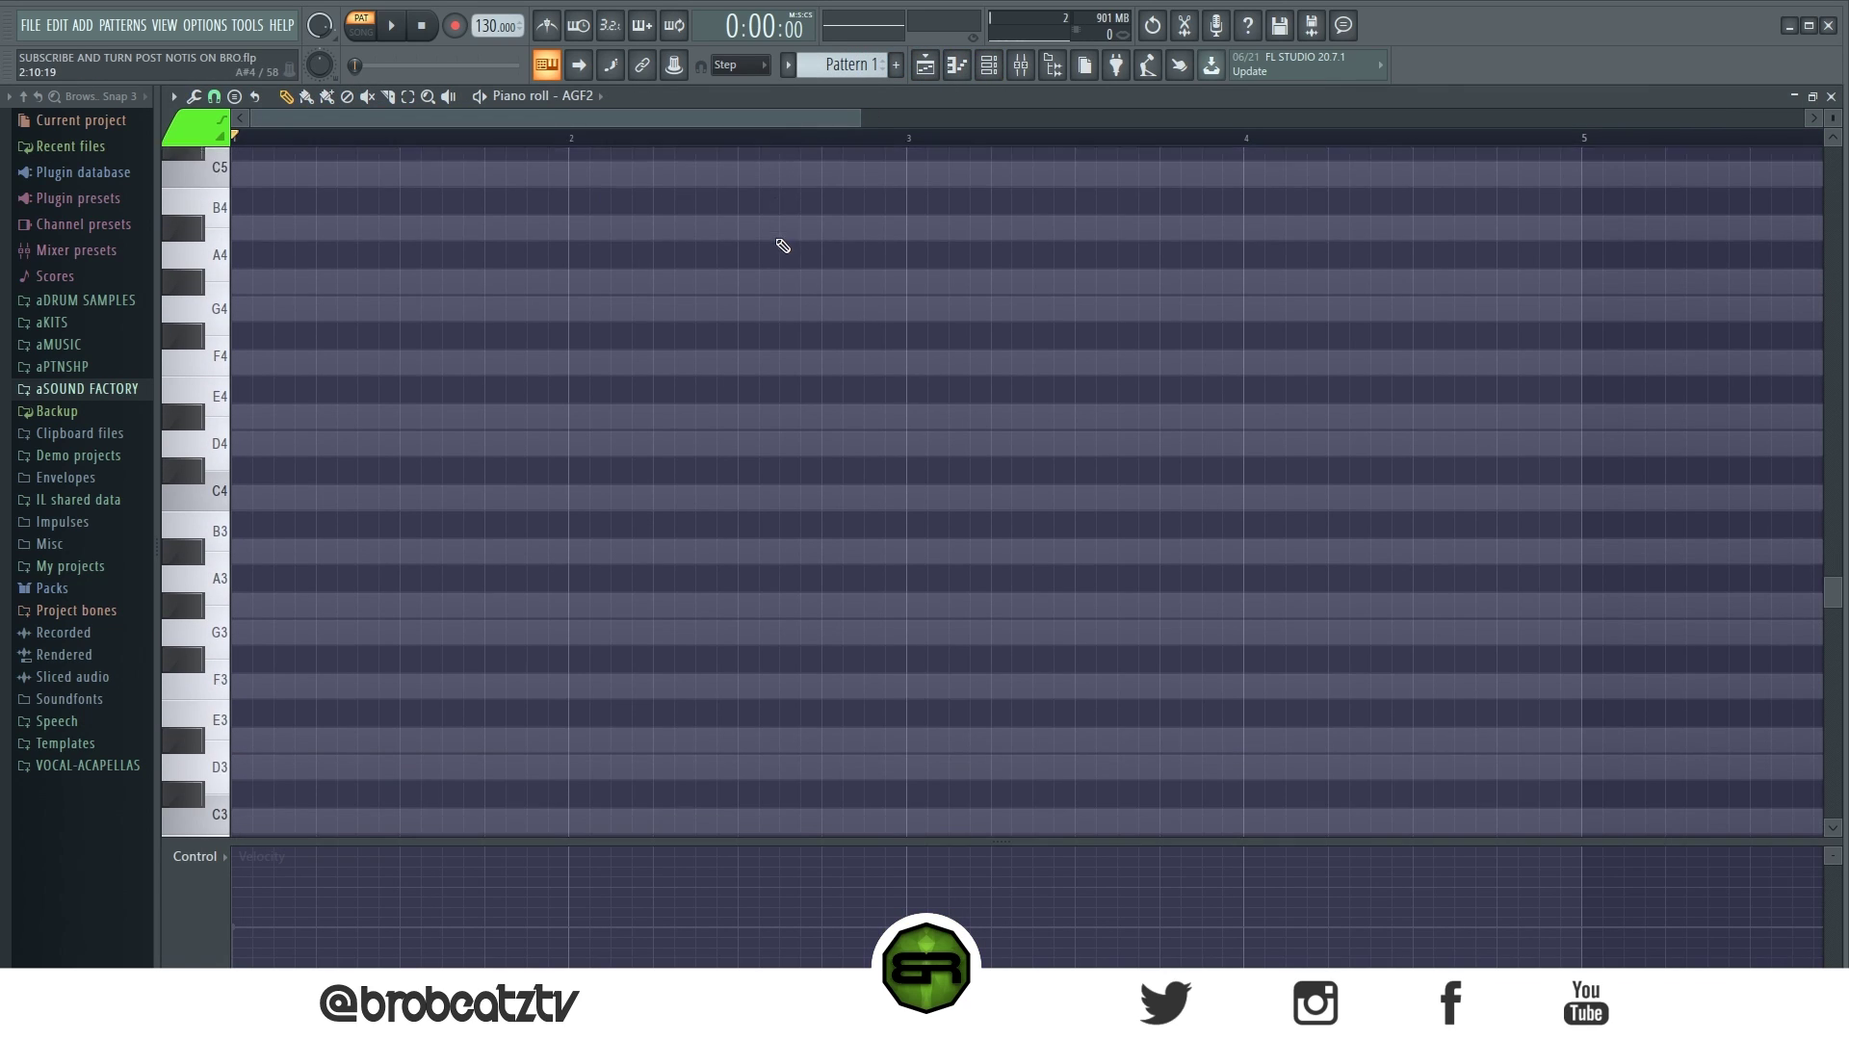
scroll(782, 246, "down", 1)
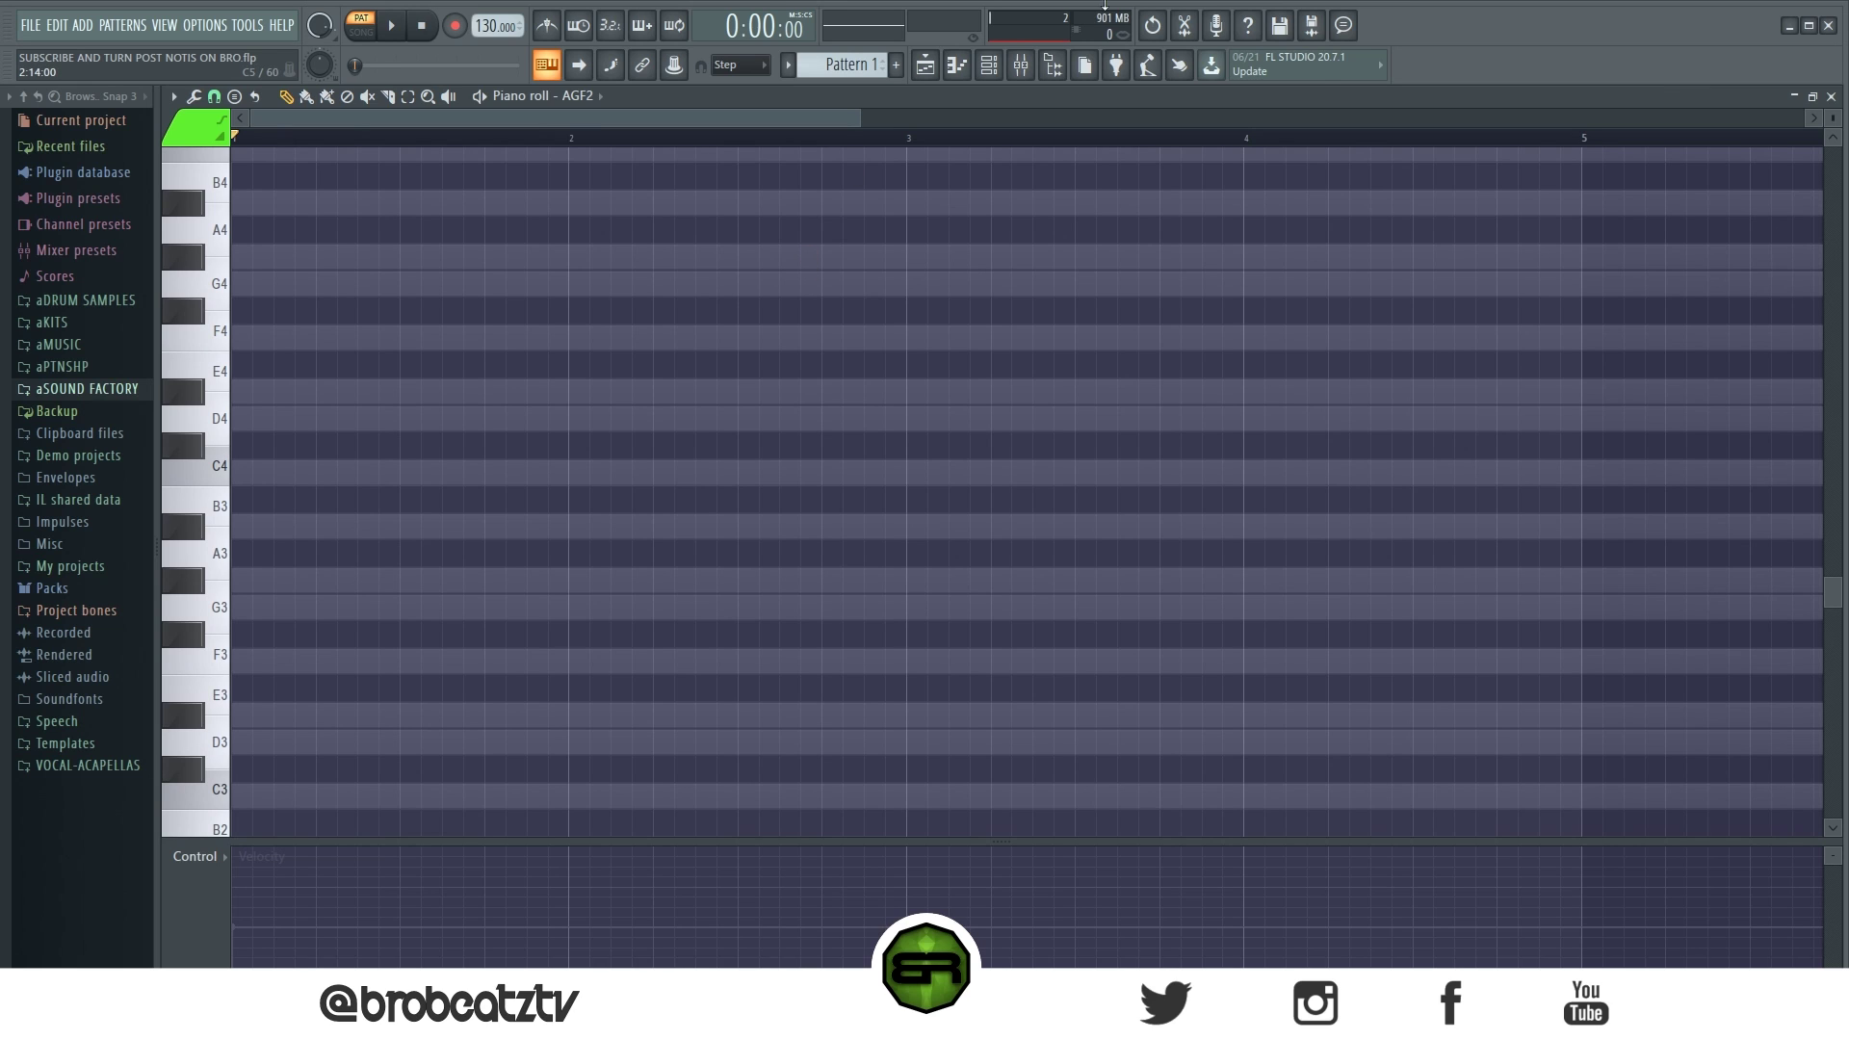
left_click_drag(860, 119, 873, 178)
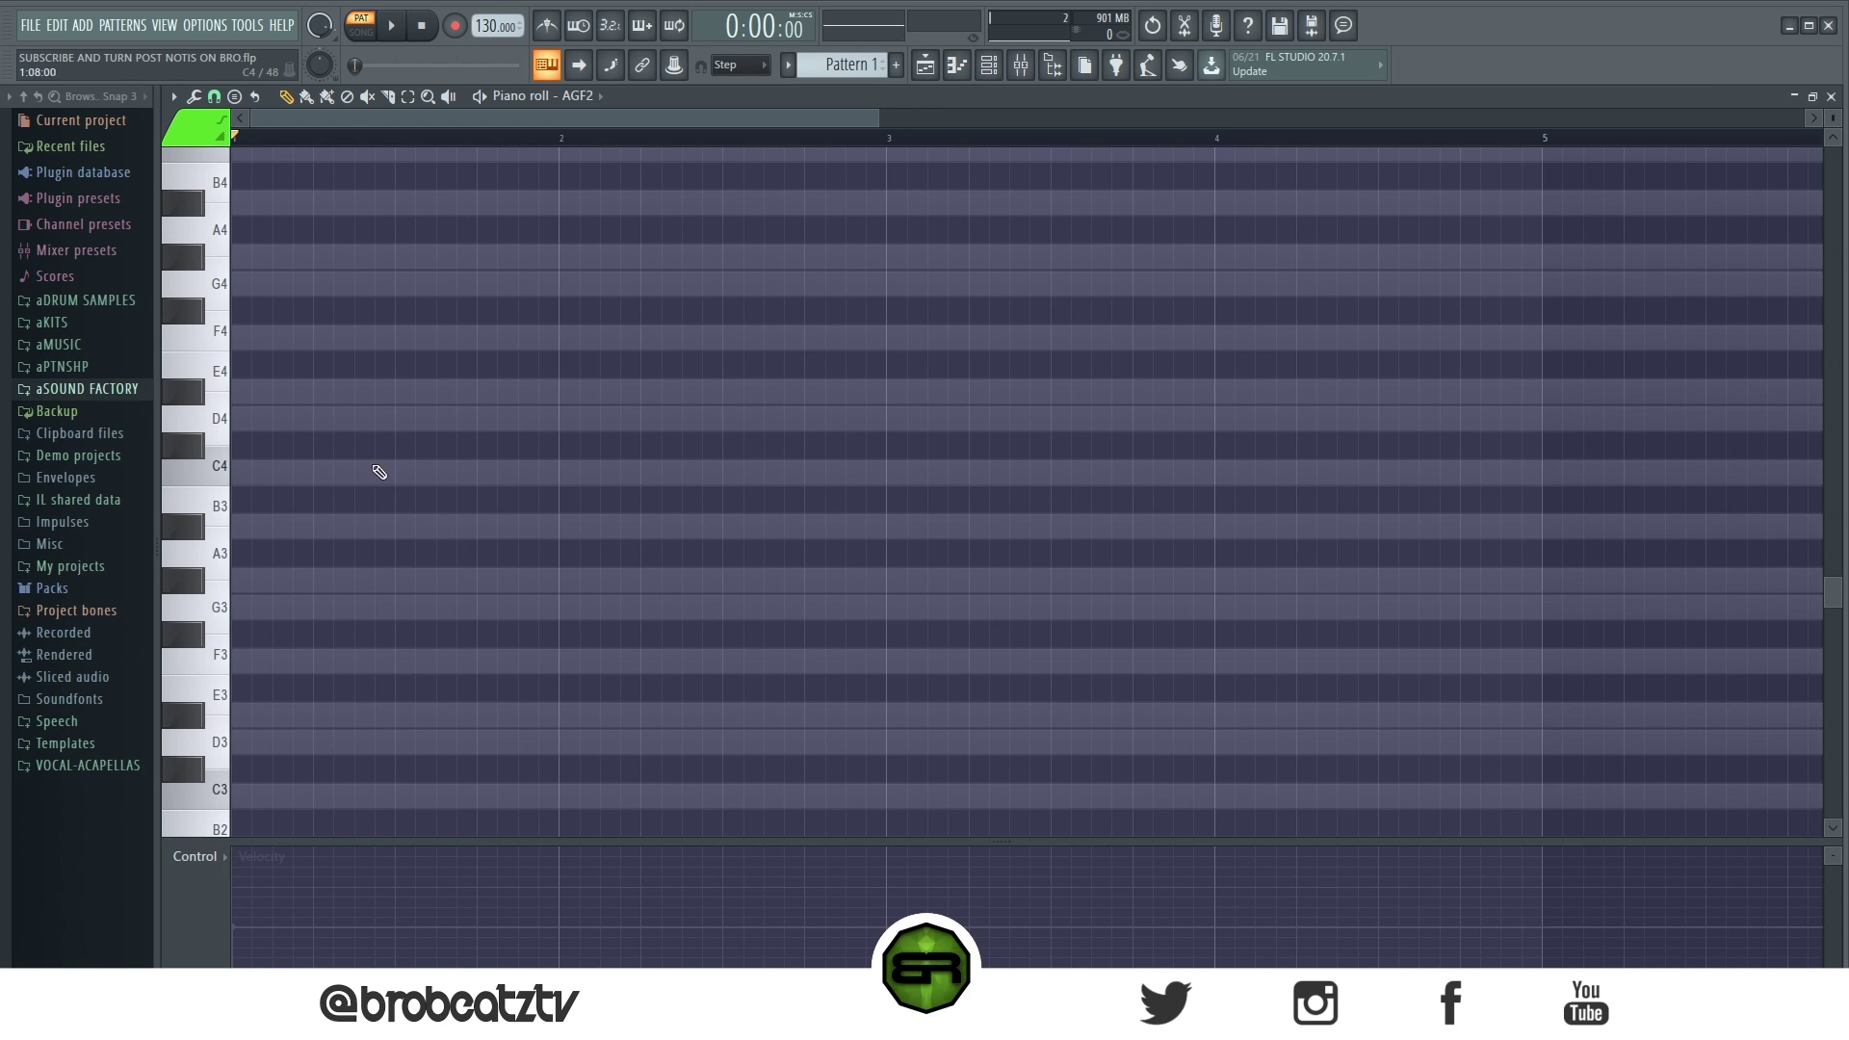
- Place a 12-step C4 note at the very start of the AGF2 piano roll
left_click(331, 472)
left_click_drag(330, 472, 289, 472)
scroll(556, 557, "up", 3)
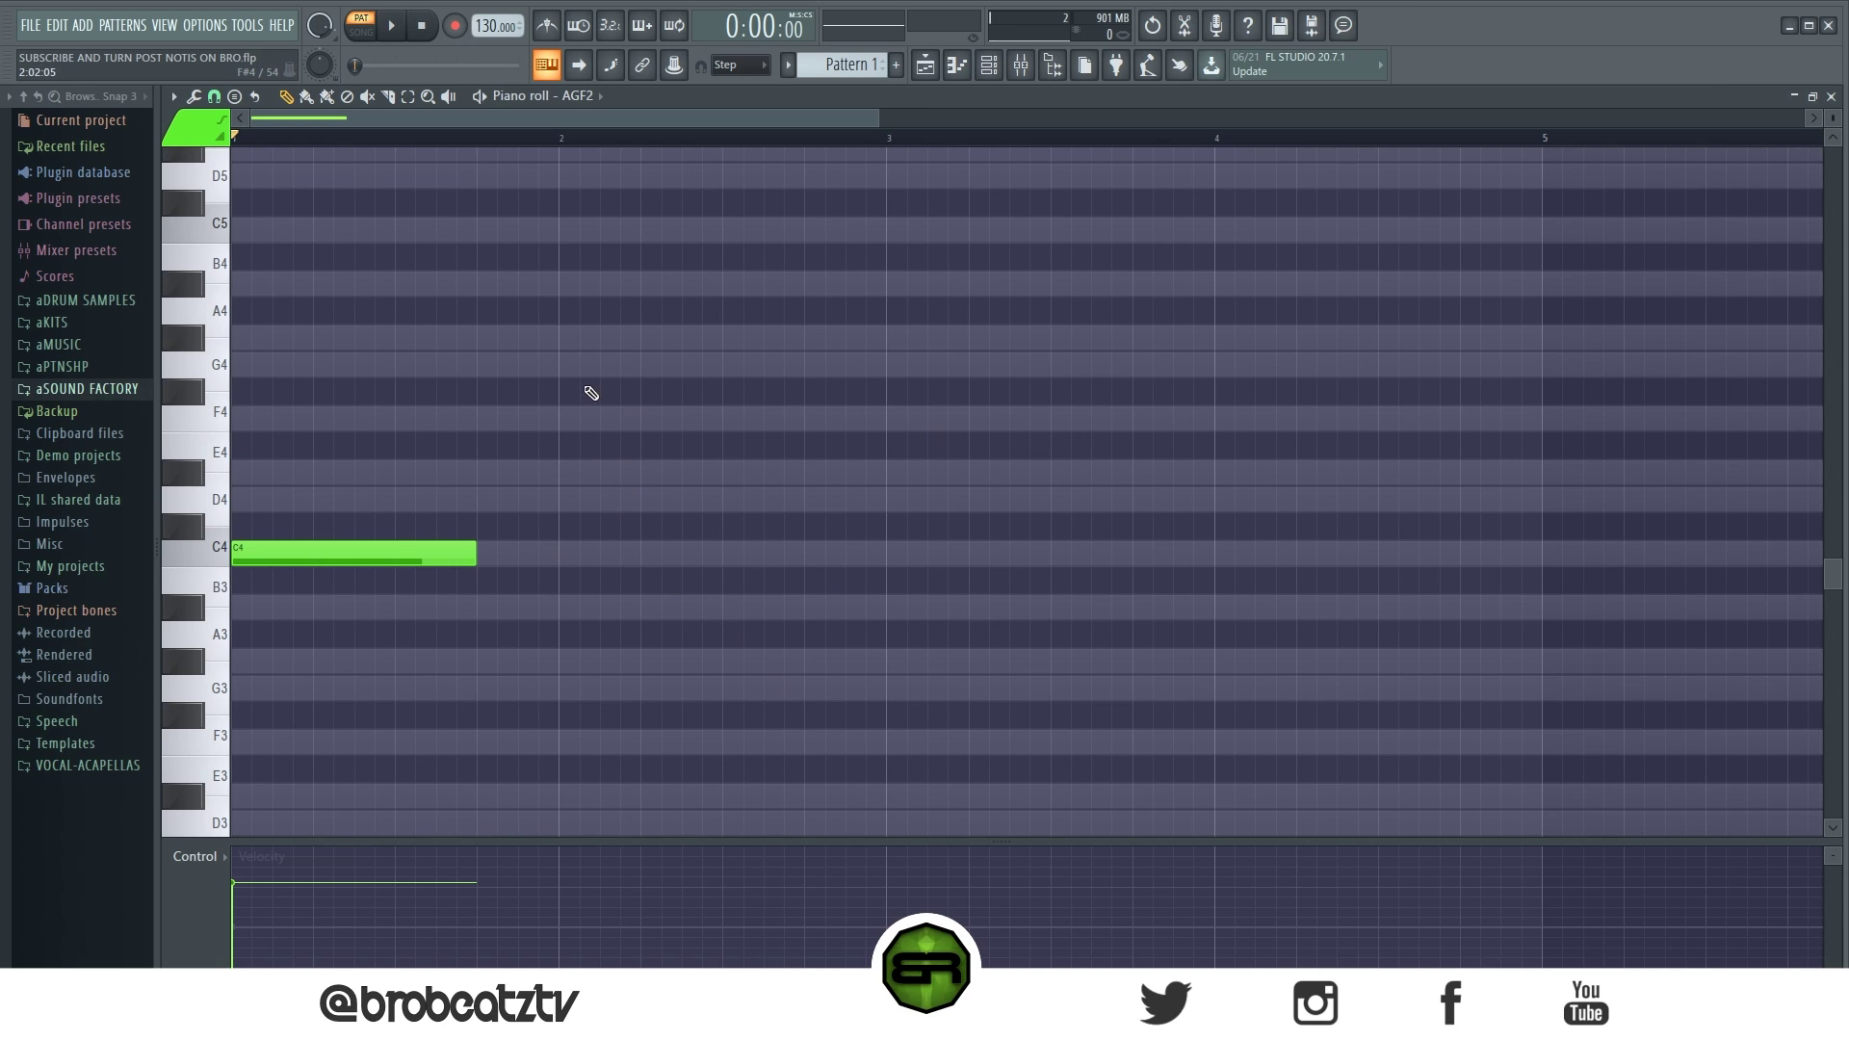
left_click(578, 339)
left_click(724, 420)
key("ctrl+z")
key("ctrl+z")
- Add a 12-step D#4 note, try a D4 beneath it and delete that one, and move the D#4 to bar 2, step 5
left_click(291, 474)
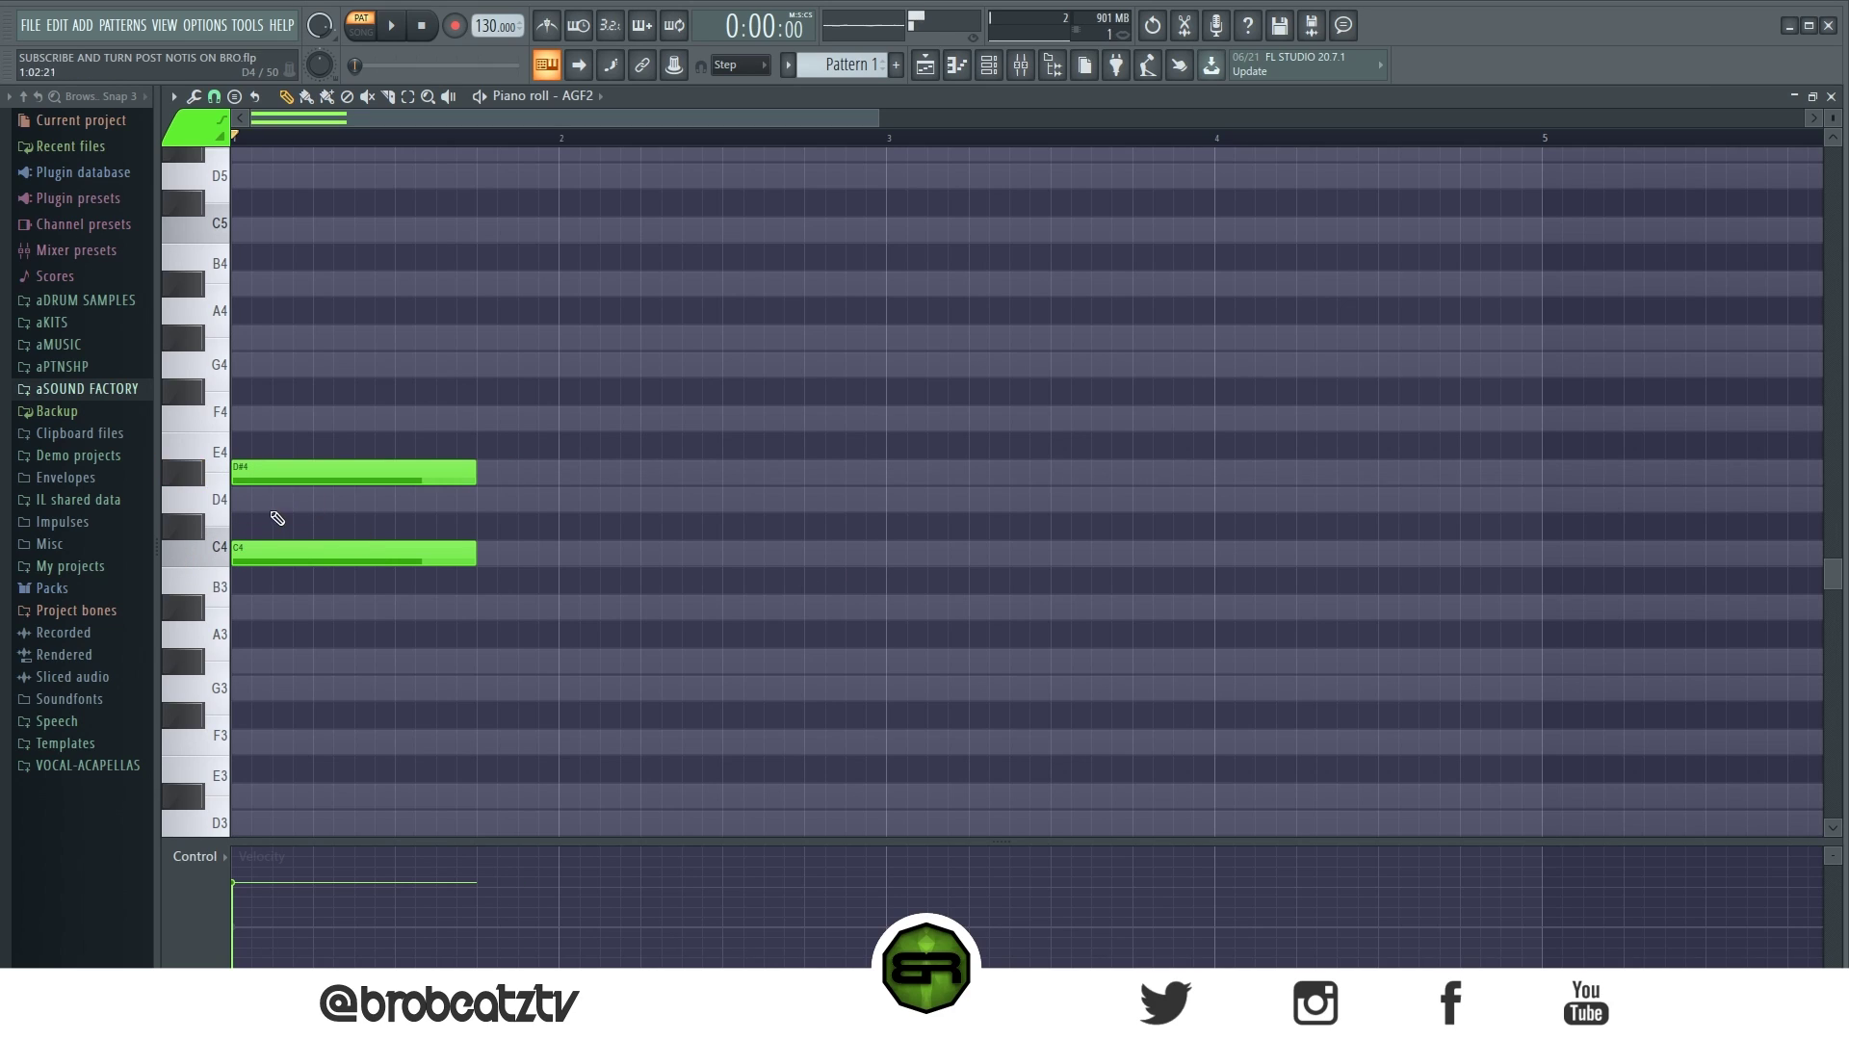
left_click(274, 501)
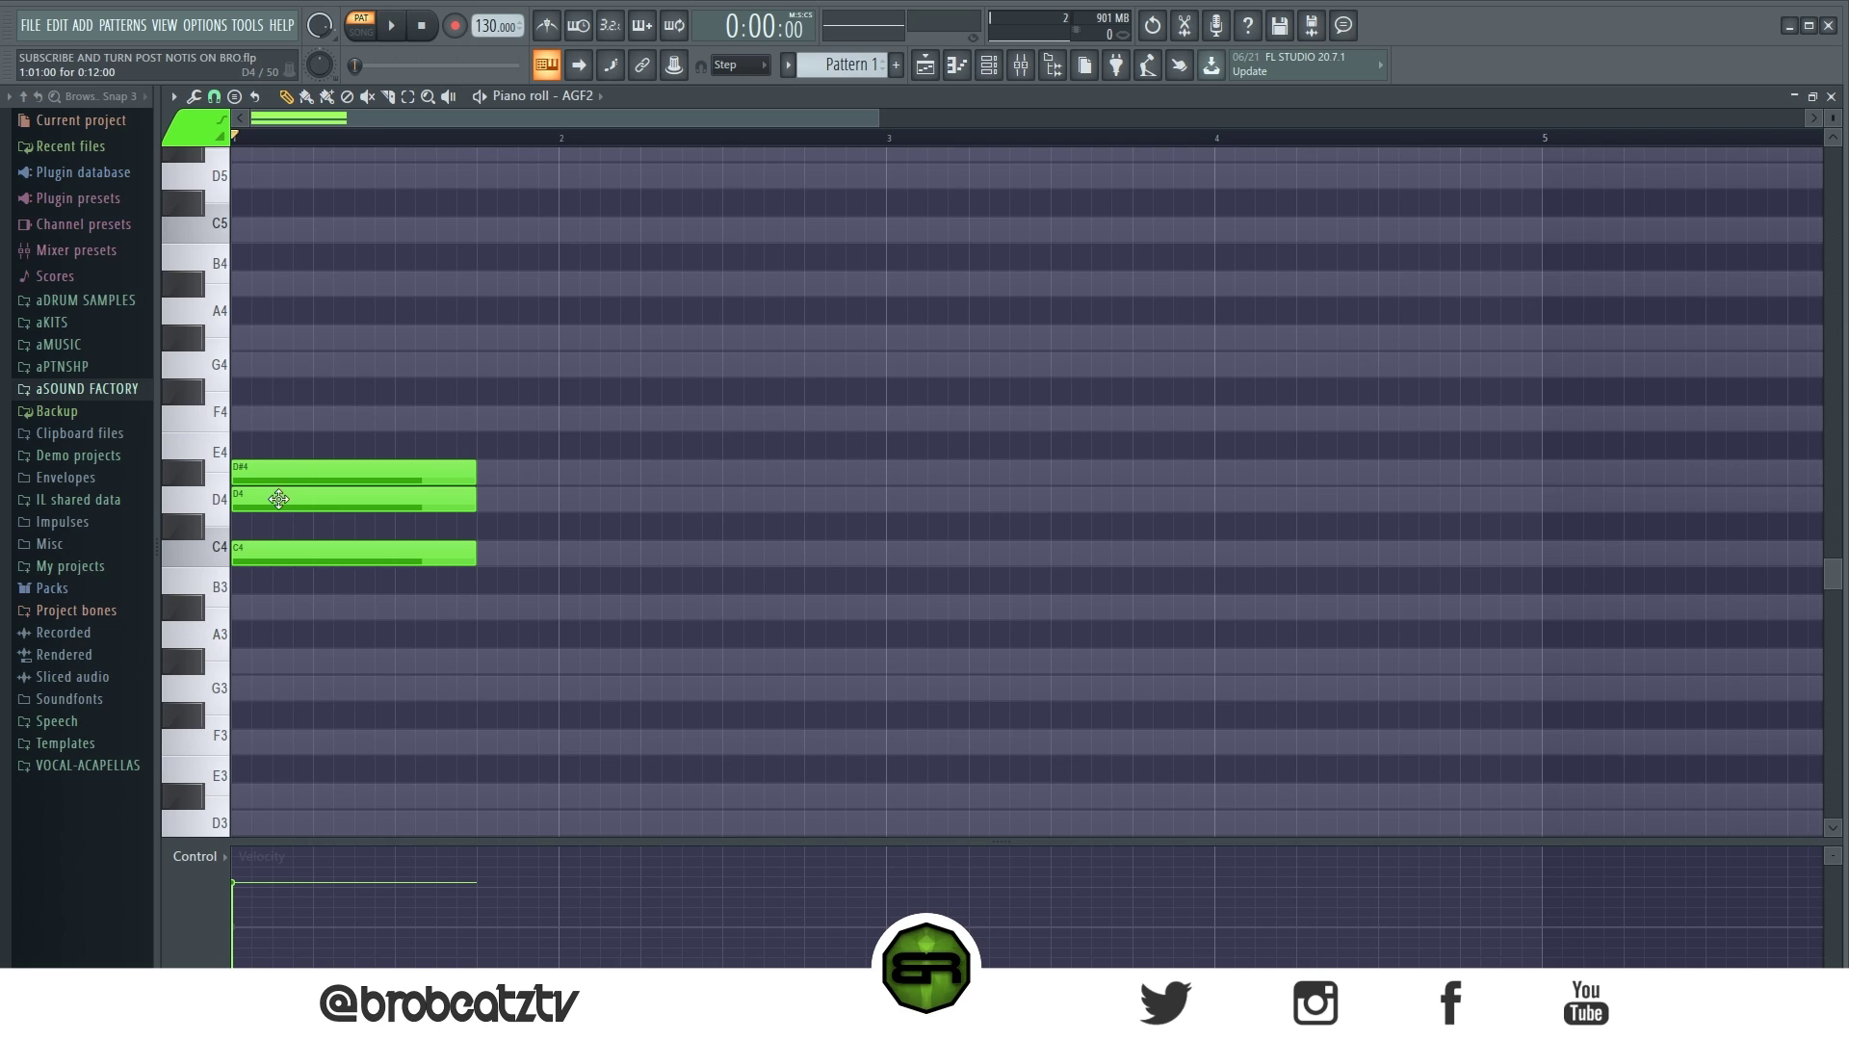
right_click(279, 498)
left_click_drag(278, 472, 686, 468)
- Extend the C4 note to the start of the D#4 note while playing the pattern back
key("space")
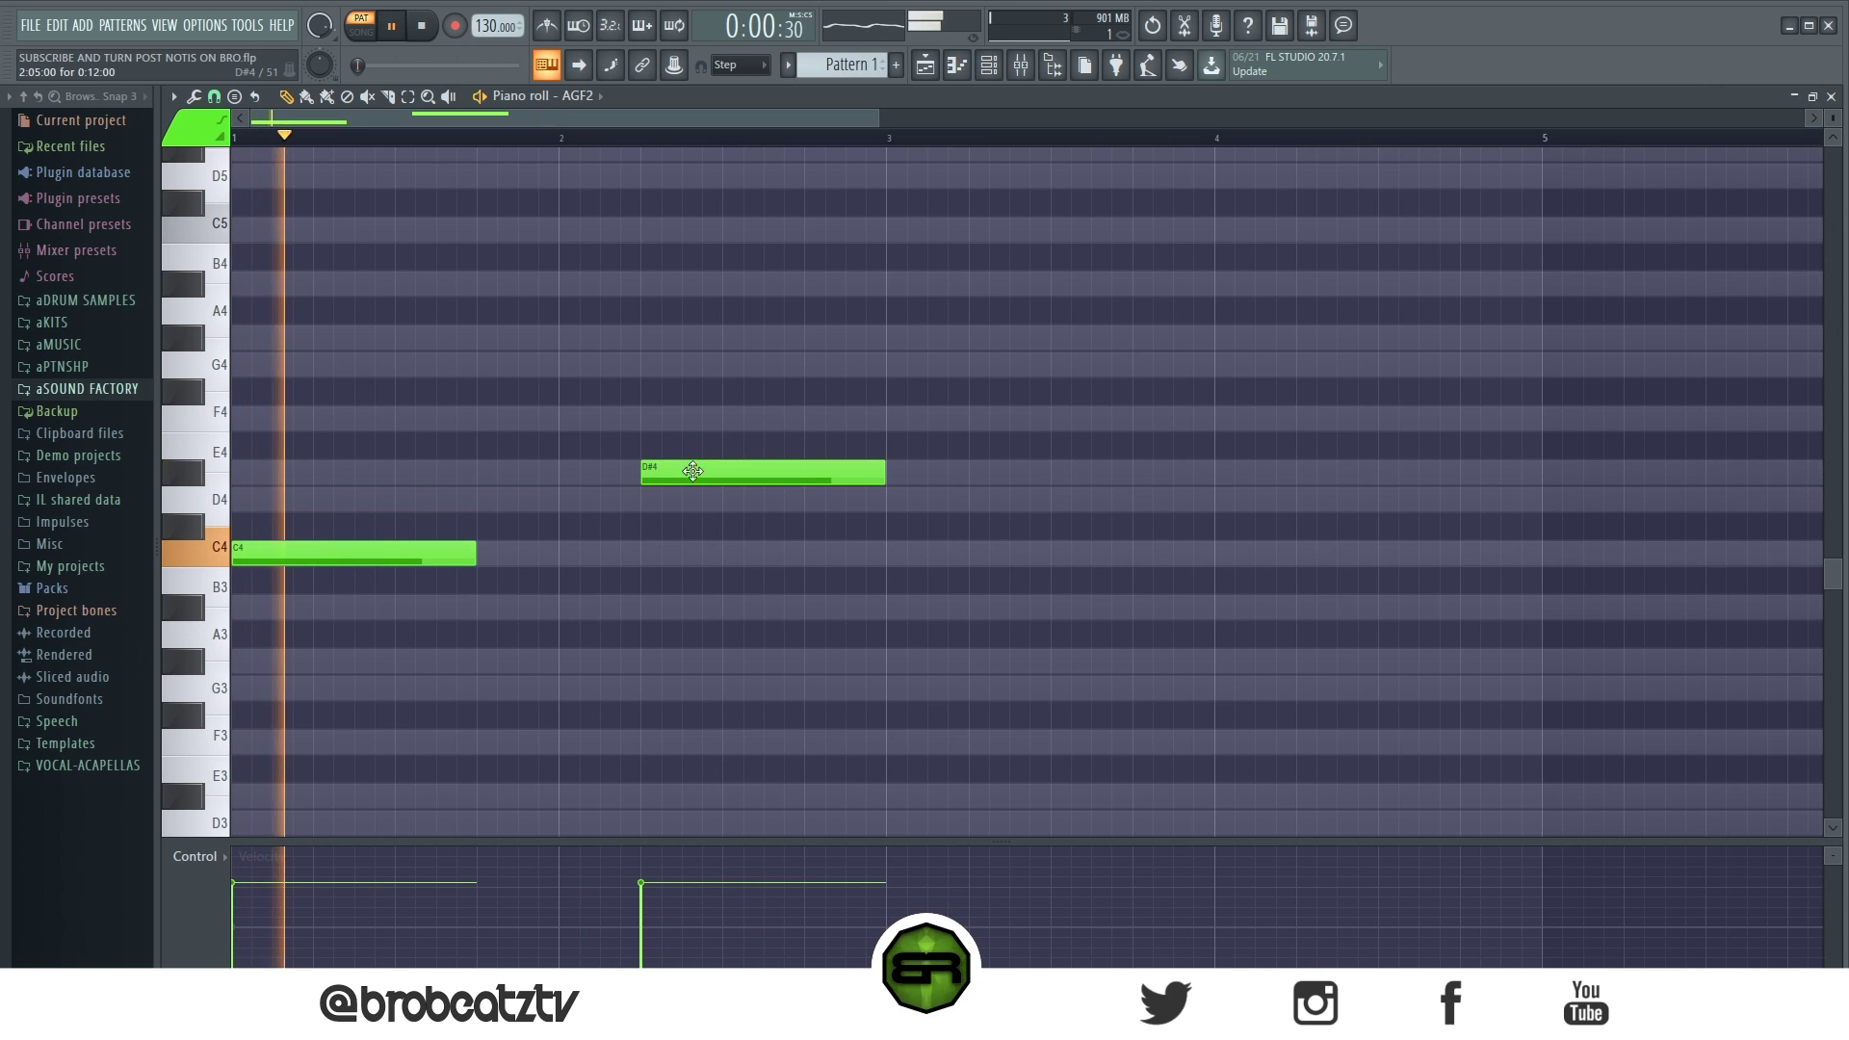
left_click_drag(475, 554, 640, 554)
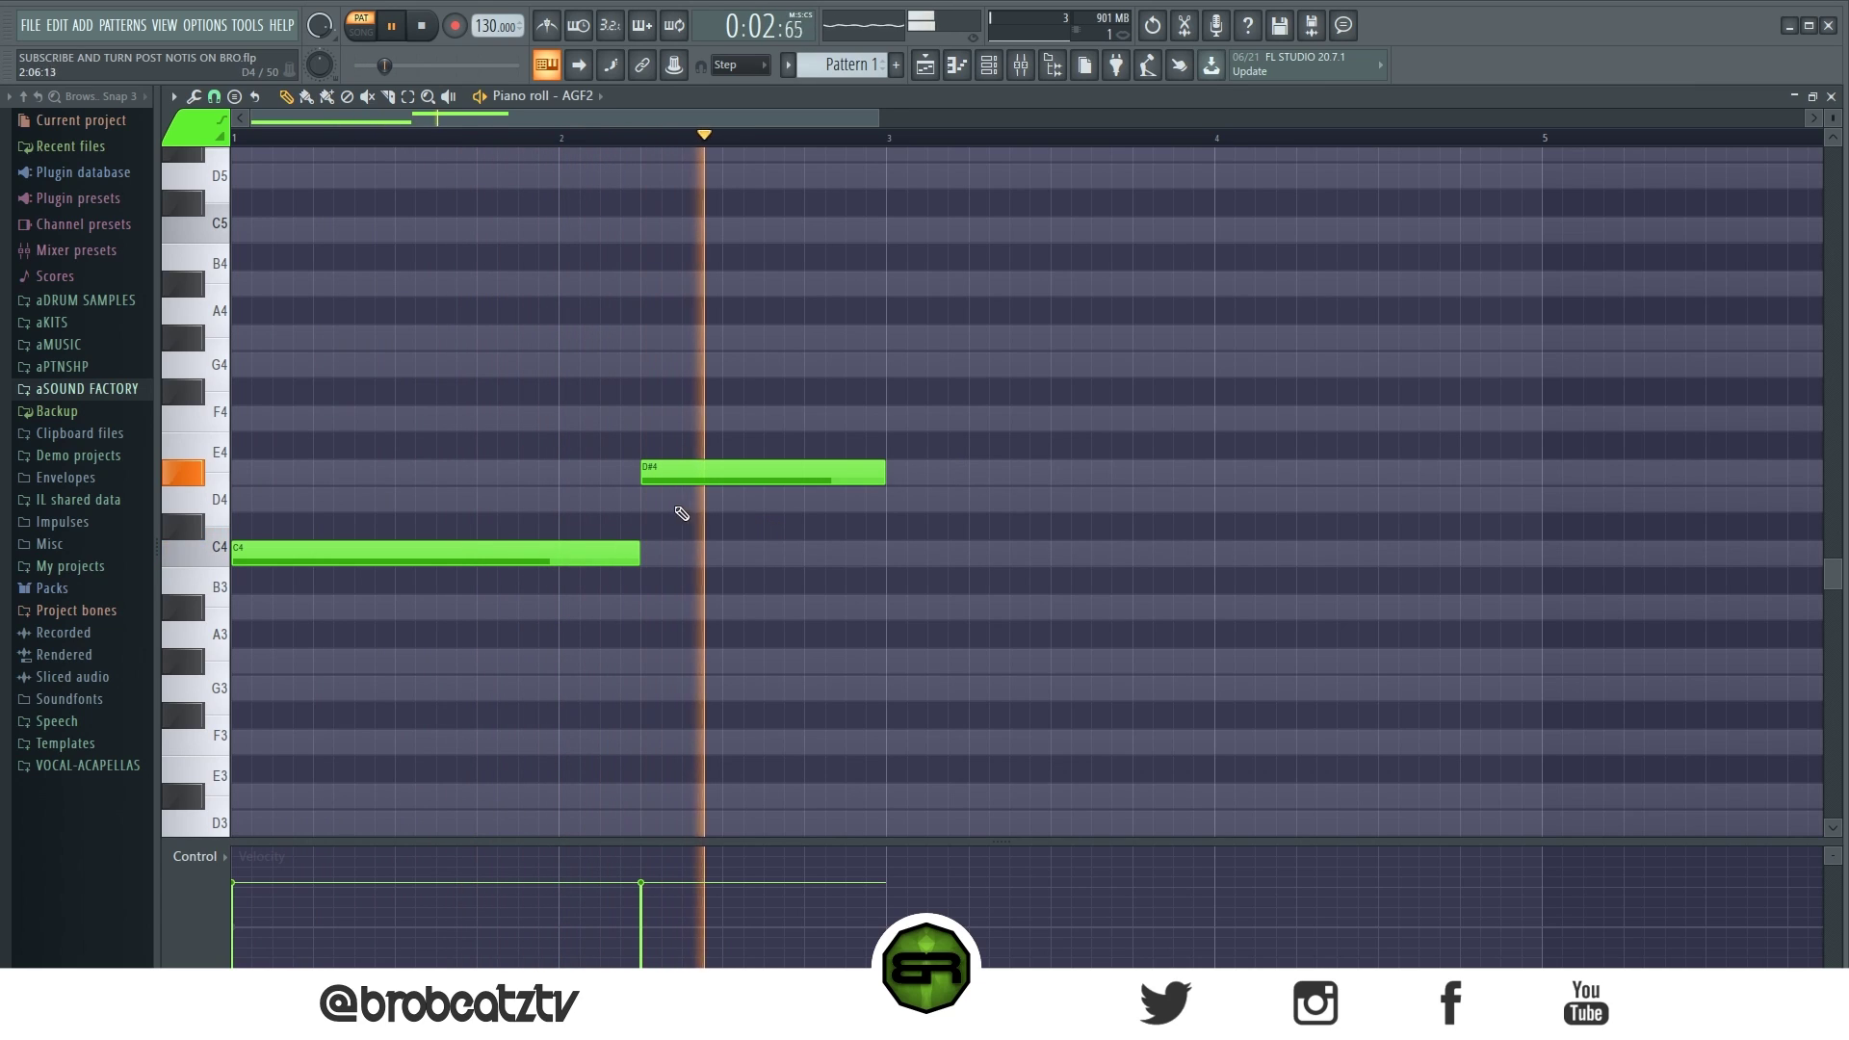
key("space")
- Add a second D#4 note from bar 3 and a D4 note directly after it, each as long as the C4
left_click(906, 471)
left_click_drag(906, 471, 887, 474)
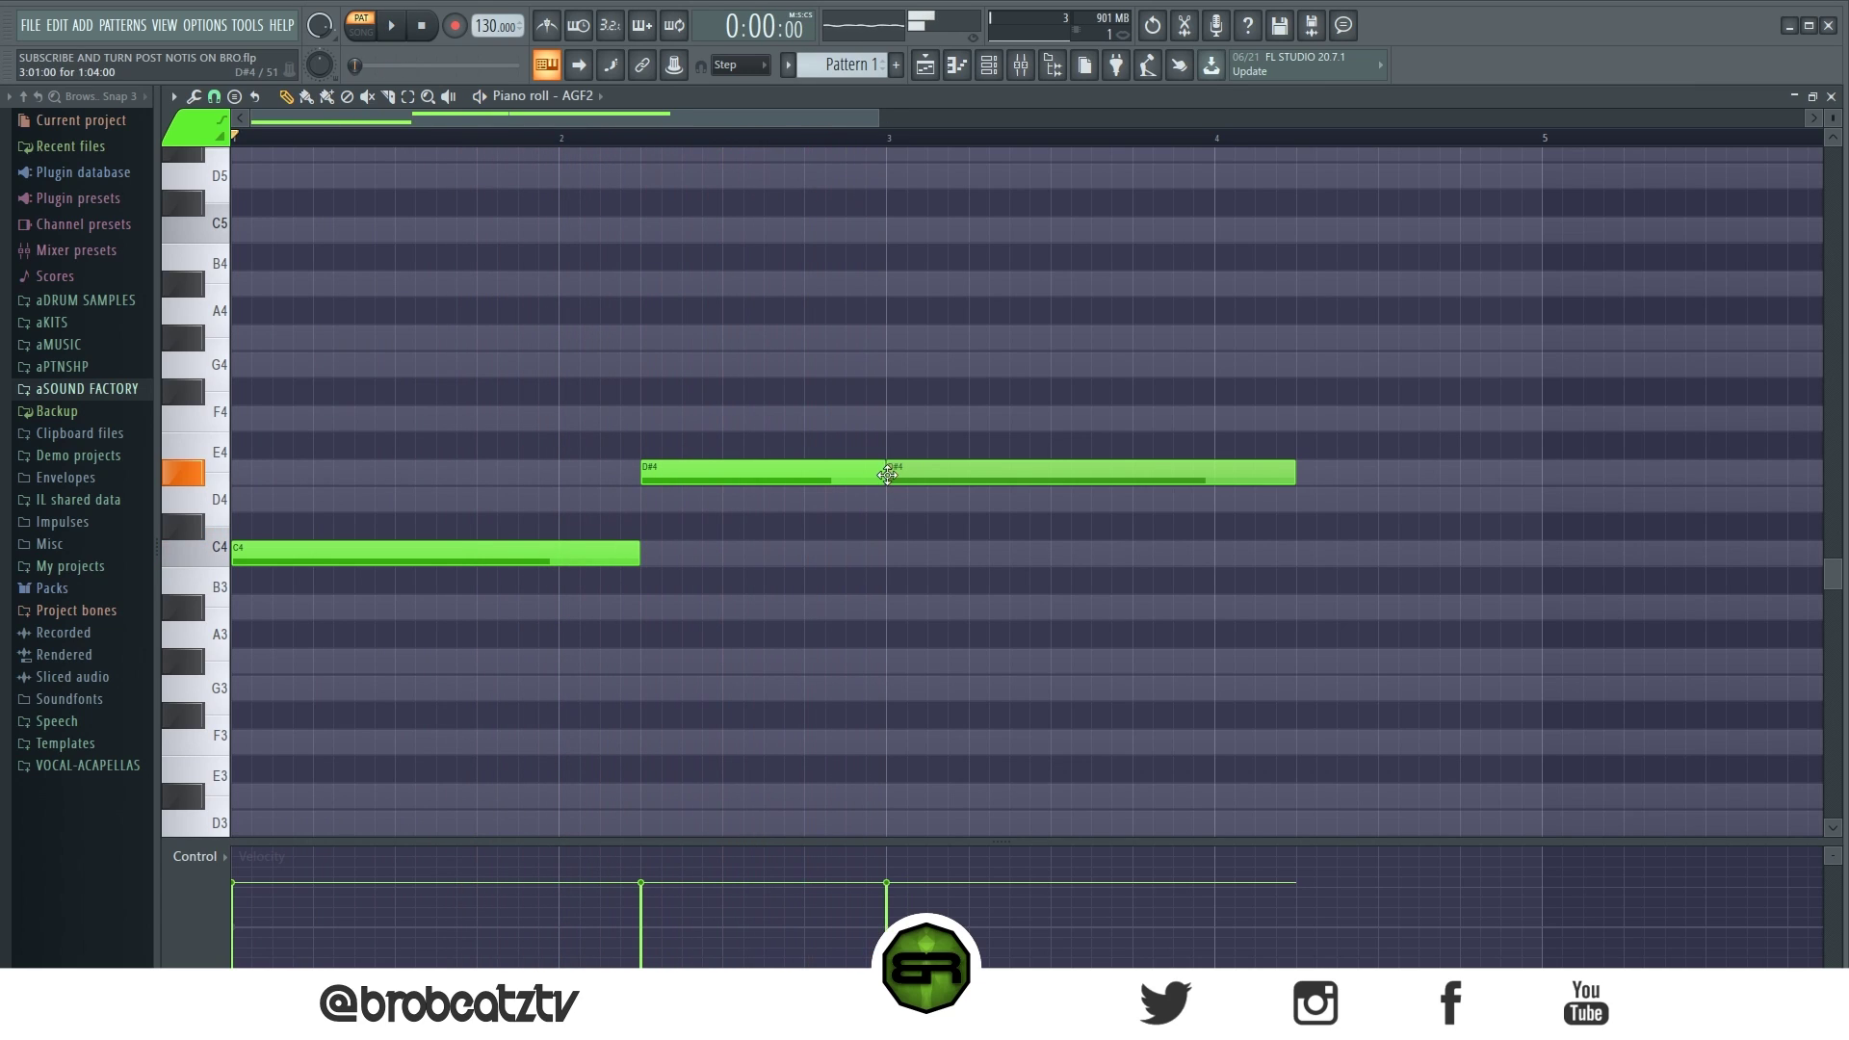
left_click(1294, 508)
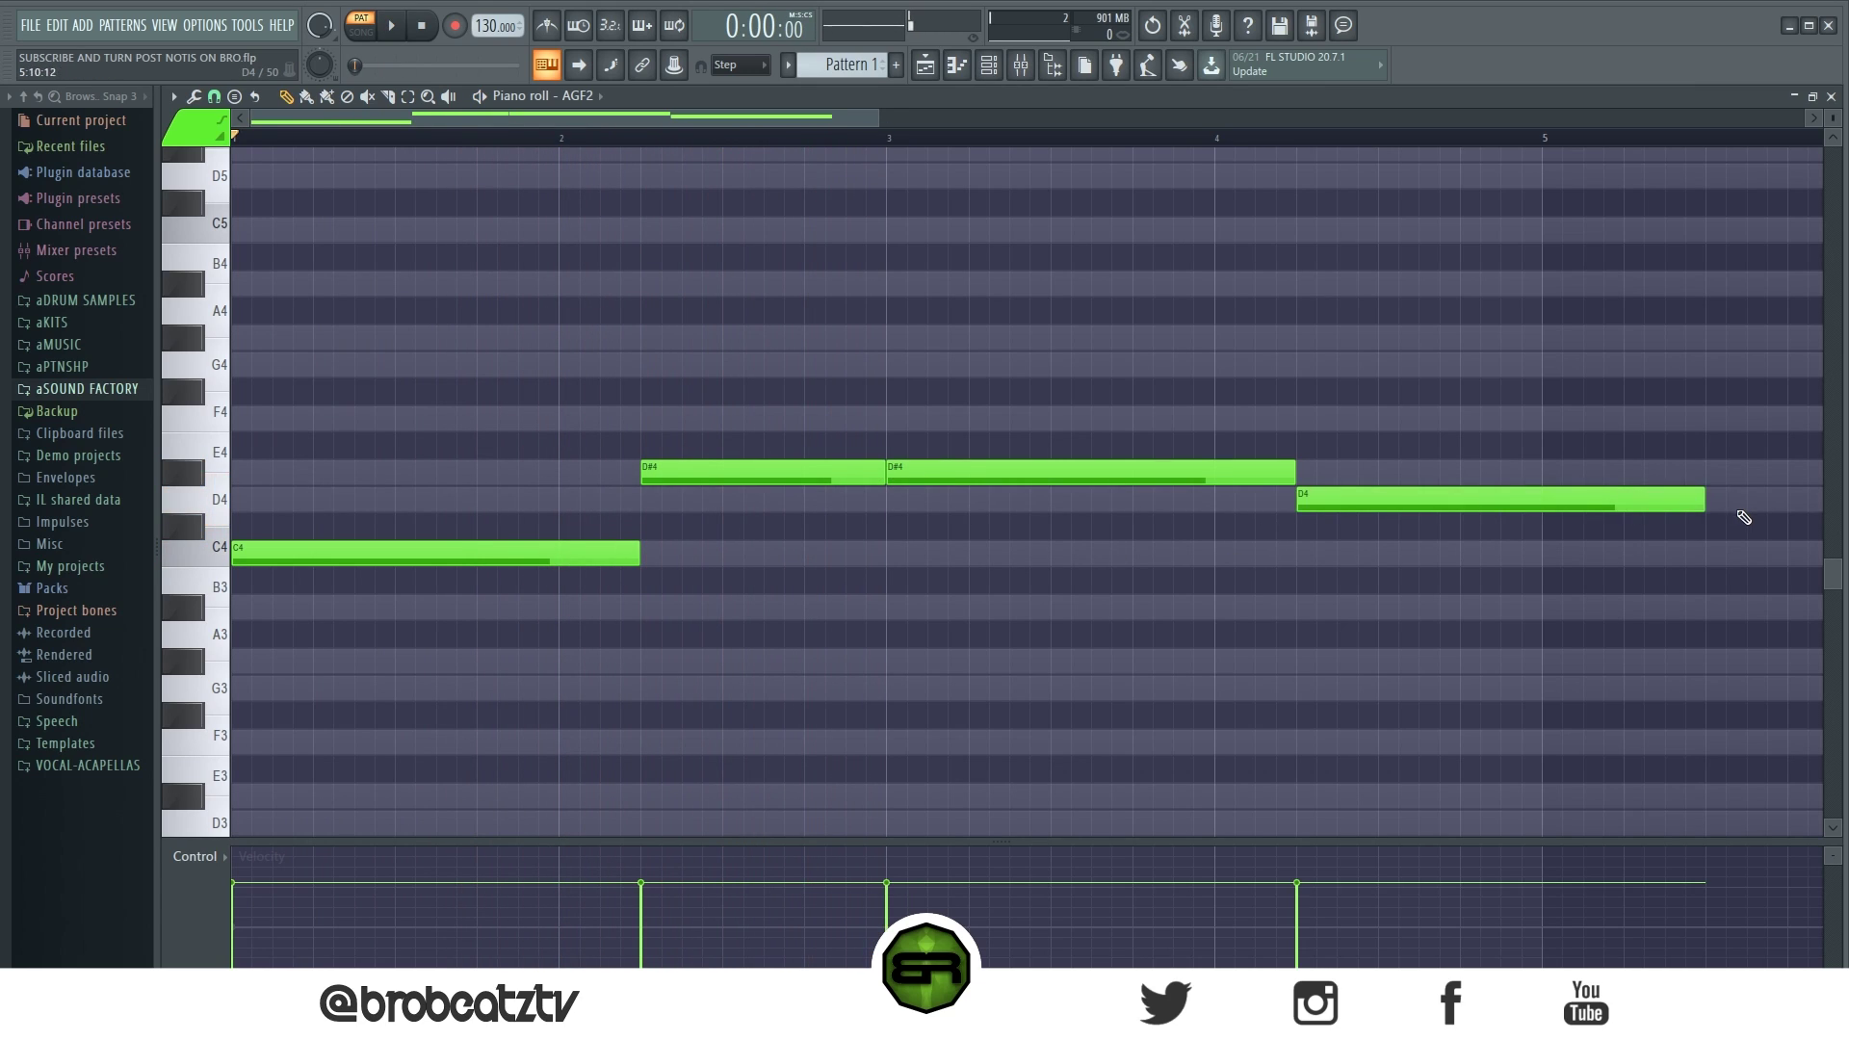
- Shorten the D4 note so it ends at bar 5 while playing the four-note sequence
key("space")
left_click_drag(1715, 515, 1544, 533)
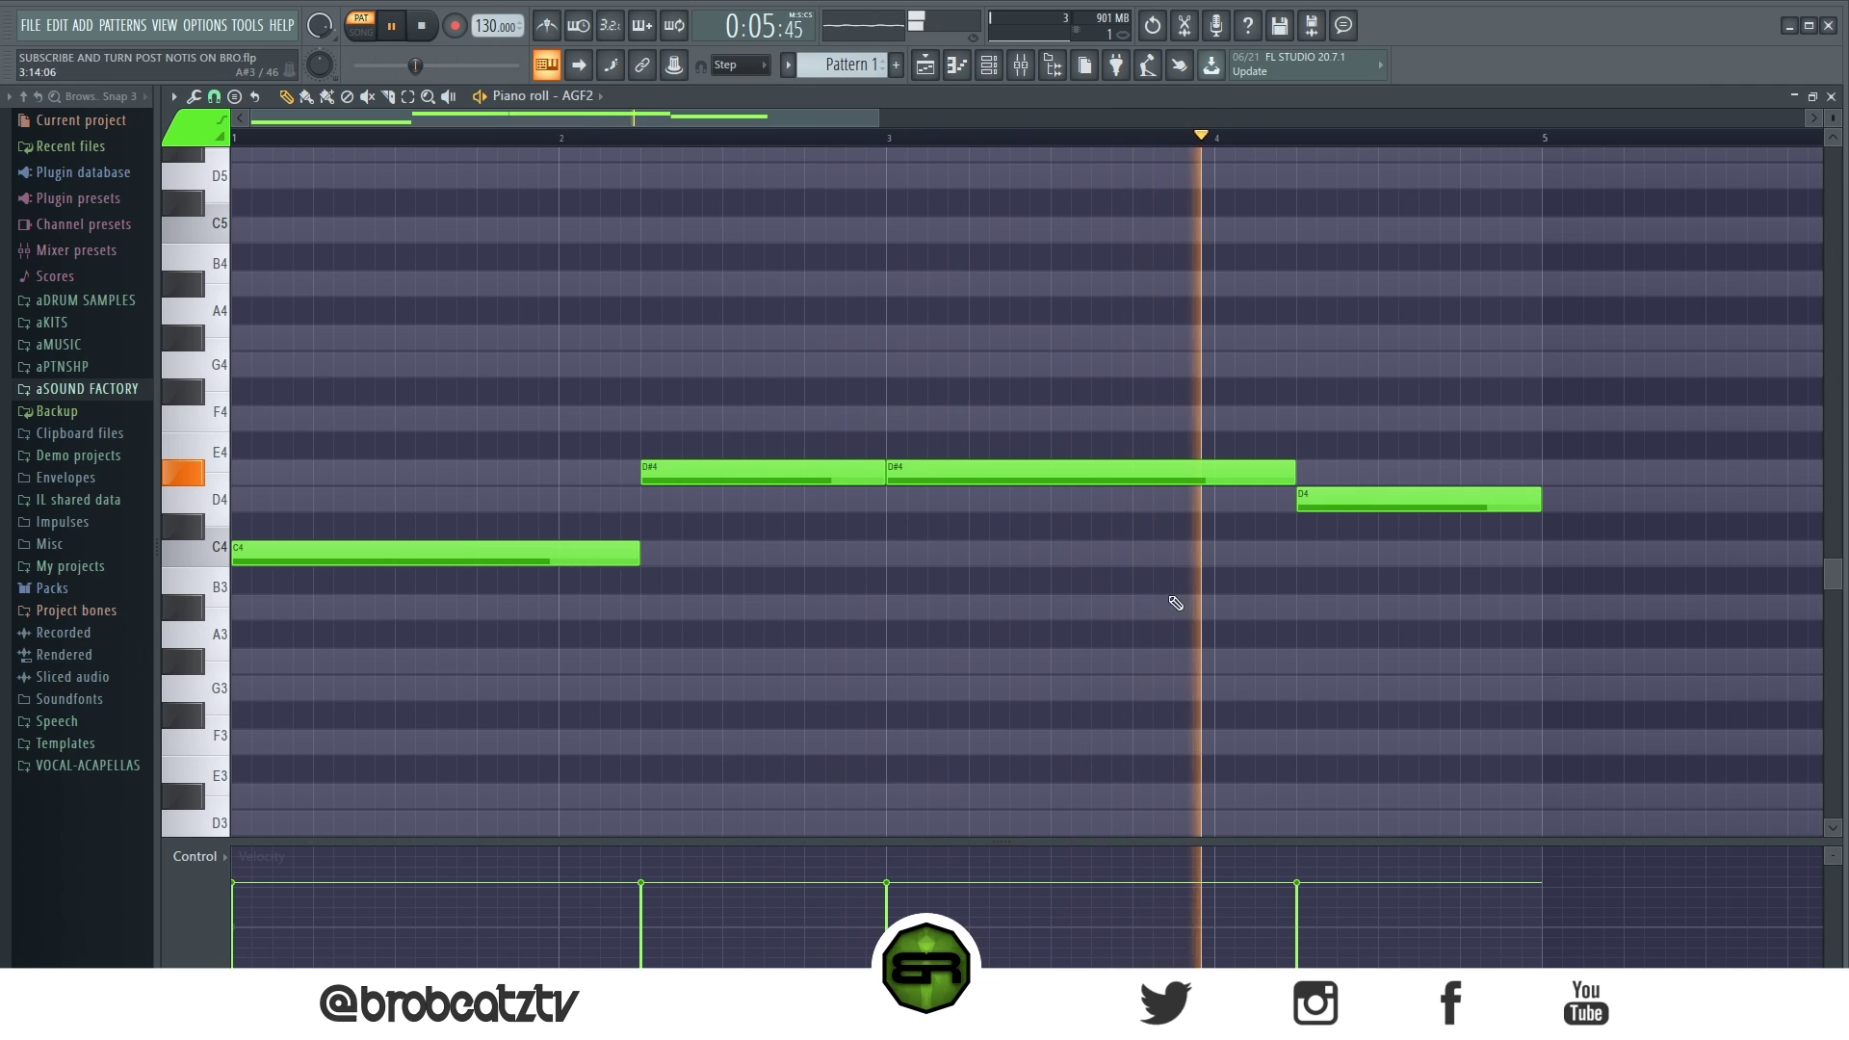
key("space")
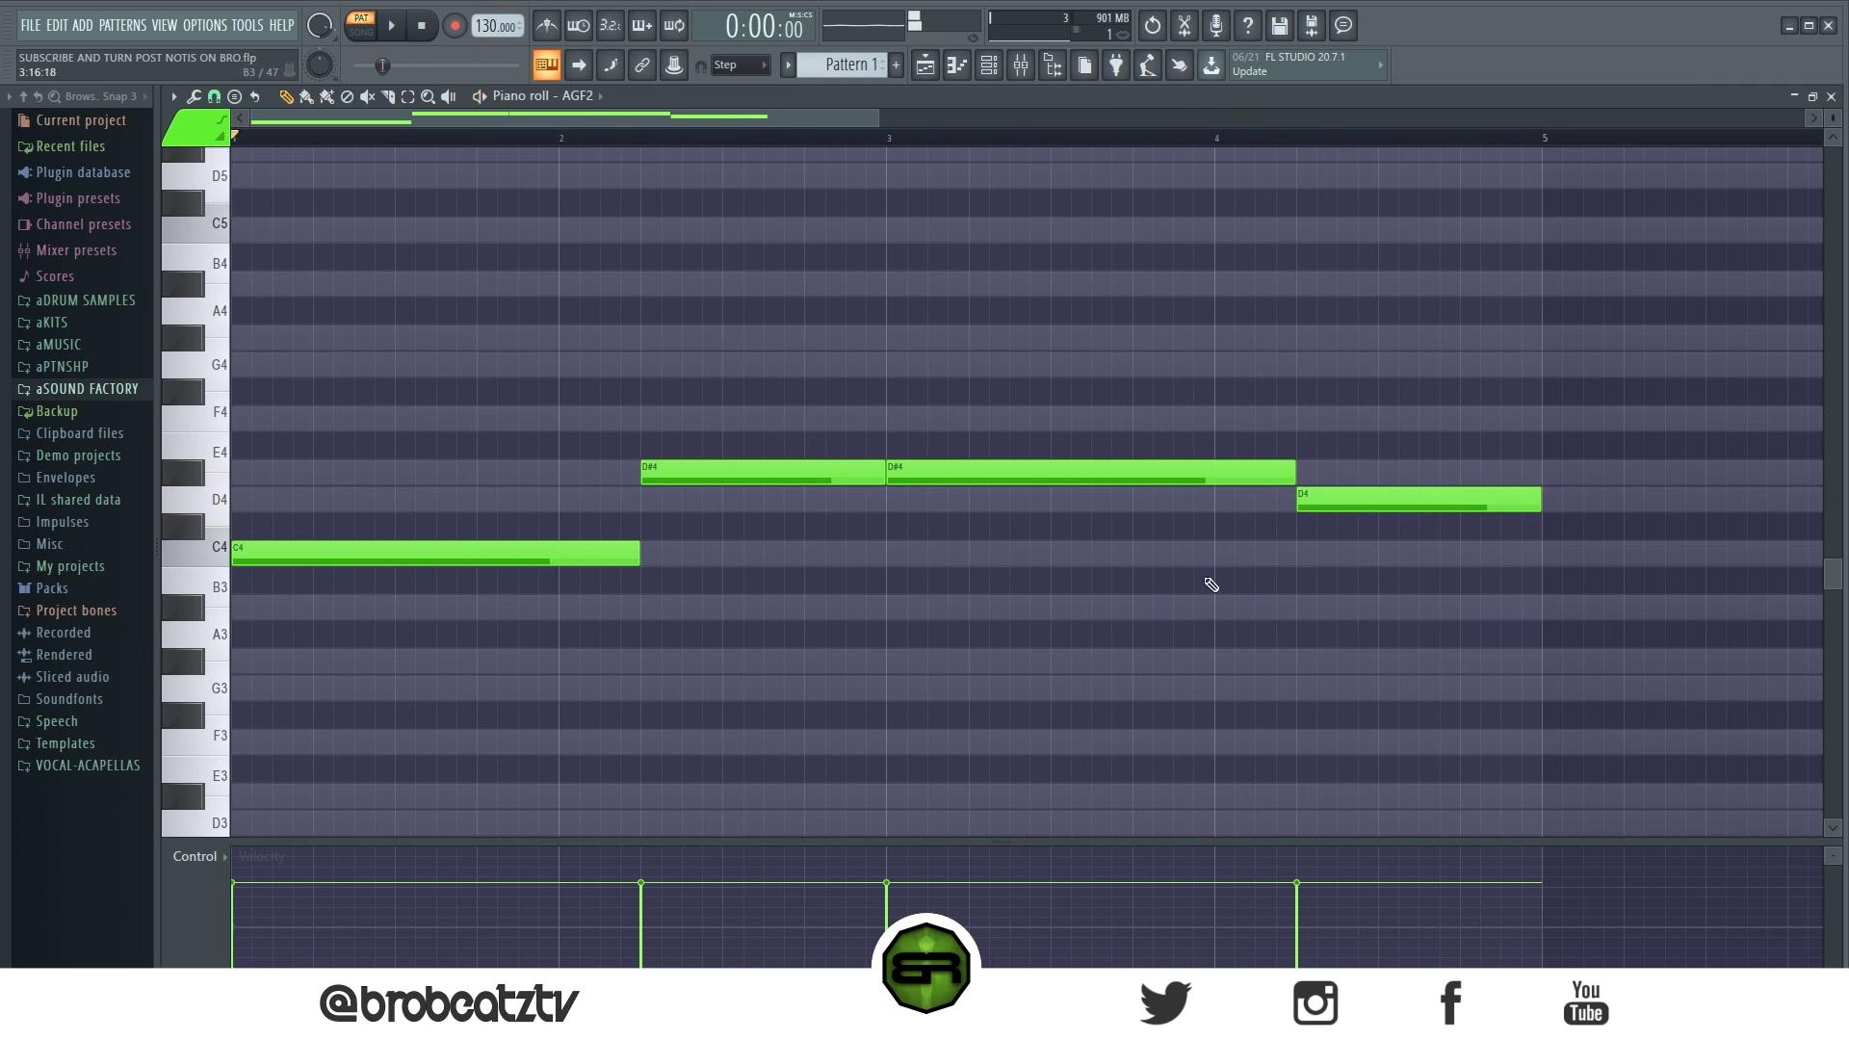
- Duplicate the four root notes one octave higher, starting on C5, and clear the selection
scroll(813, 572, "up", 3)
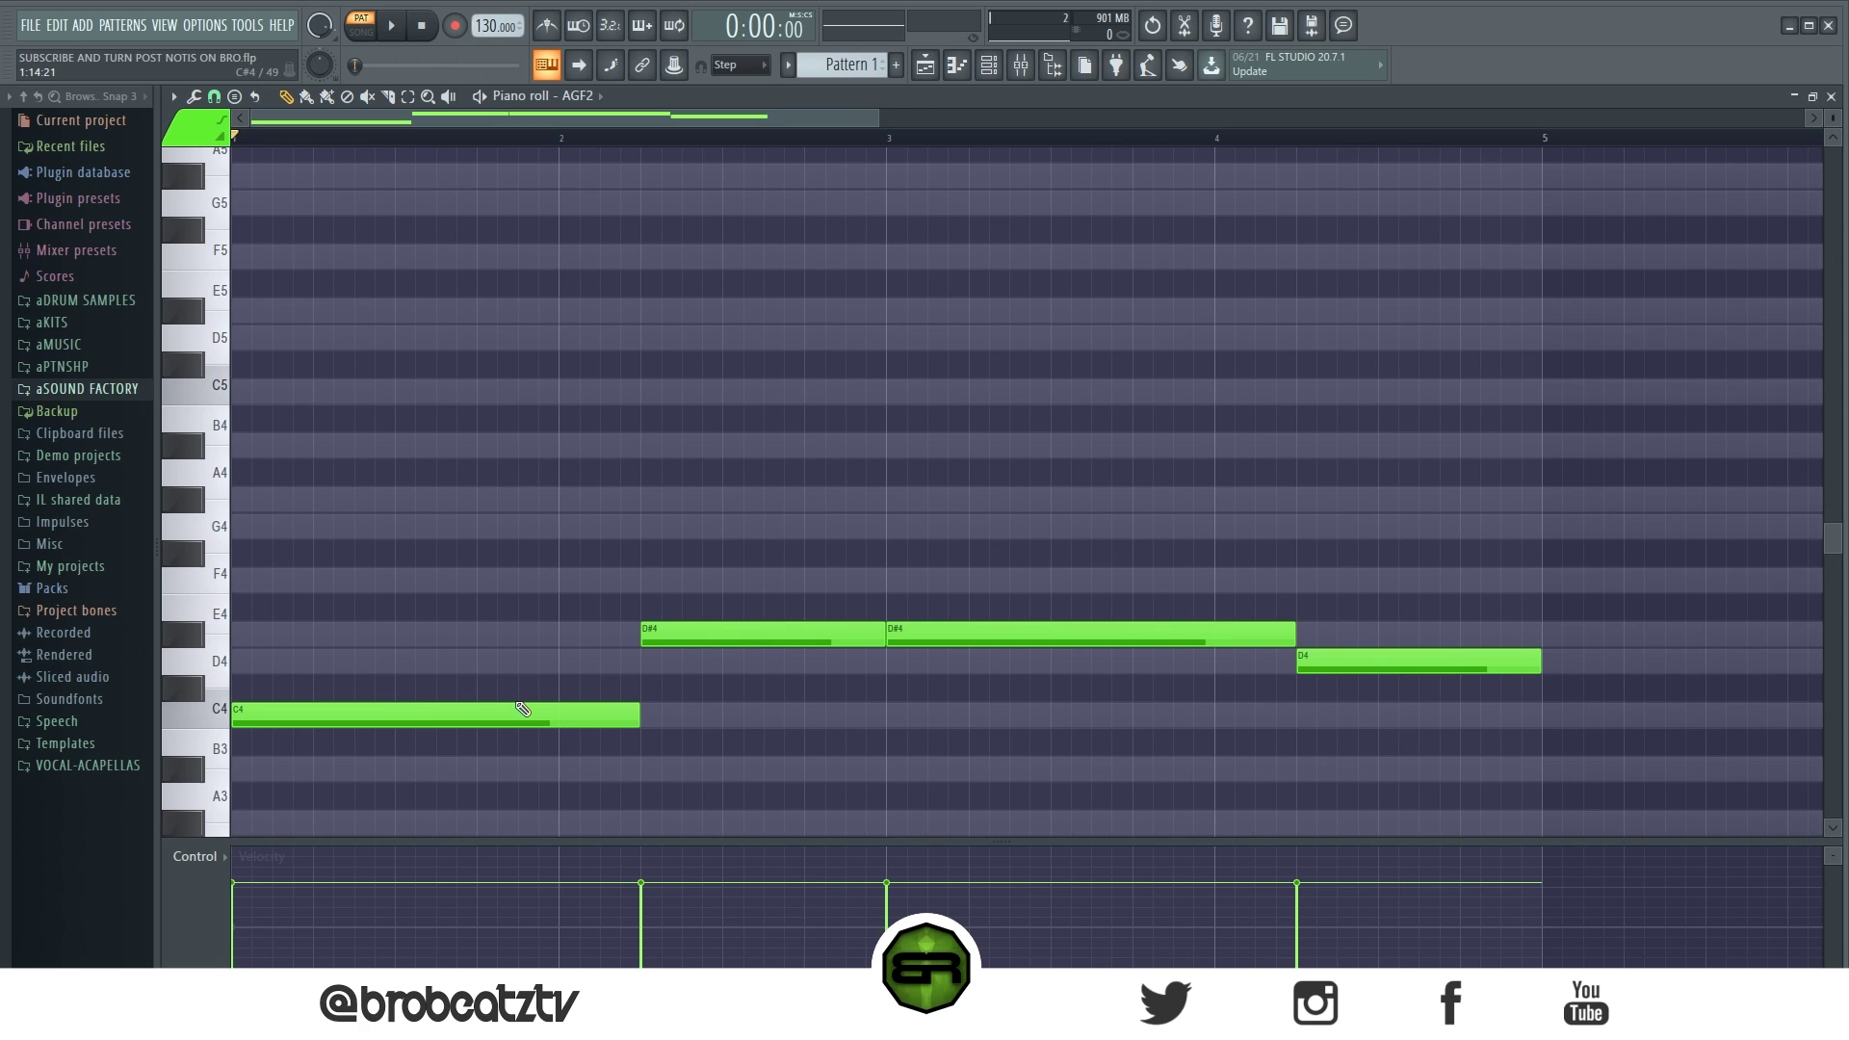
left_click_drag(1427, 568, 430, 809)
key("ctrl+c")
key("ctrl+v")
key("ctrl+Up")
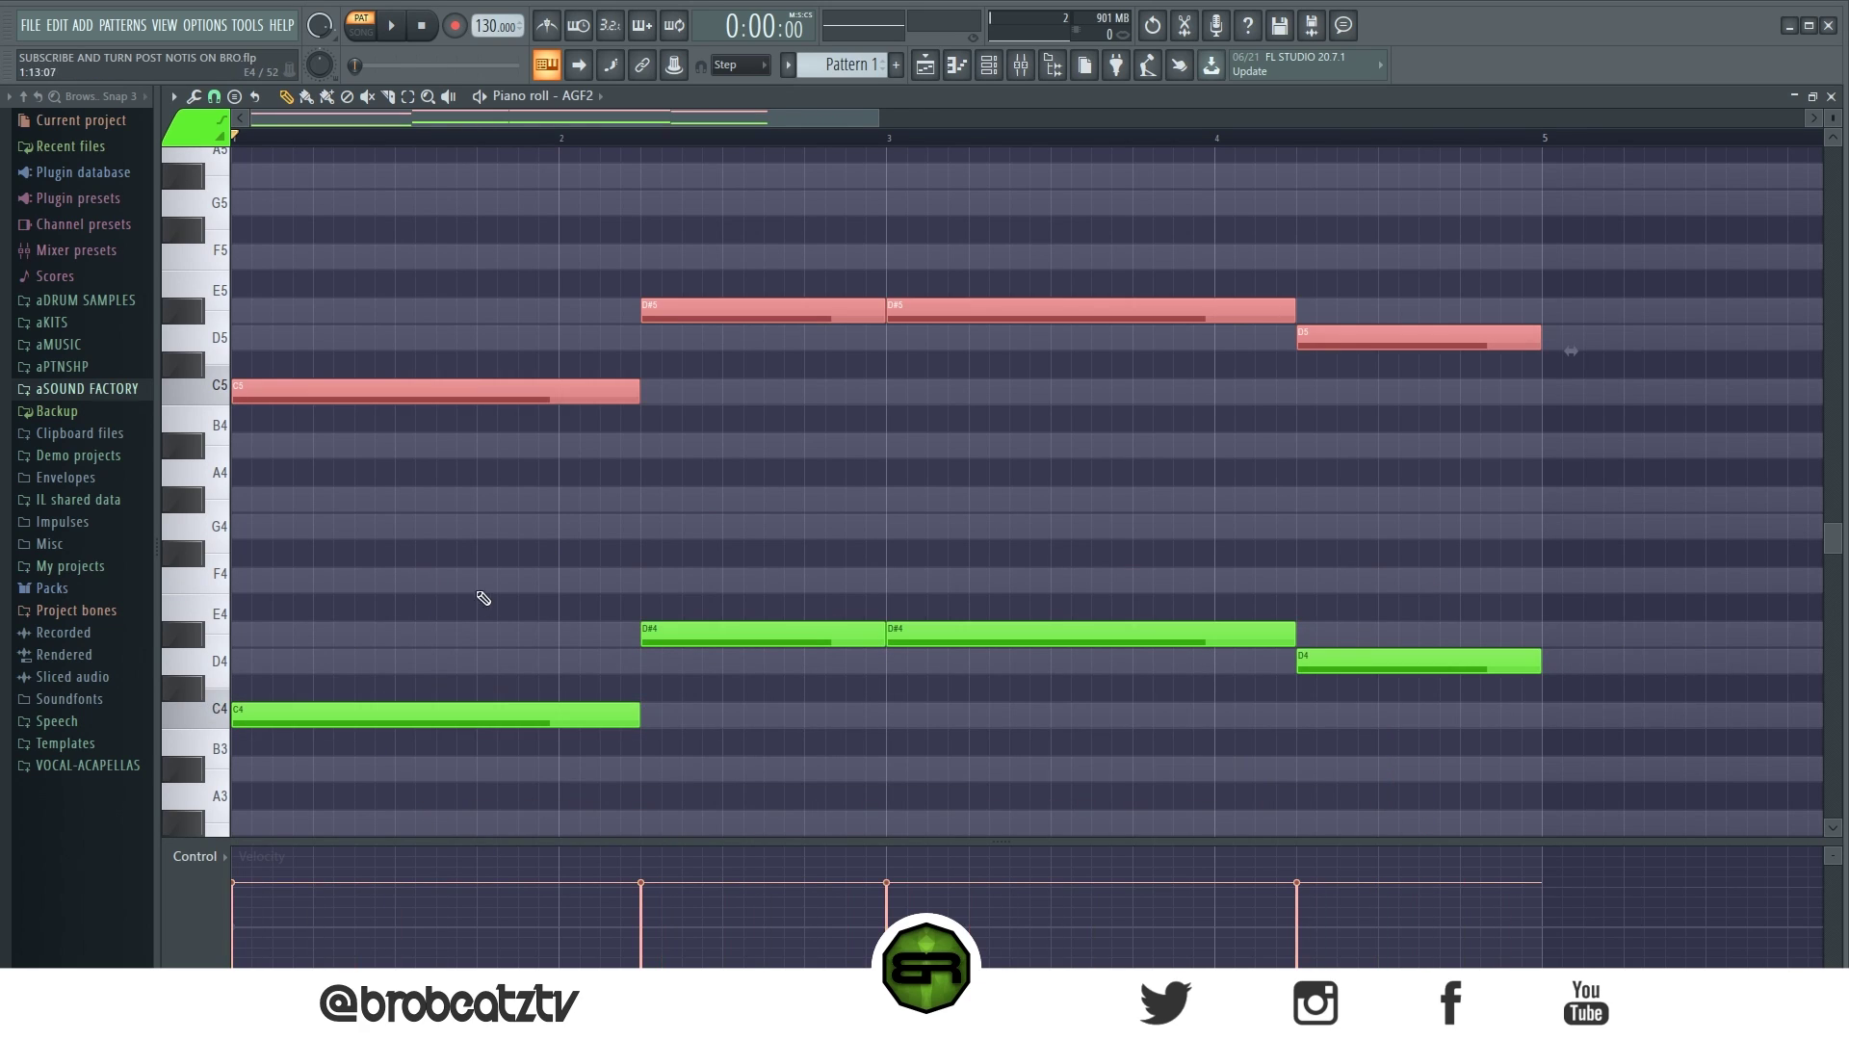
scroll(484, 598, "up", 3)
key("ctrl+d")
- Build the first chord above C5 with 12-step D#5, G5 and A#5 notes at the start of bar 1
left_click_drag(289, 472, 249, 472)
left_click(246, 337)
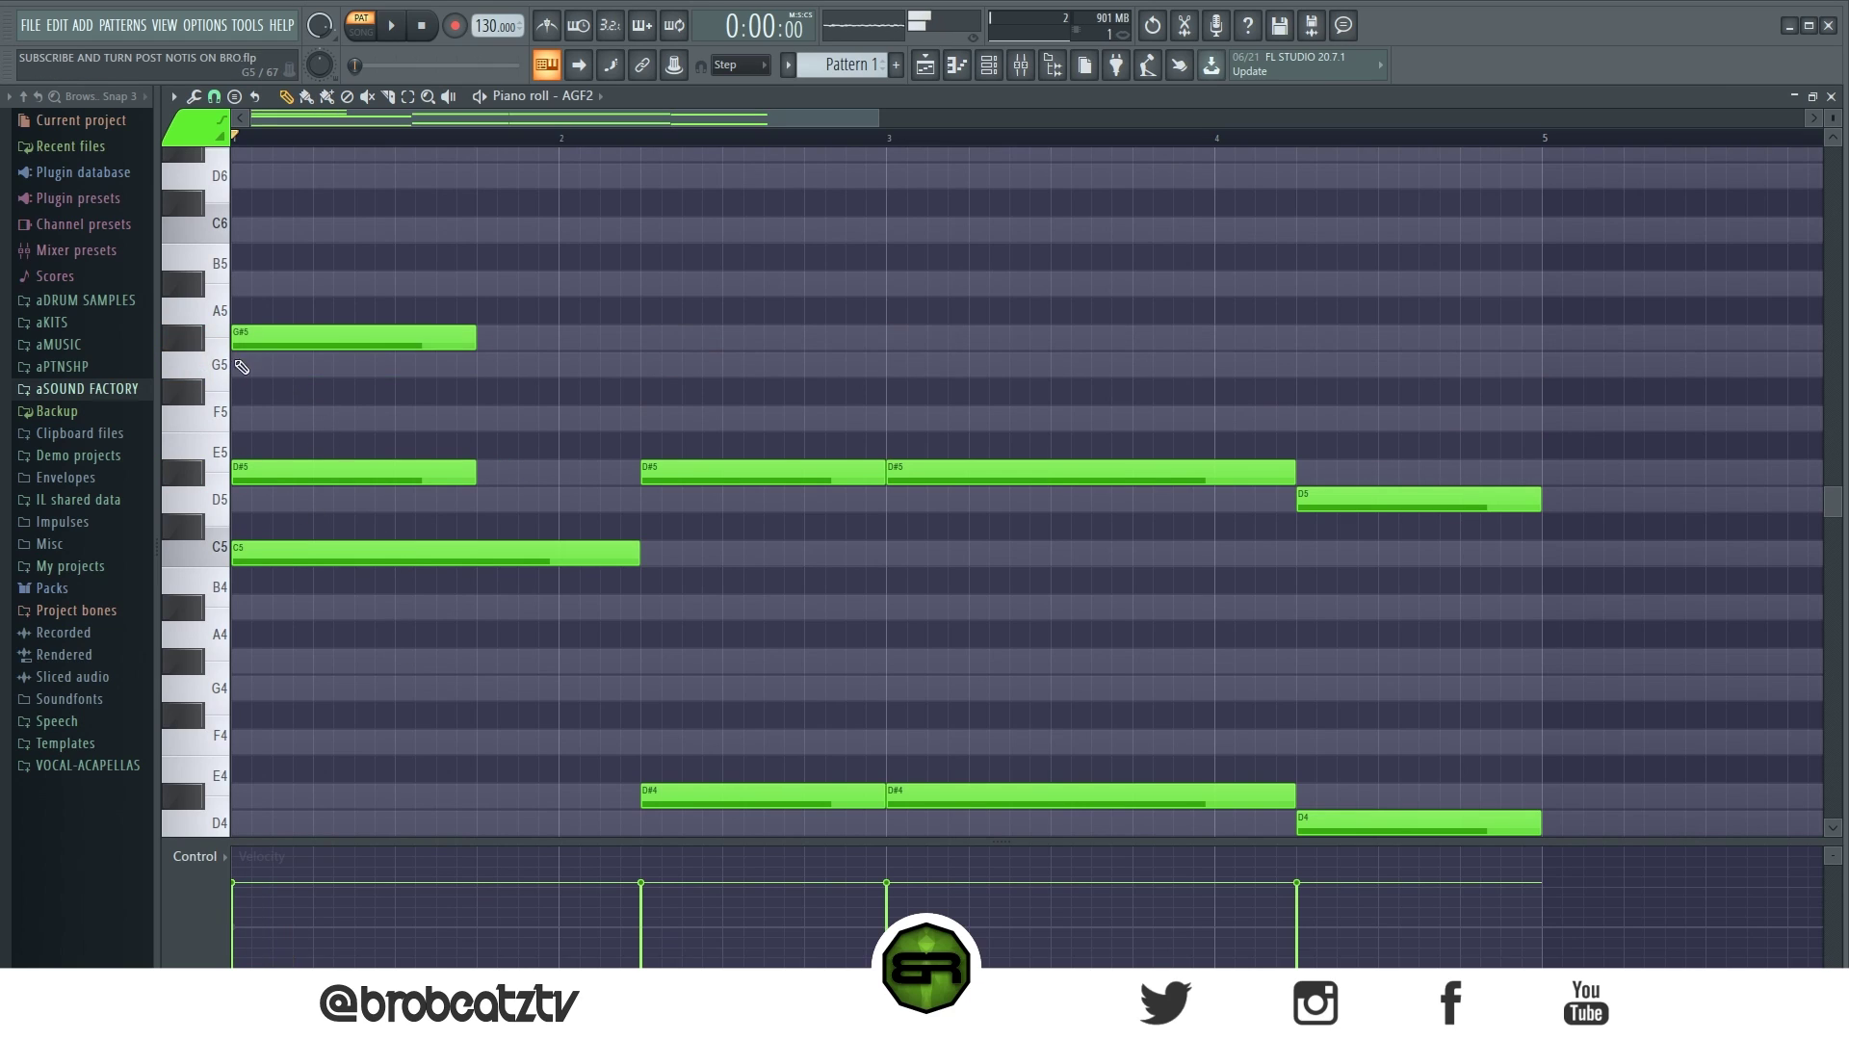
left_click_drag(260, 339, 256, 364)
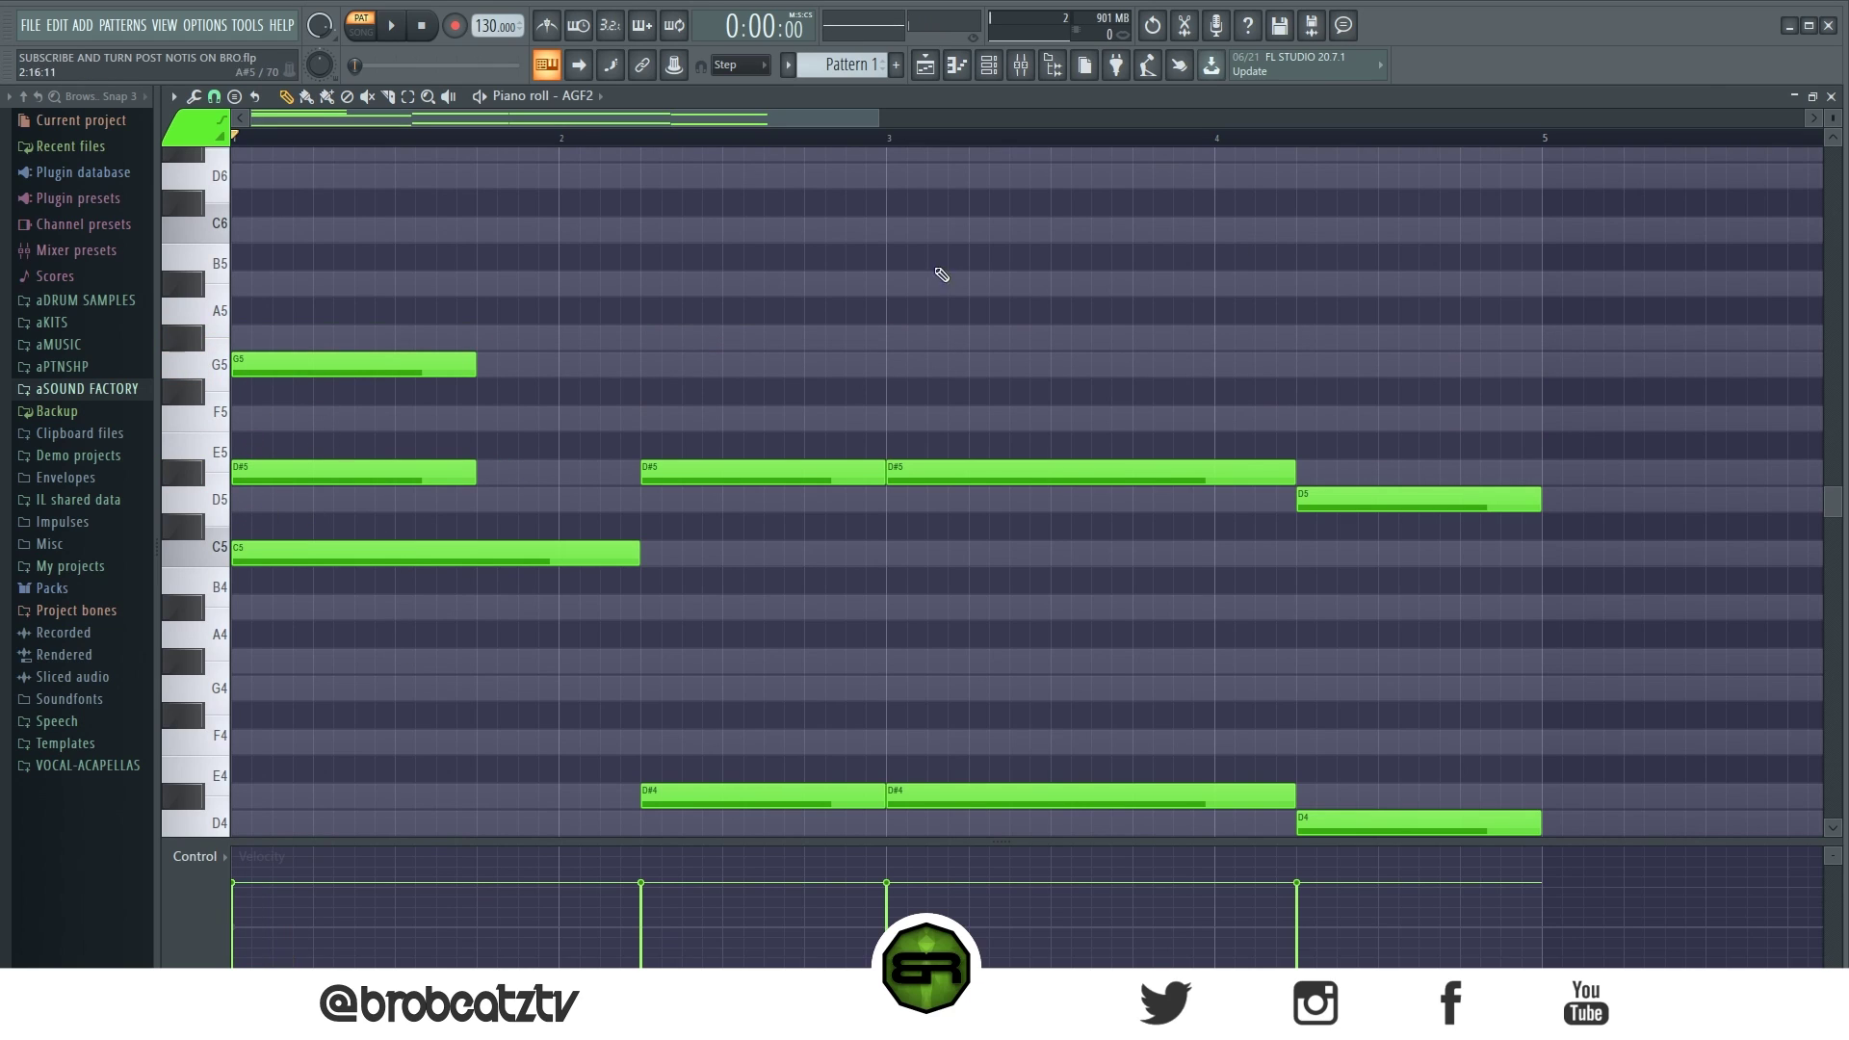
scroll(1830, 120, "up", 1)
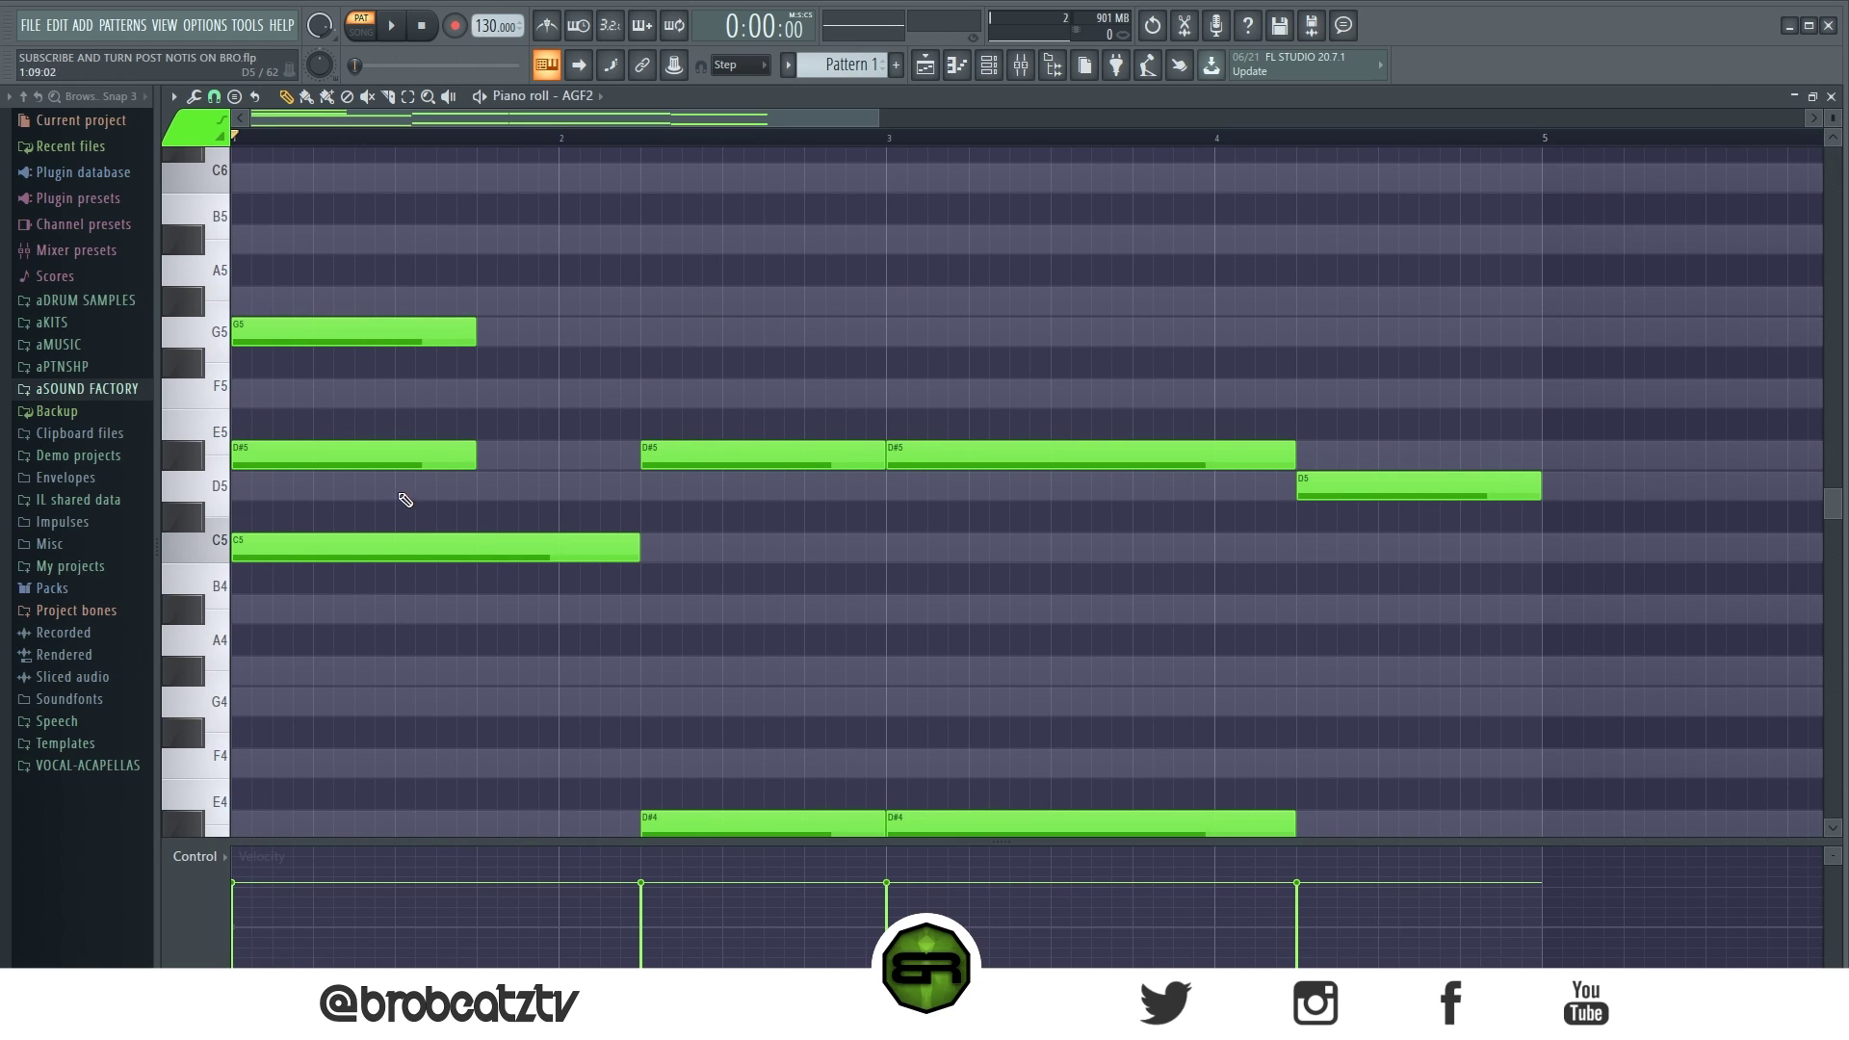
scroll(349, 332, "up", 2)
left_click(288, 332)
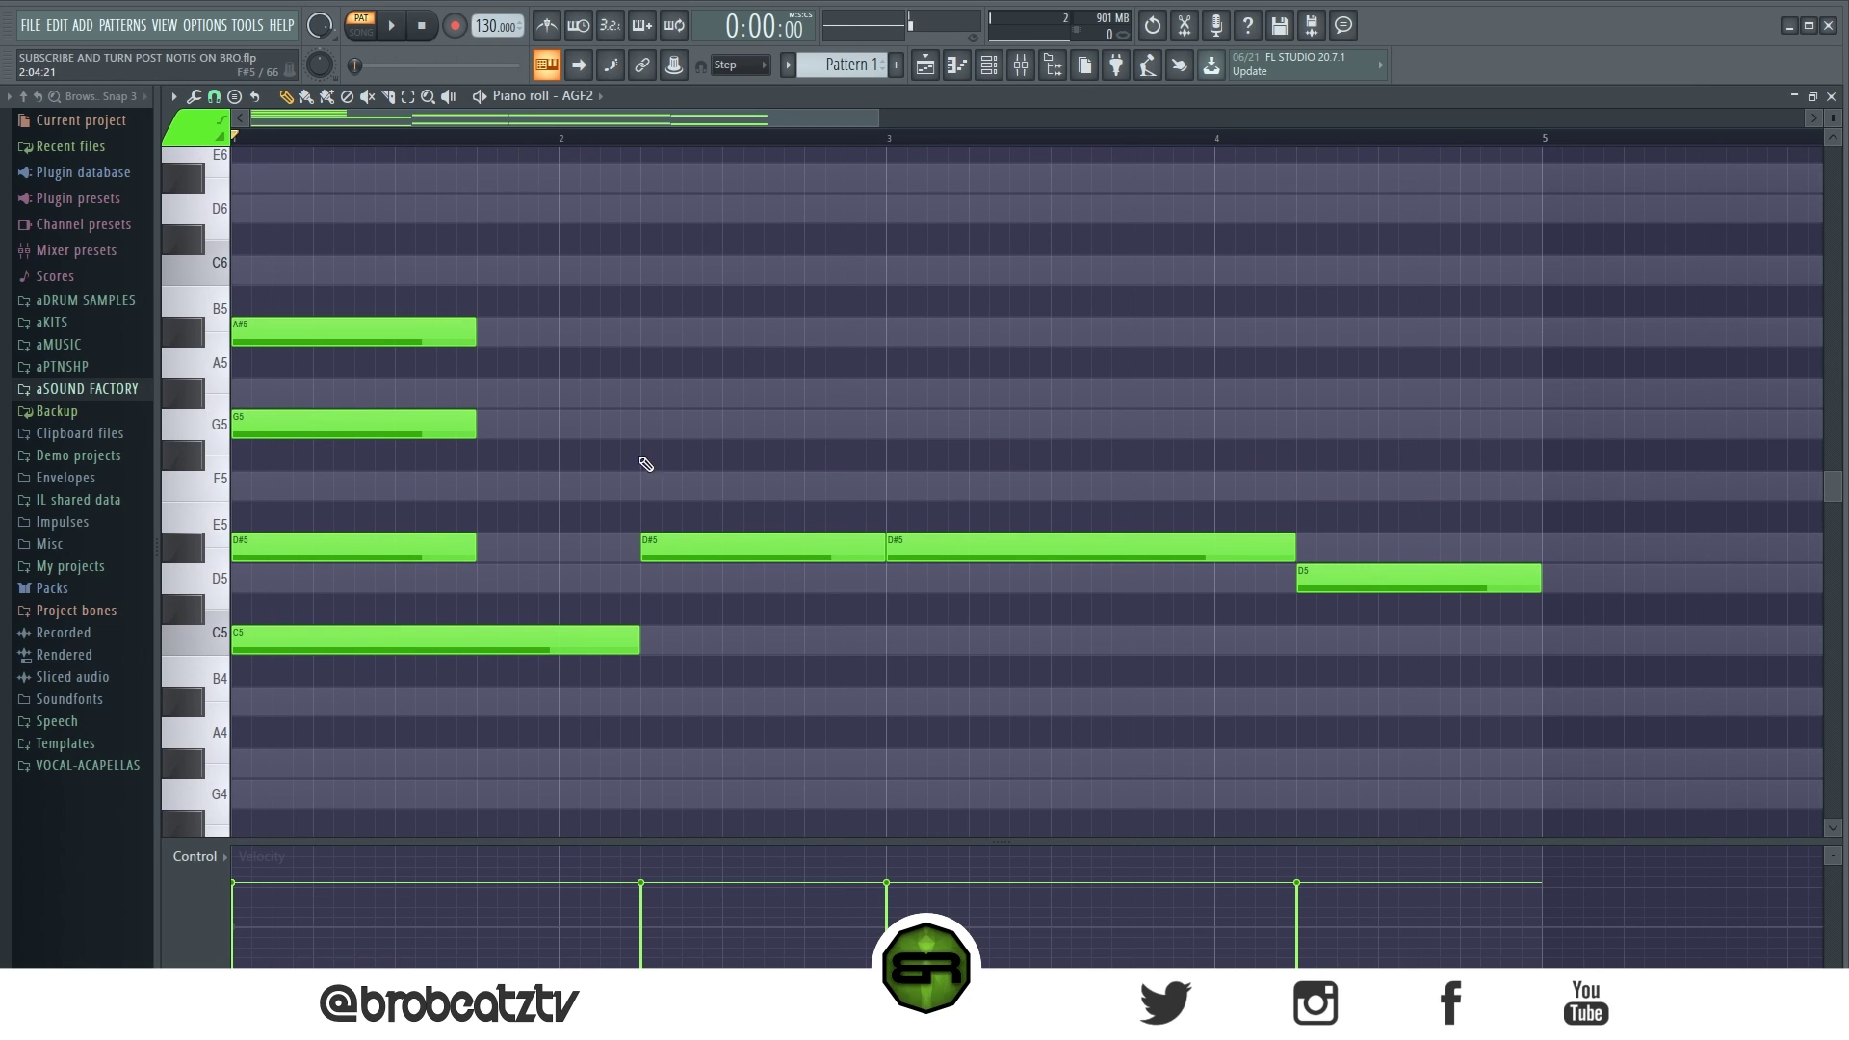
- Stack G5, A#5 and D6 notes above the first D#5 in bar 2, and play the chords
left_click(643, 423)
left_click(643, 332)
left_click(642, 219)
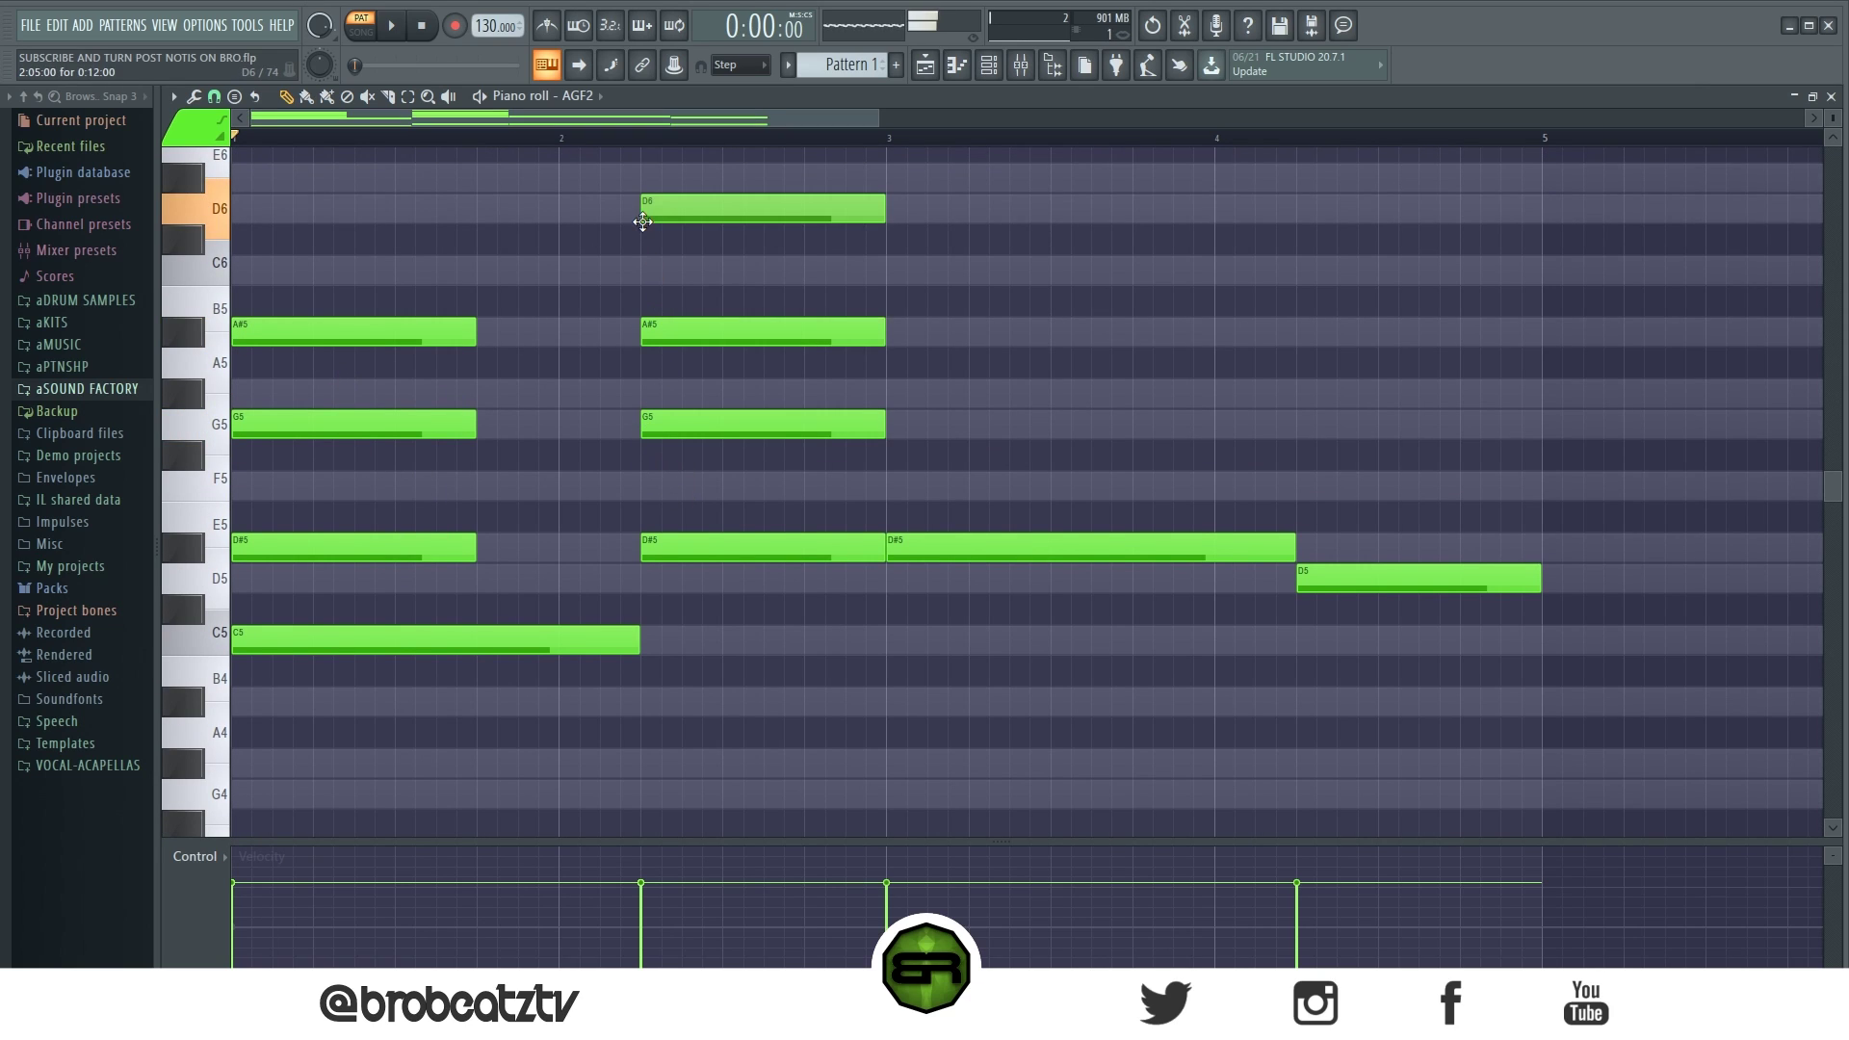
key("space")
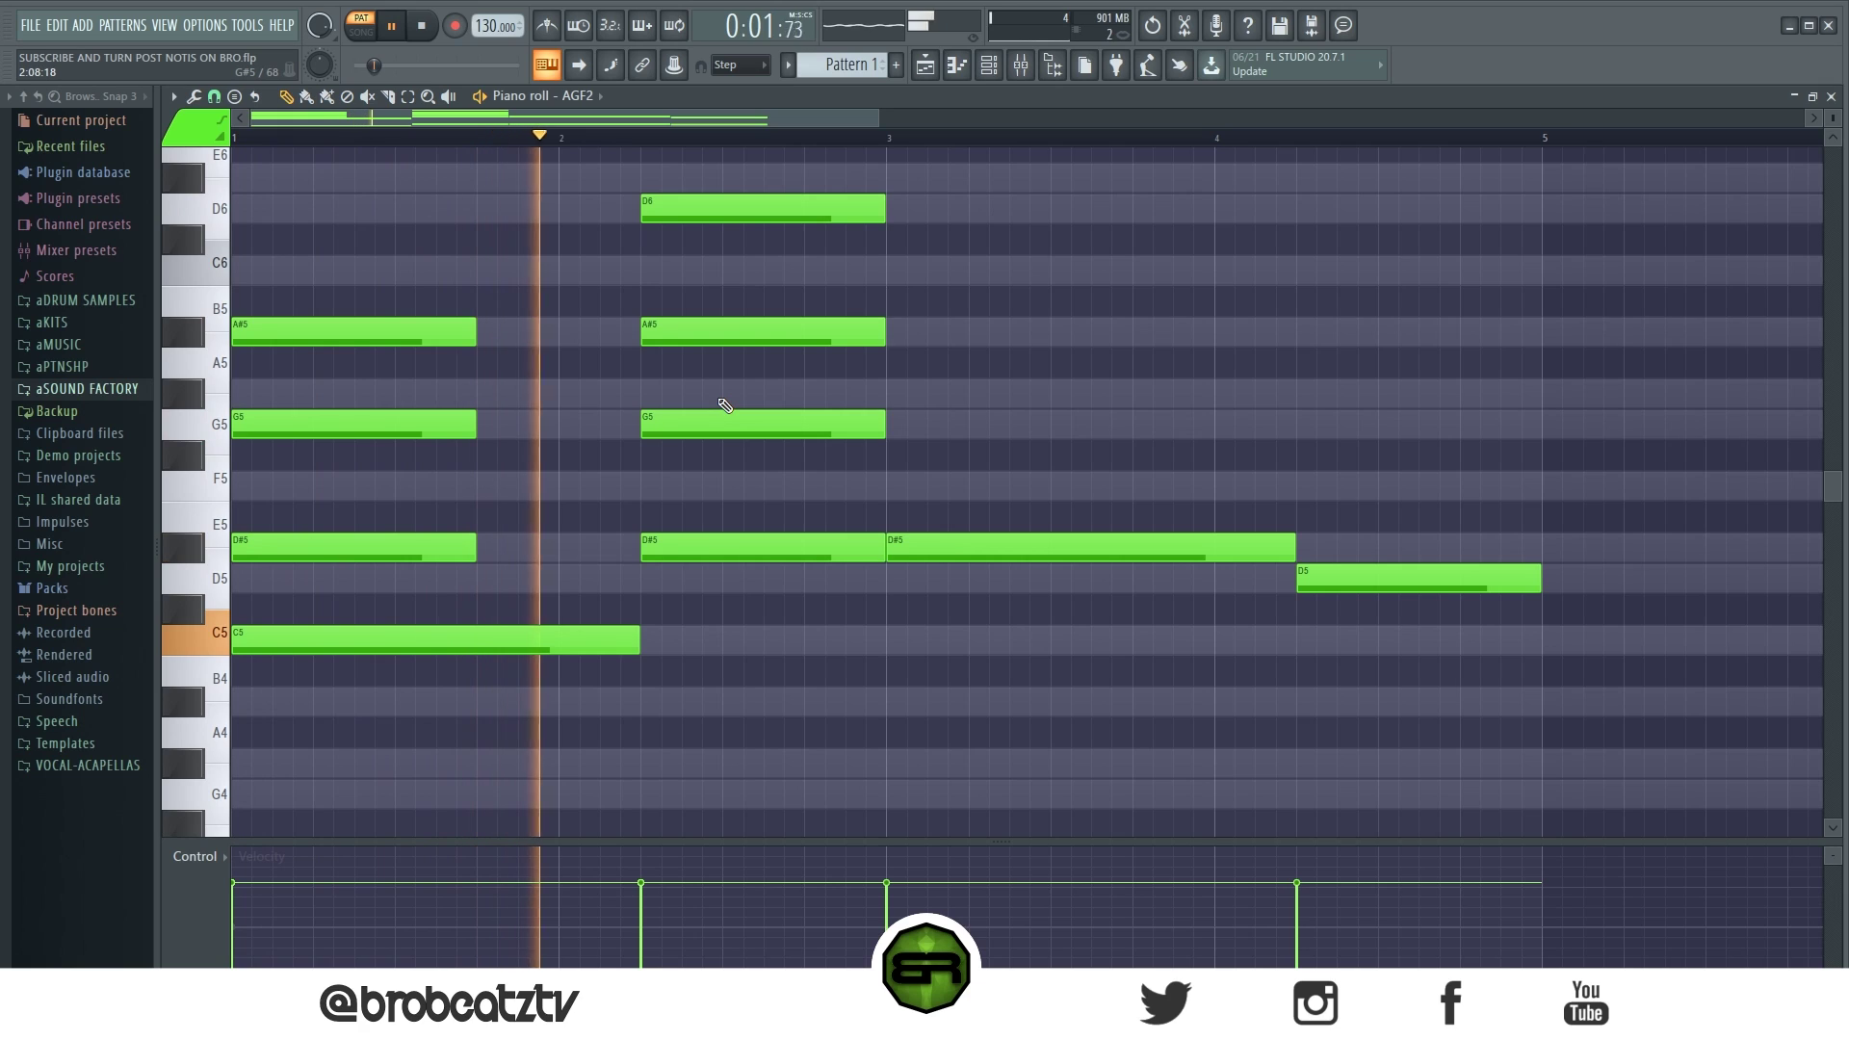
key("space")
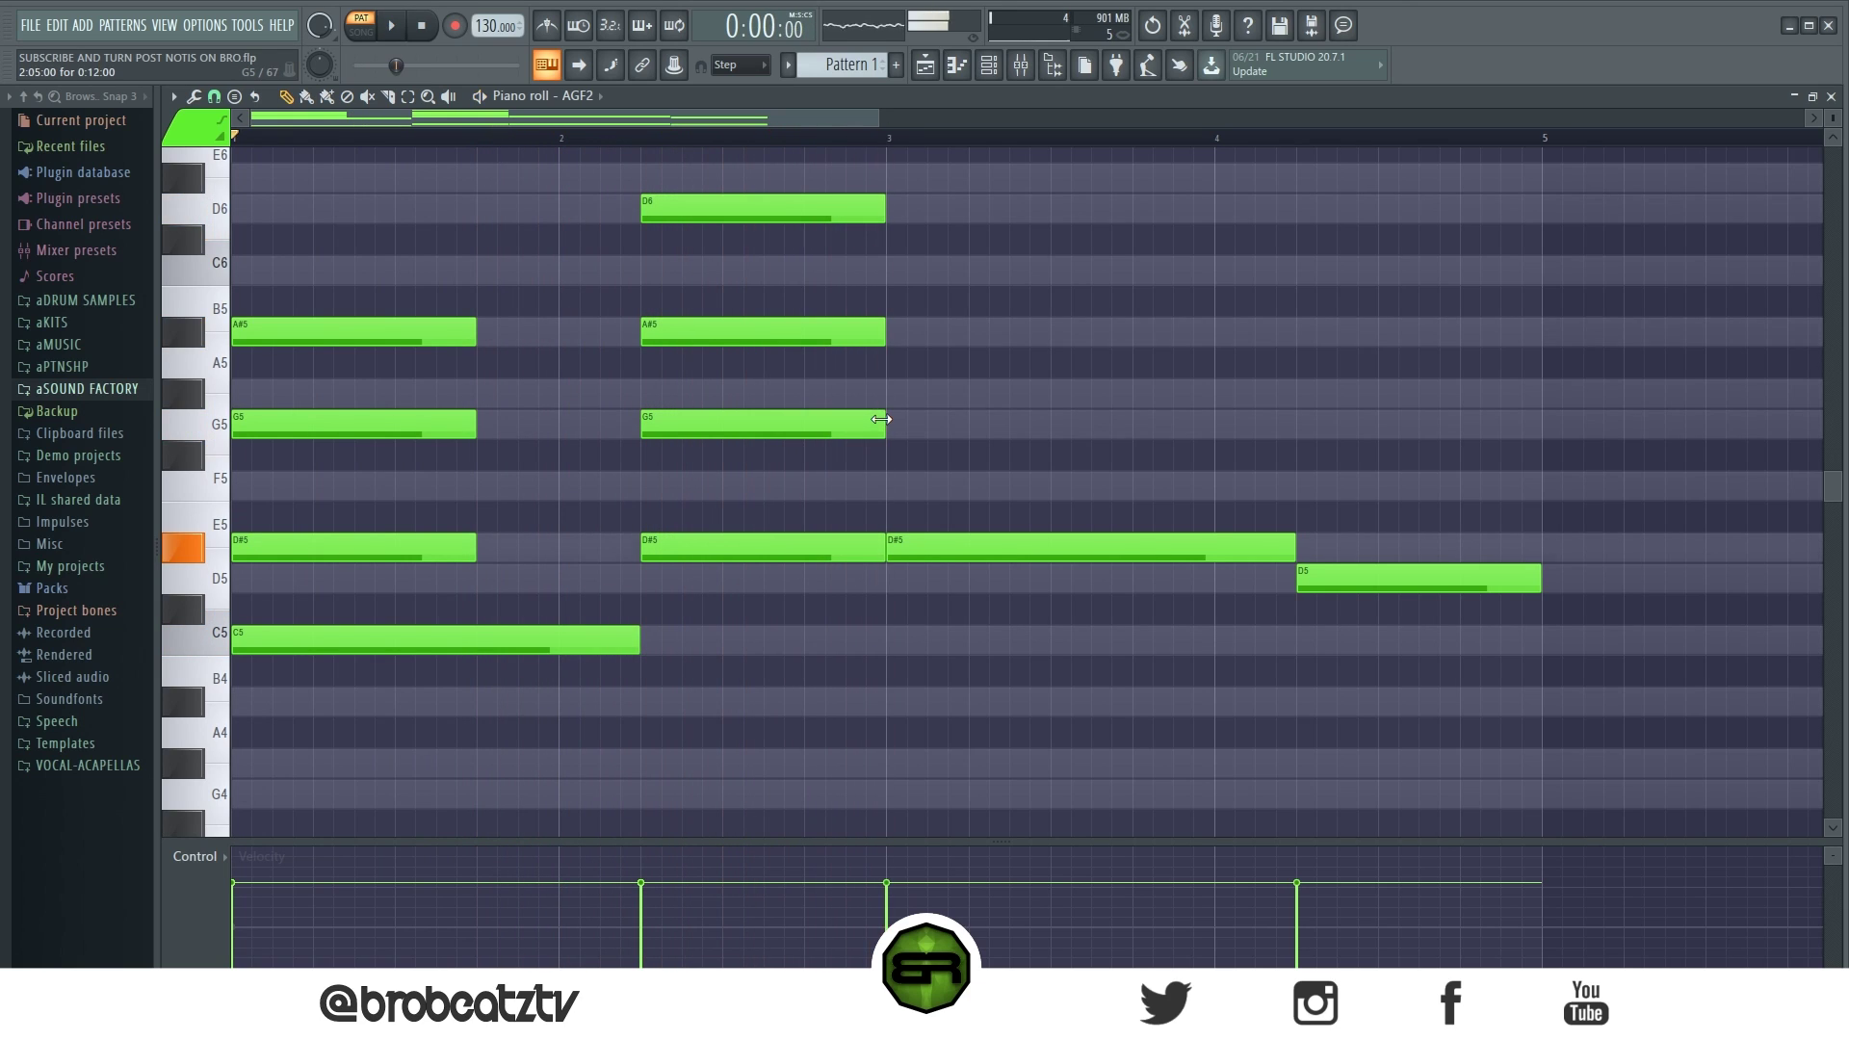
scroll(881, 419, "down", 2)
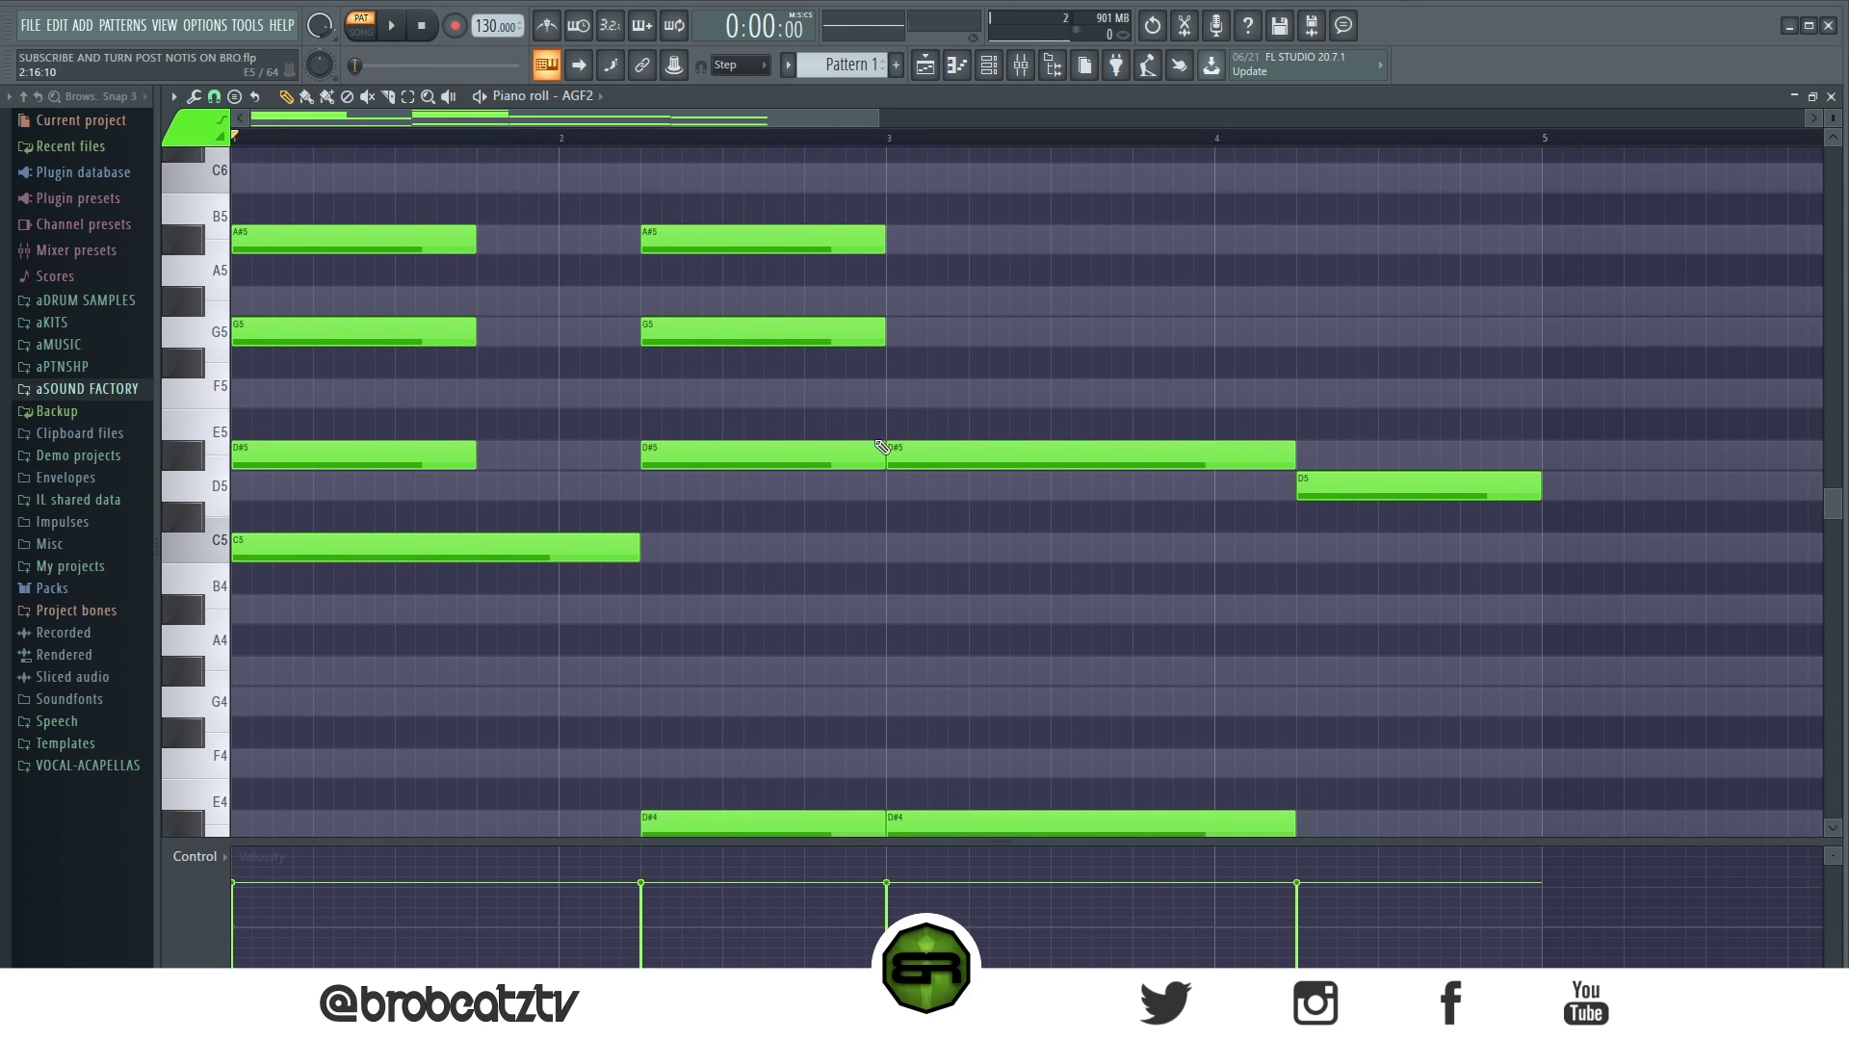
left_click(878, 454)
key("ctrl+a")
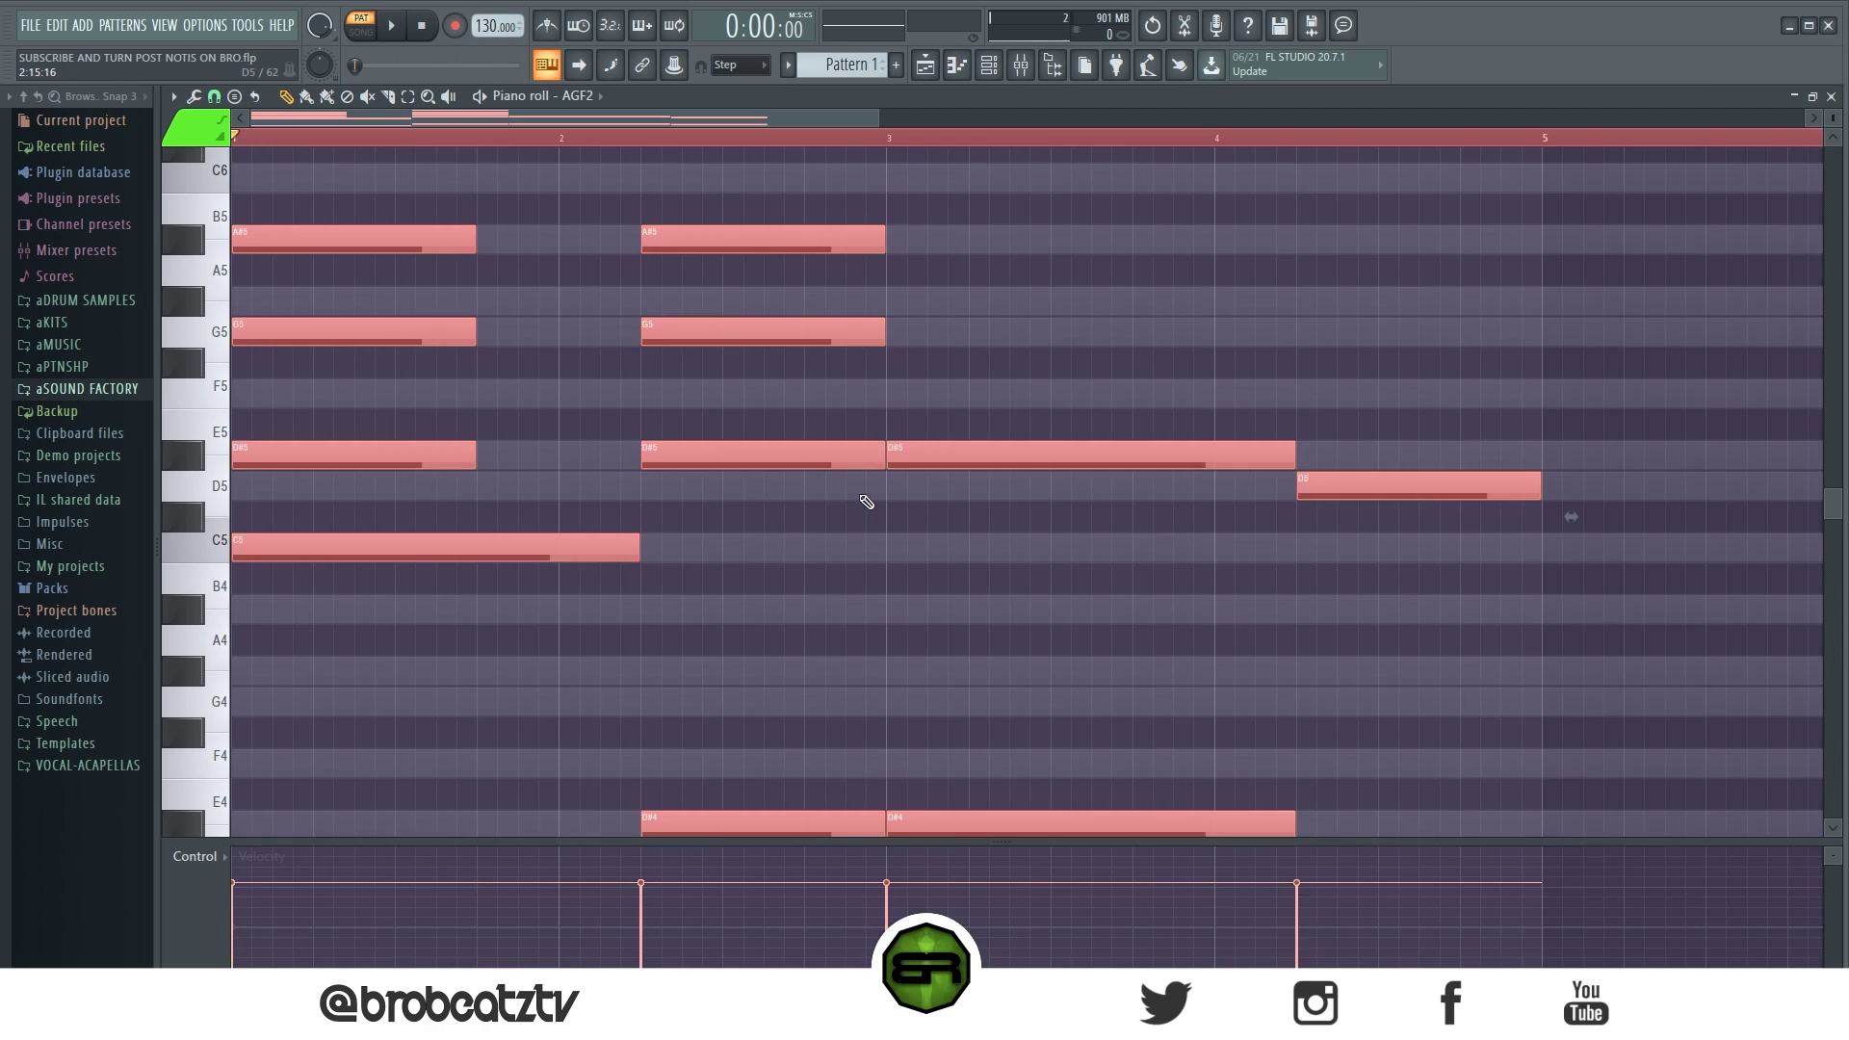
left_click(836, 559)
scroll(835, 558, "up", 2)
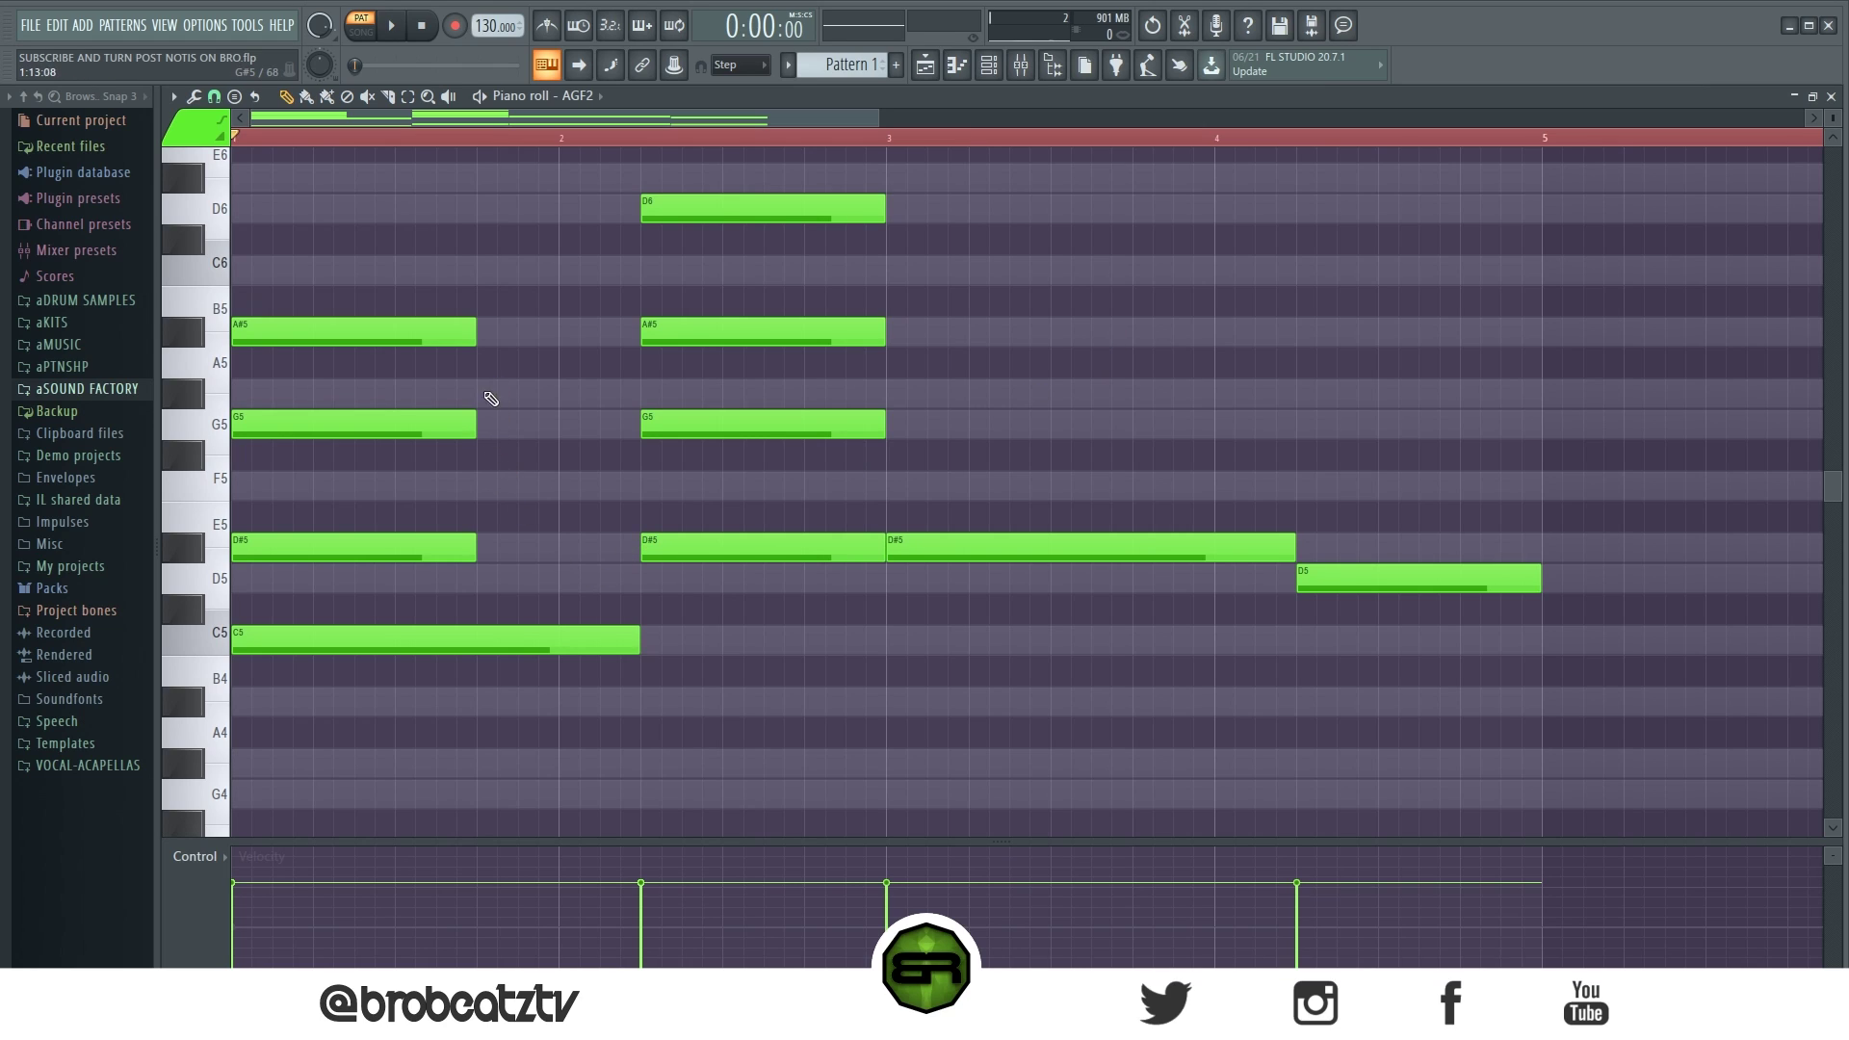
scroll(395, 247, "down", 3)
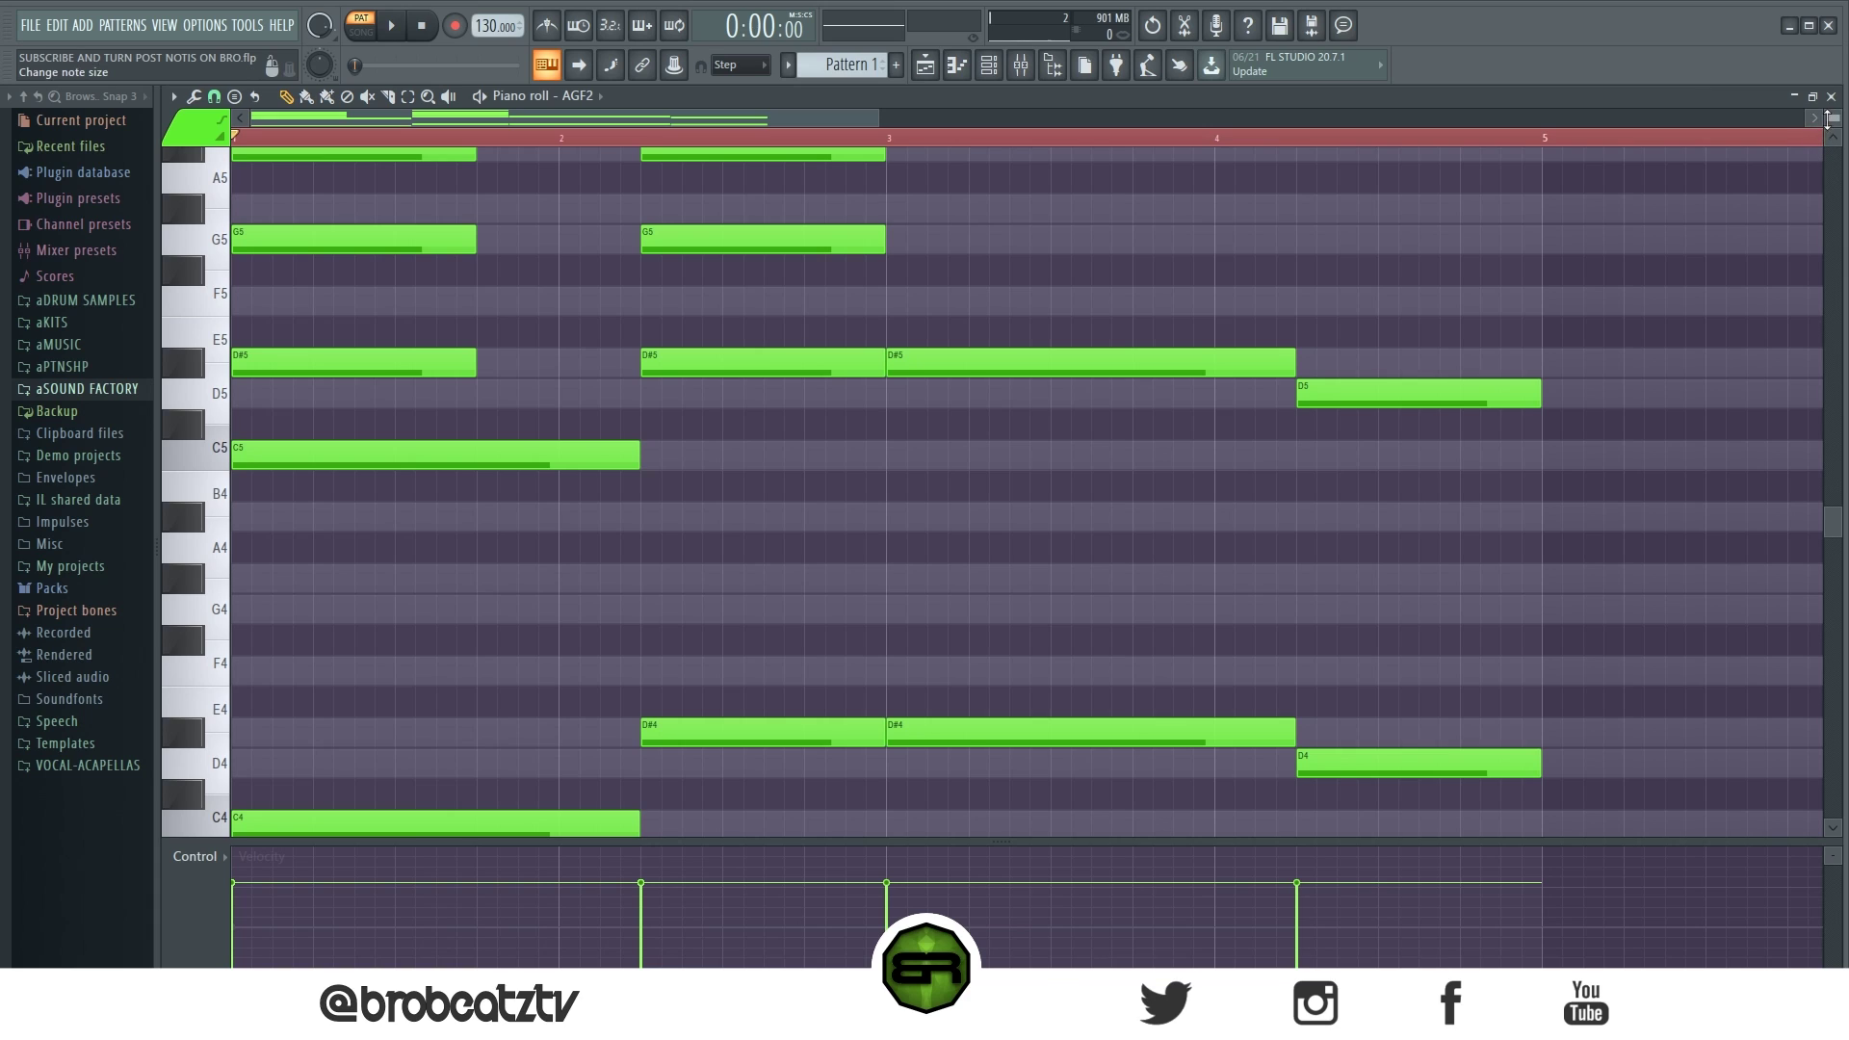
- Extend the first chord's D#5, G5 and A#5 notes to the start of the second chord, and play the result
scroll(1828, 116, "down", 2)
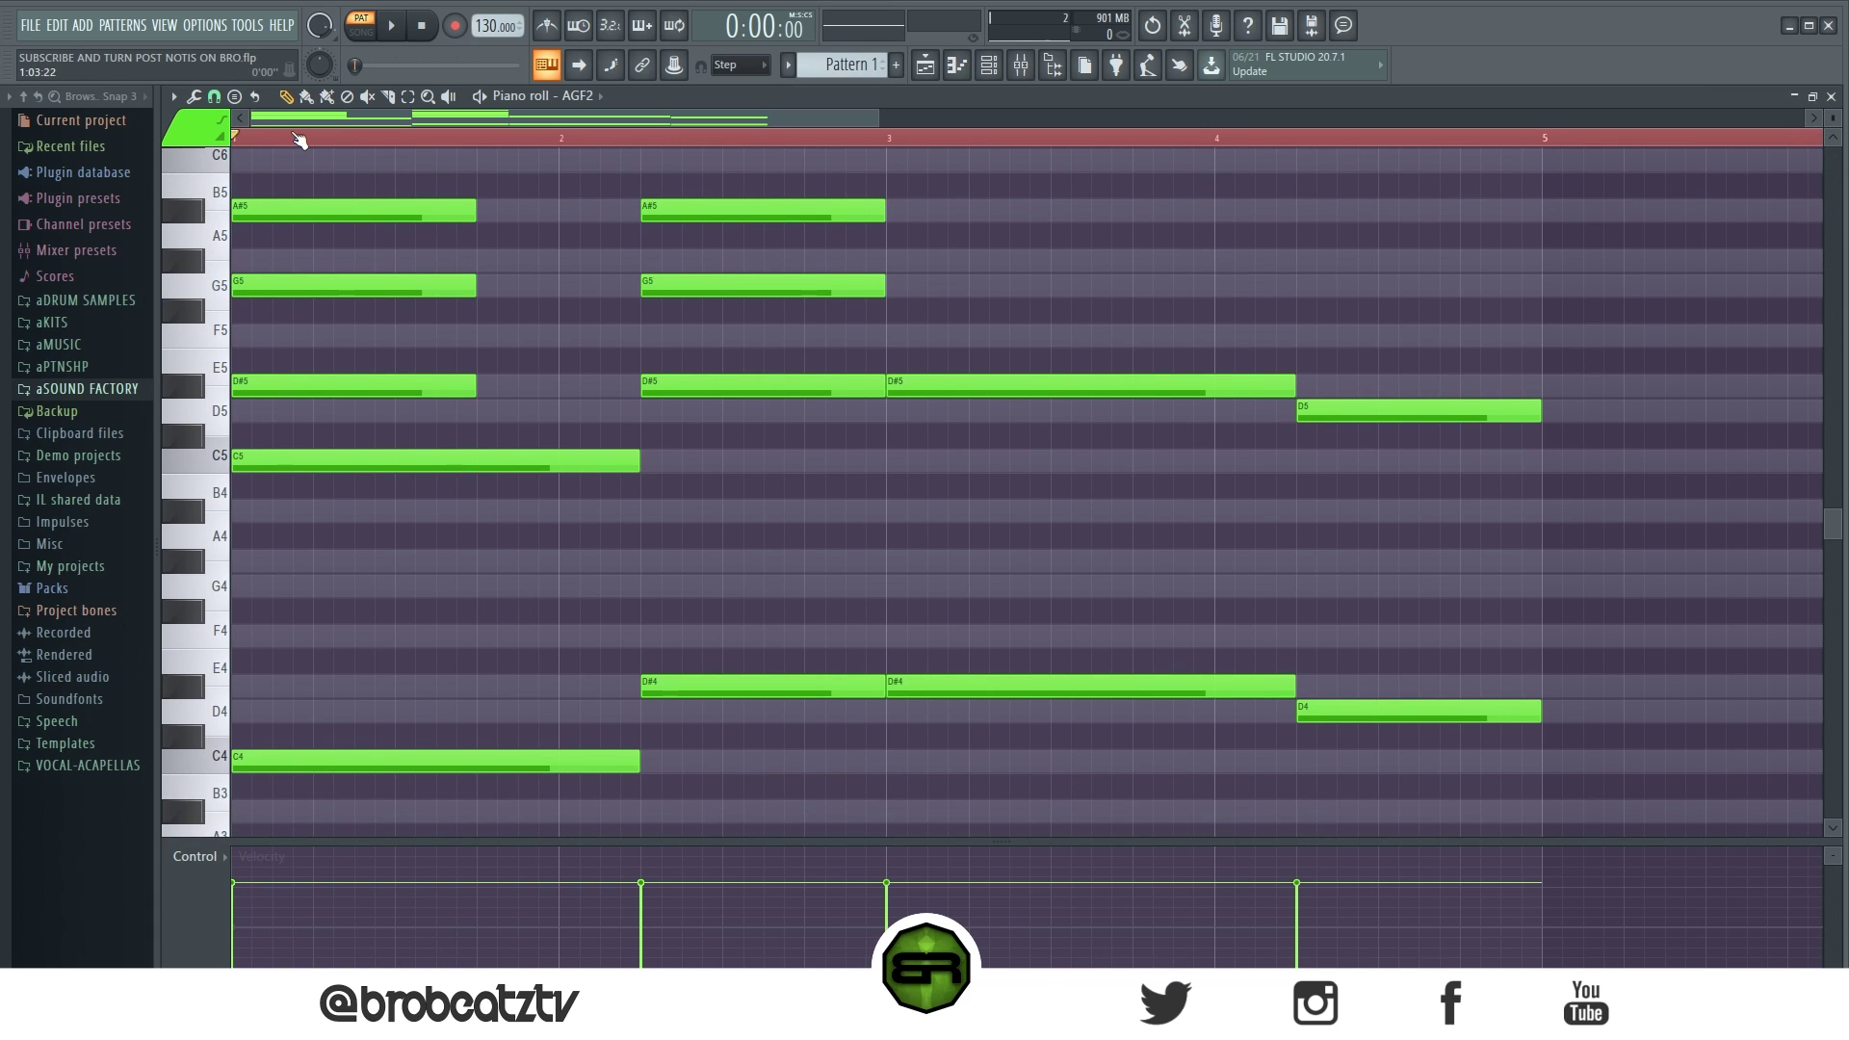
scroll(375, 337, "up", 3)
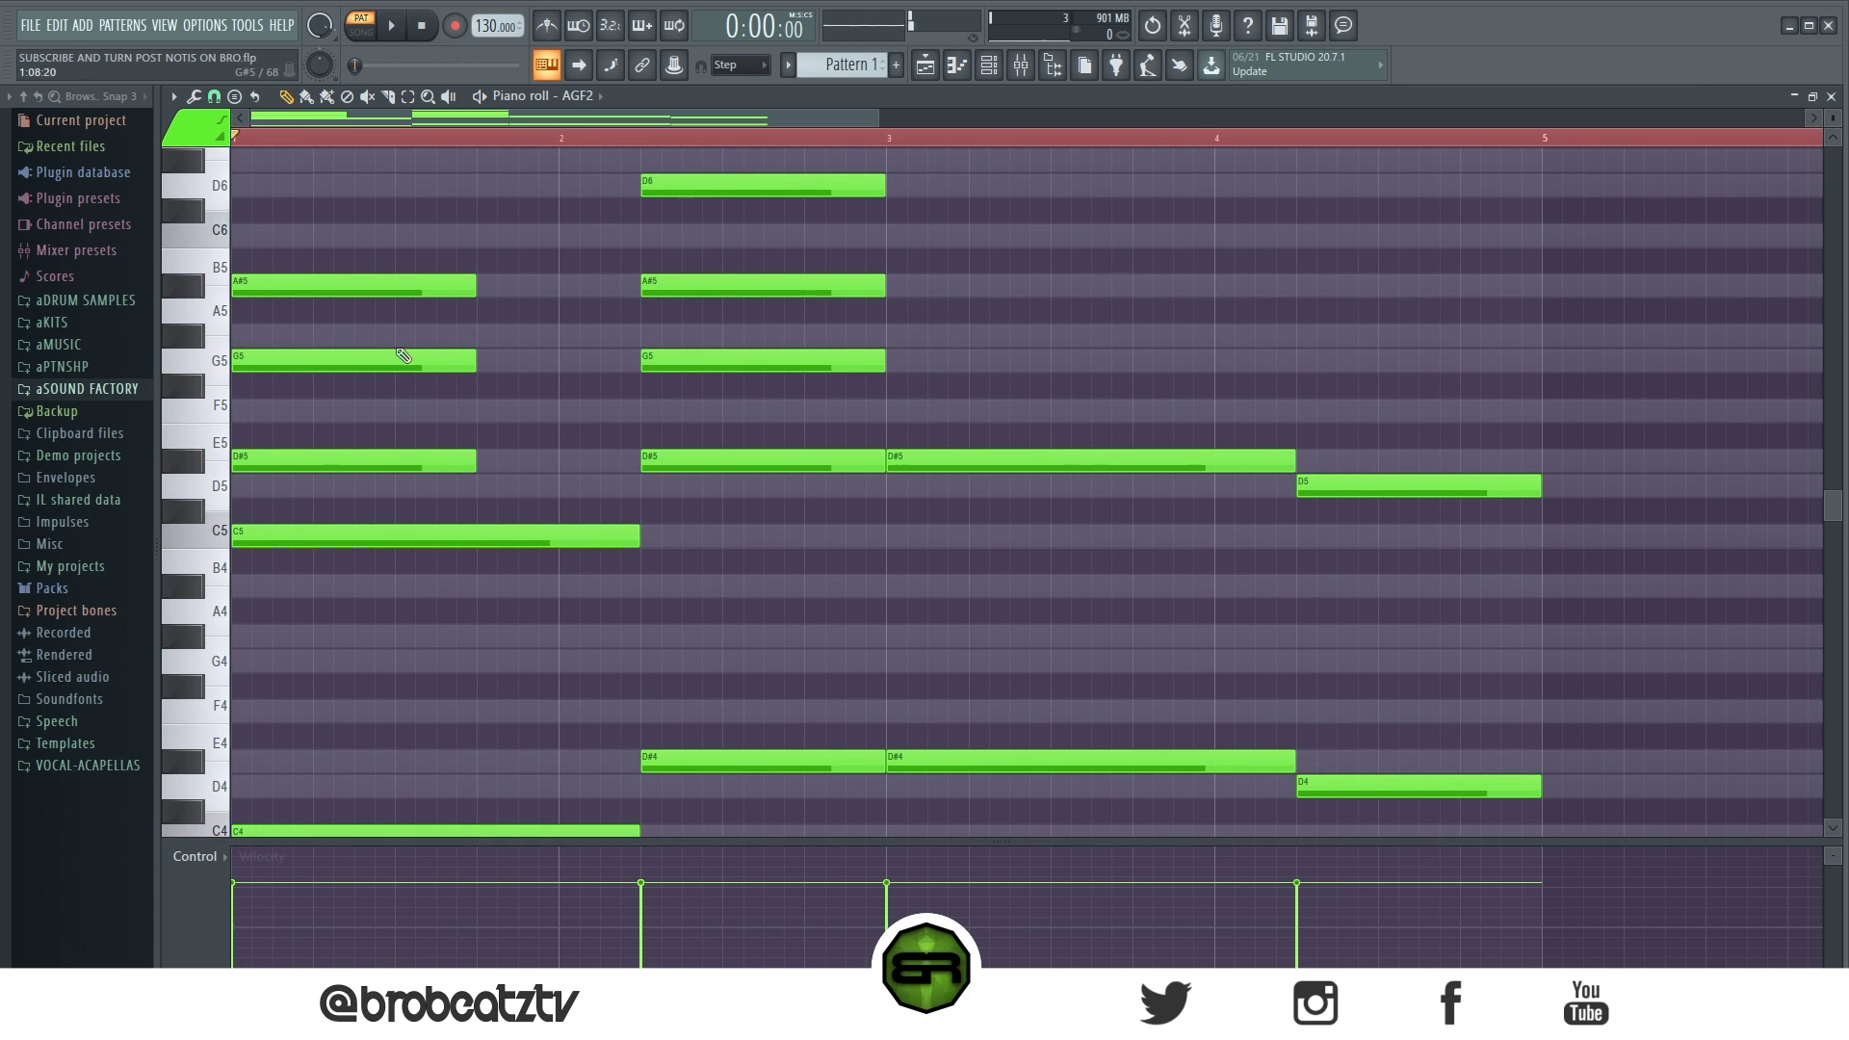
left_click_drag(482, 225, 647, 486)
key("space")
left_click(710, 384)
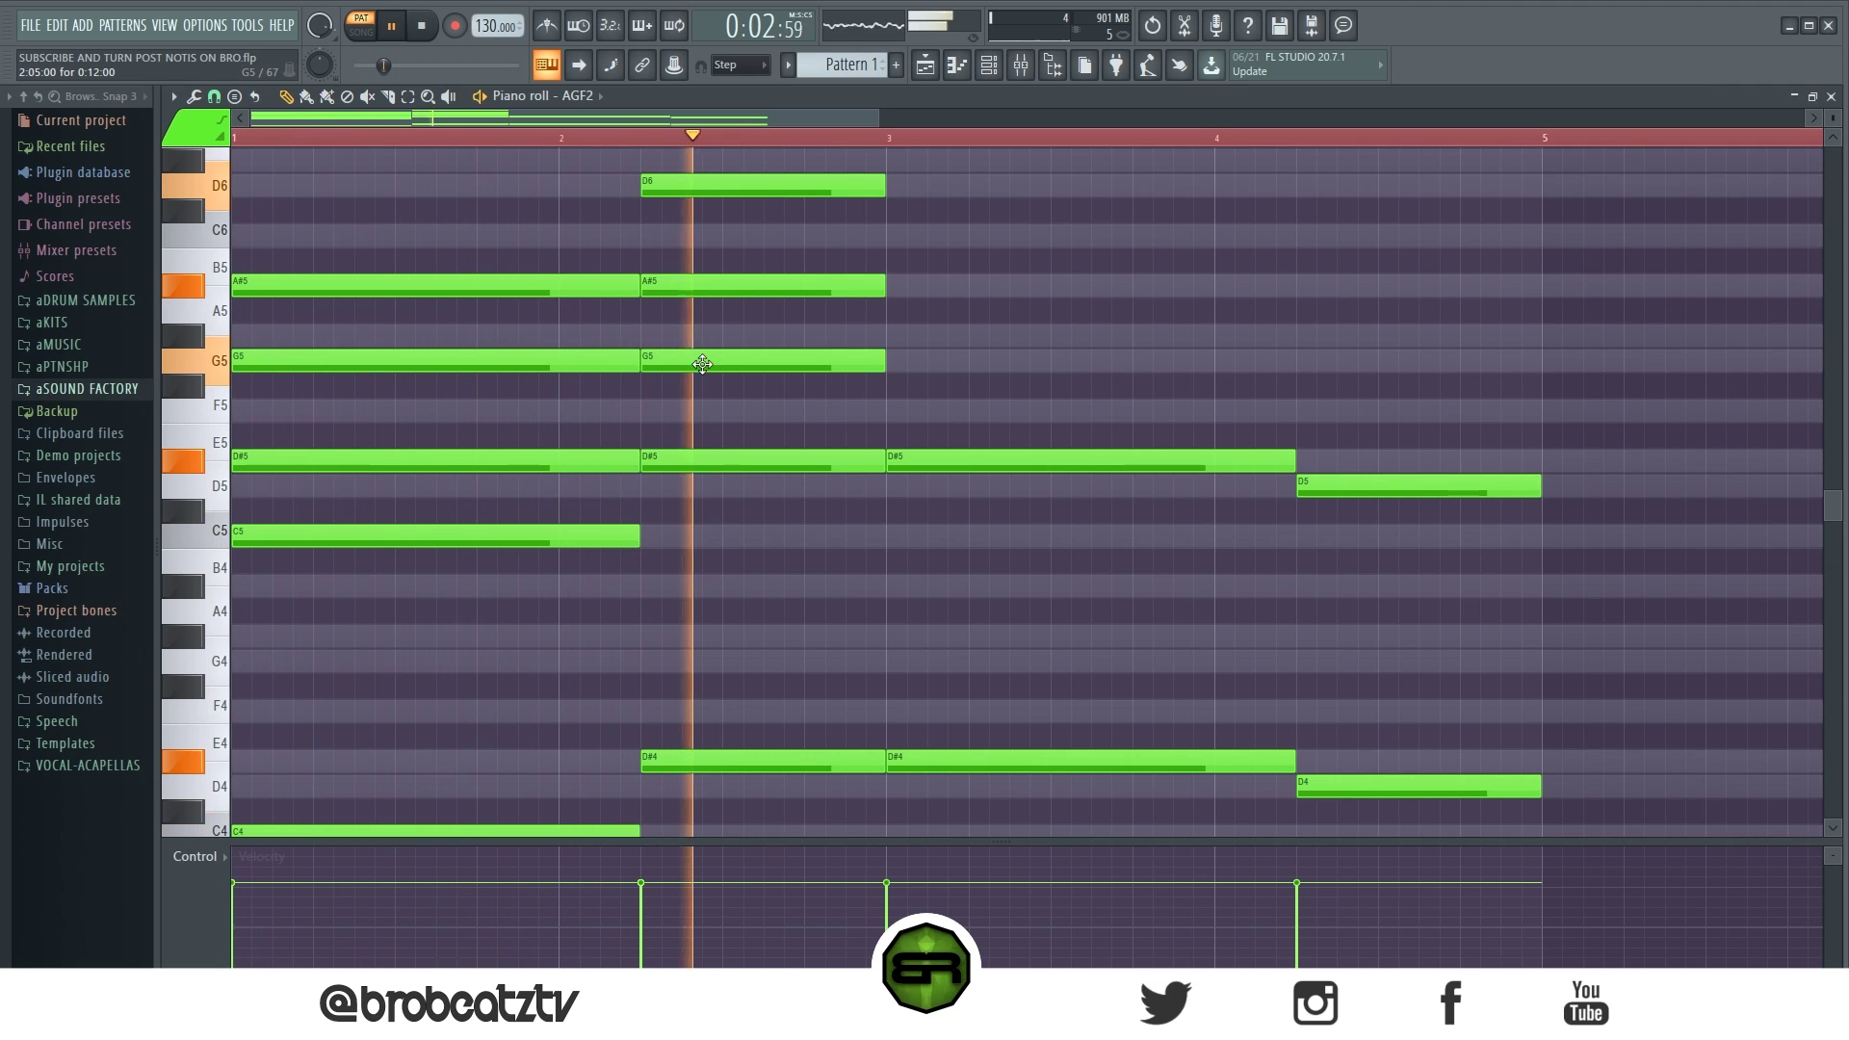
key("space")
- Add an F5 note to the second chord ending at bar 3, and lower that chord's D6 note to C6 during playback
left_click(655, 410)
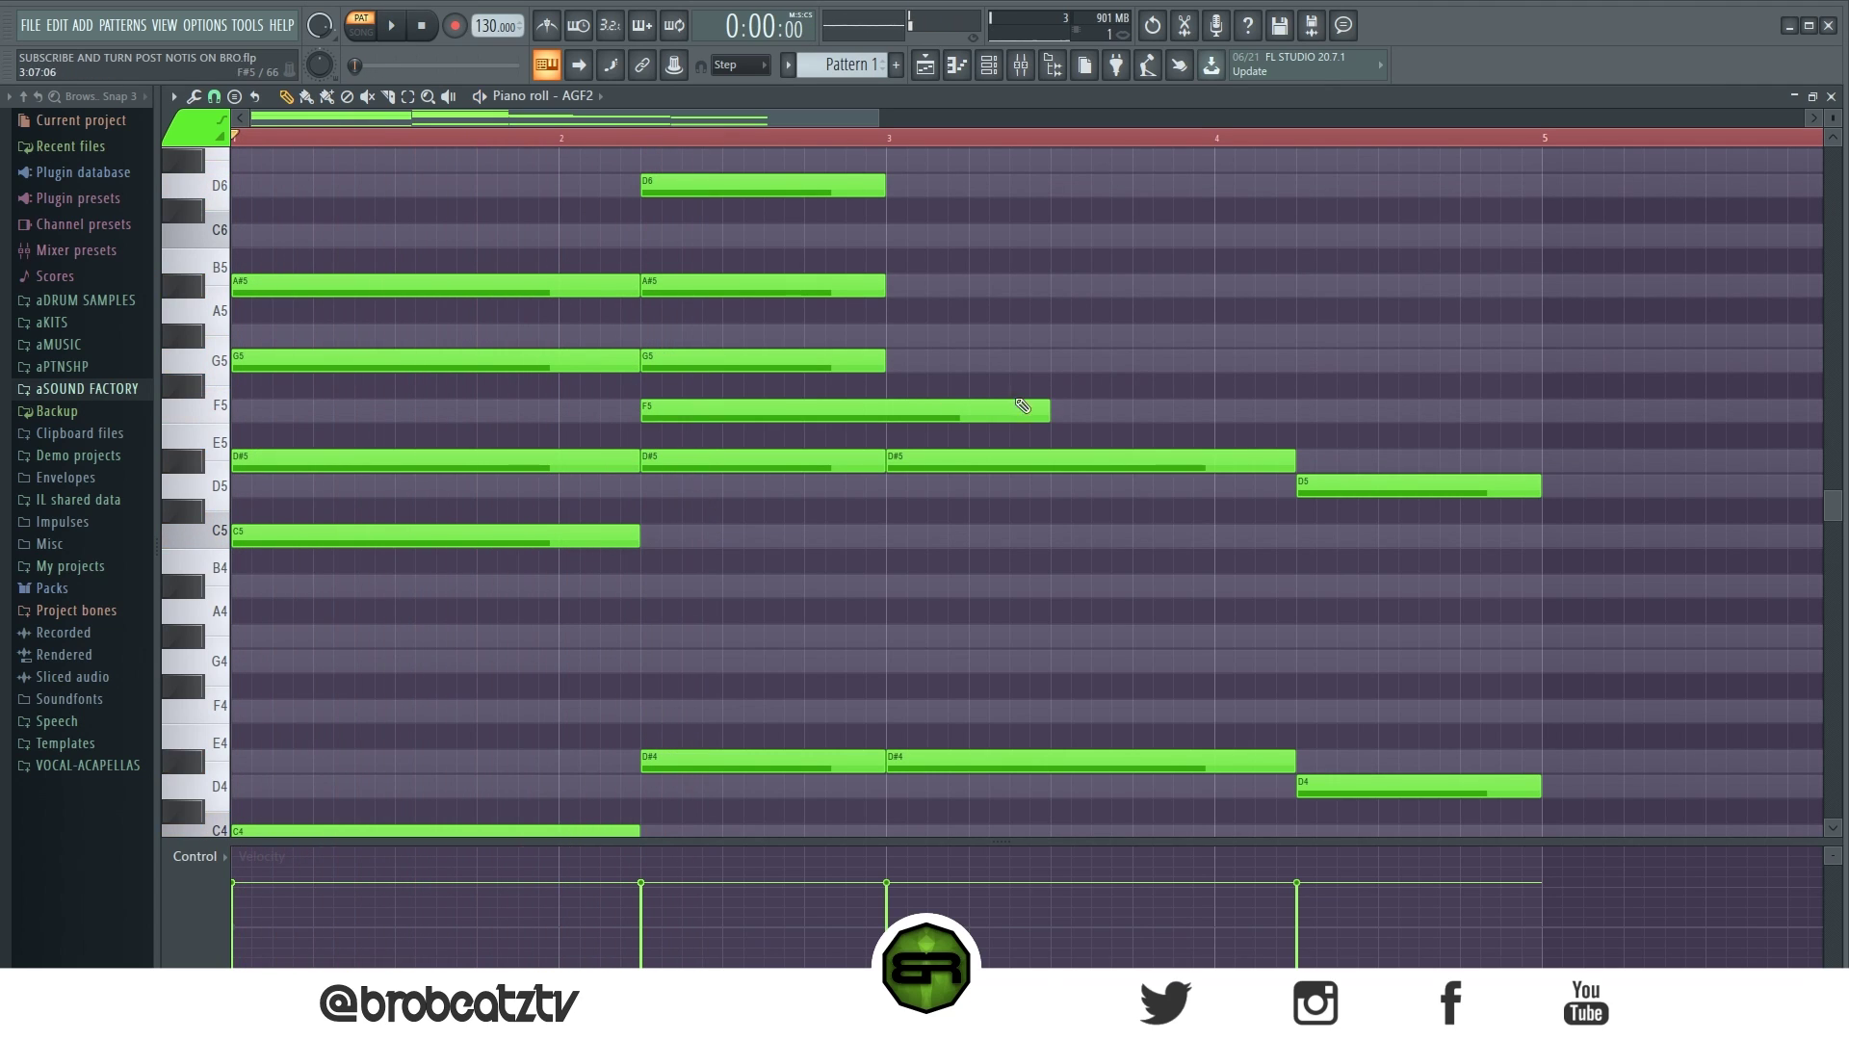
left_click_drag(1019, 403, 886, 407)
left_click(885, 469)
left_click(874, 530)
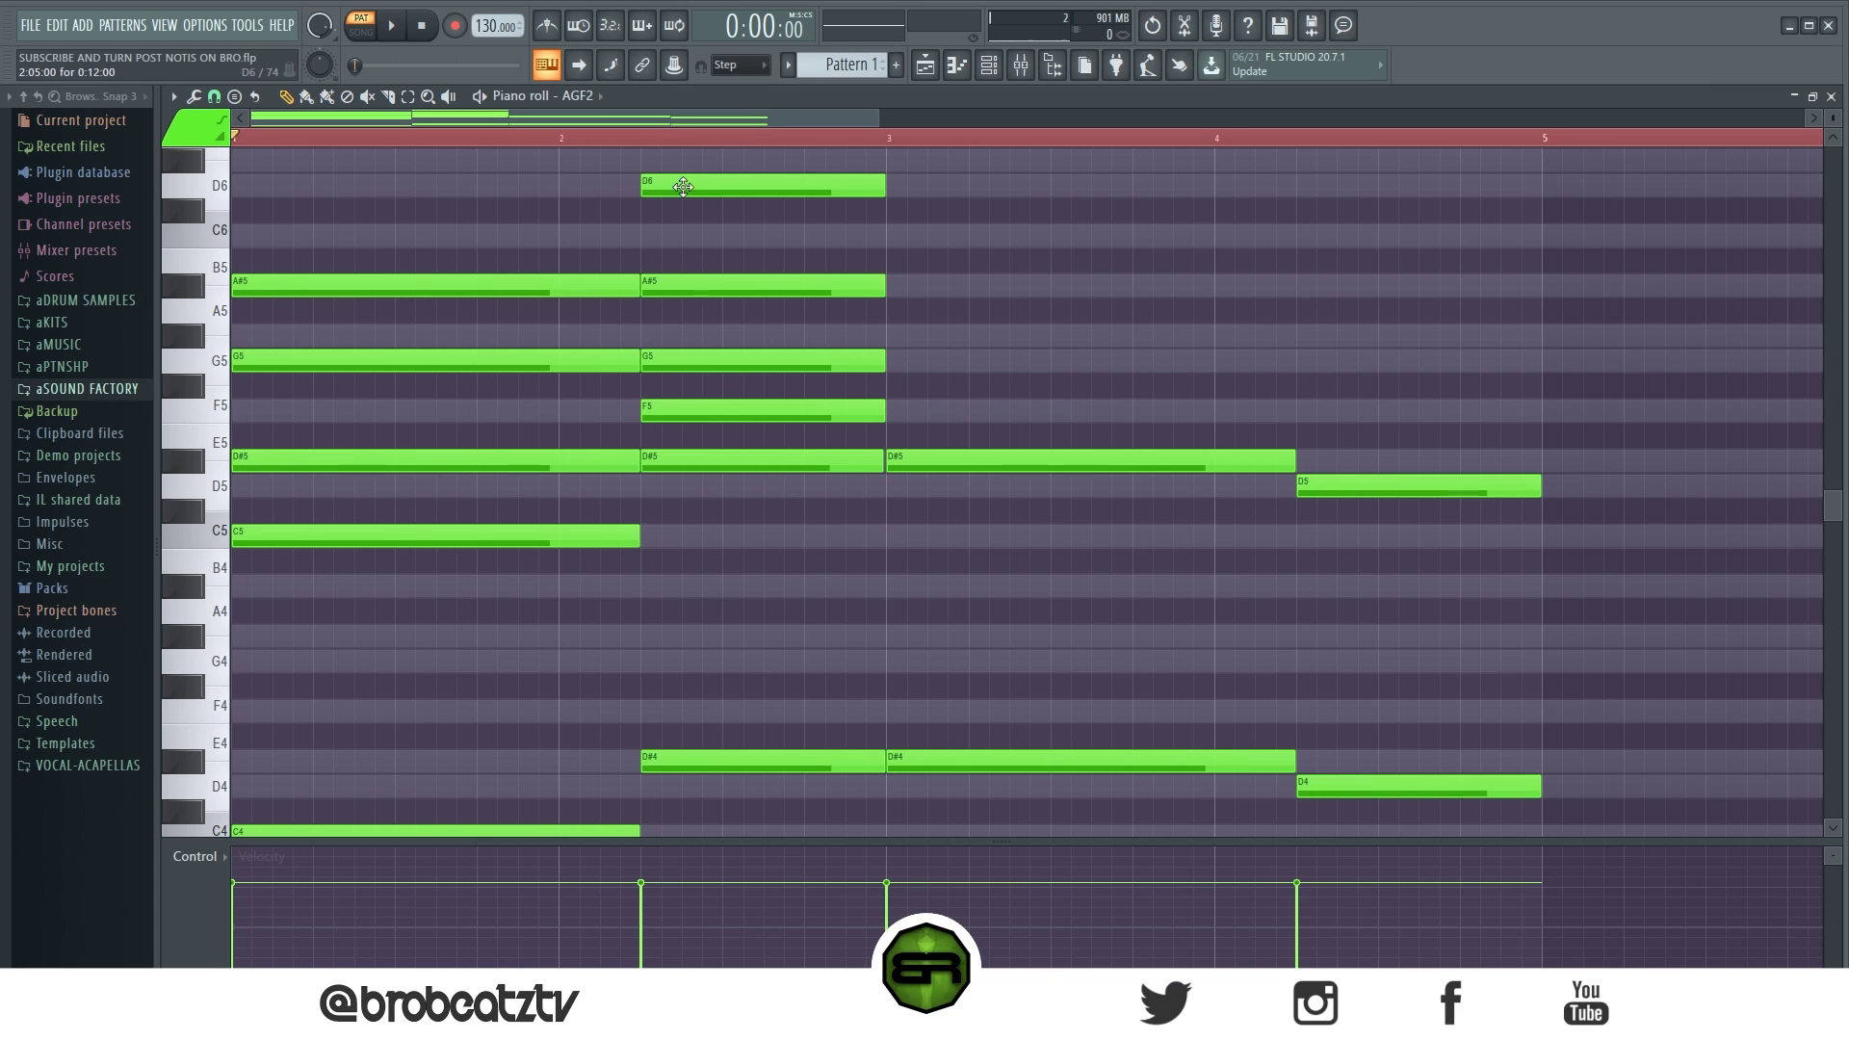
key("space")
left_click_drag(694, 194, 693, 245)
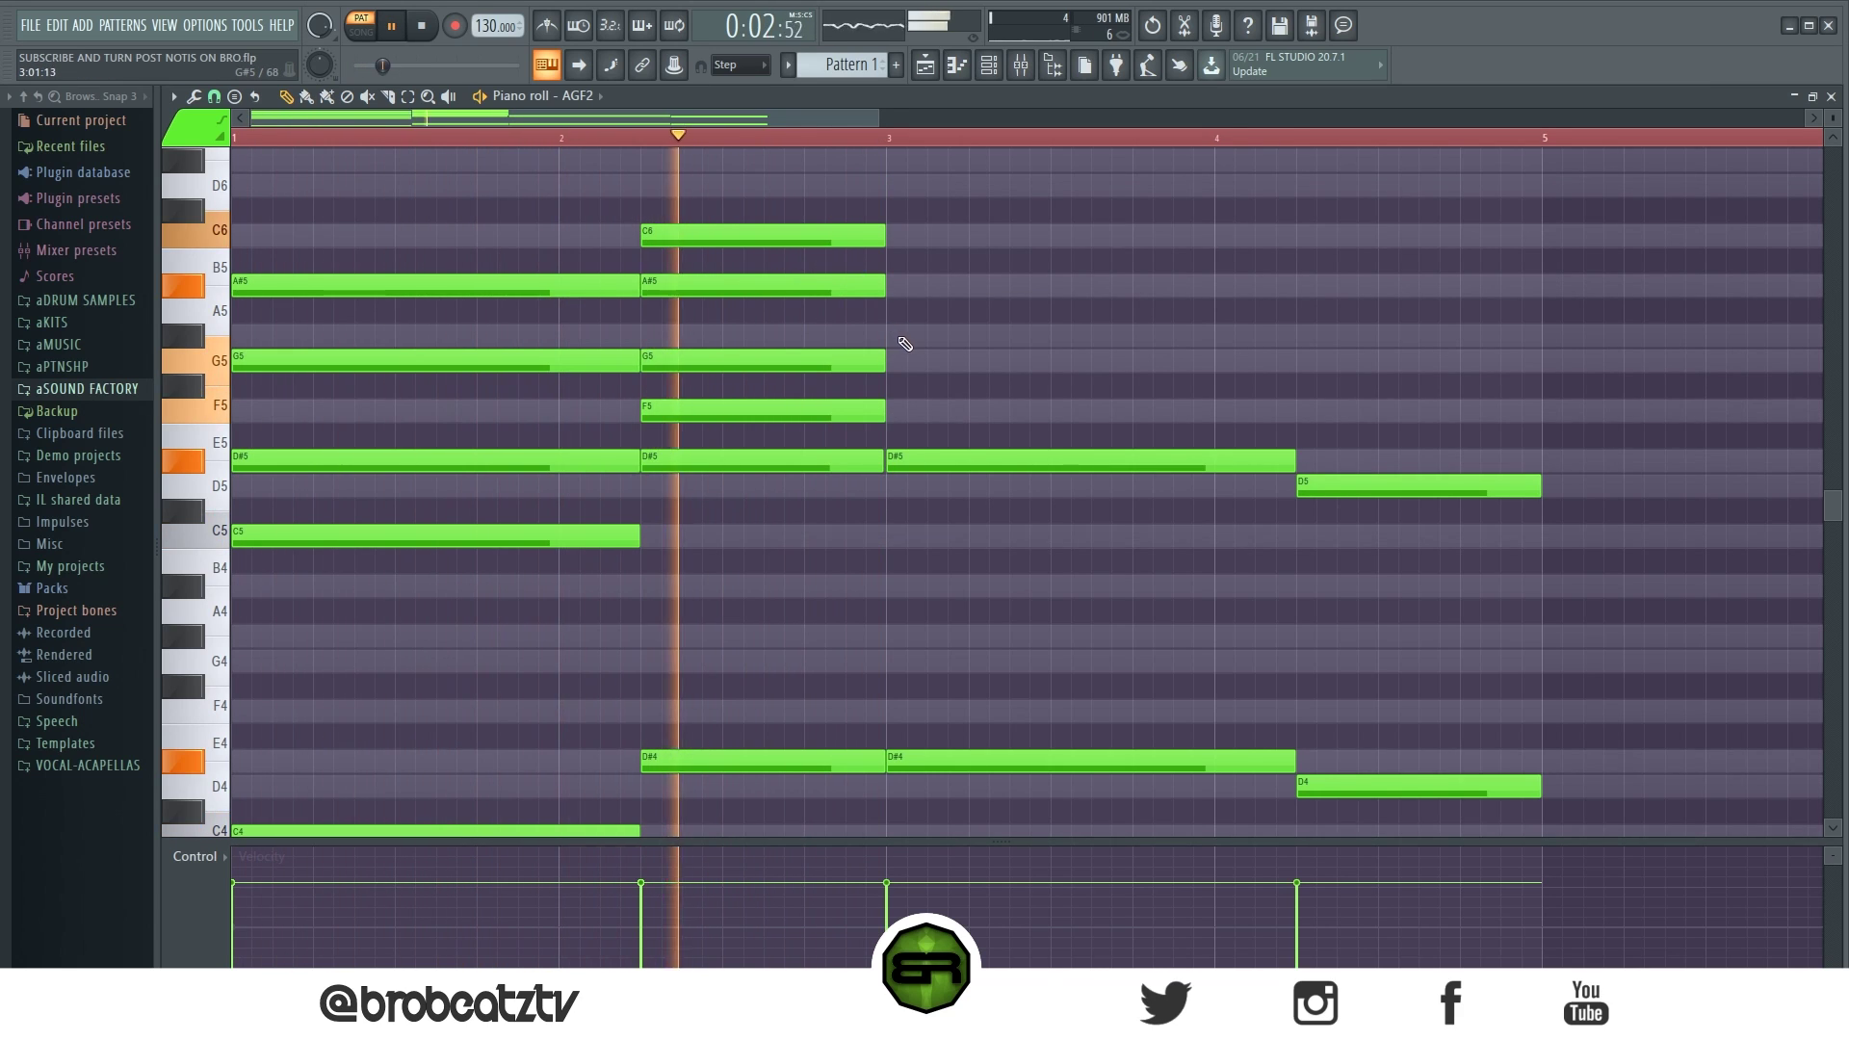
key("space")
- Build the third chord at bar 3 by lowering D#5 to D5 and stacking G5, A#5, C6 and D6 above it, and play it
left_click_drag(924, 460, 926, 482)
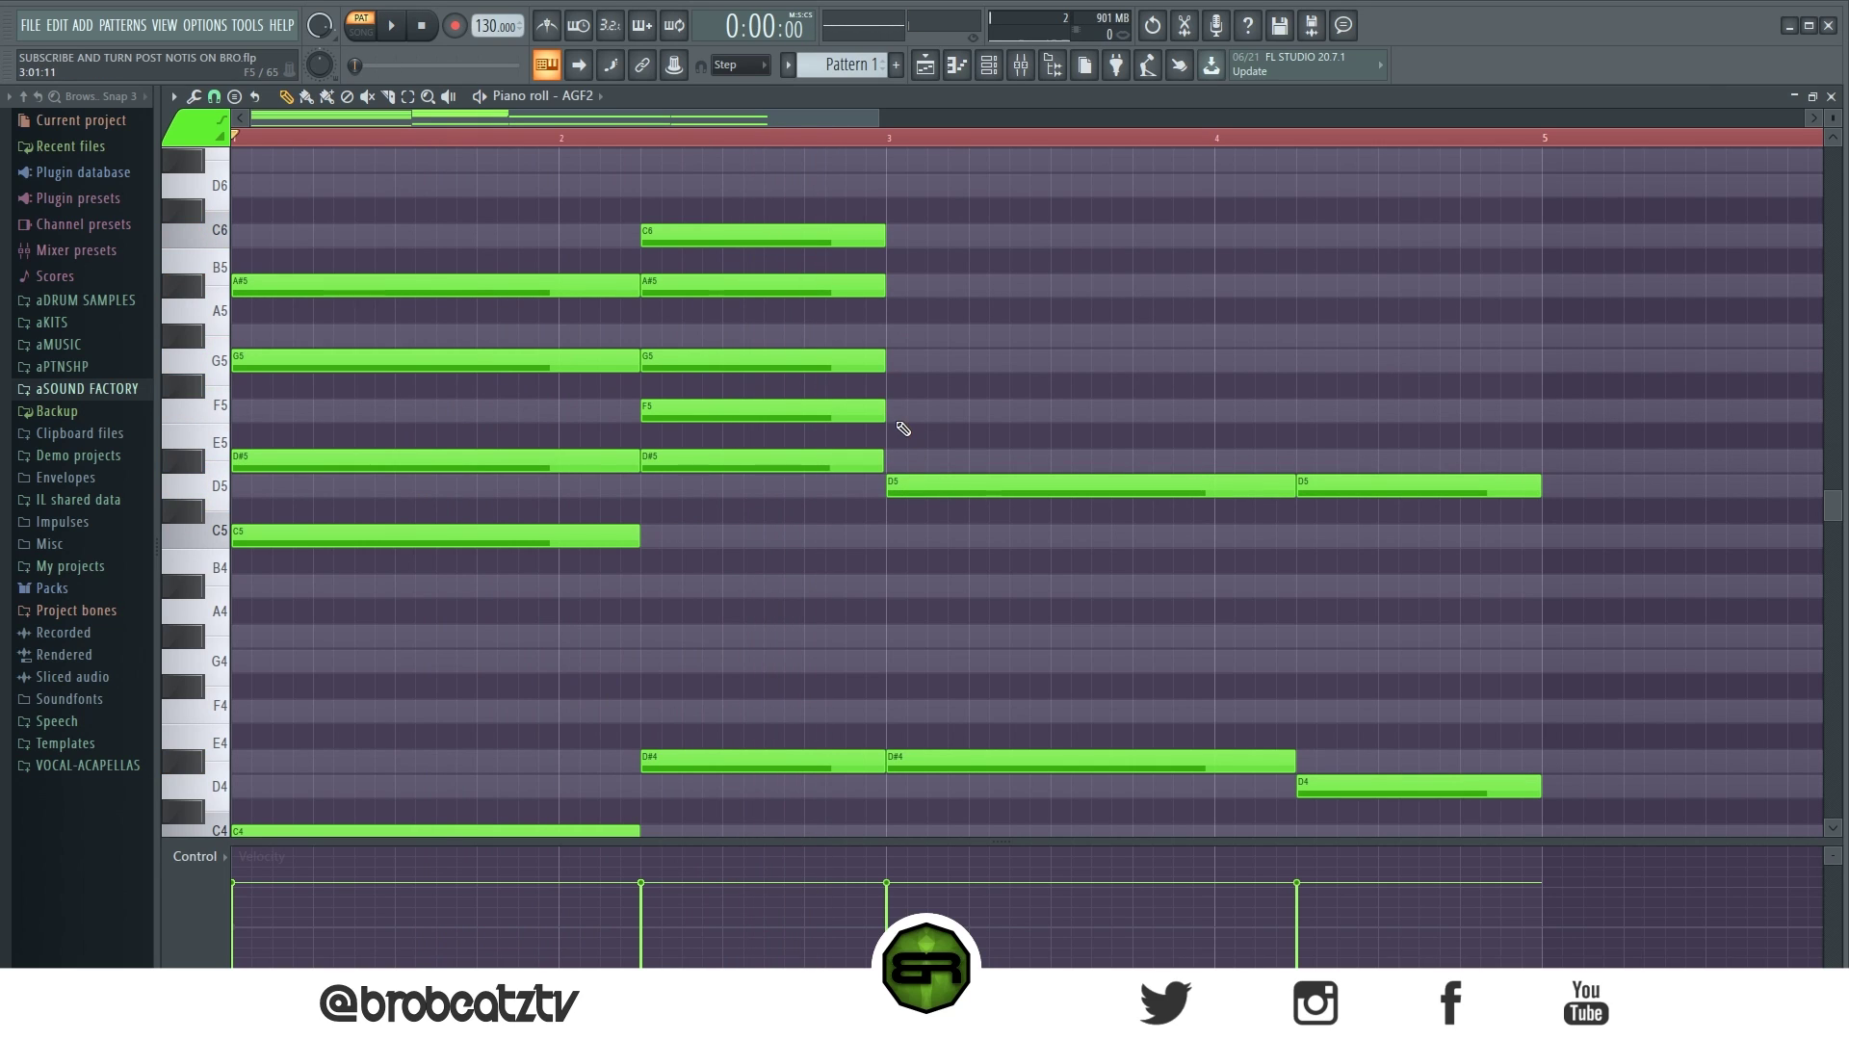
left_click(915, 362)
key("space")
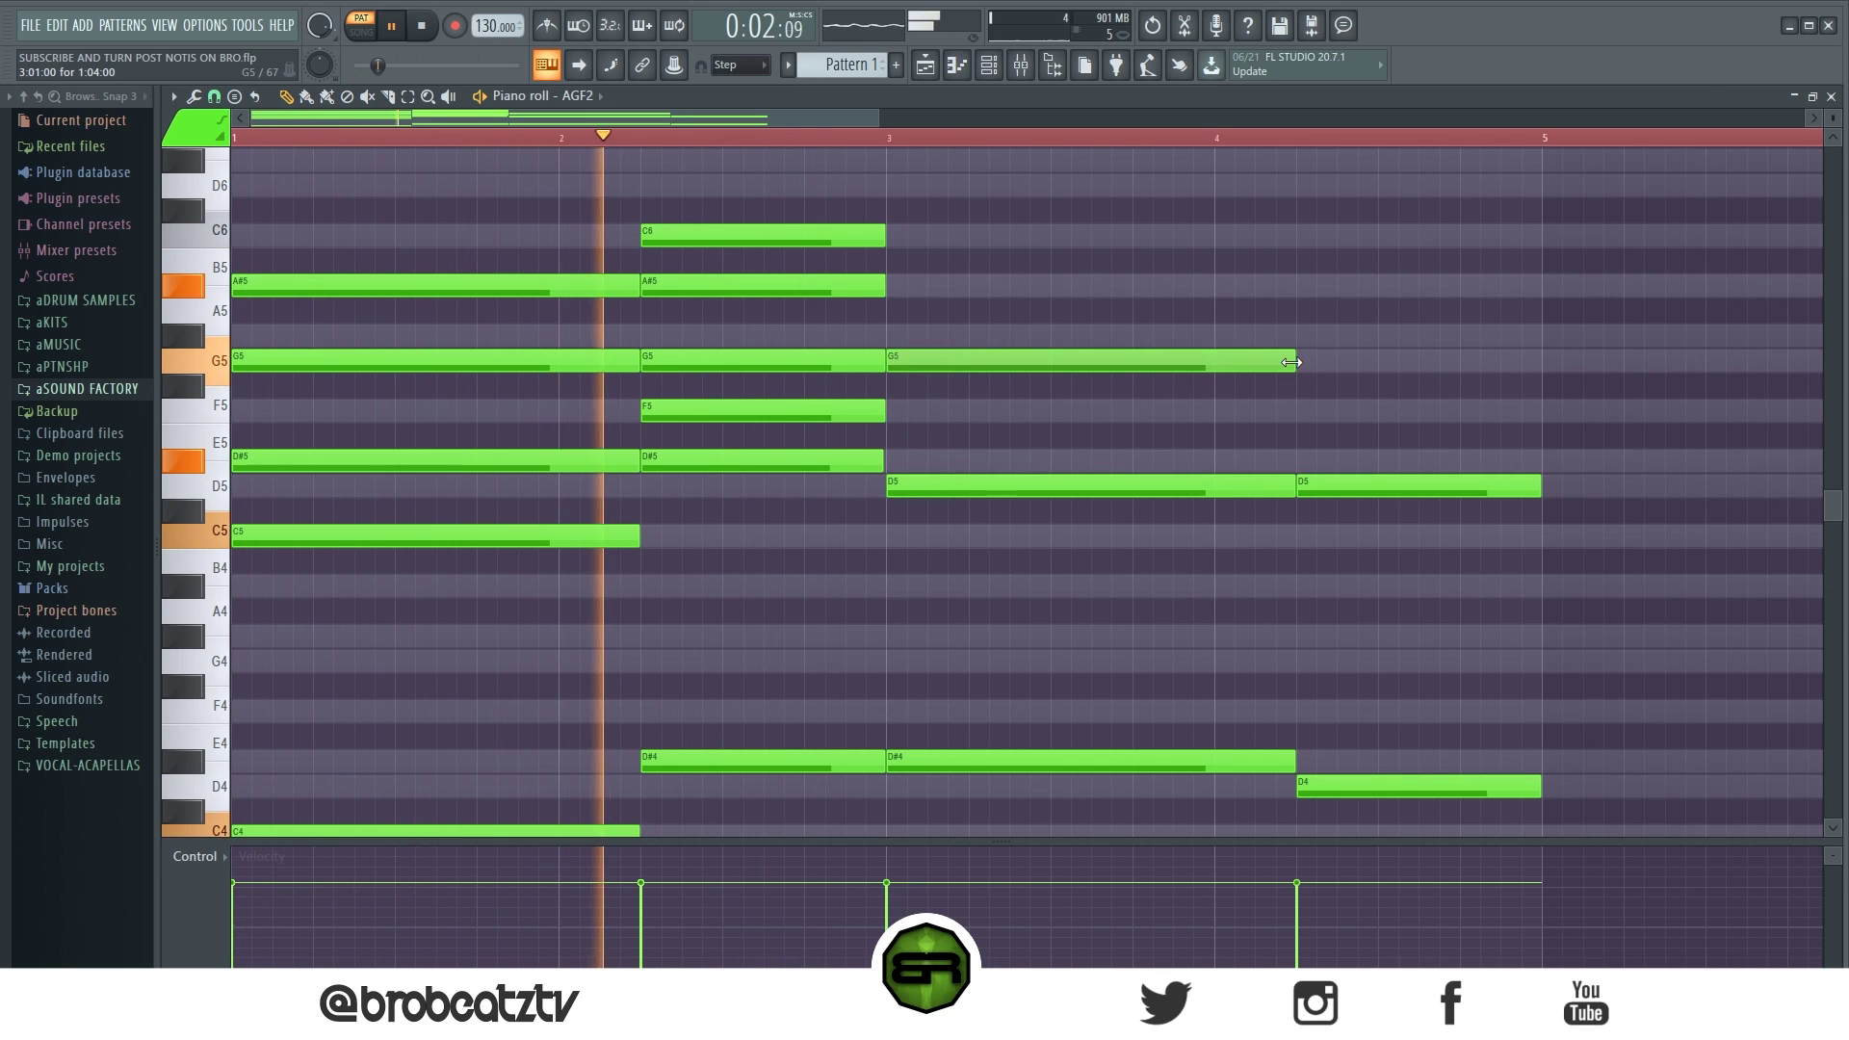
key("space")
left_click(910, 286)
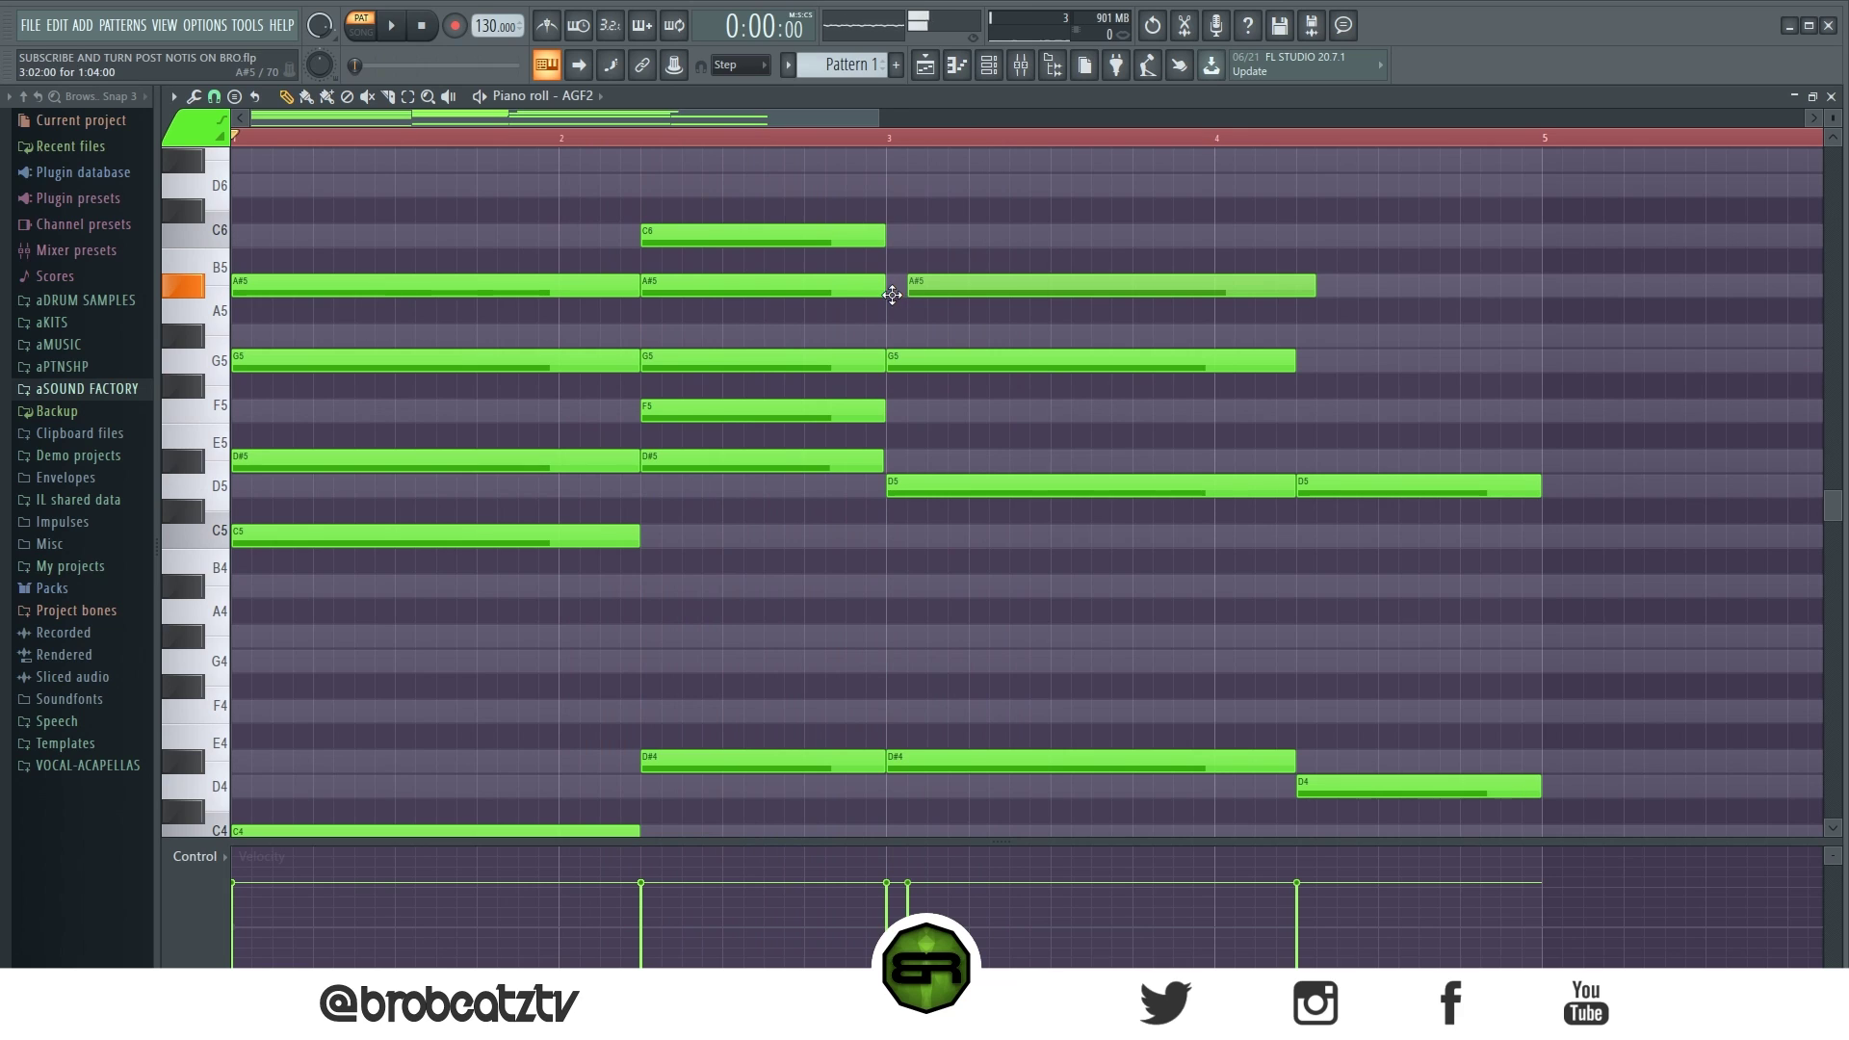
left_click(896, 228)
left_click(896, 186)
key("space")
left_click_drag(957, 286, 935, 286)
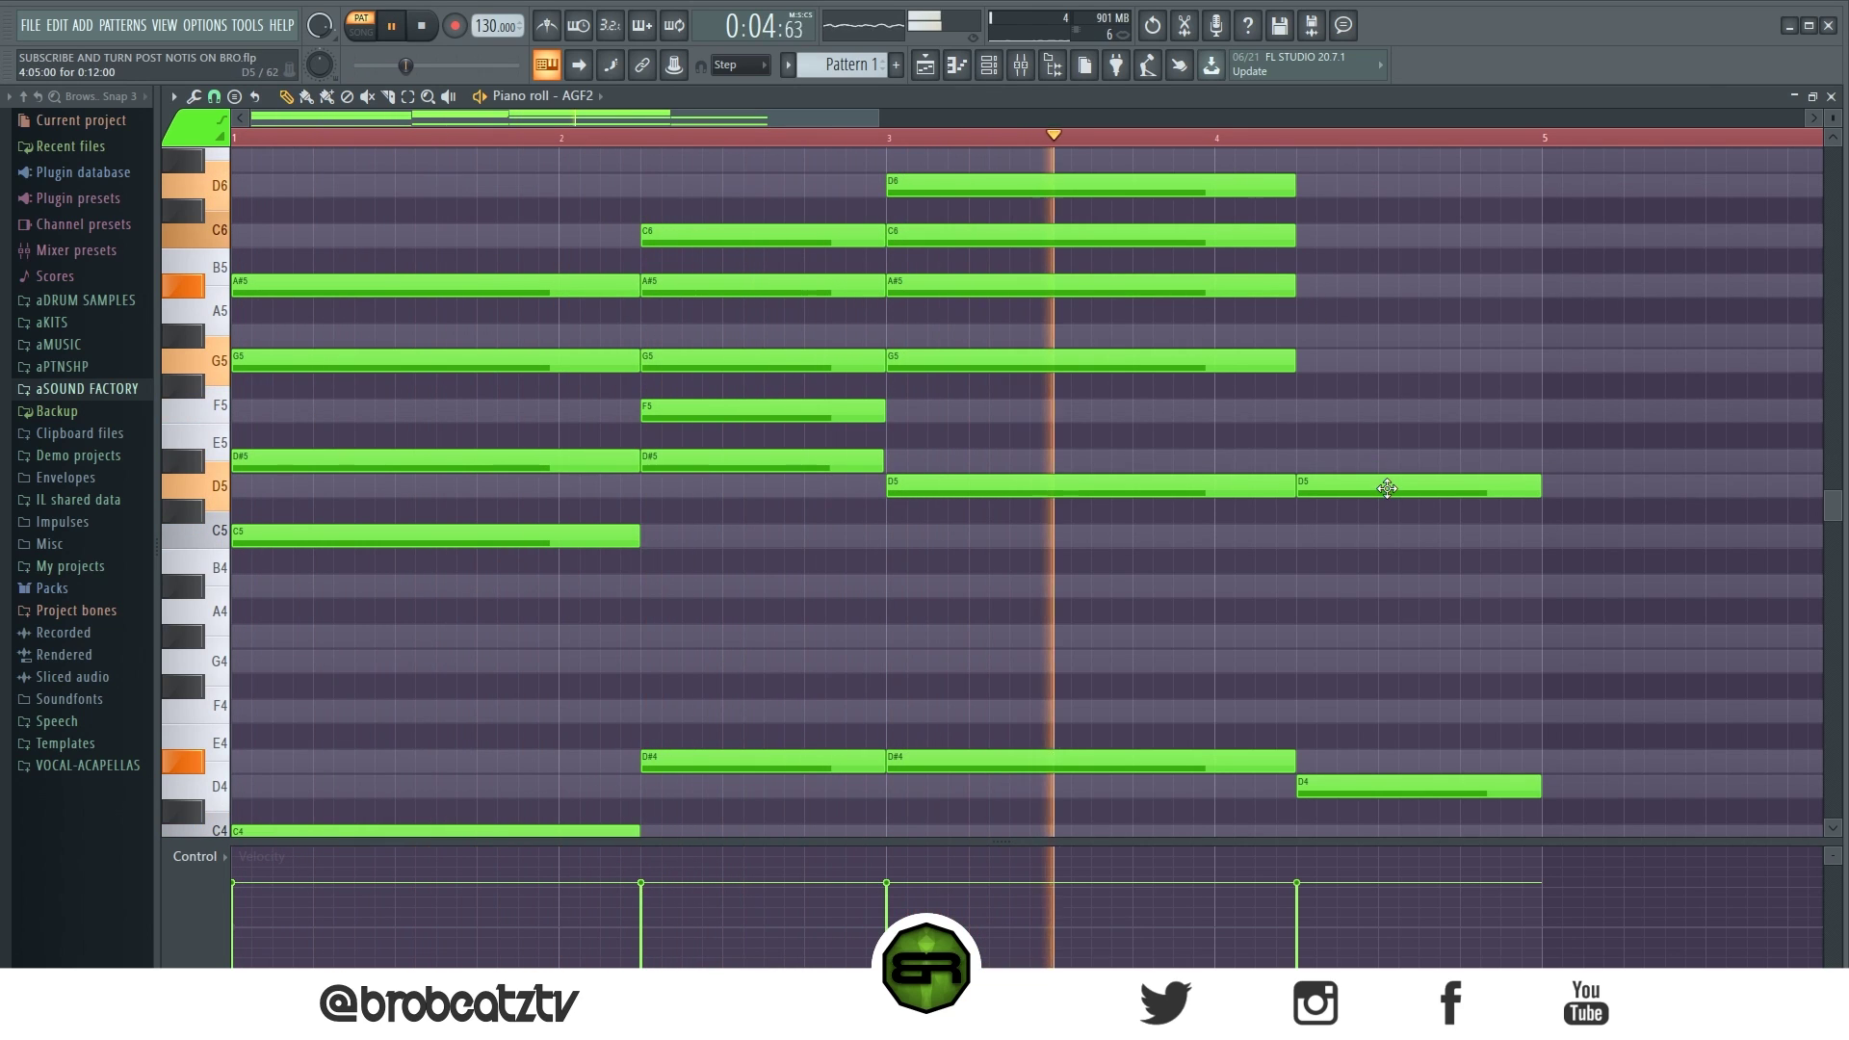
key("space")
- Build the fourth chord by lowering its D5 note to A#4 and adding aligned D#4, C5, D5 and G5 notes, and play it
left_click_drag(1387, 488, 1389, 597)
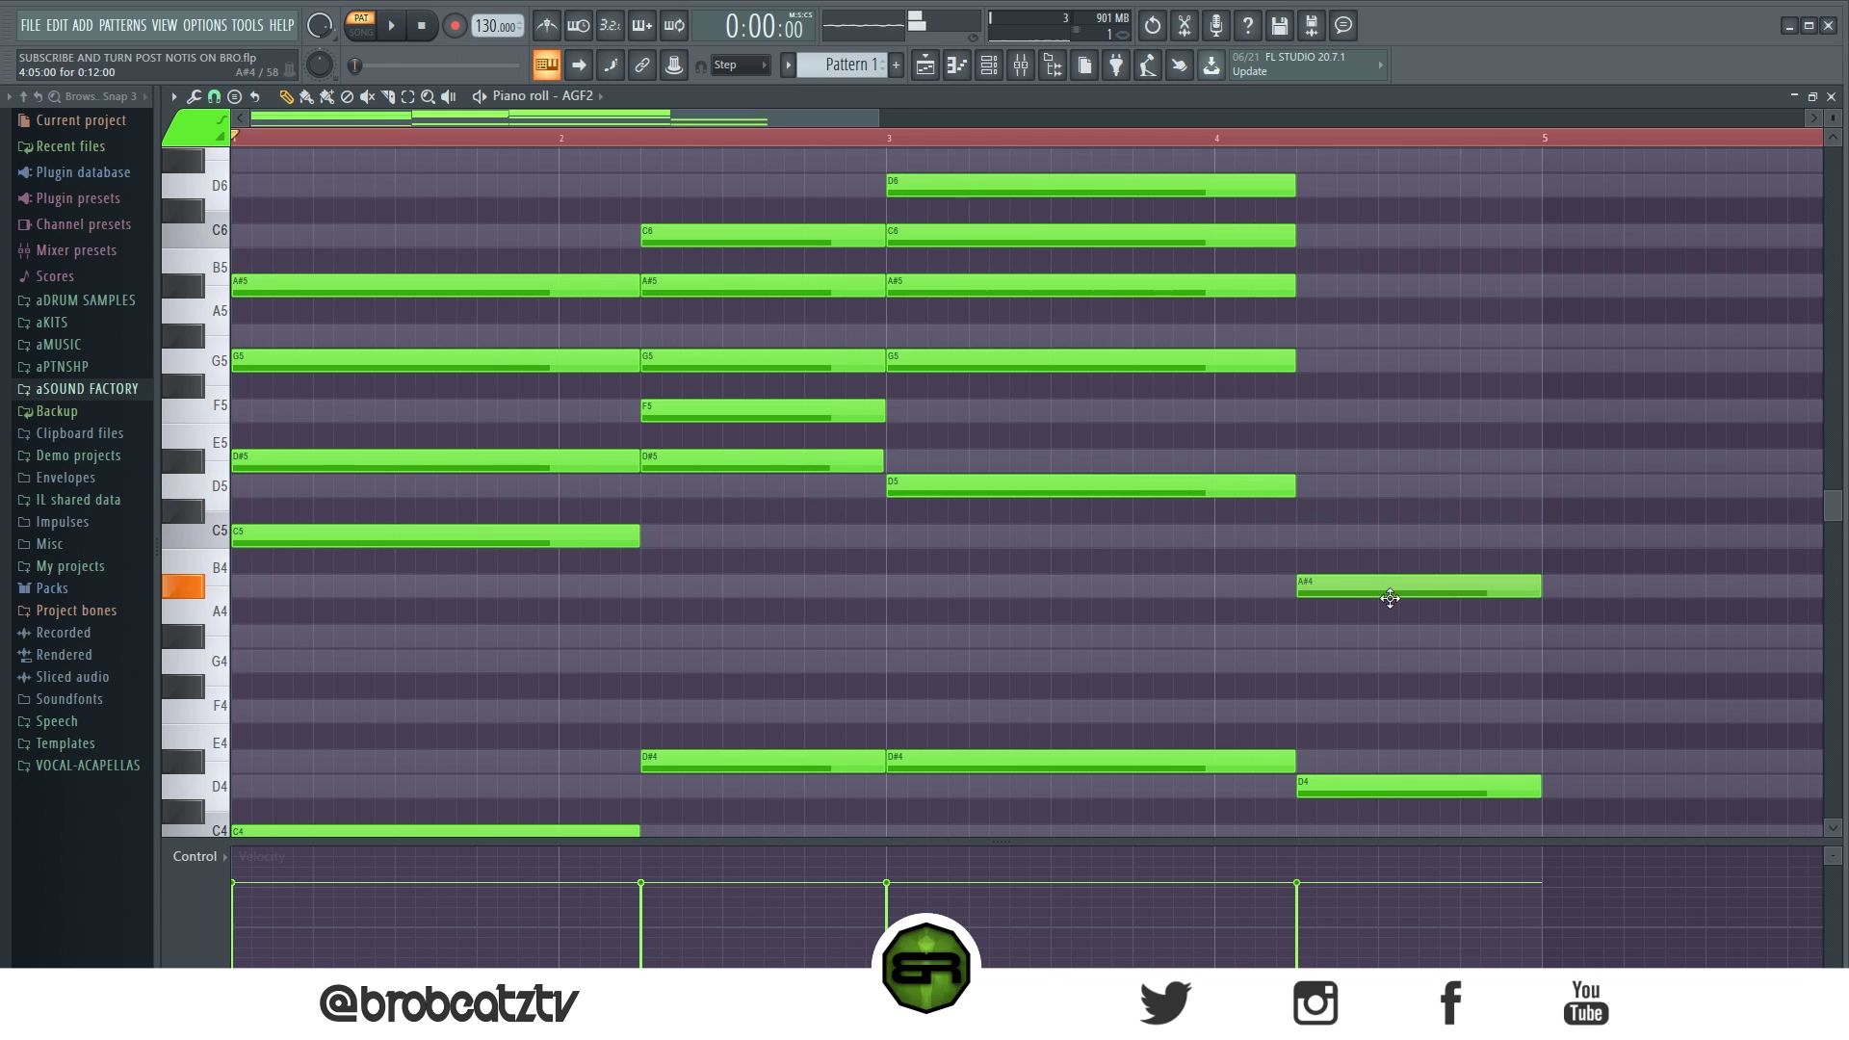
left_click(1312, 761)
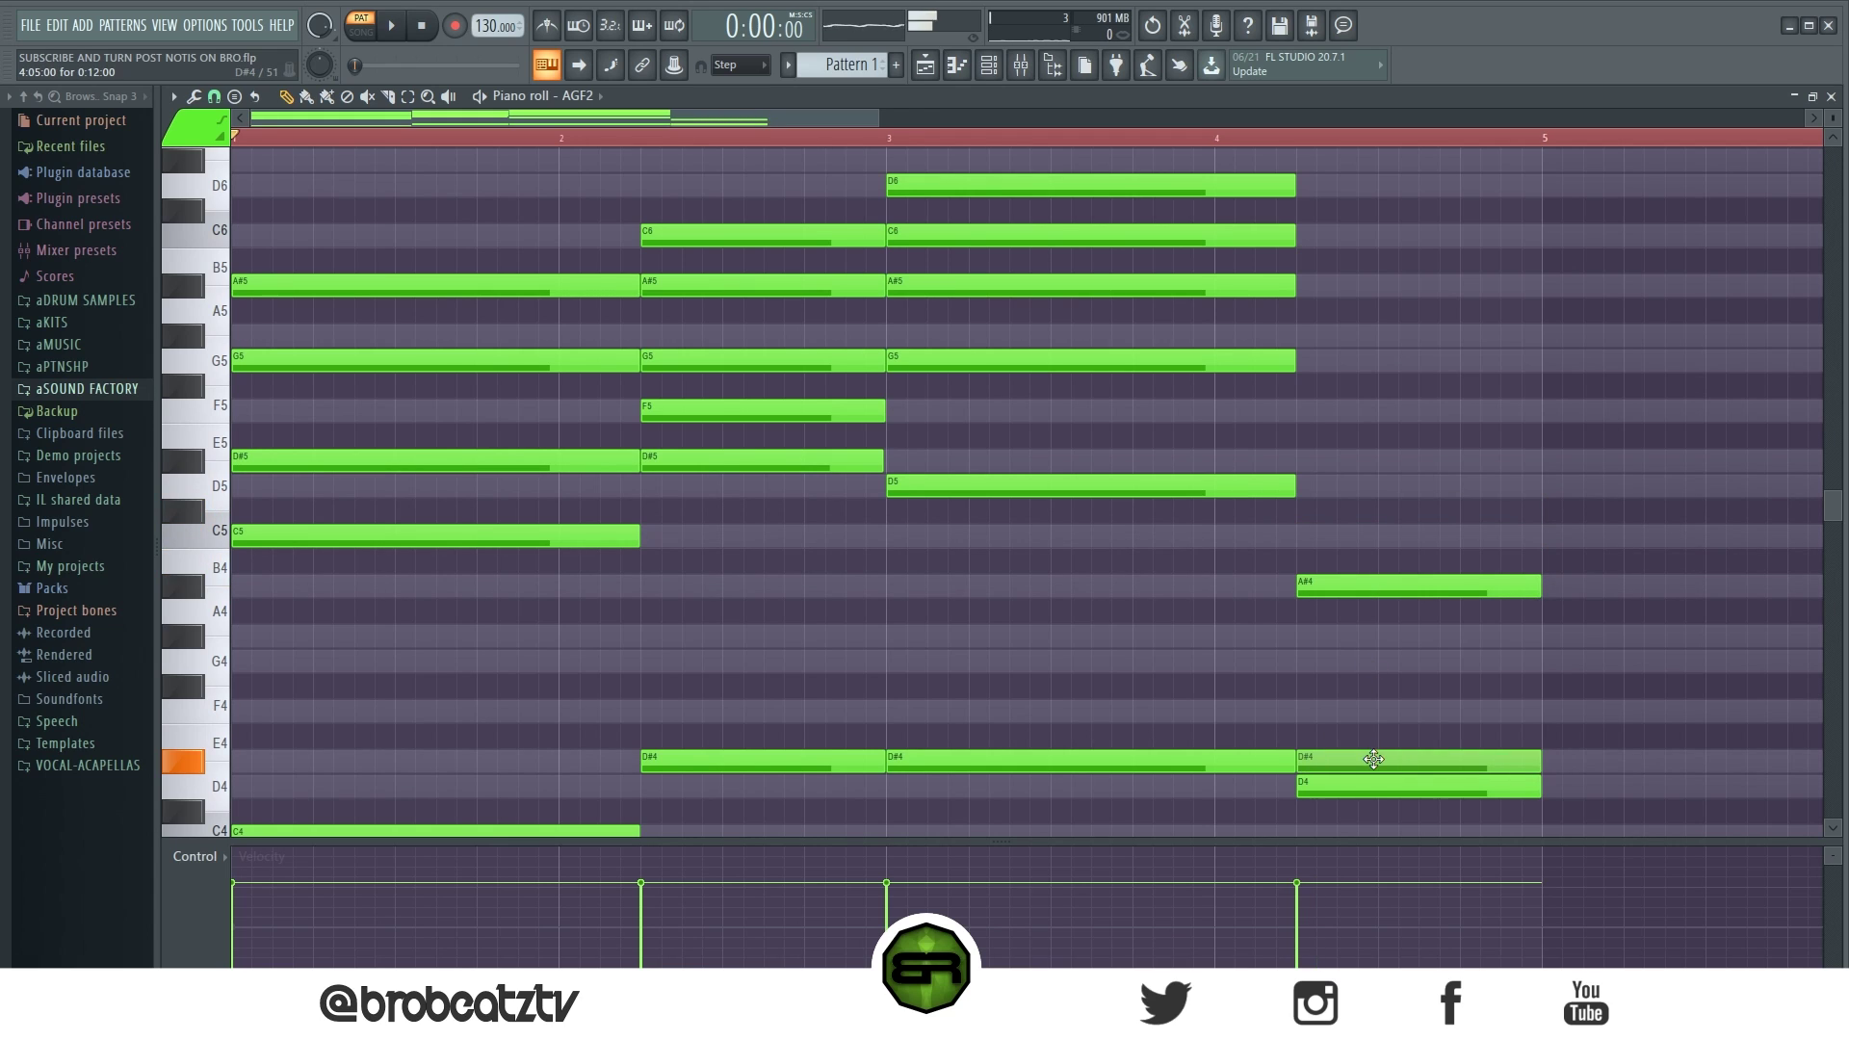
left_click(1338, 531)
key("space")
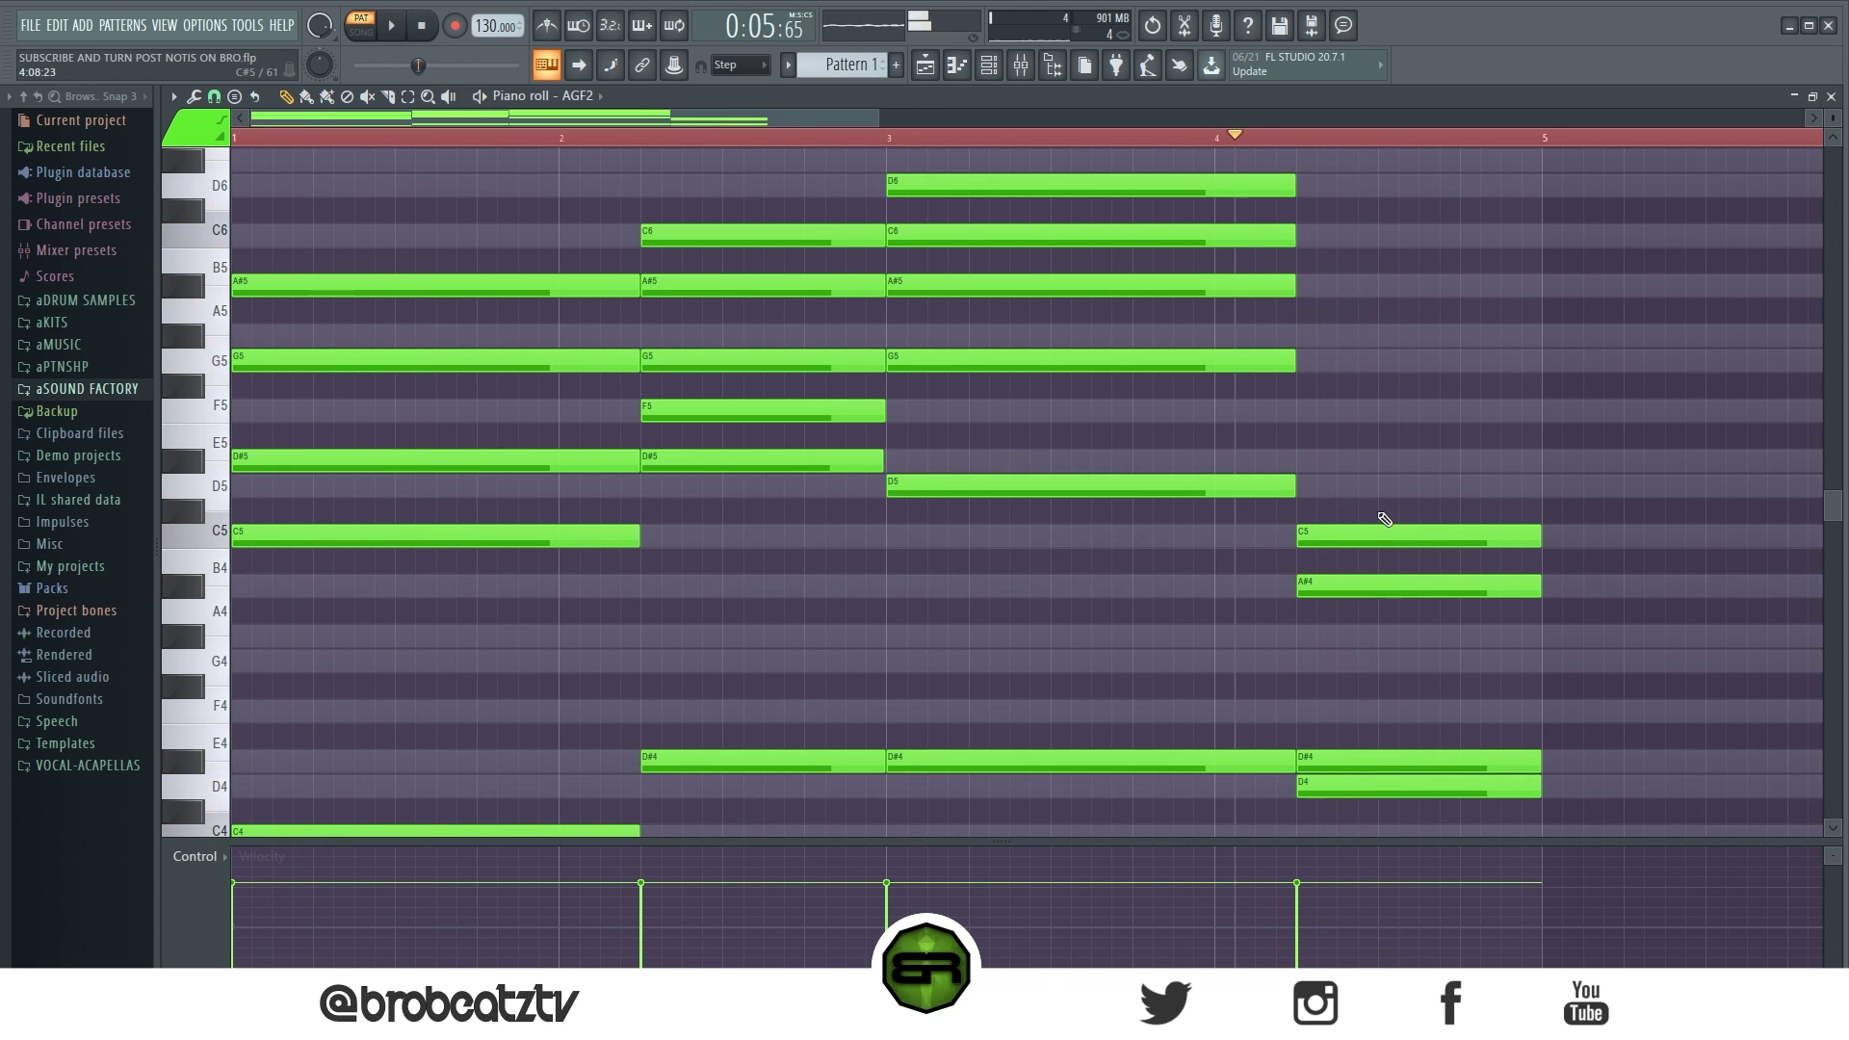
left_click(1387, 488)
left_click(1305, 364)
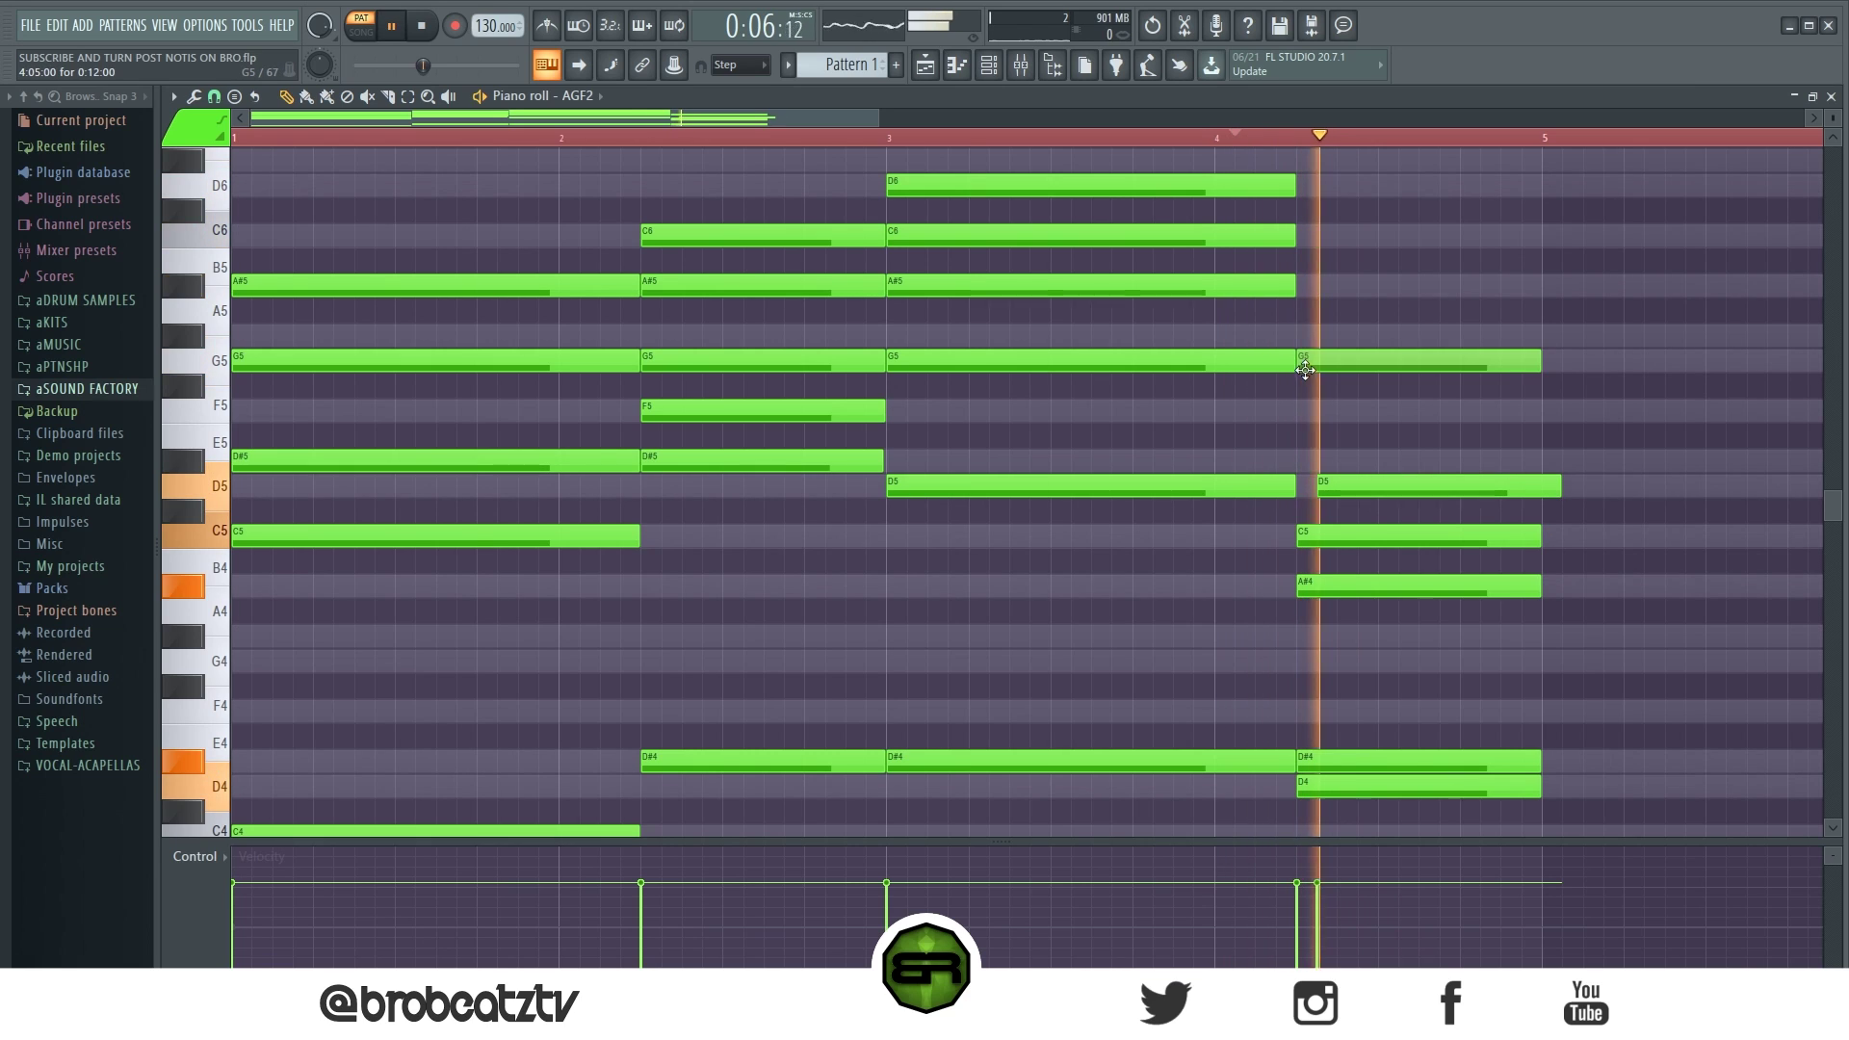
left_click_drag(1379, 481, 1362, 483)
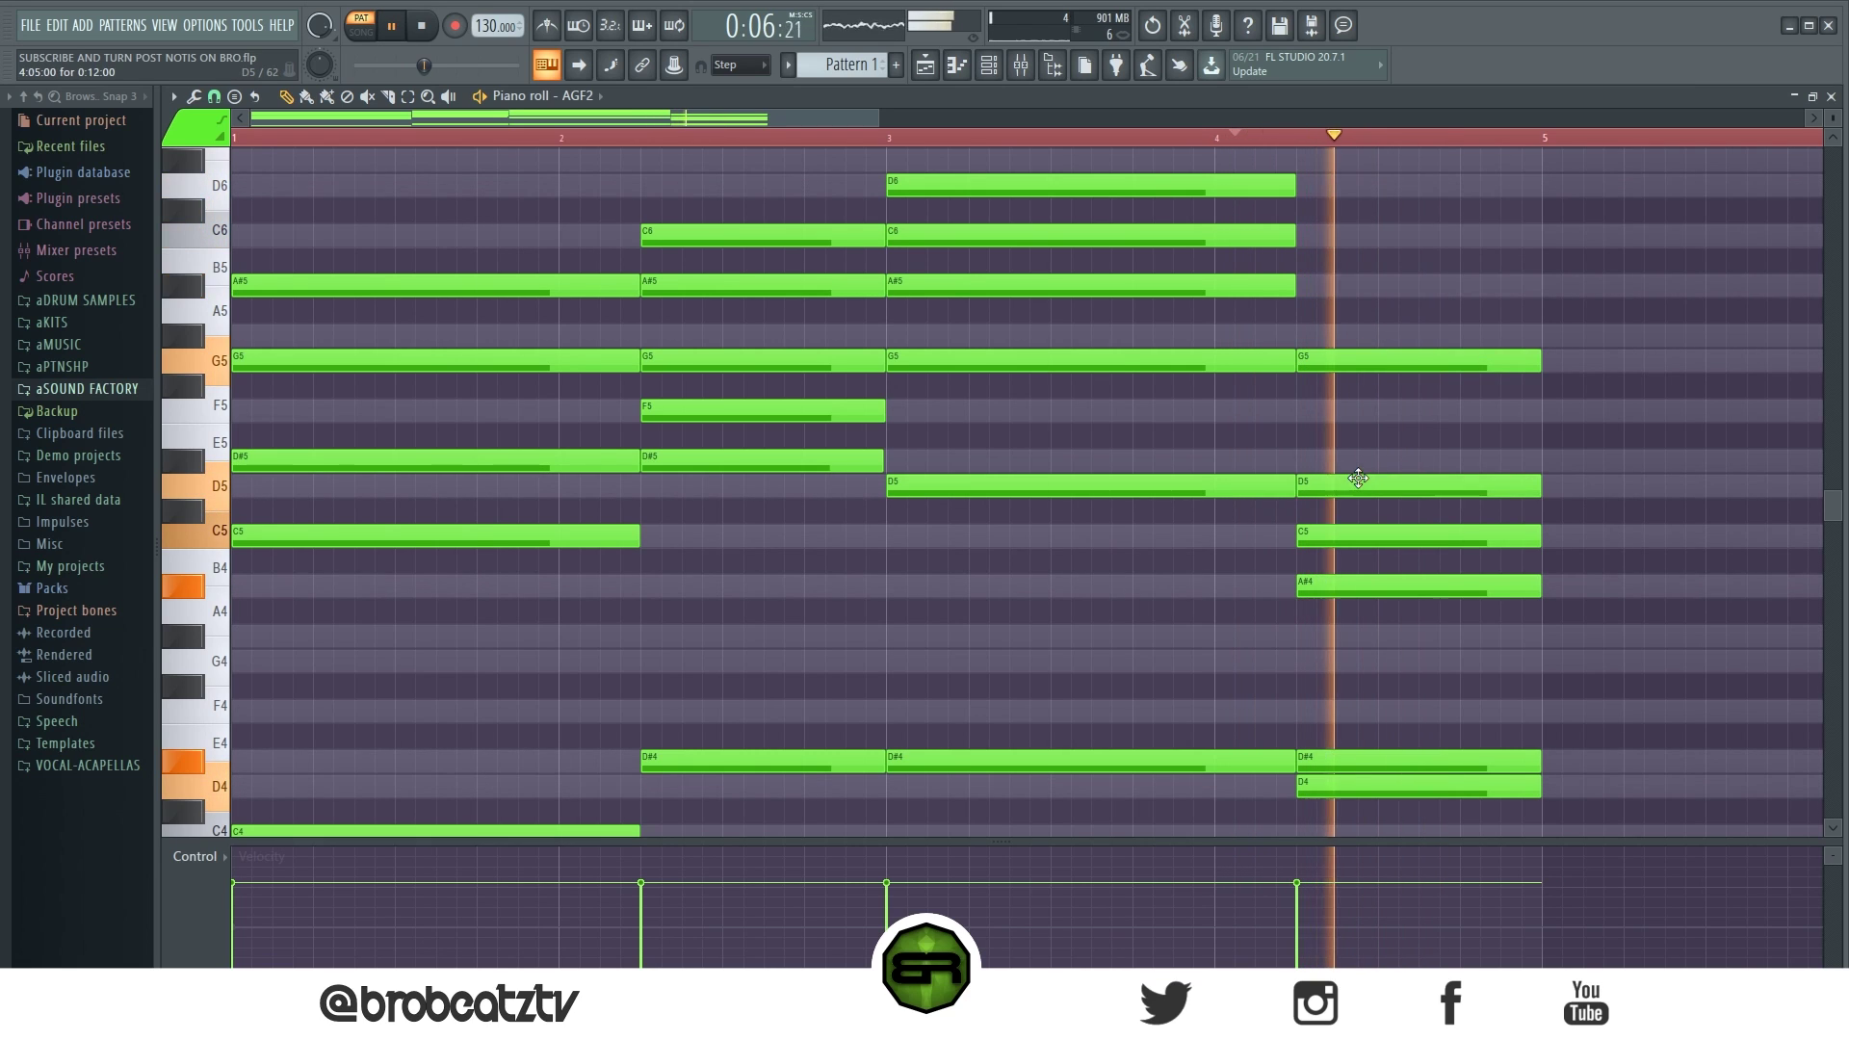
key("space")
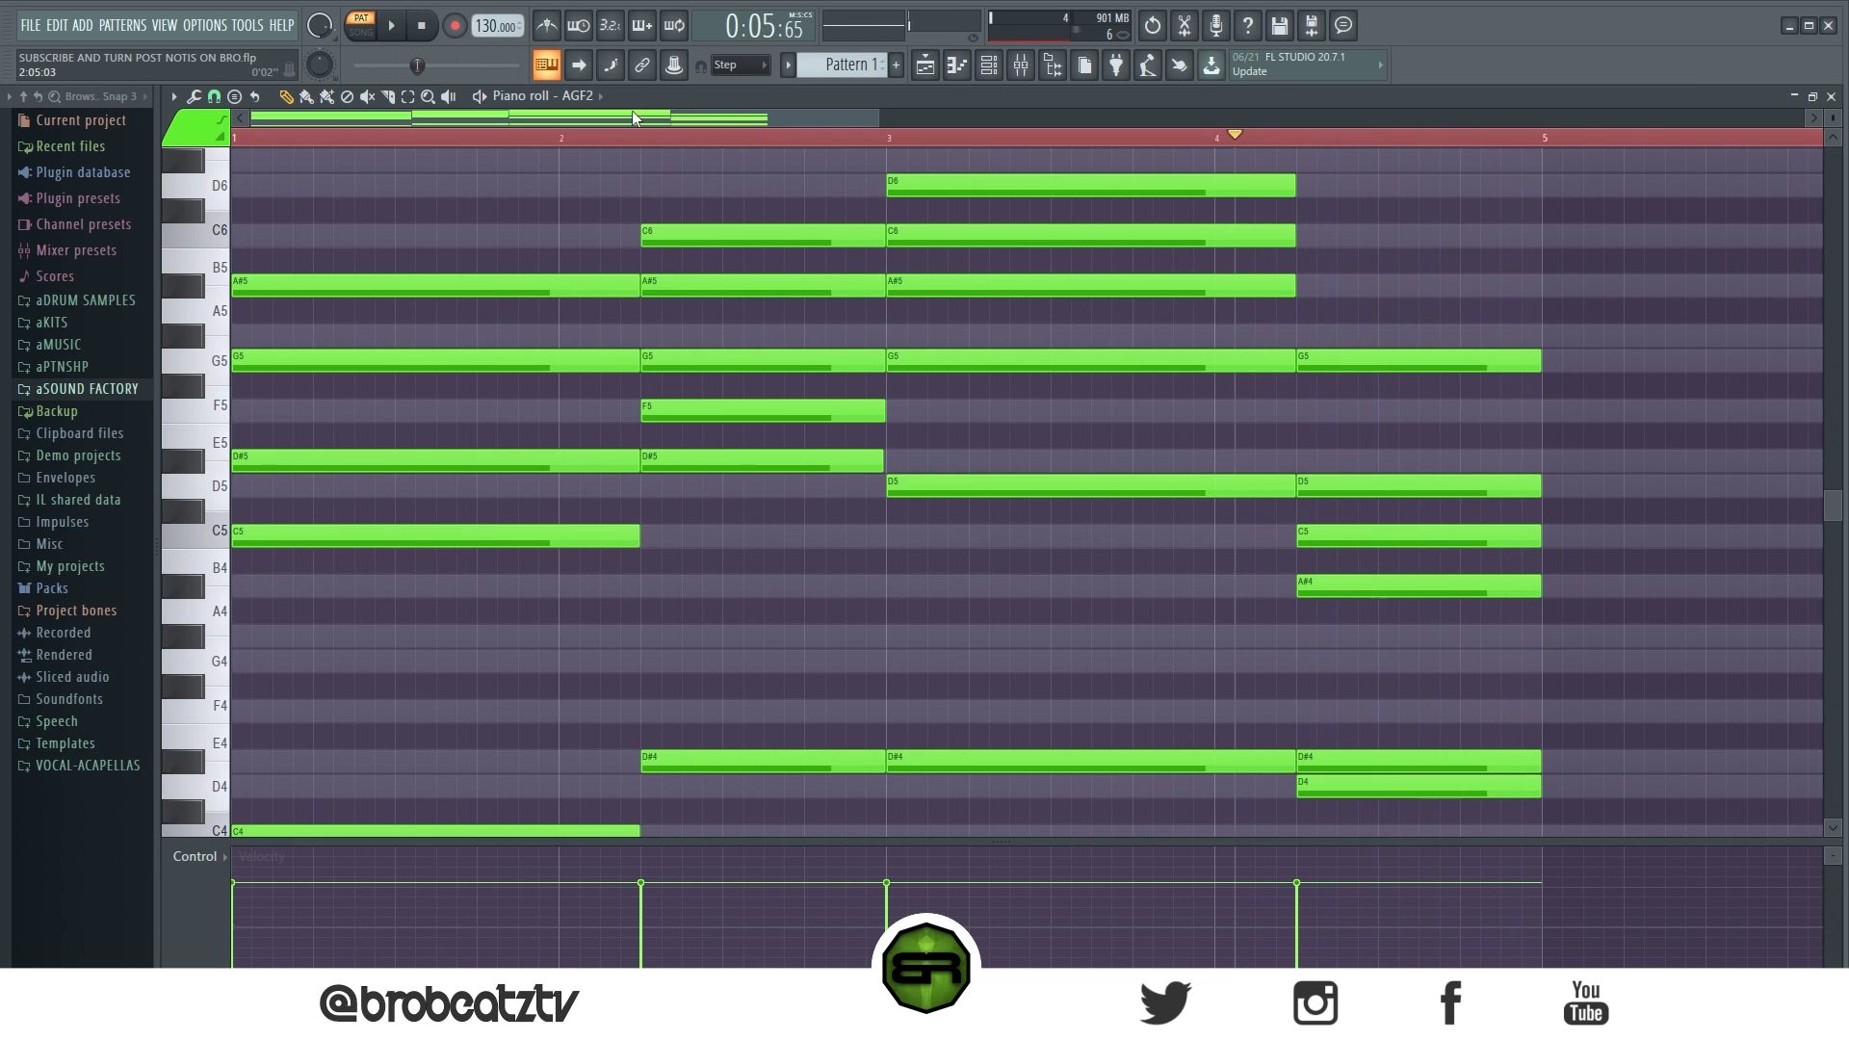
- Play the four-chord progression and view it as a whole
scroll(633, 118, "down", 3)
key("space")
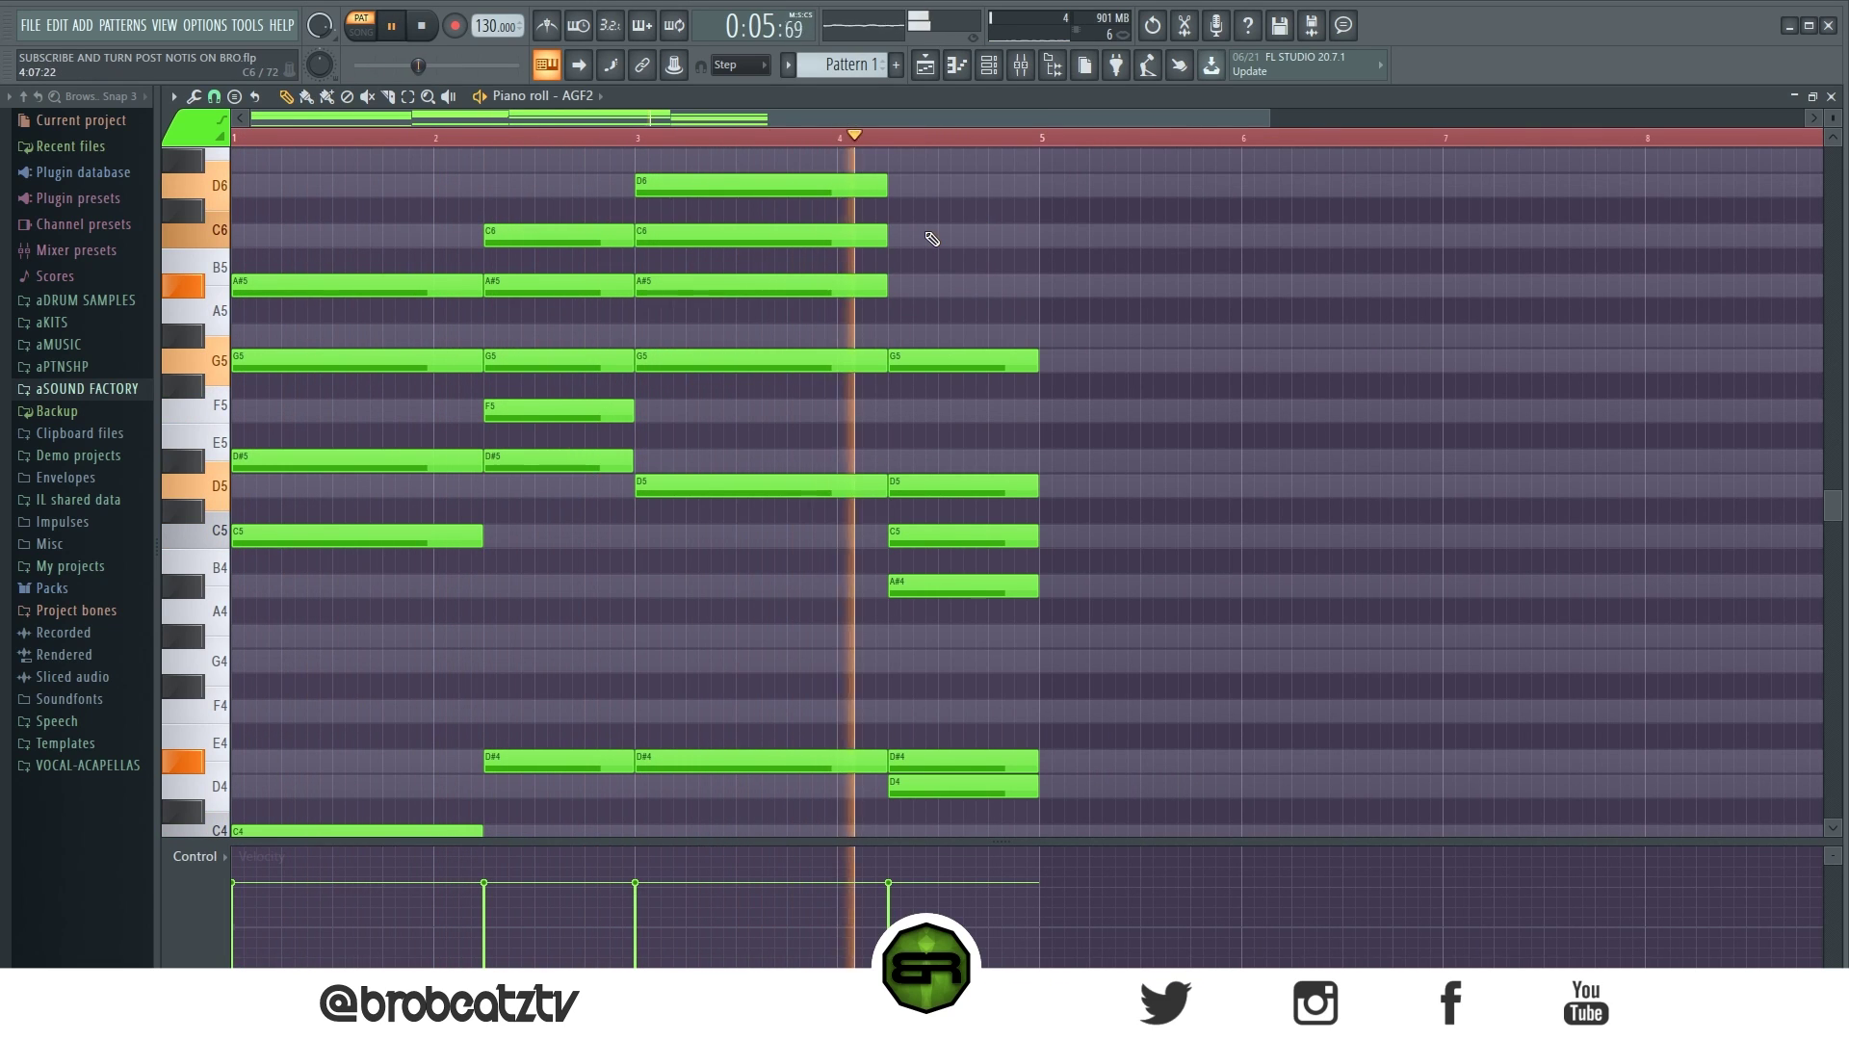
key("space")
scroll(613, 226, "down", 1)
scroll(613, 226, "up", 1)
left_click_drag(1271, 117, 1069, 118)
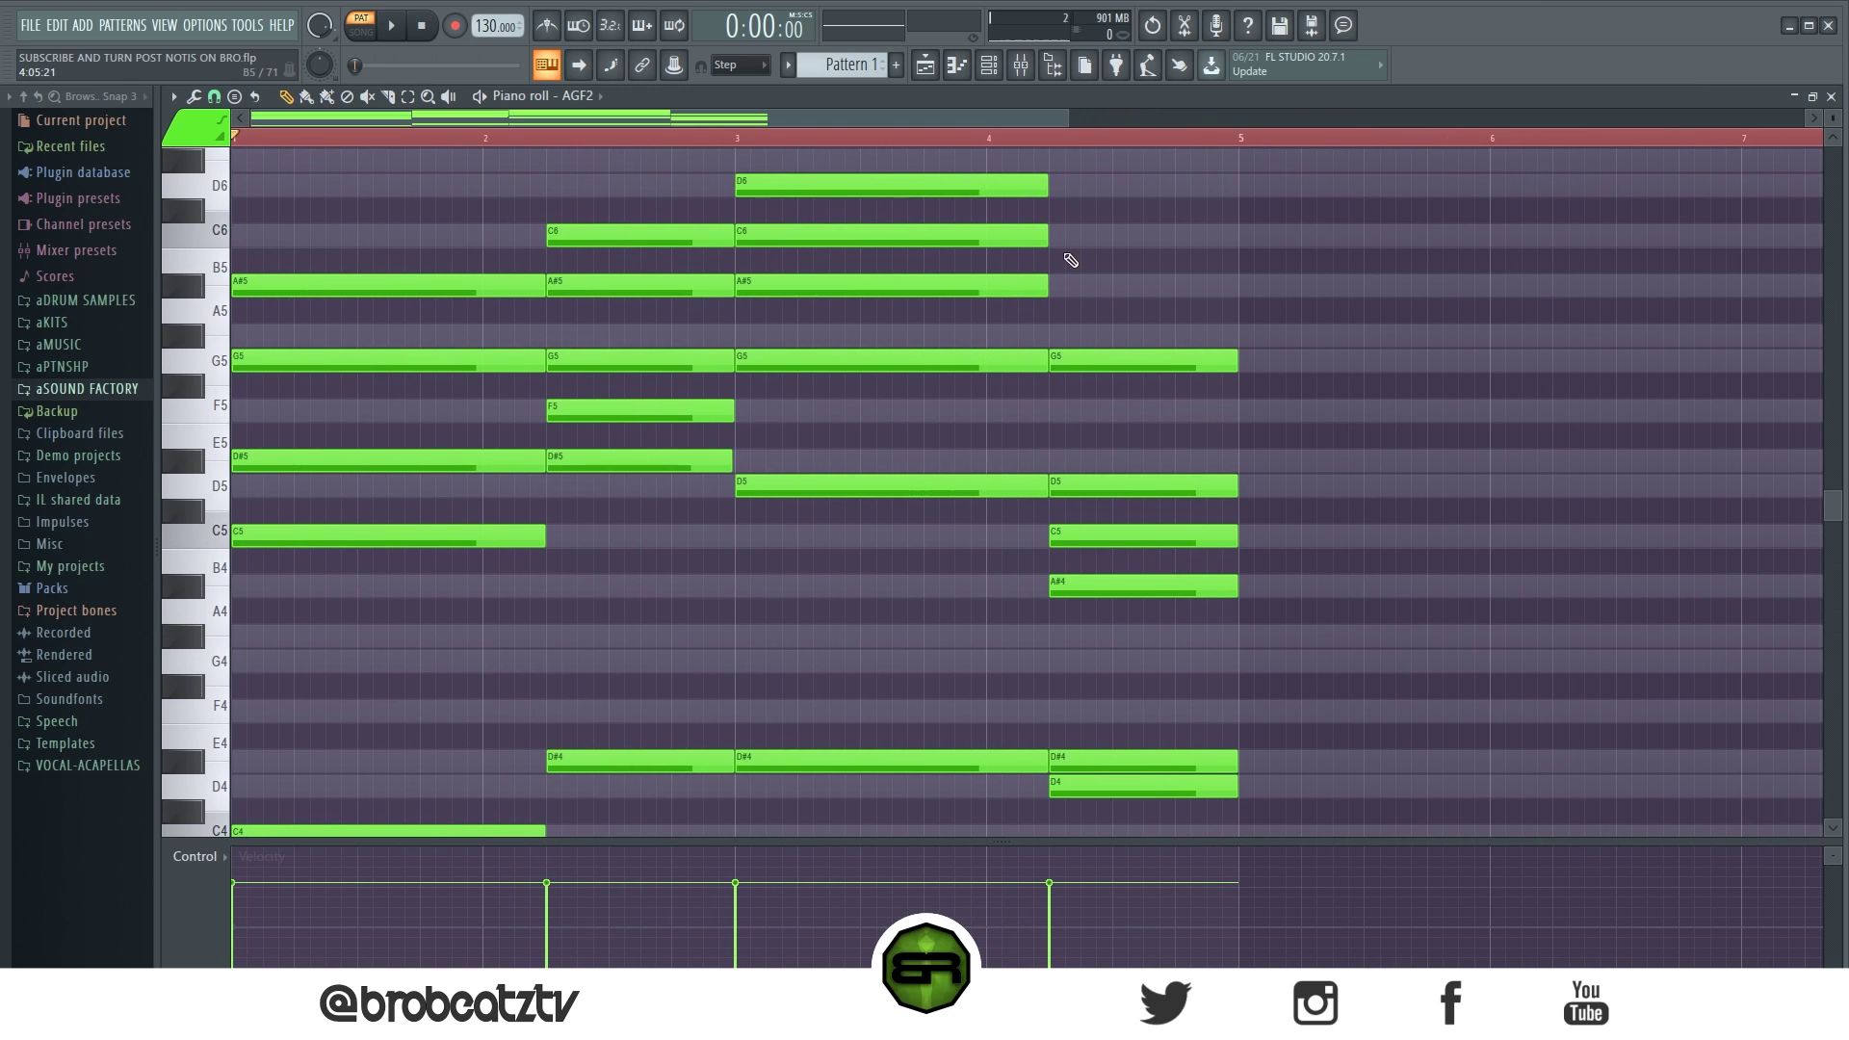
scroll(1070, 260, "down", 2)
scroll(1614, 288, "down", 2)
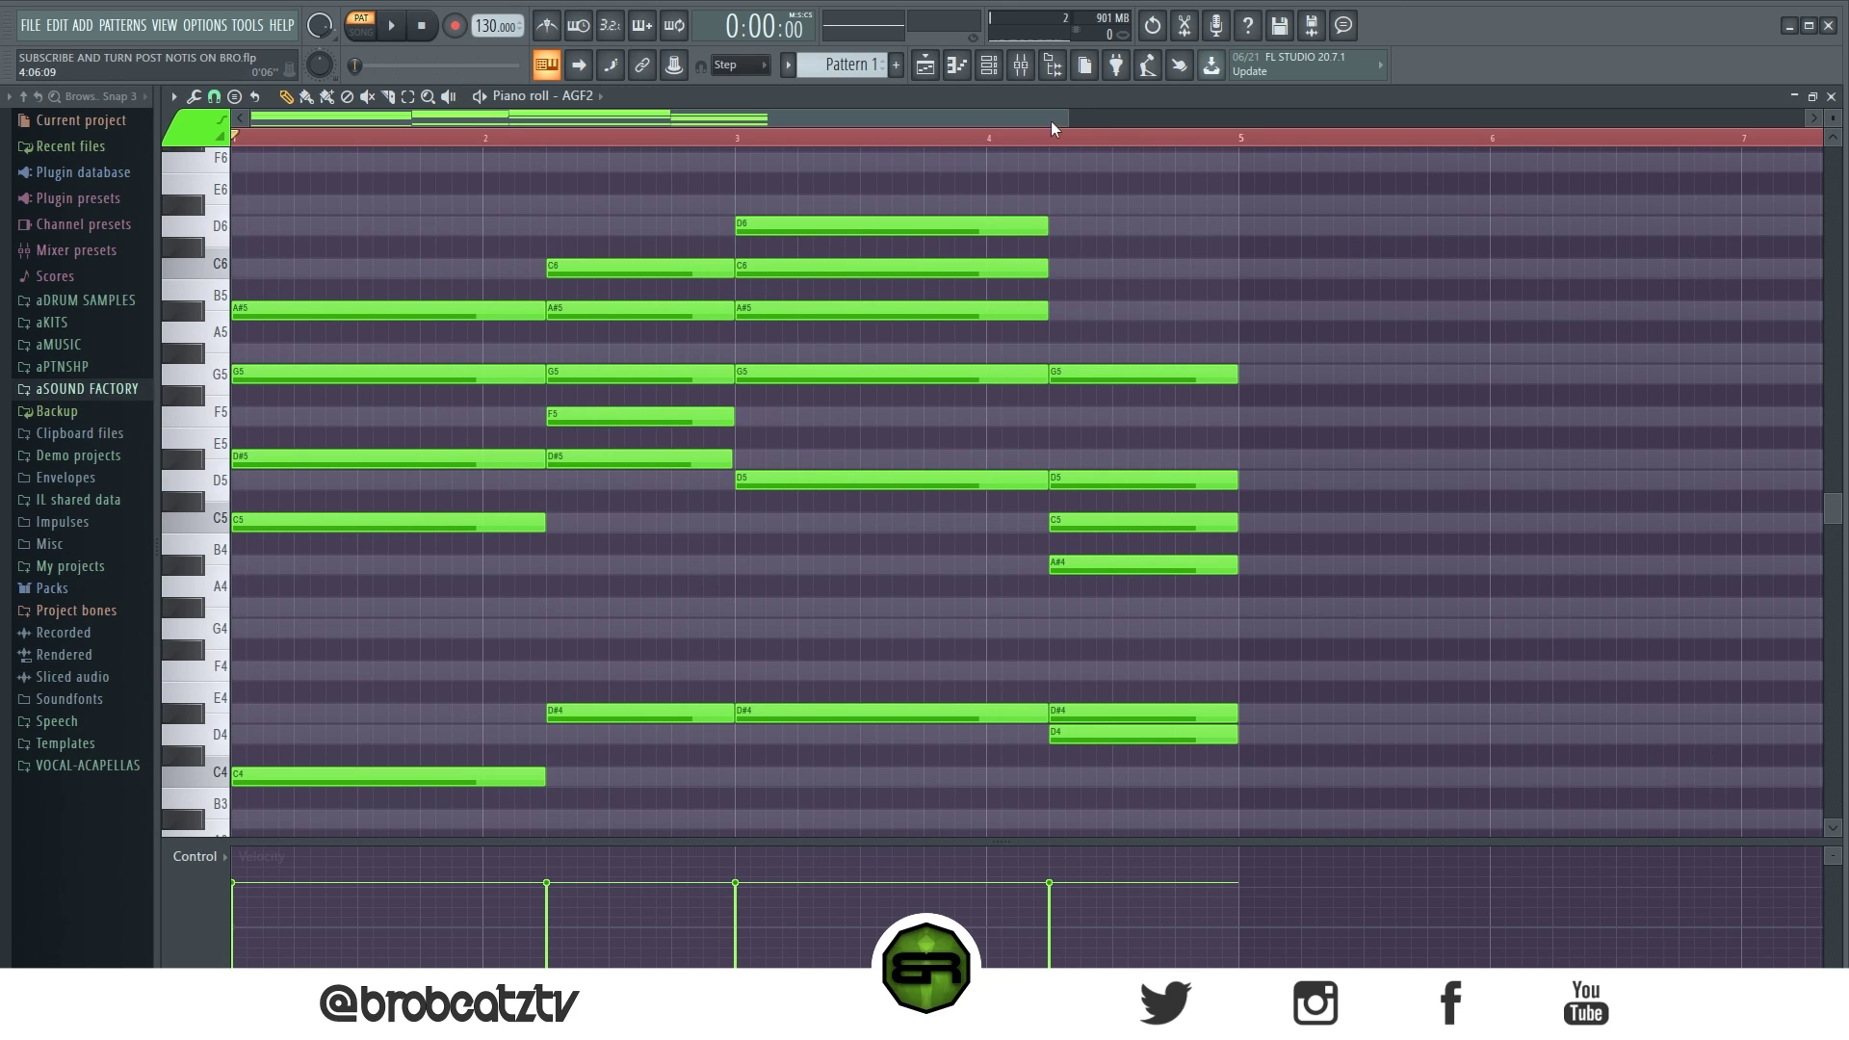
- Examine the first chord's inner notes C5, D#5 and G5 by selecting them, and clear the selection
left_click_drag(1067, 114, 849, 116)
left_click_drag(253, 345, 360, 596)
left_click(361, 596)
left_click_drag(265, 348, 356, 529)
left_click(303, 575)
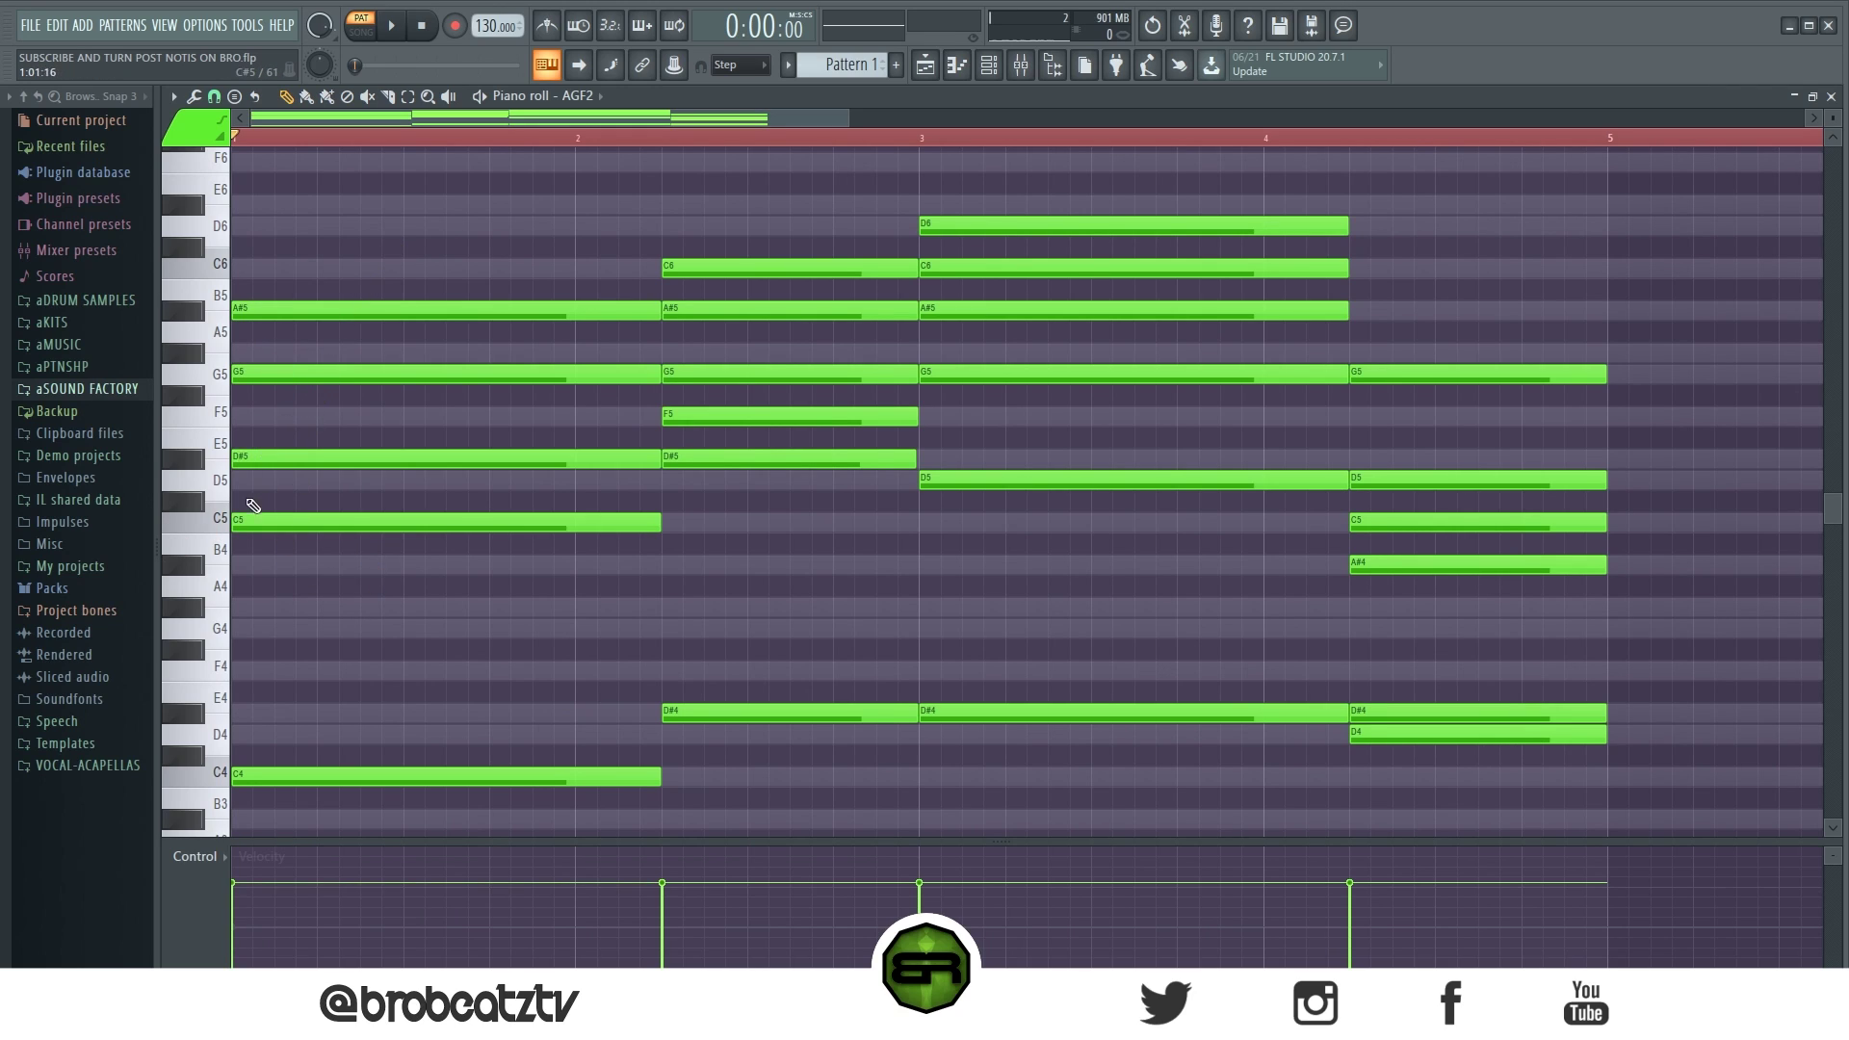
left_click_drag(267, 324, 308, 549)
left_click(371, 574)
left_click_drag(343, 341, 413, 563)
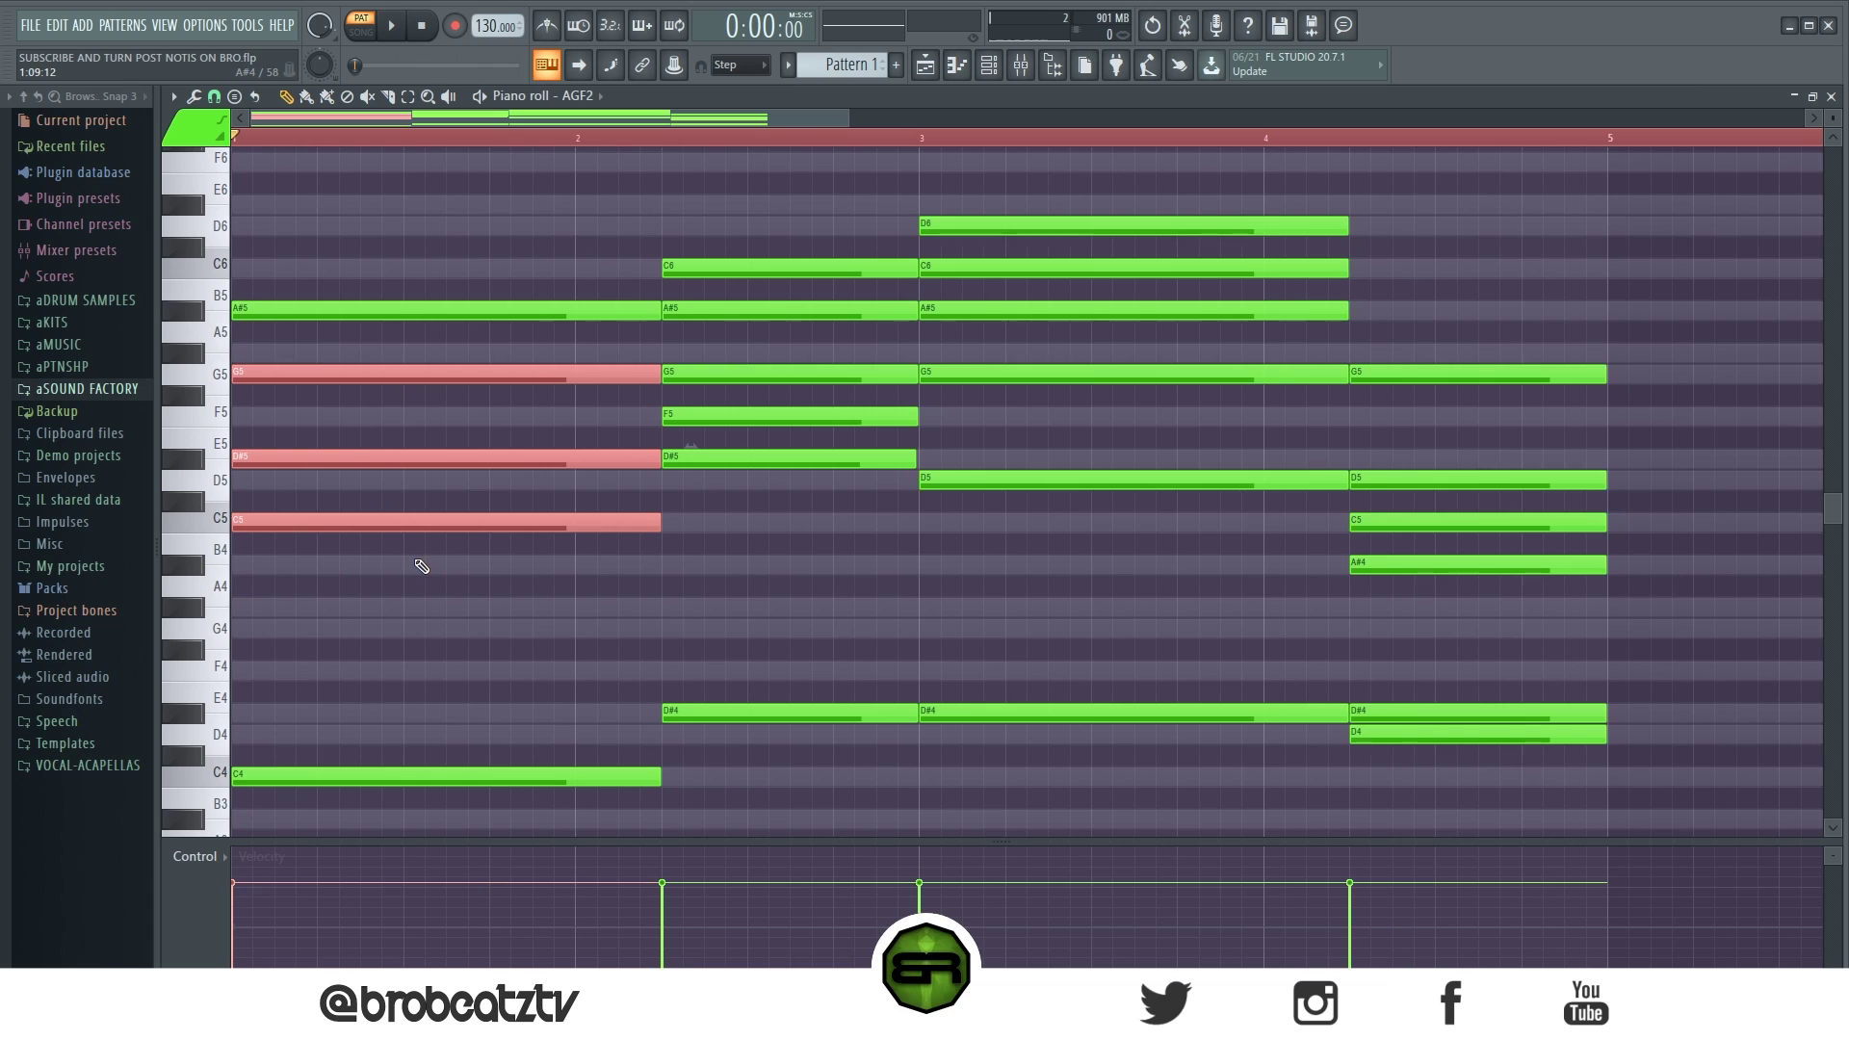
left_click(420, 566)
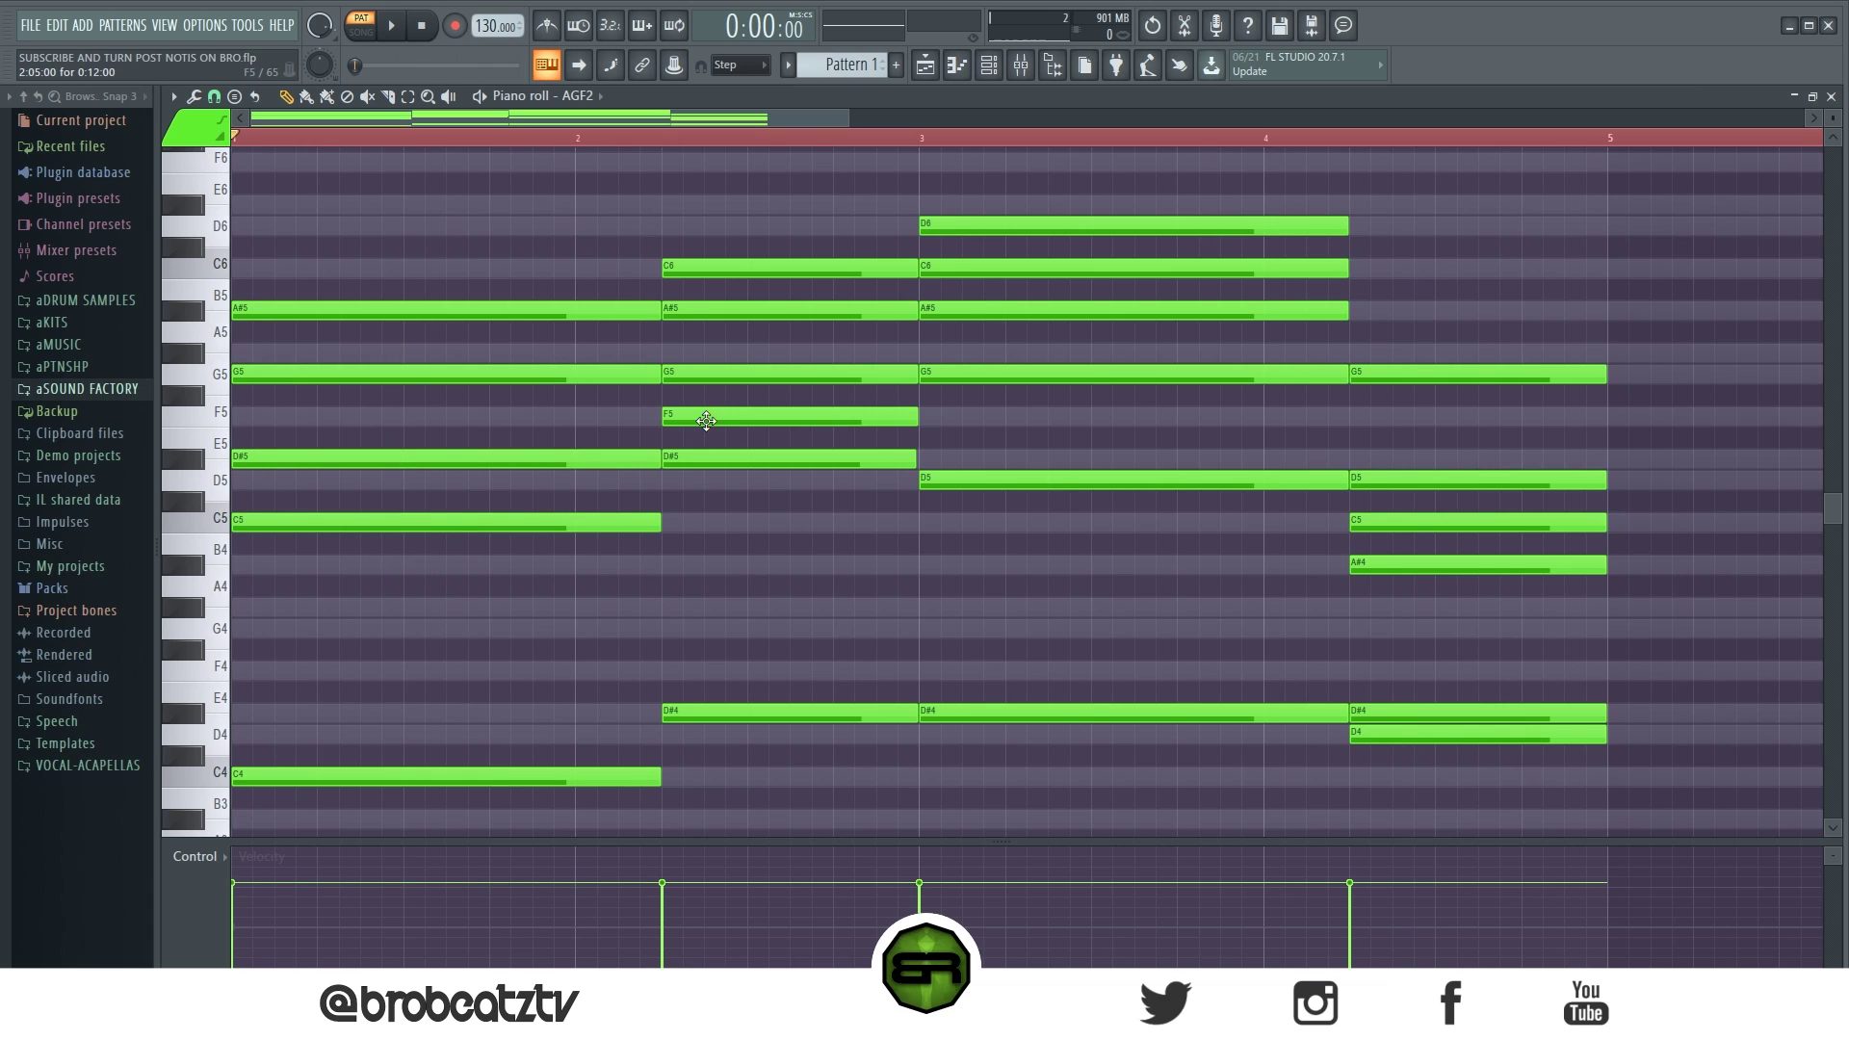
- Select the highest and the bass note of each of the four chords and assign them to the yellow color group 2
left_click(969, 231)
left_click(966, 713, "shift")
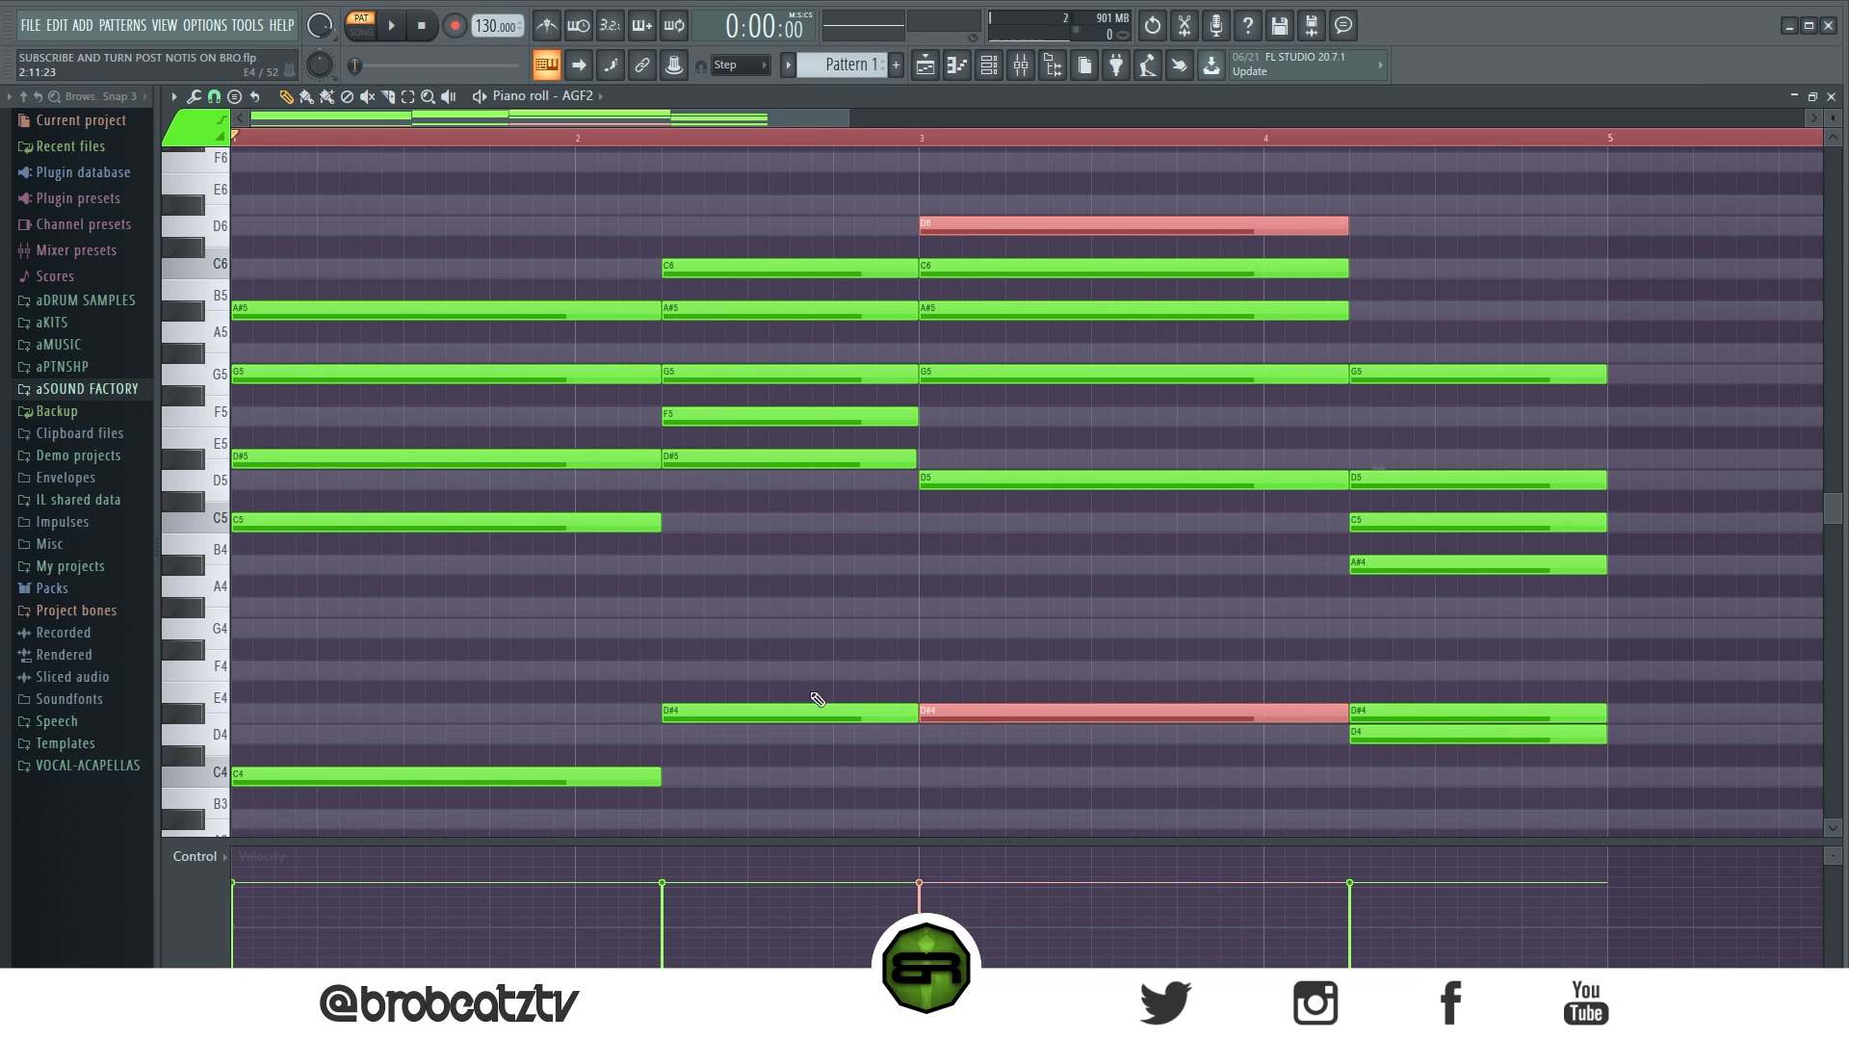
left_click(811, 713, "shift")
left_click(698, 269, "shift")
left_click(493, 310, "shift")
left_click(616, 776, "shift")
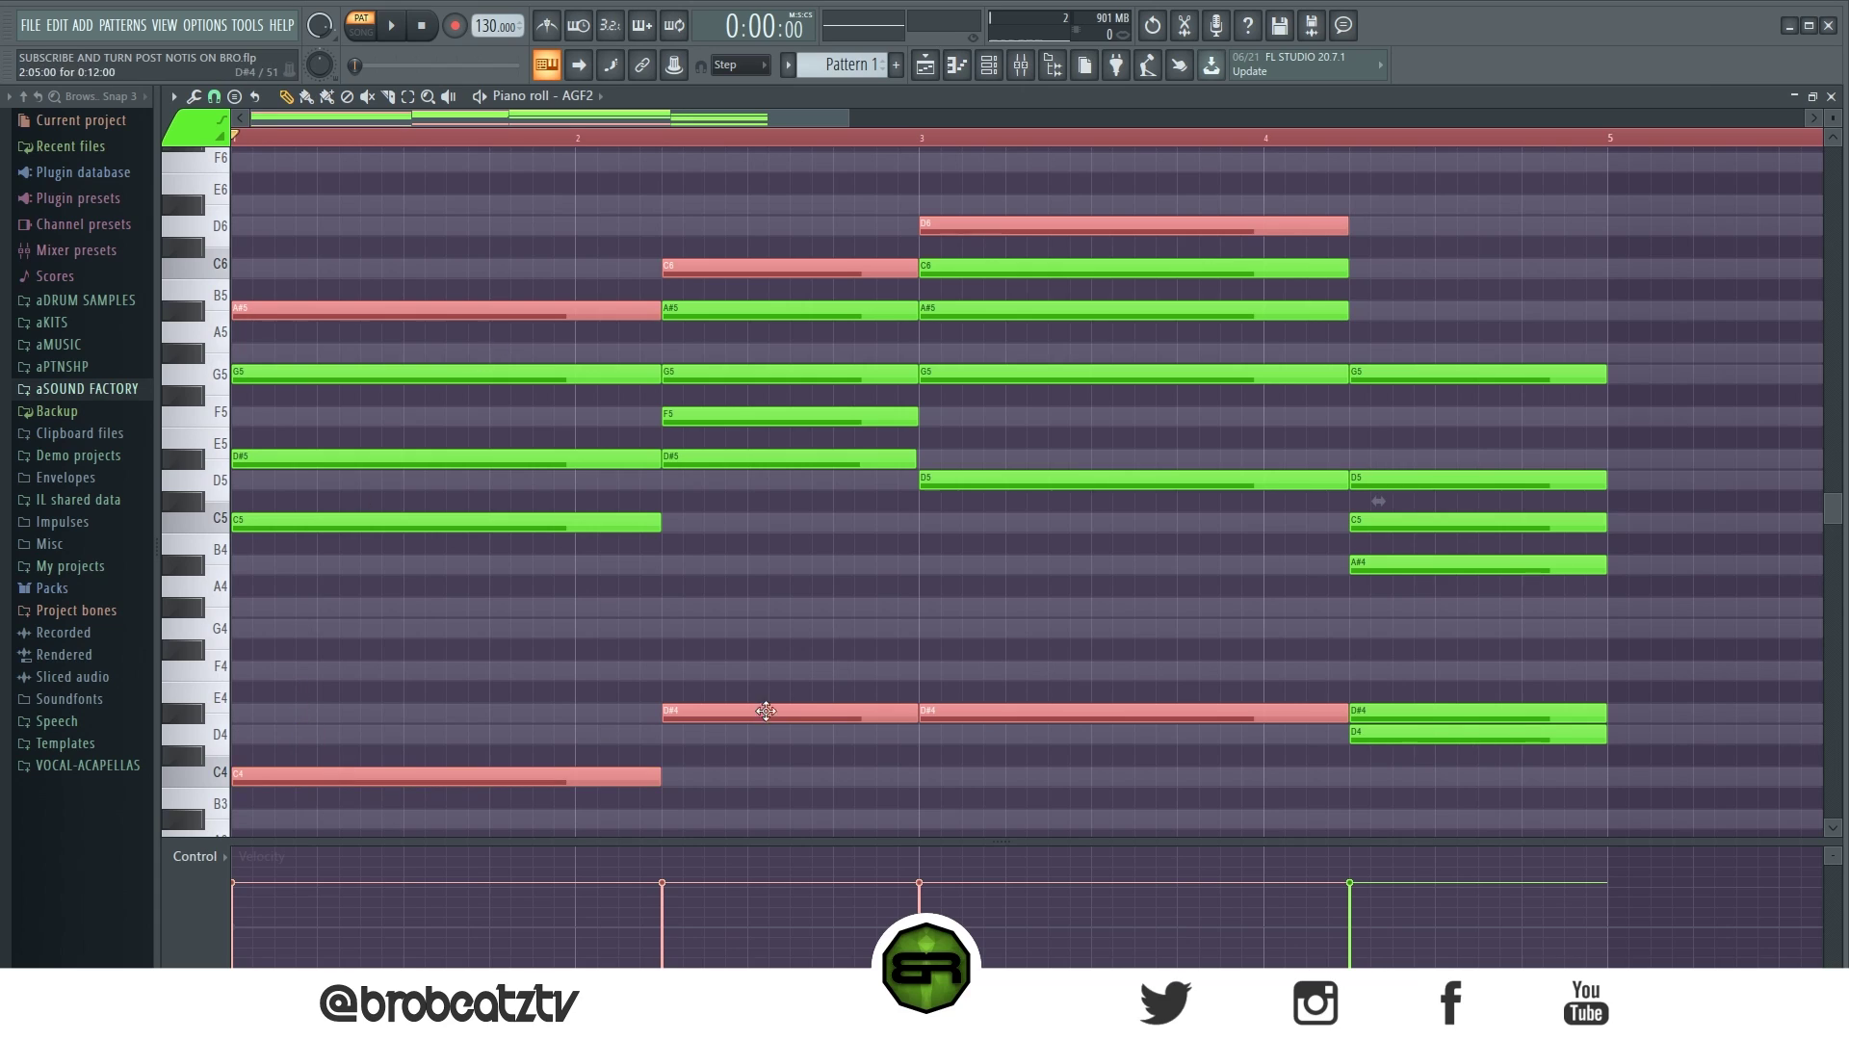
left_click(1427, 375, "shift")
left_click(1437, 735, "shift")
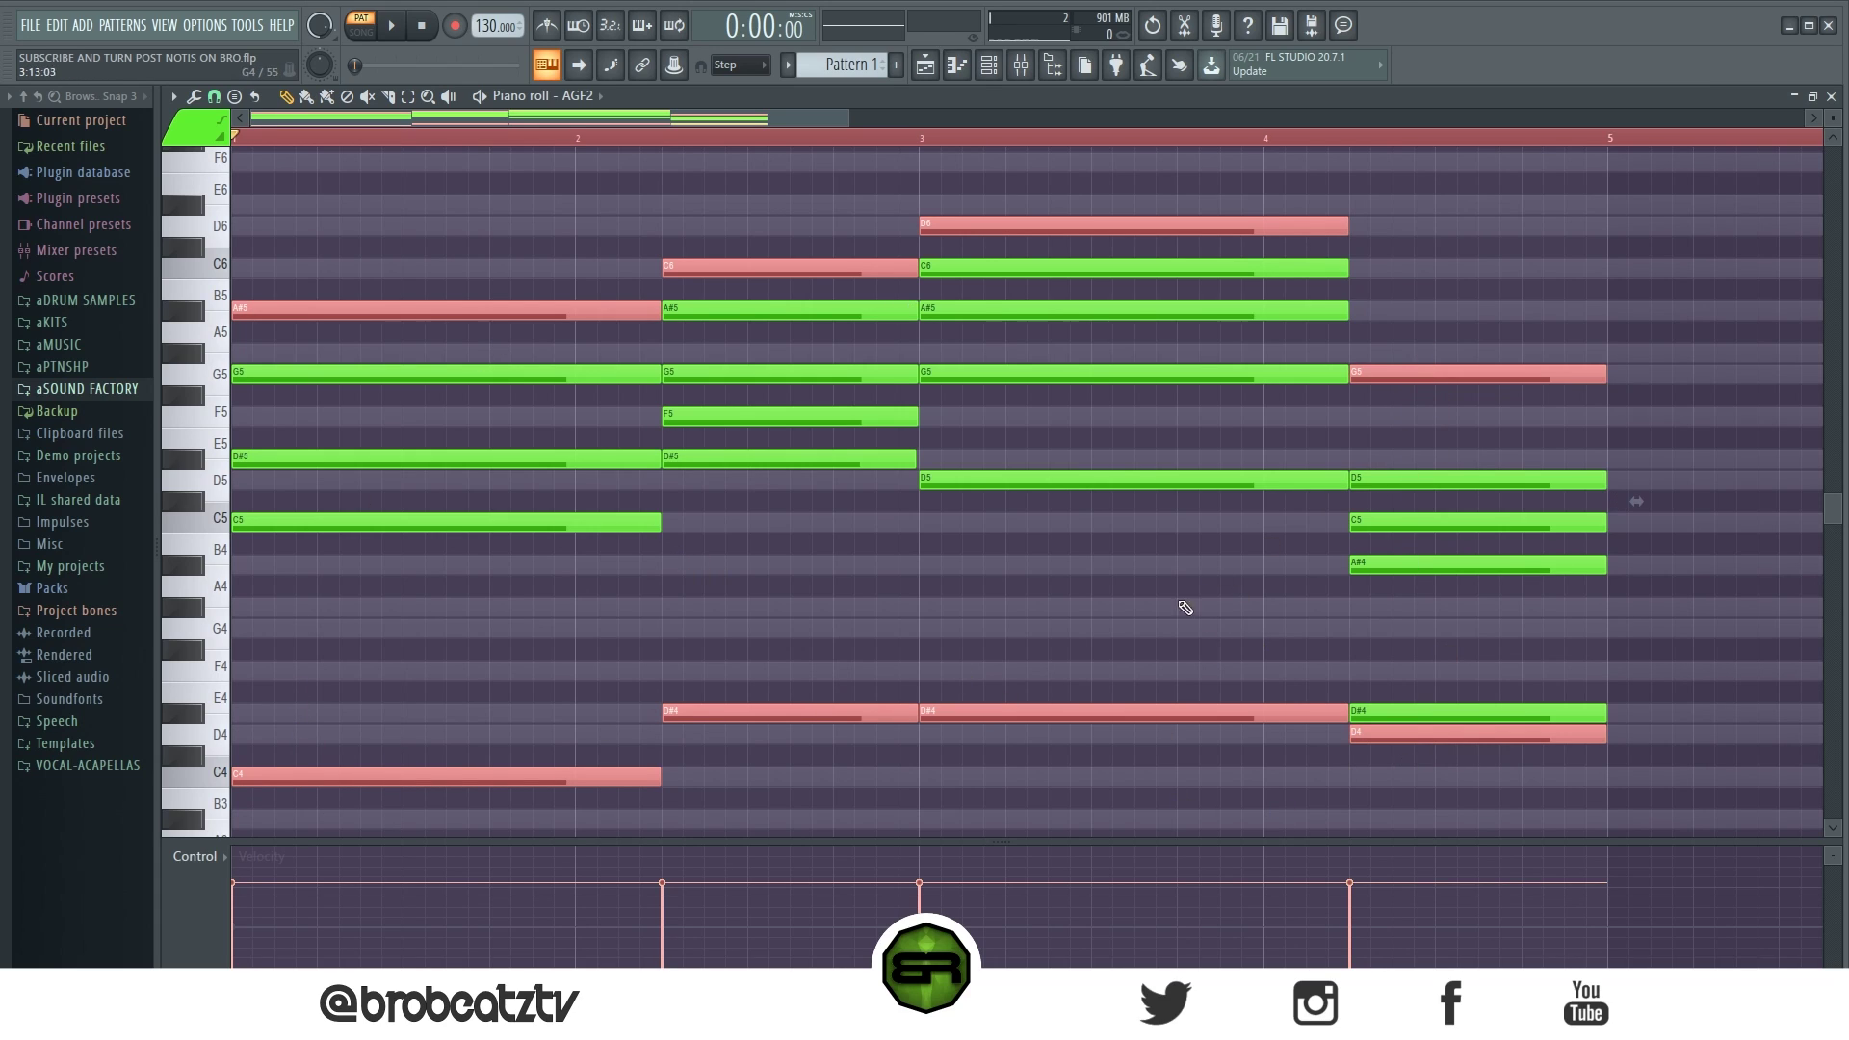
left_click(187, 129)
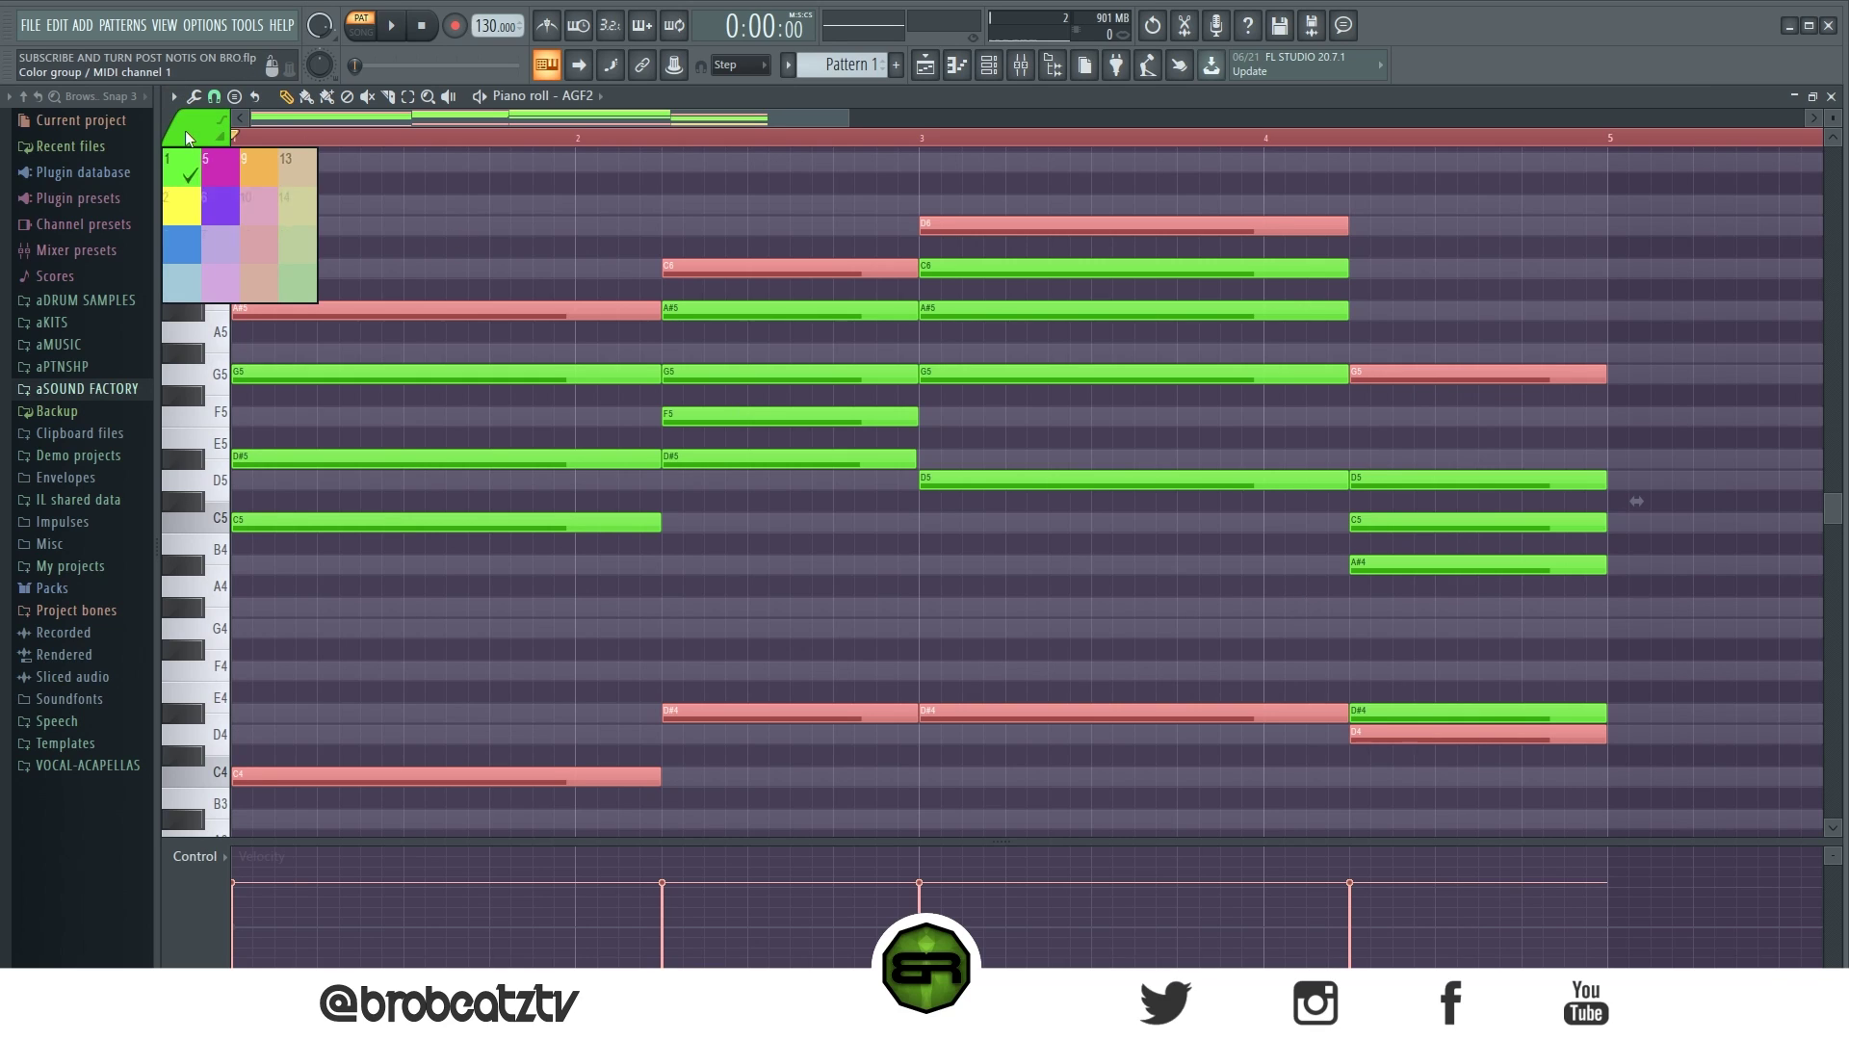
left_click(177, 210)
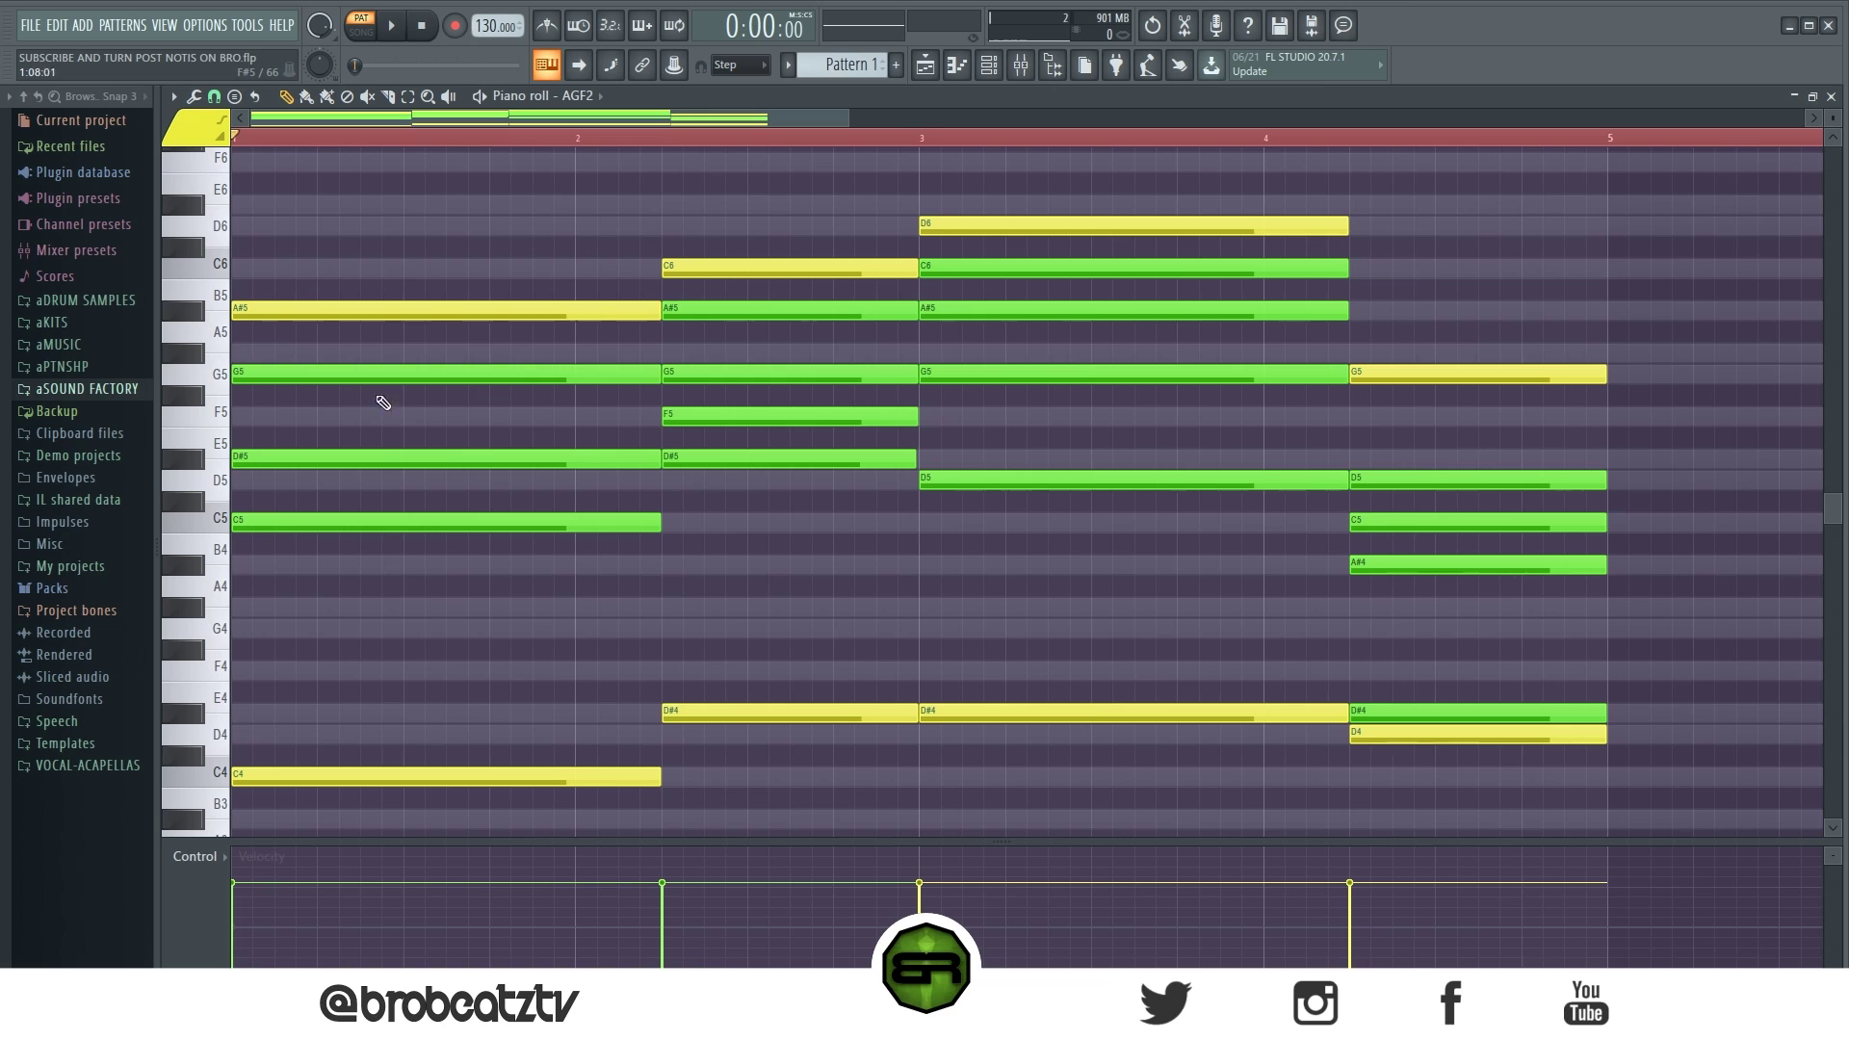
- Delay the starts of the first chord's C5, D#5 and G5 by 2, 4 and 8 steps, and slice C5 at 1:13 and D#5 at 1:15
left_click_drag(233, 521, 311, 472)
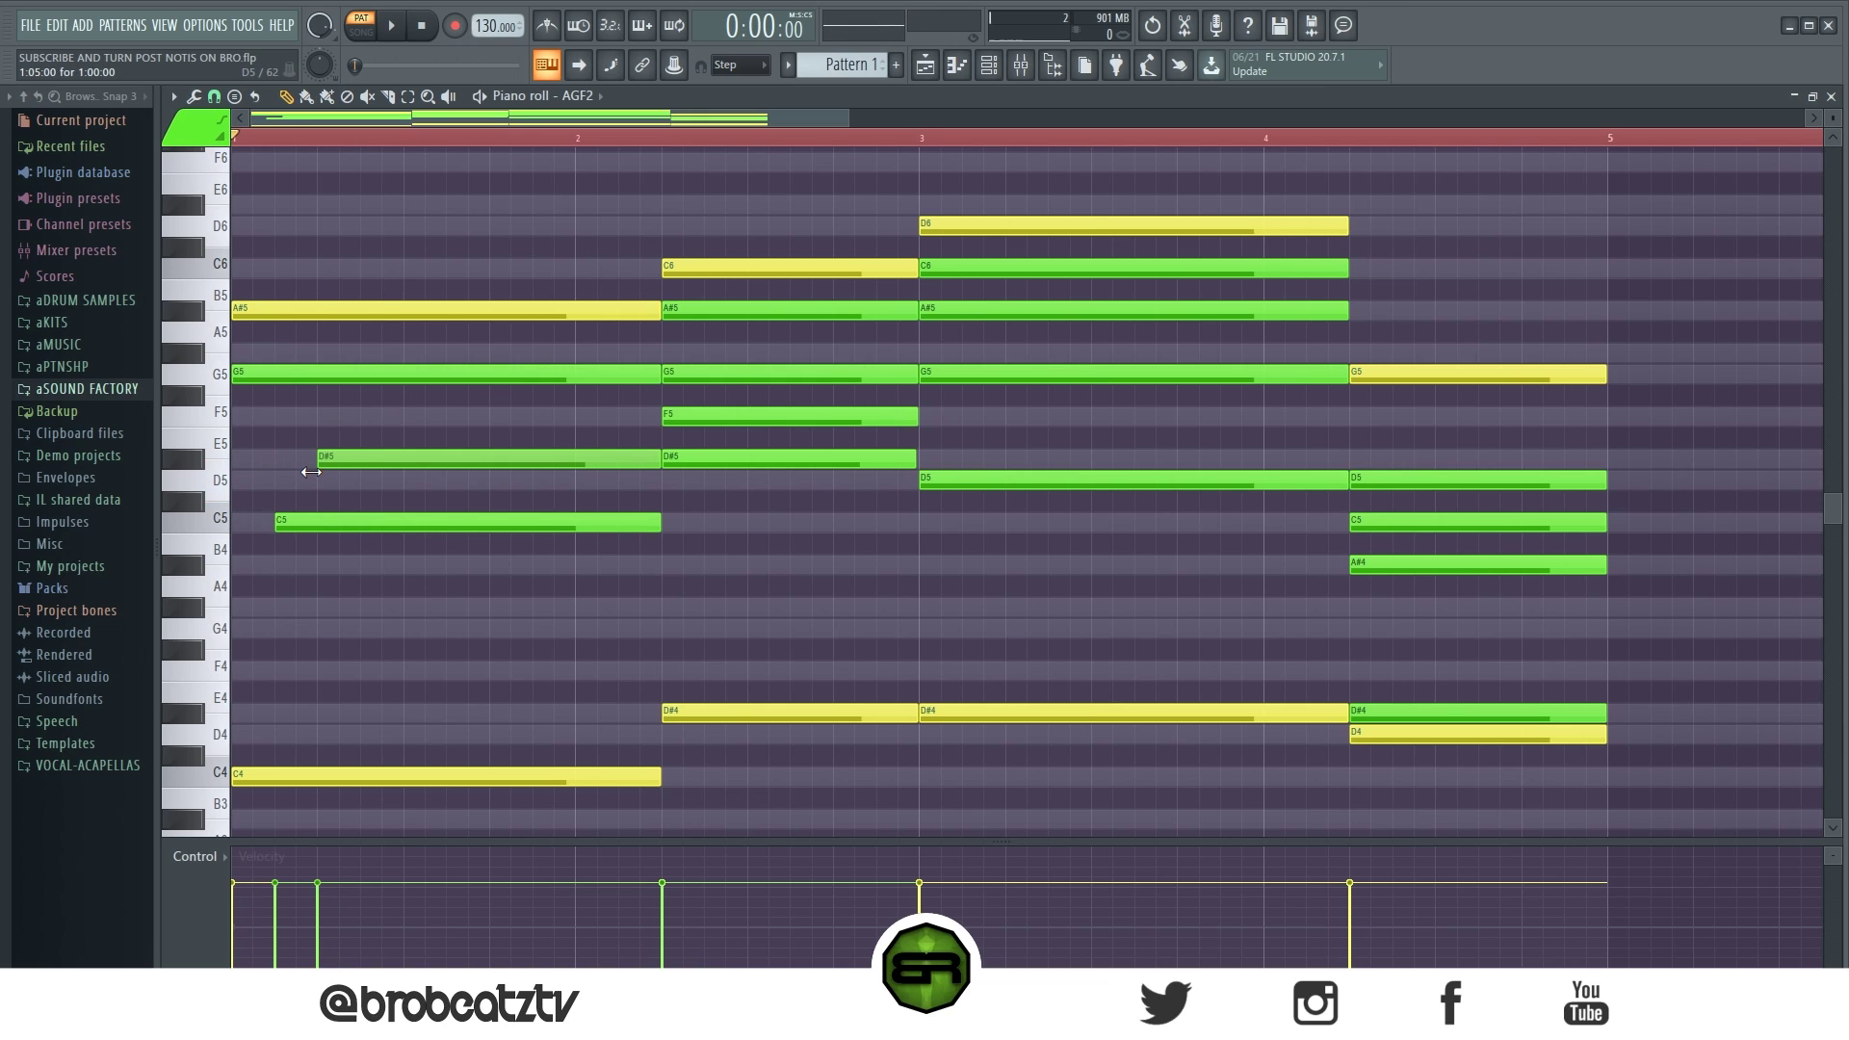
left_click_drag(234, 370, 404, 373)
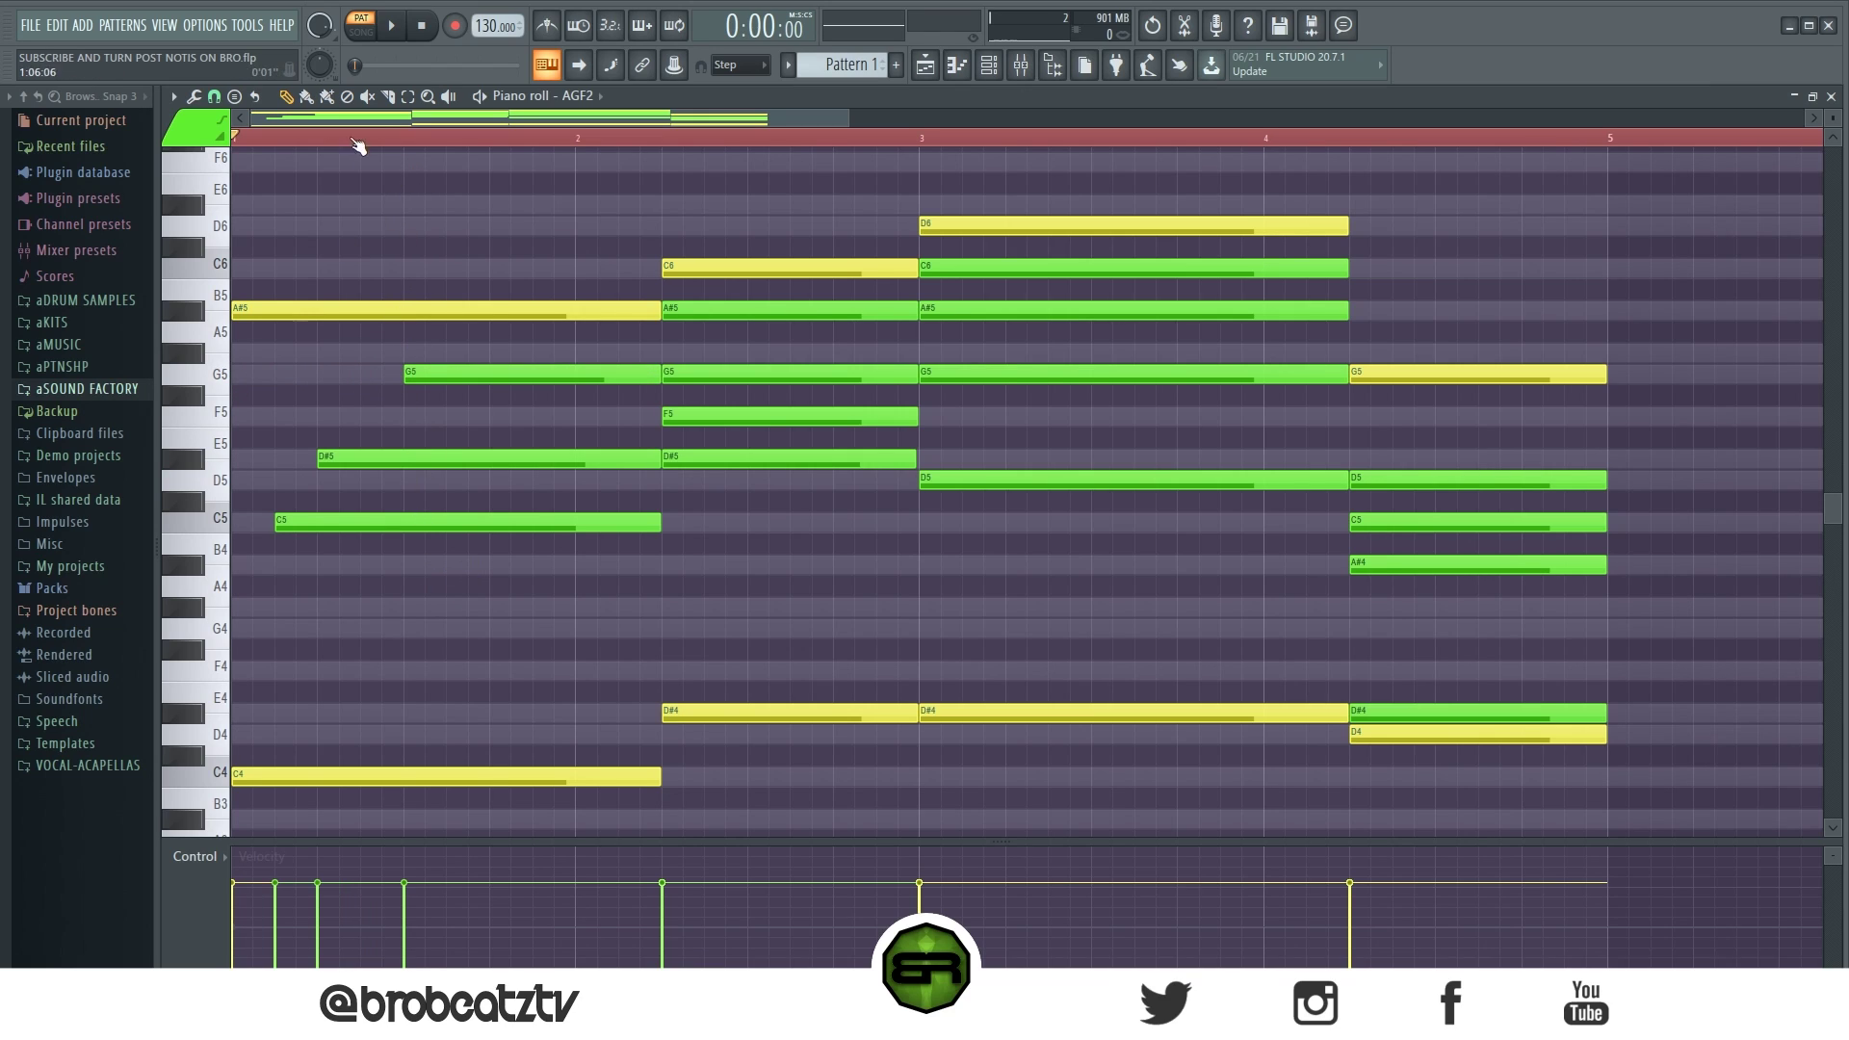
left_click(491, 523)
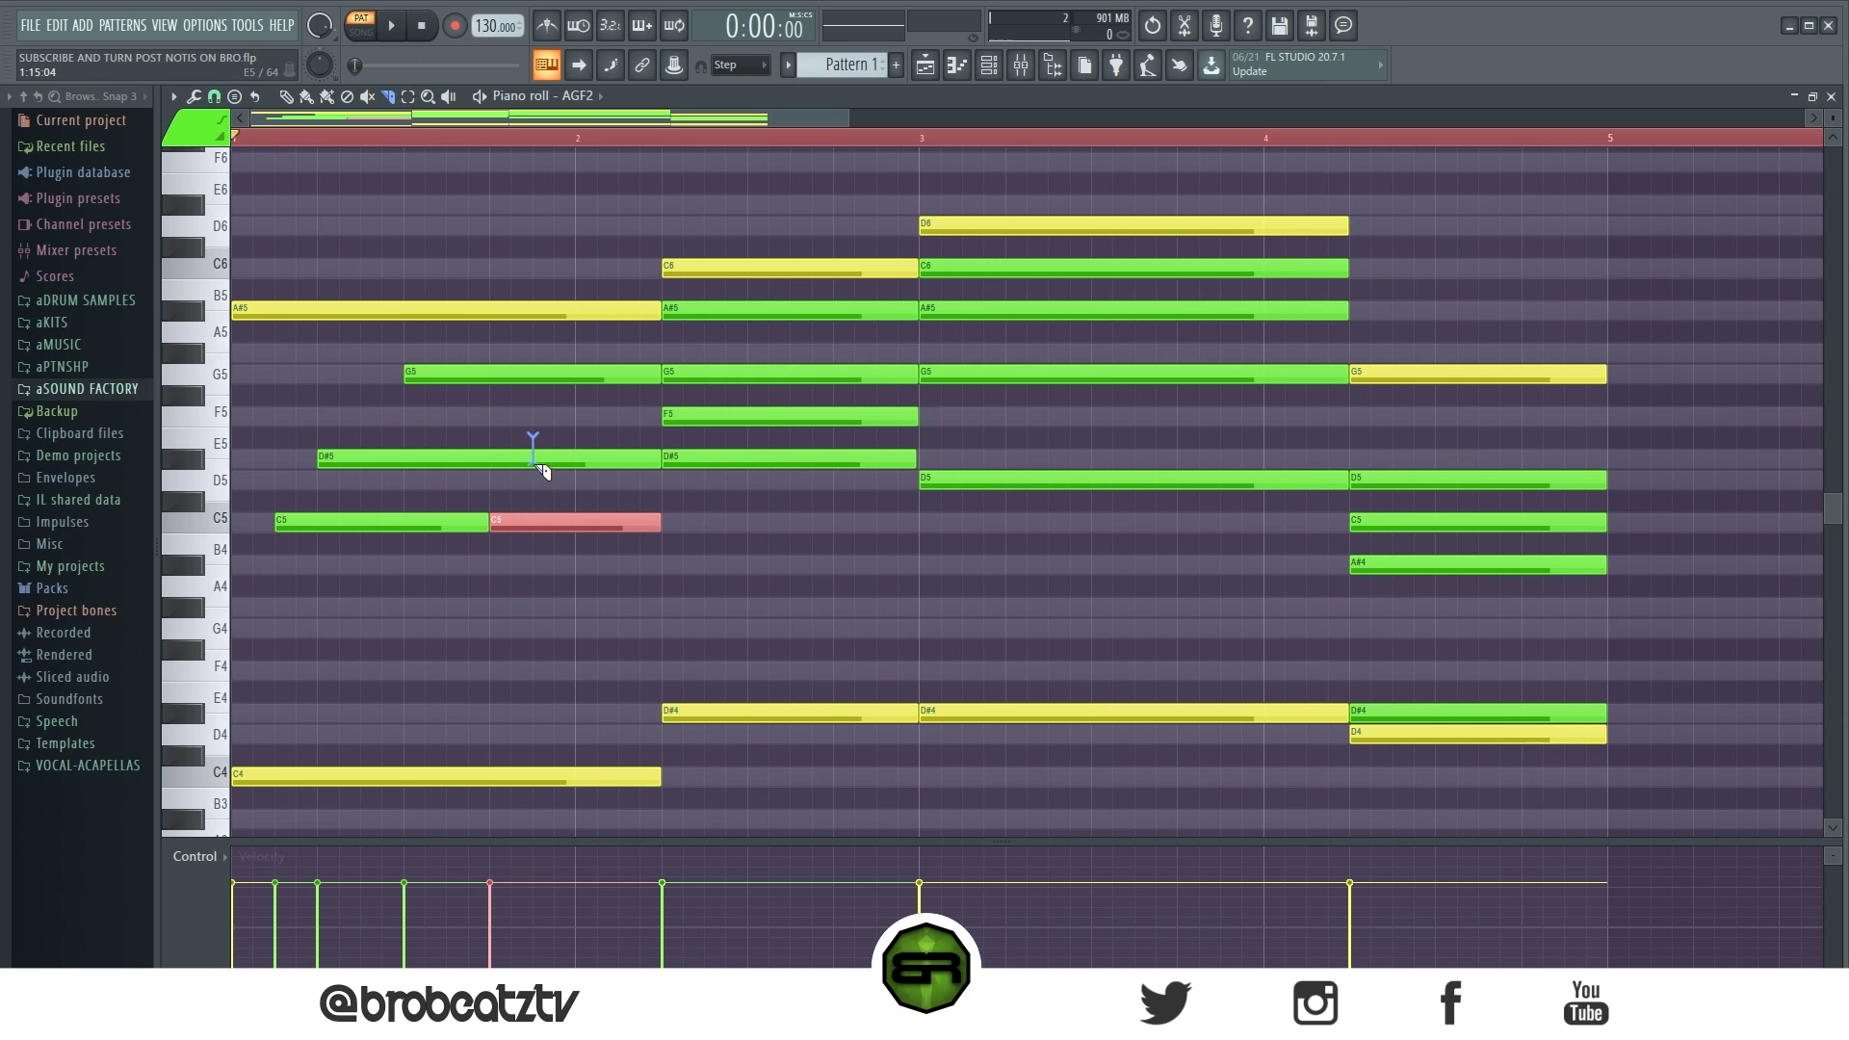
left_click(533, 458)
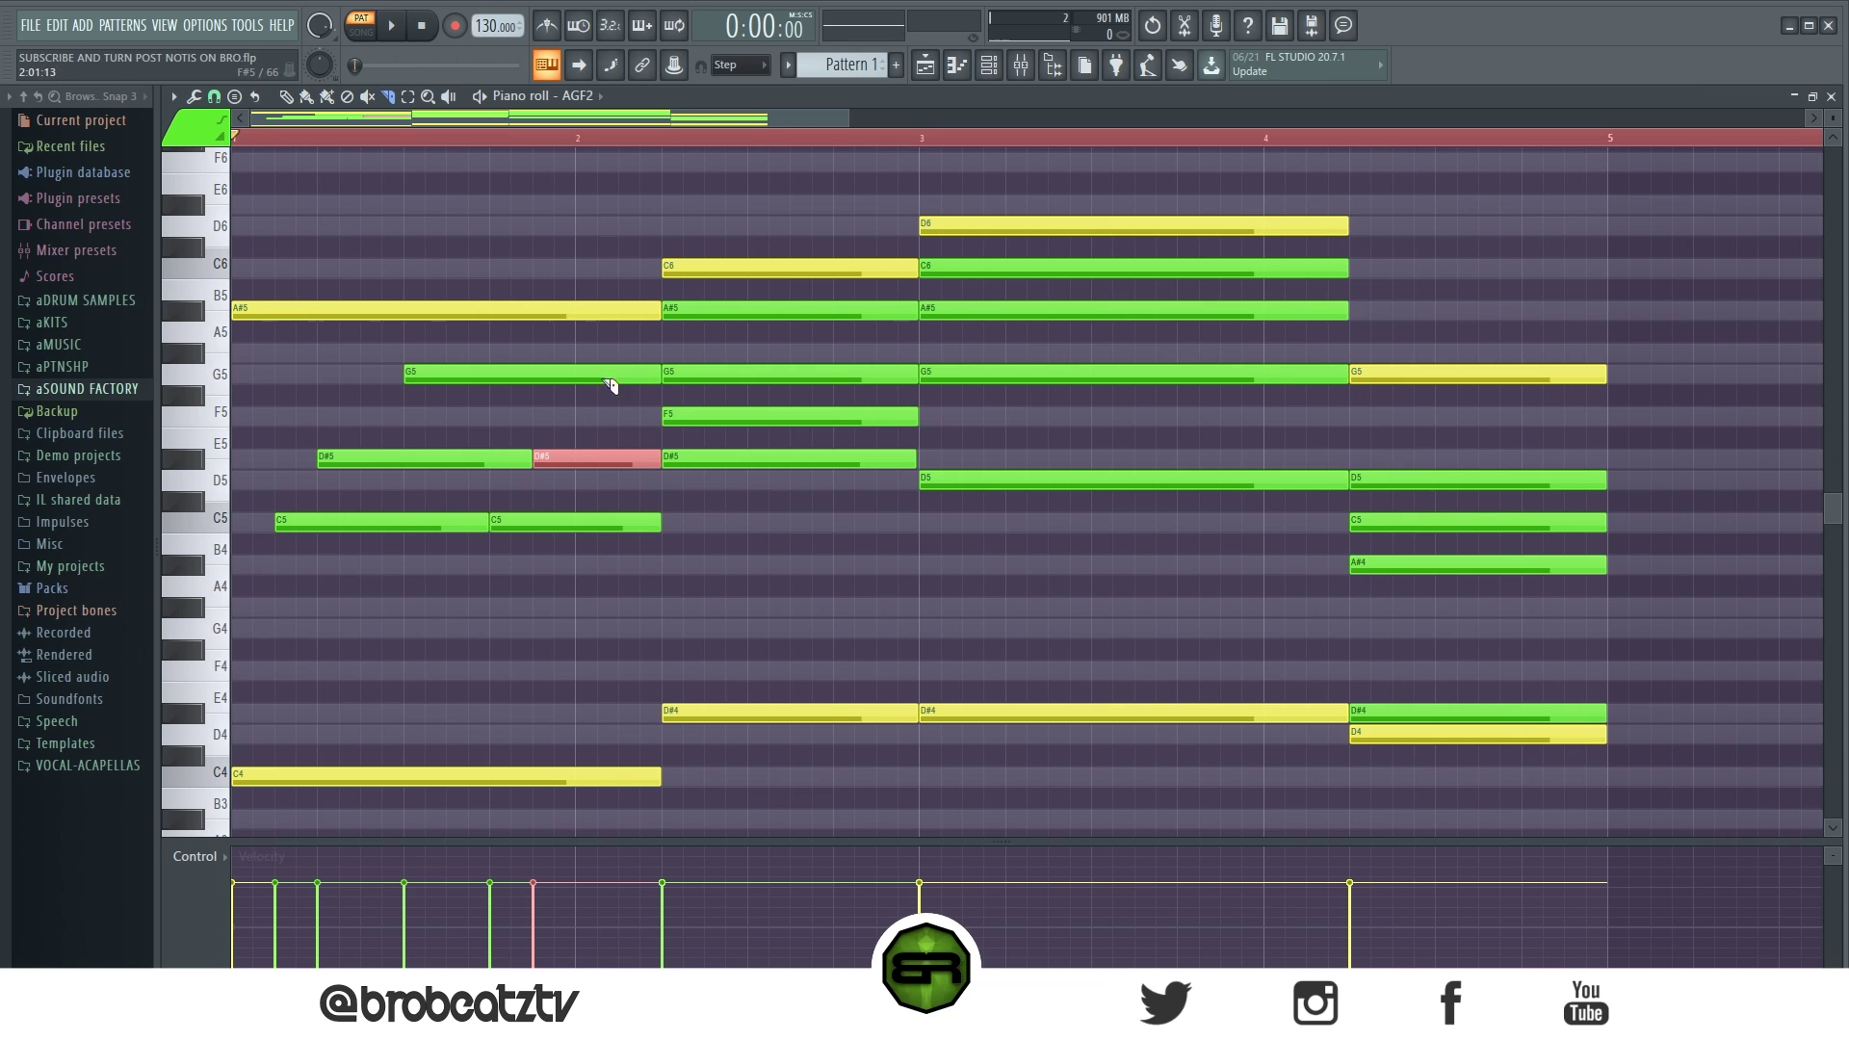
left_click(286, 96)
key("space")
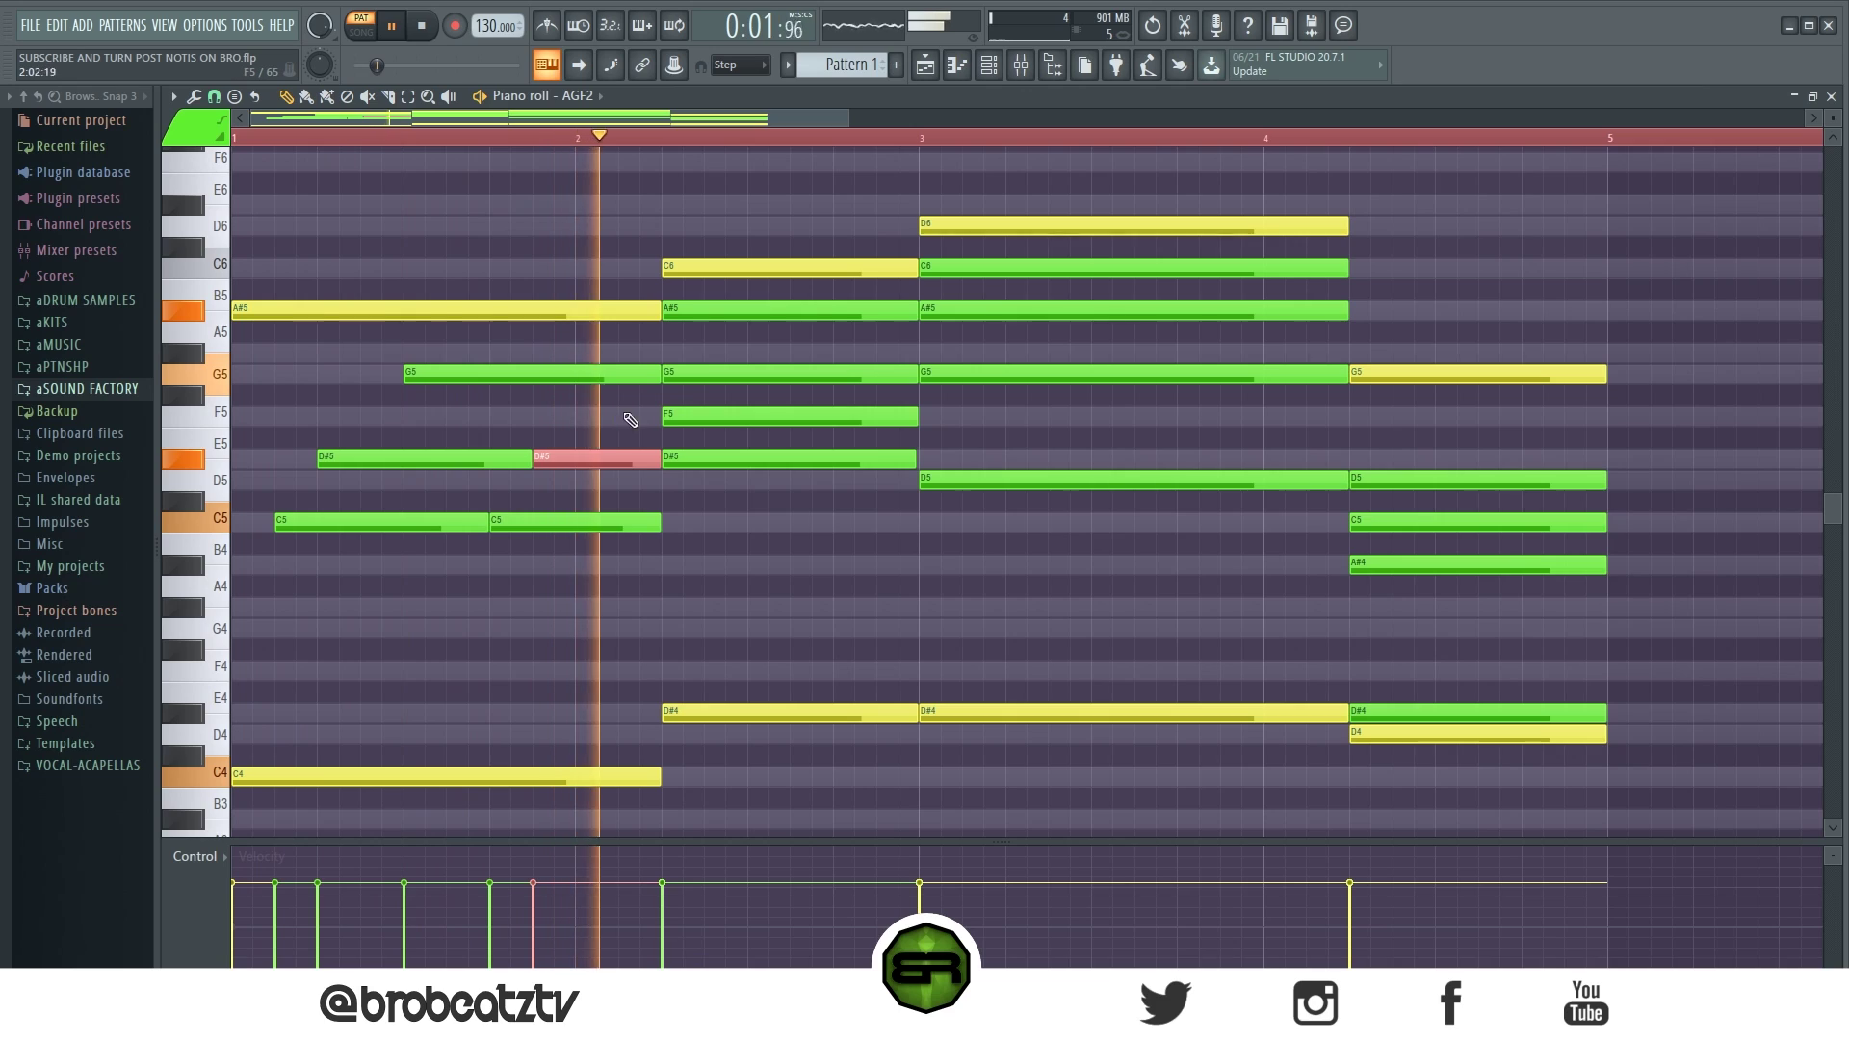
key("space")
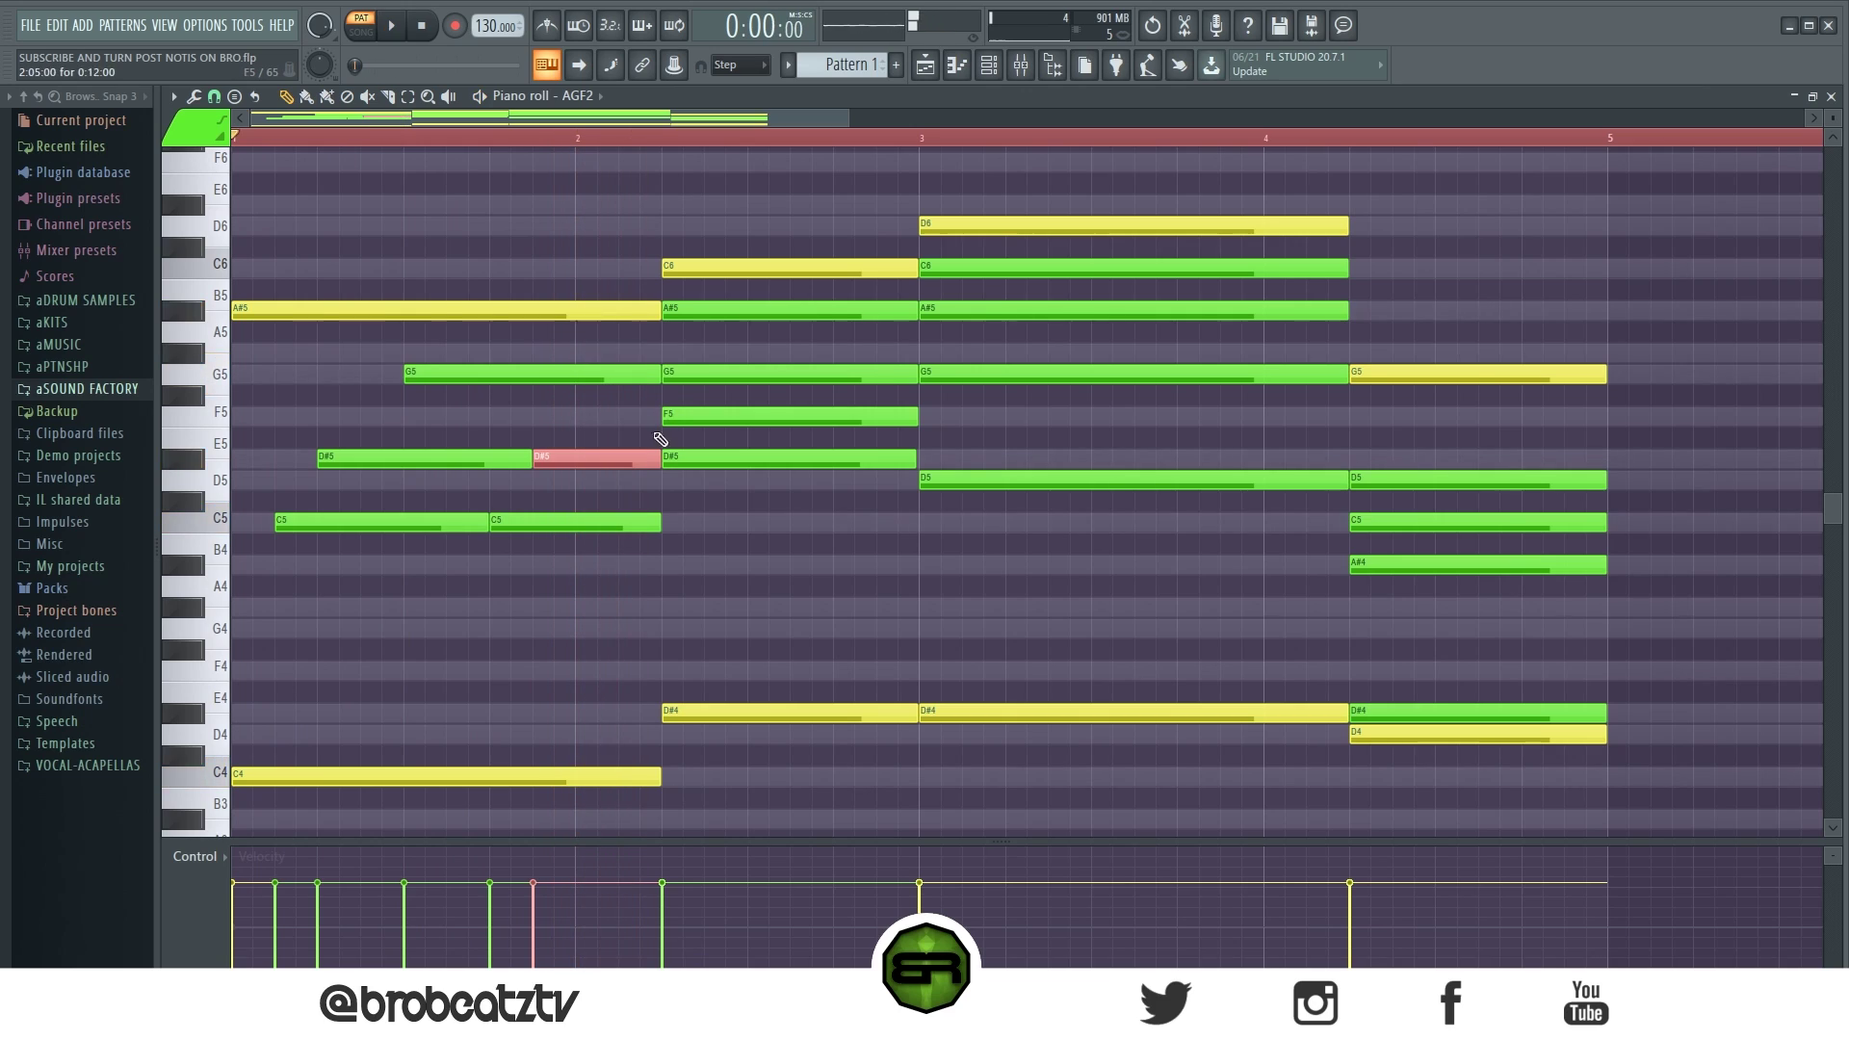
left_click(682, 334)
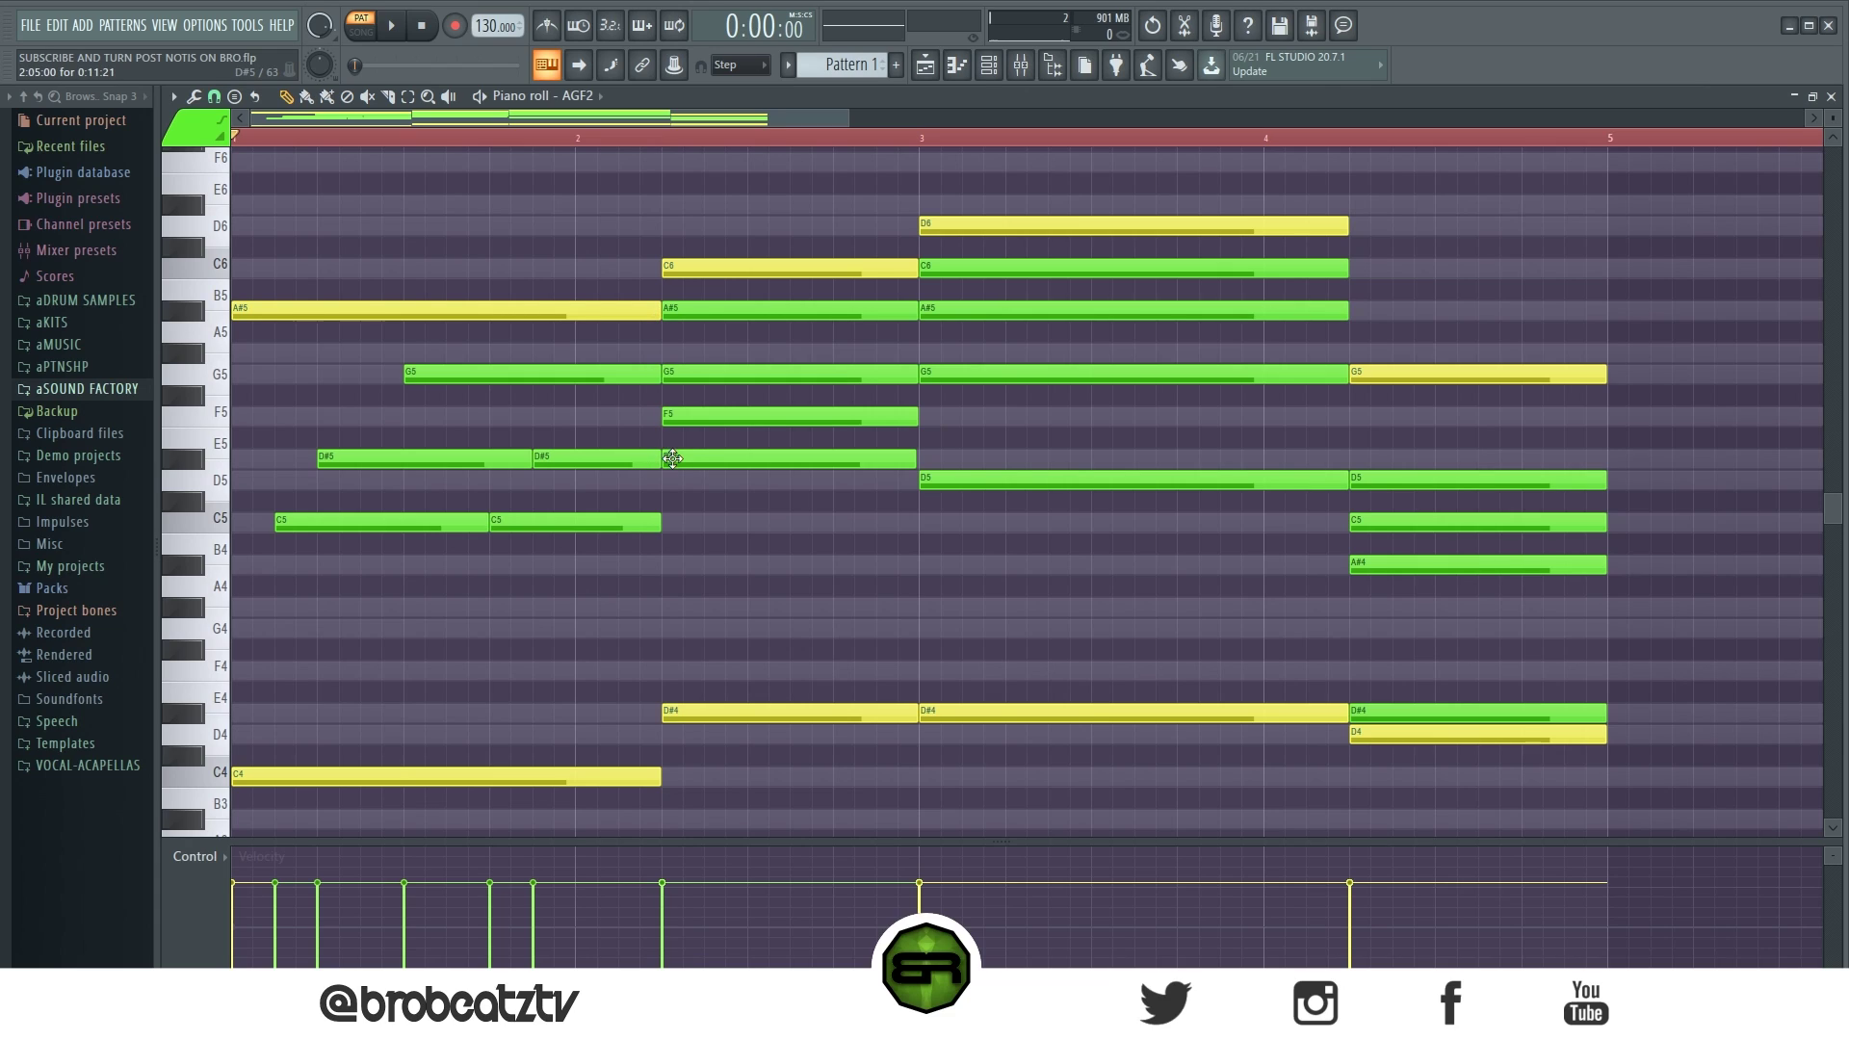
- Delay the second chord's D#5, A#5, G5 and F5 starts by 2, 4, 6 and 10 steps, and slightly trim the A#5, G5 and F5 ends
left_click_drag(665, 460, 878, 438)
left_click_drag(666, 315, 748, 318)
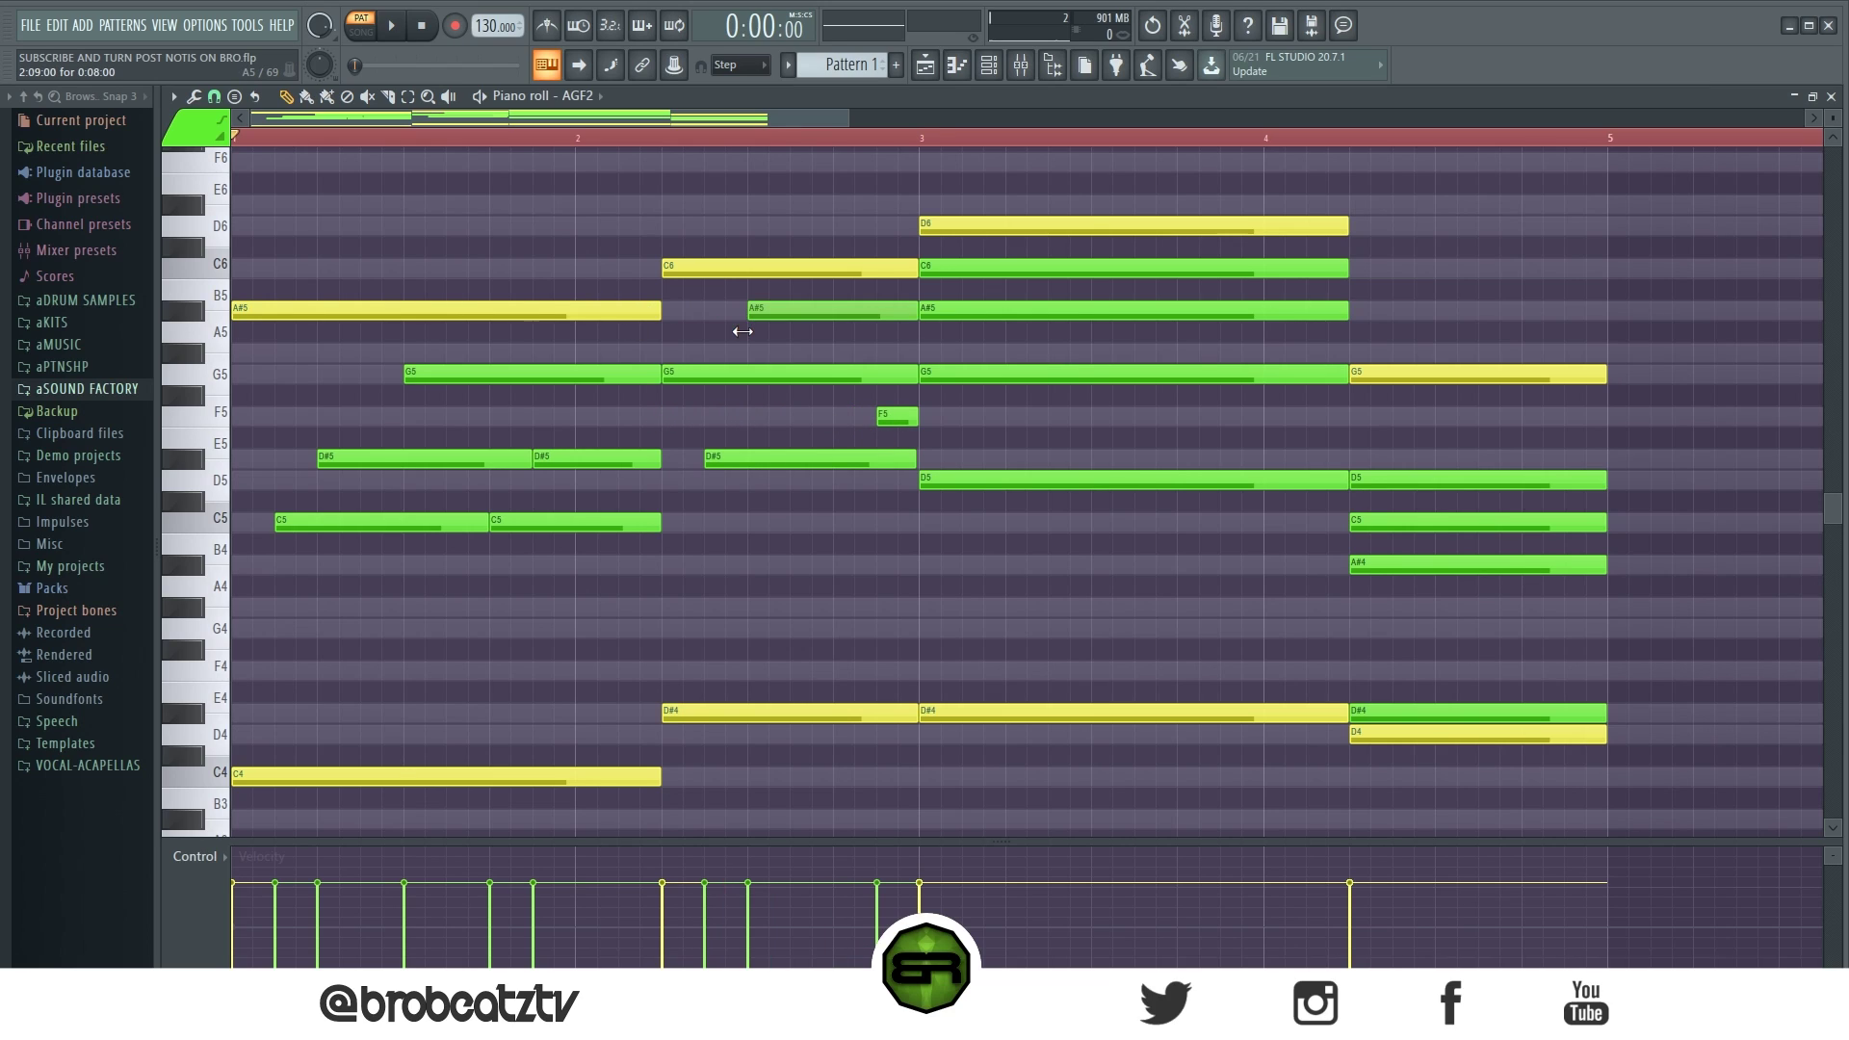
left_click_drag(669, 379, 792, 383)
key("space")
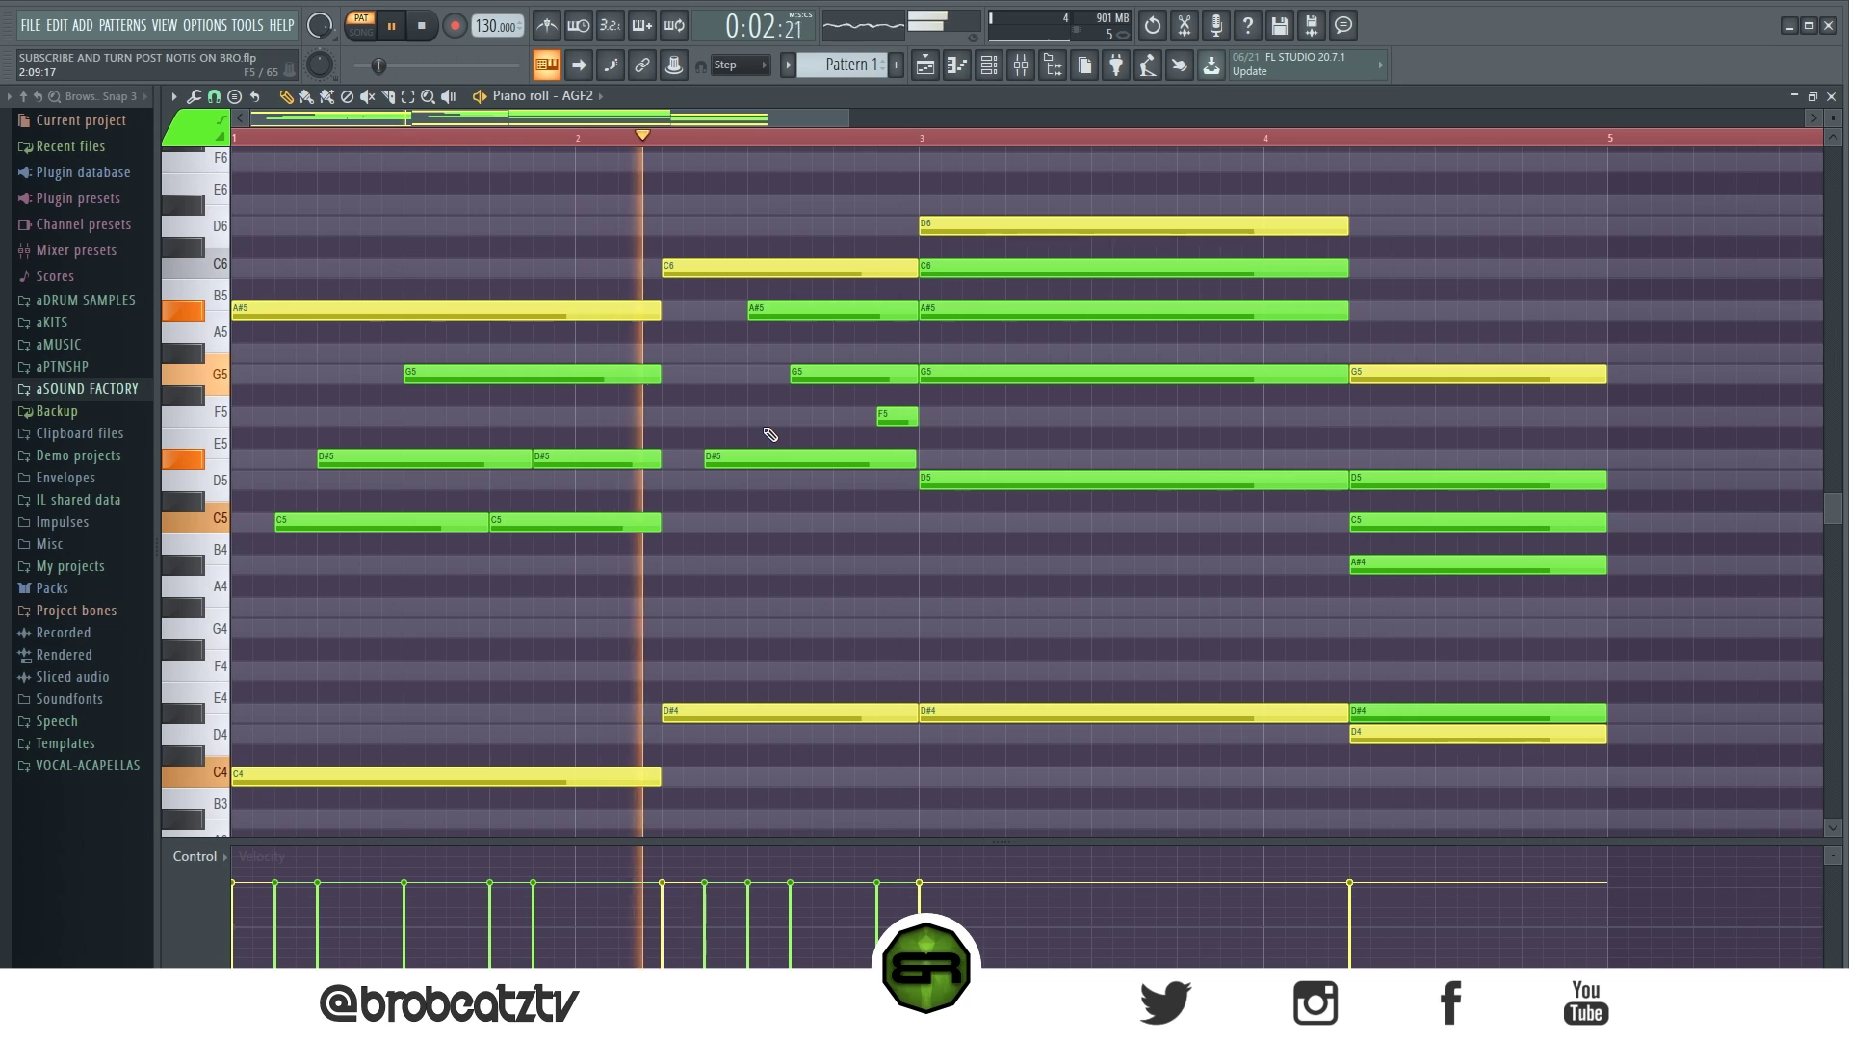
key("space")
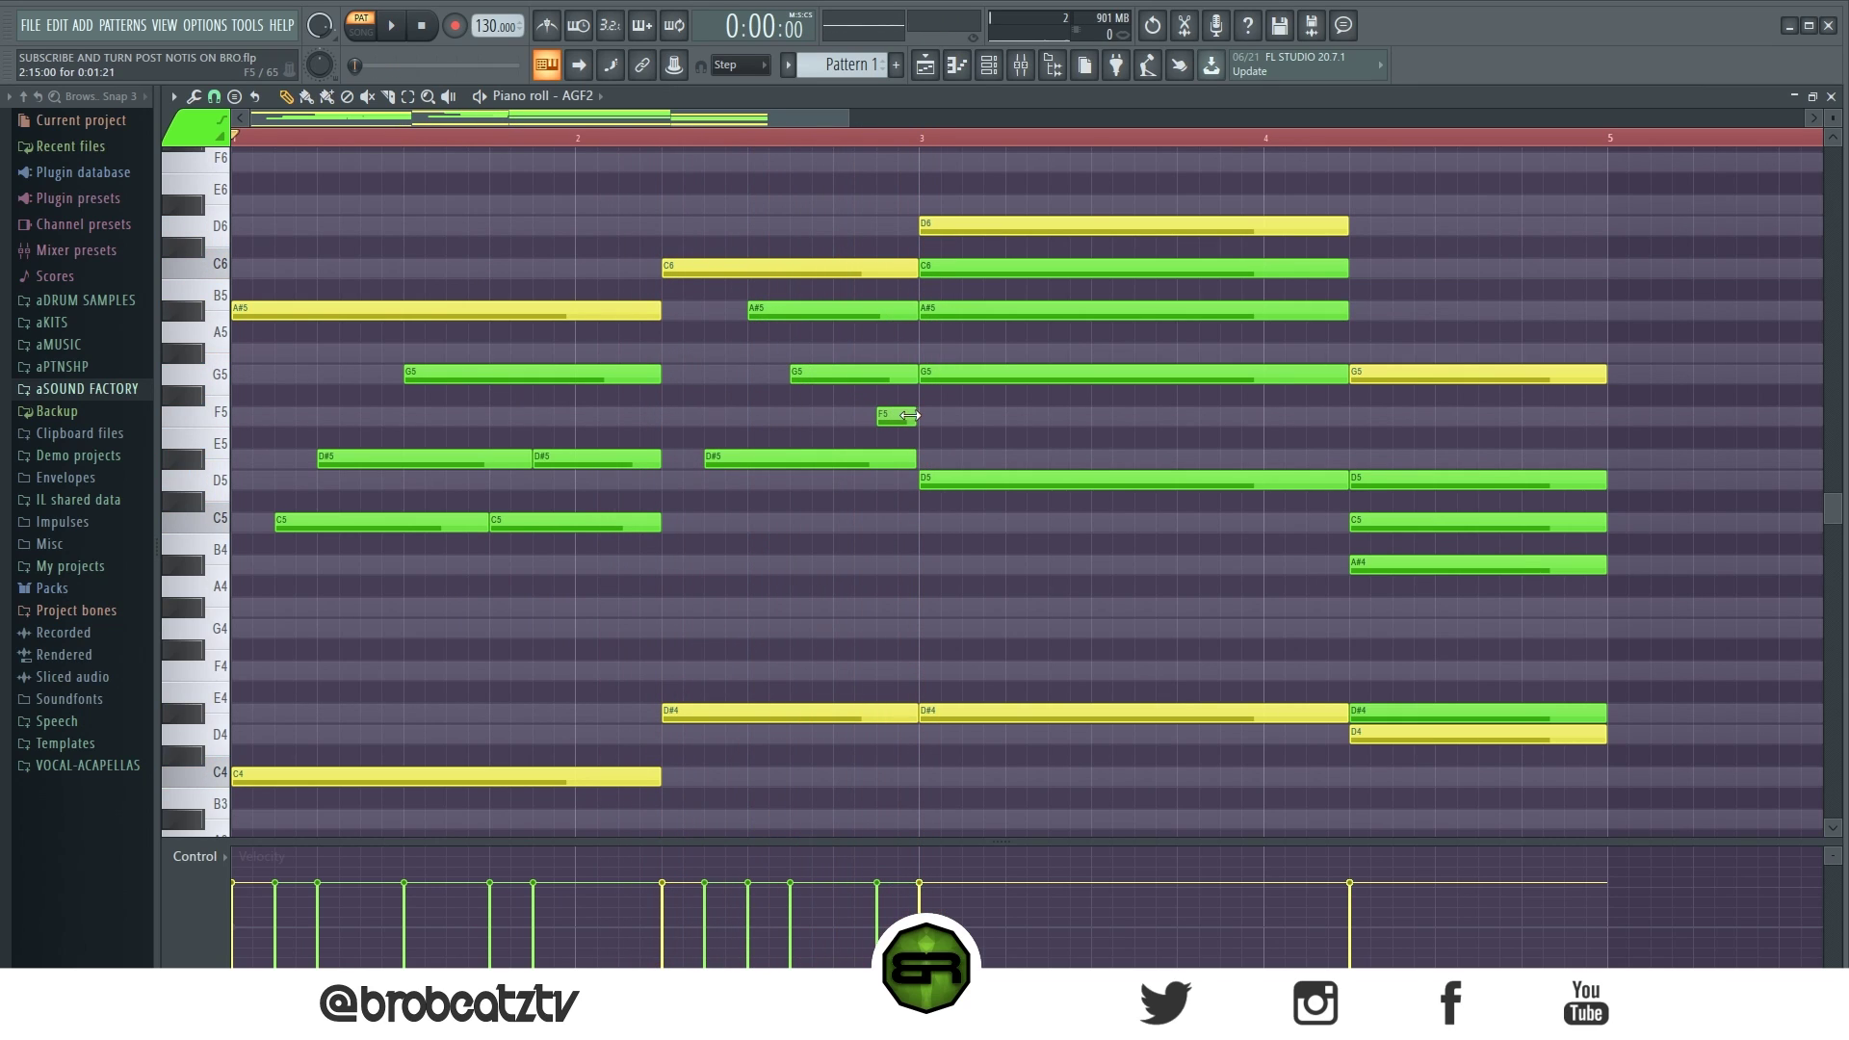
left_click_drag(900, 310, 919, 377, "ctrl")
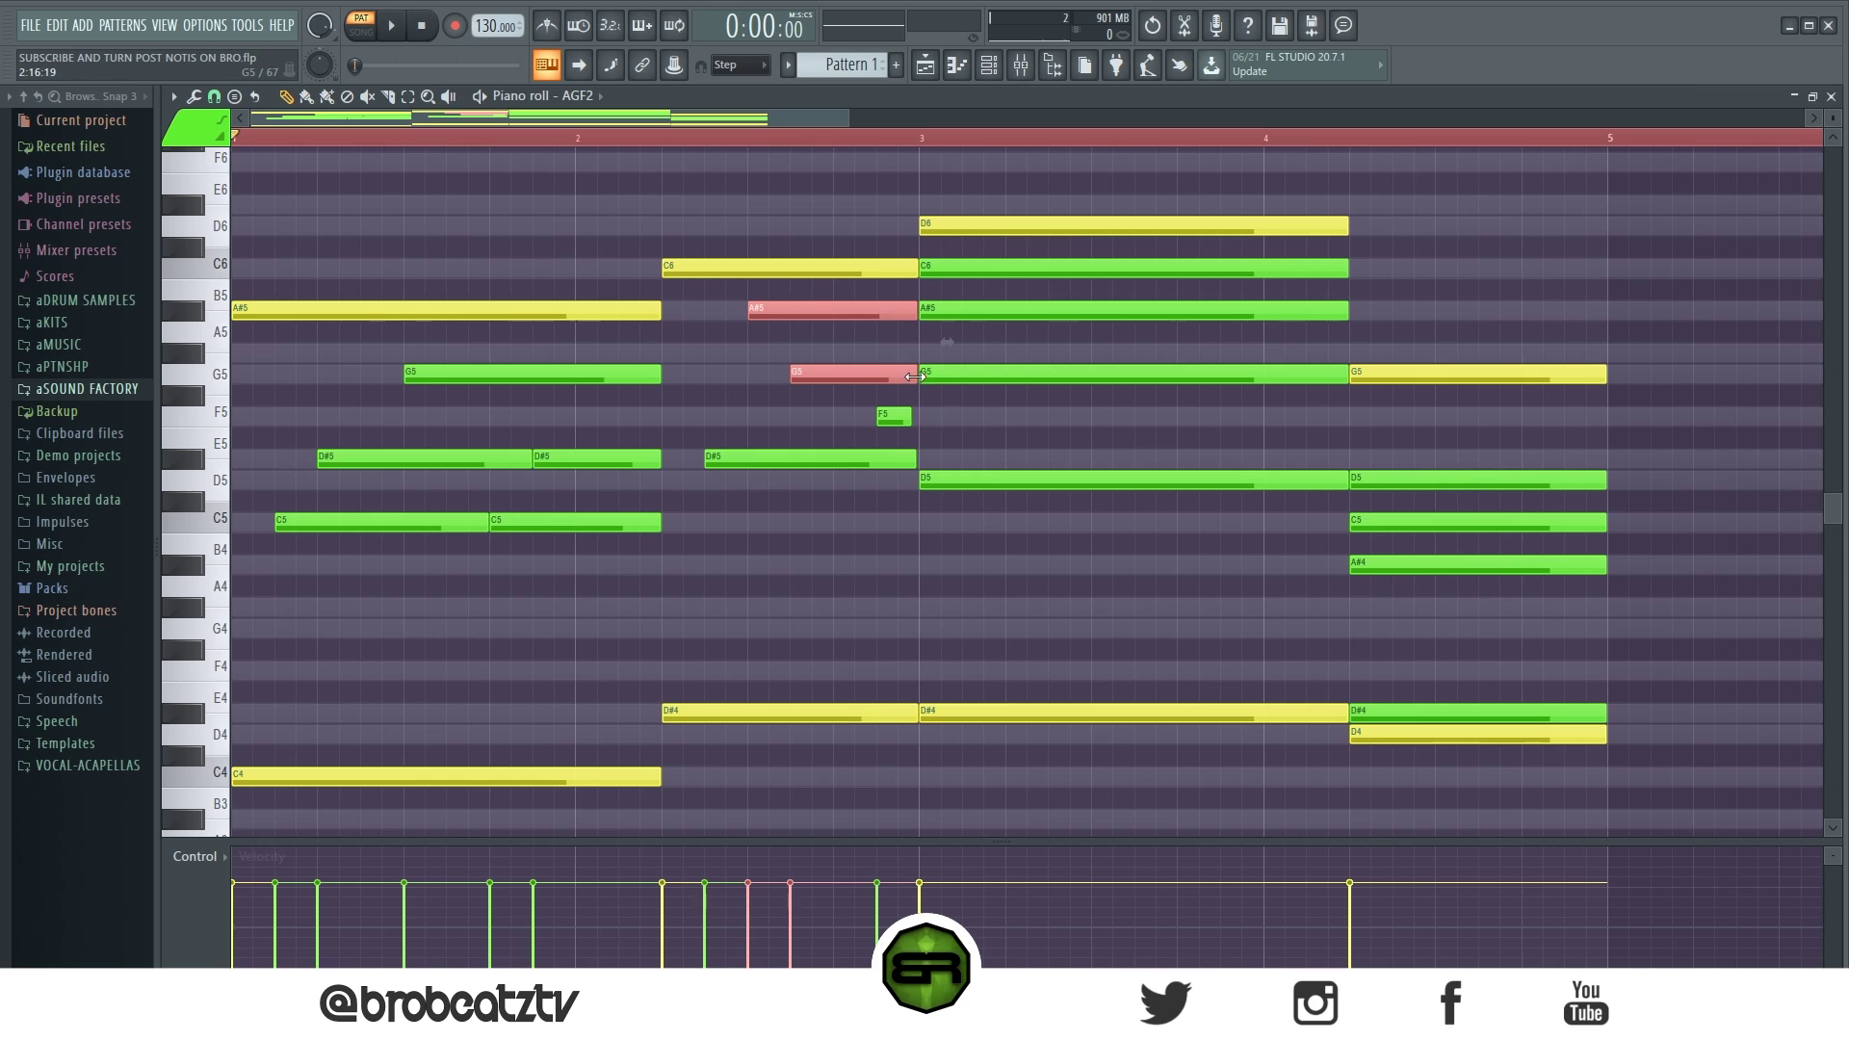
key("ctrl+d")
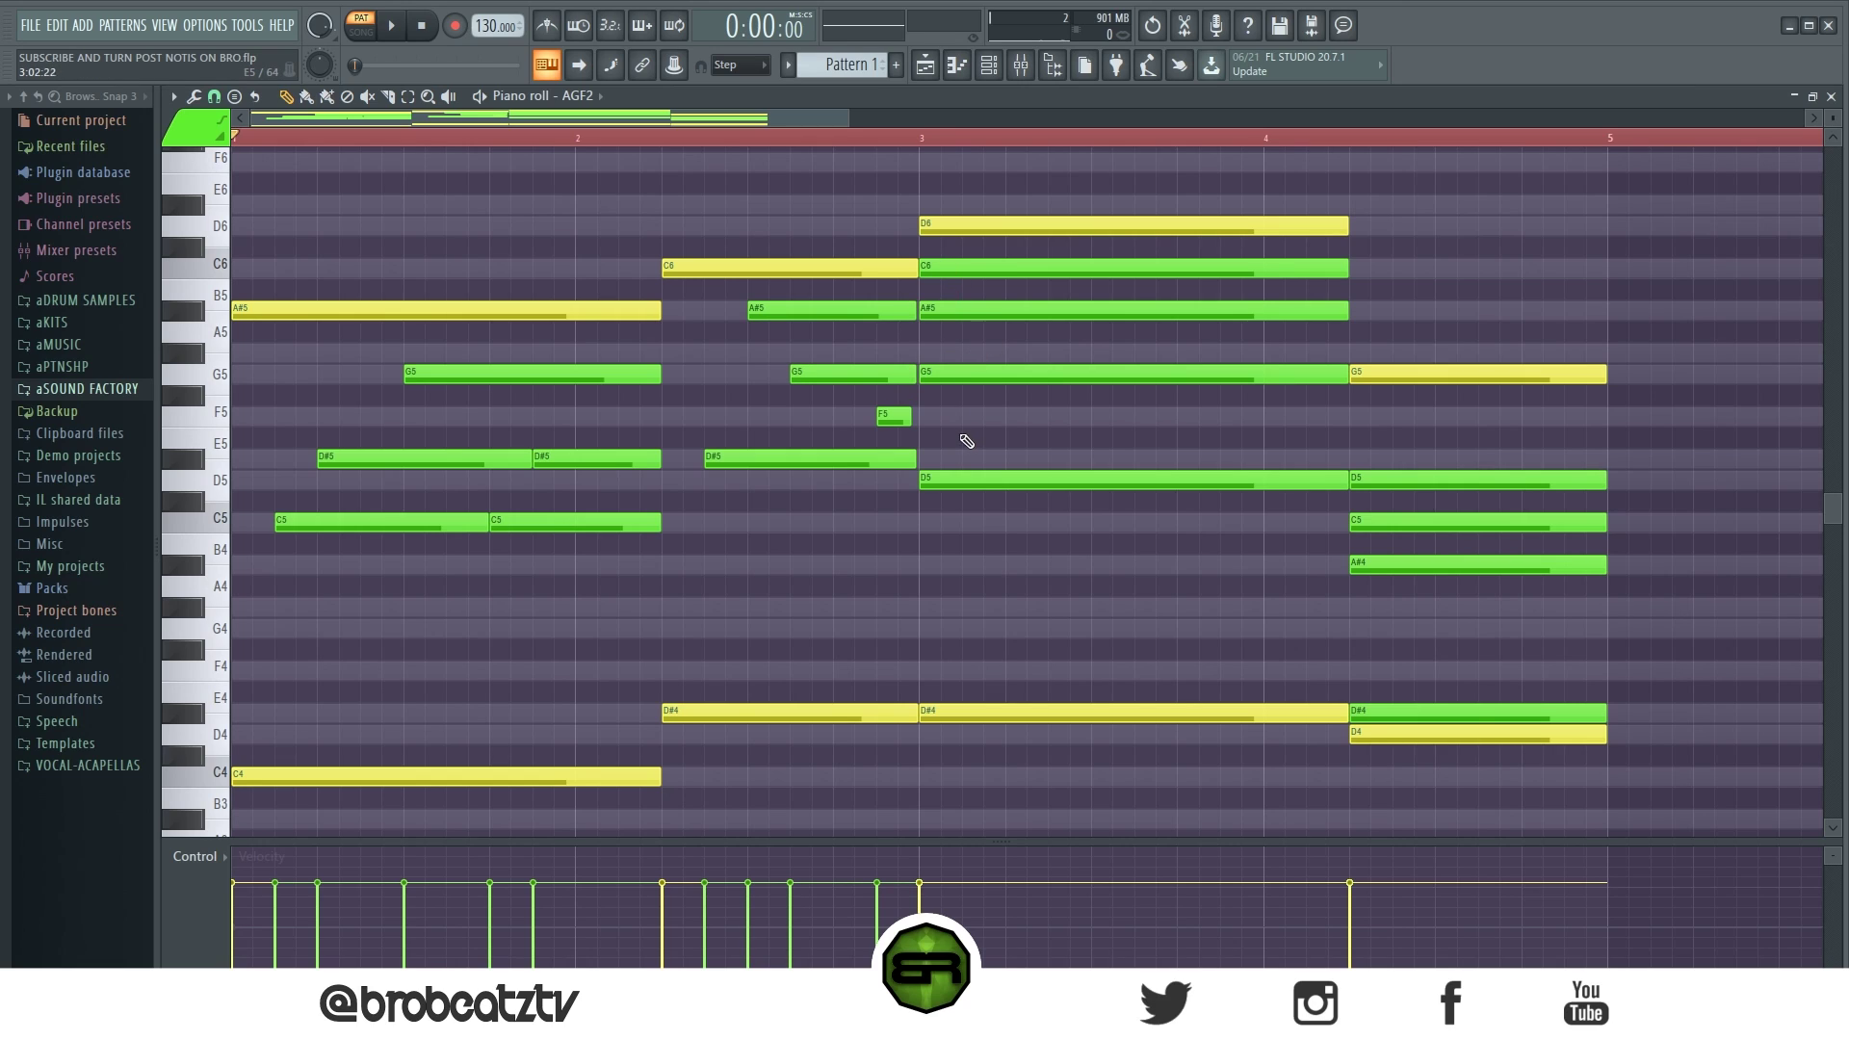
- Delay the third chord's D5, G5, A#5 and C6 starts by 2, 4, 4 and 8 steps, and play the pattern
left_click(923, 481)
left_click_drag(920, 481, 962, 490)
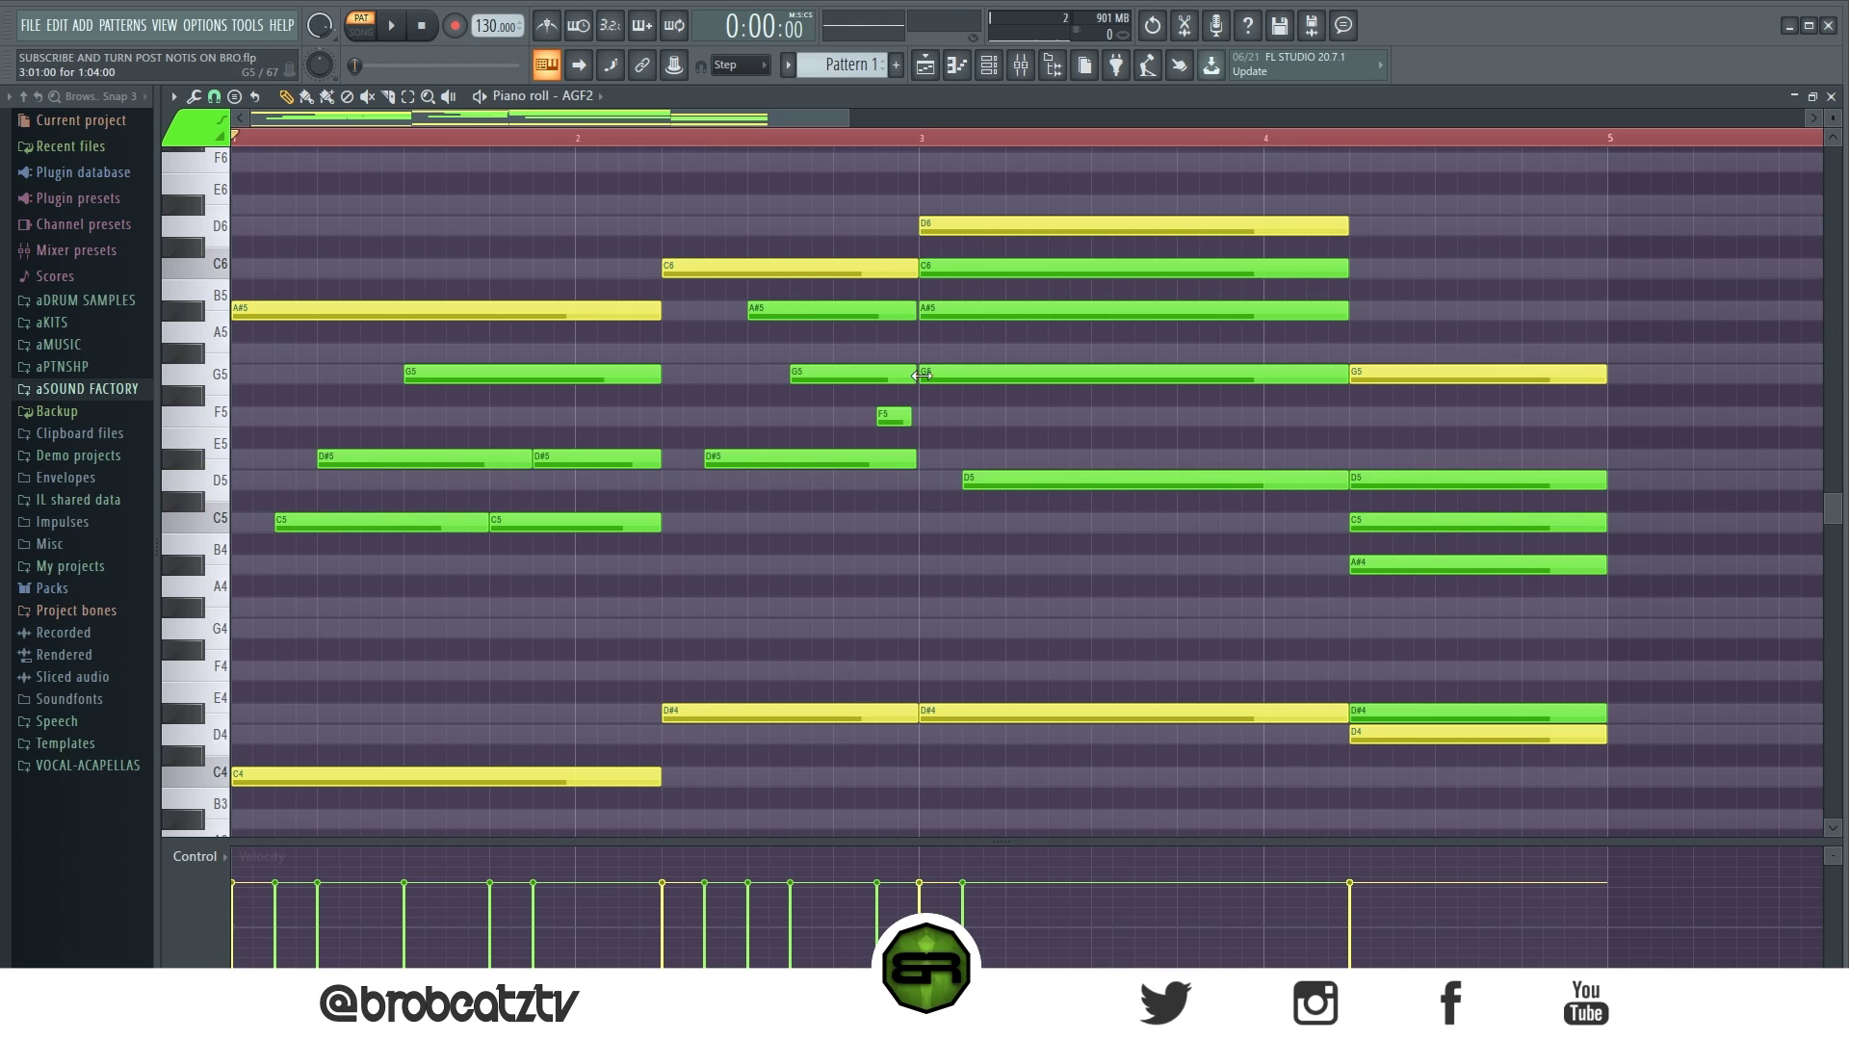
left_click_drag(922, 376, 1009, 377)
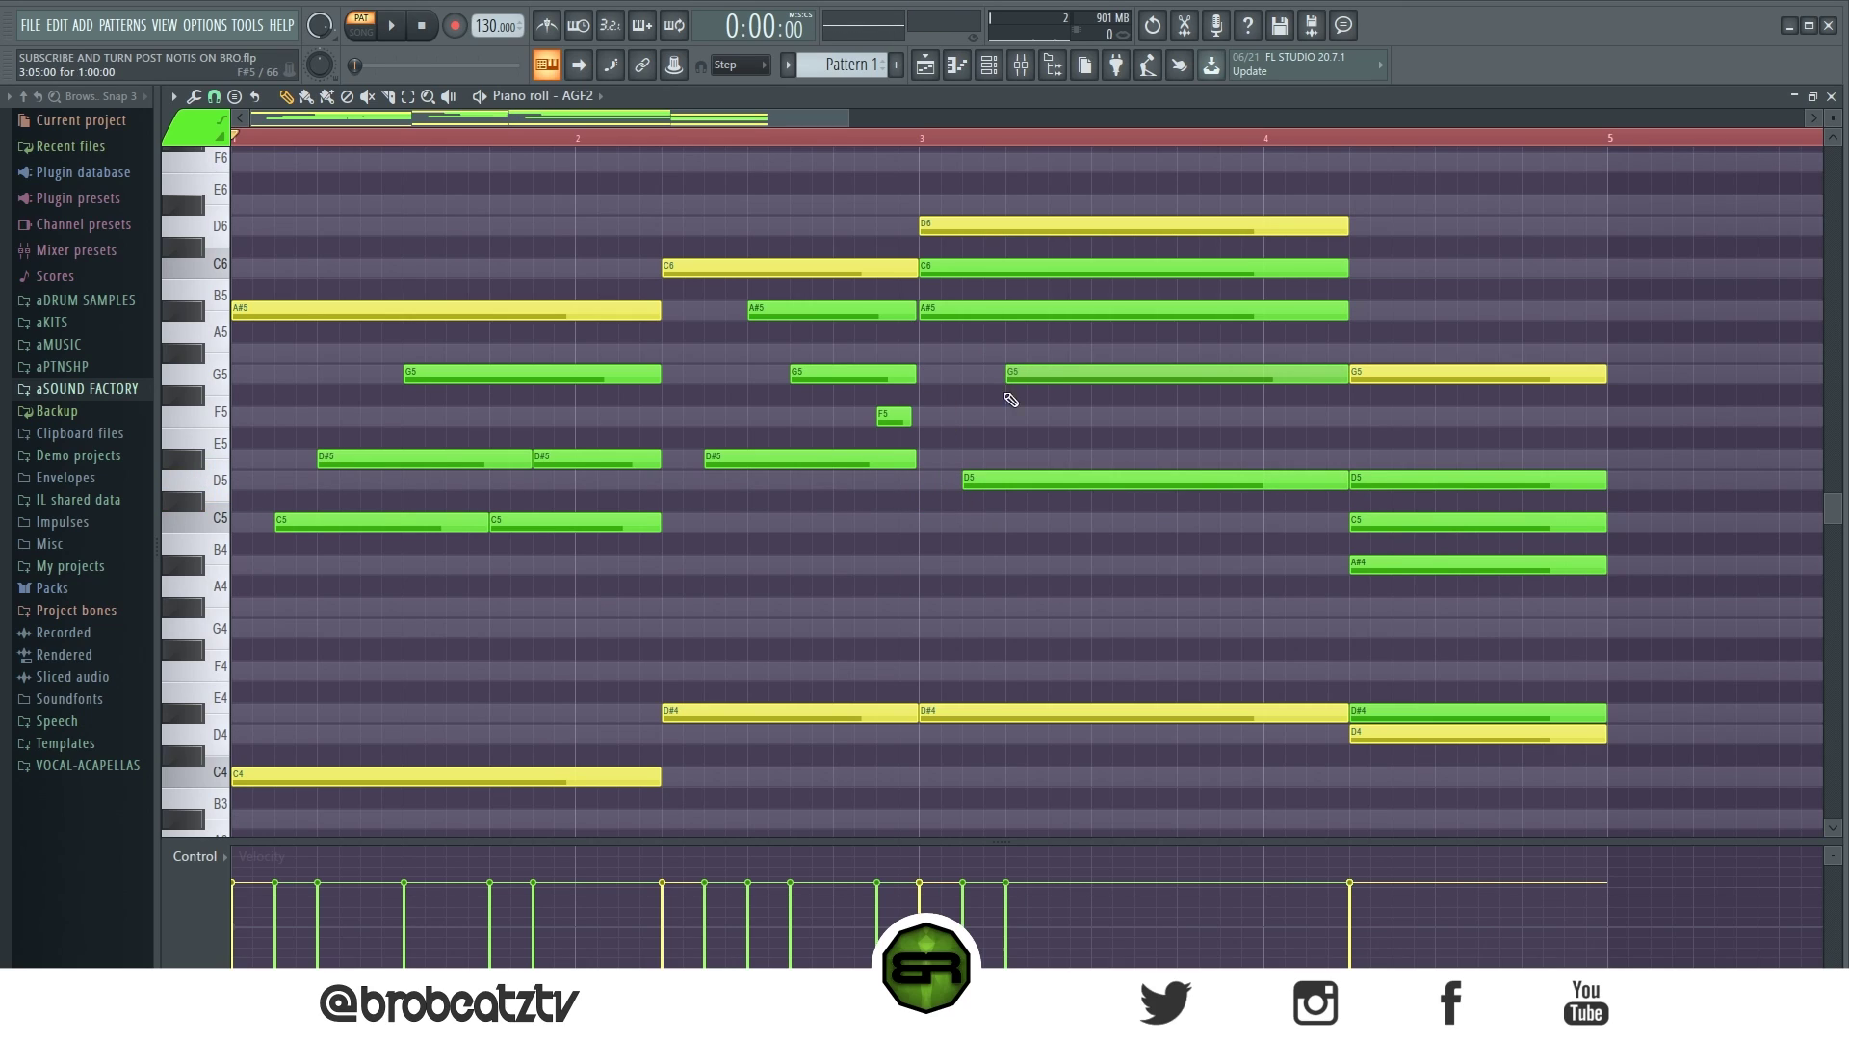
left_click_drag(925, 313, 1008, 315)
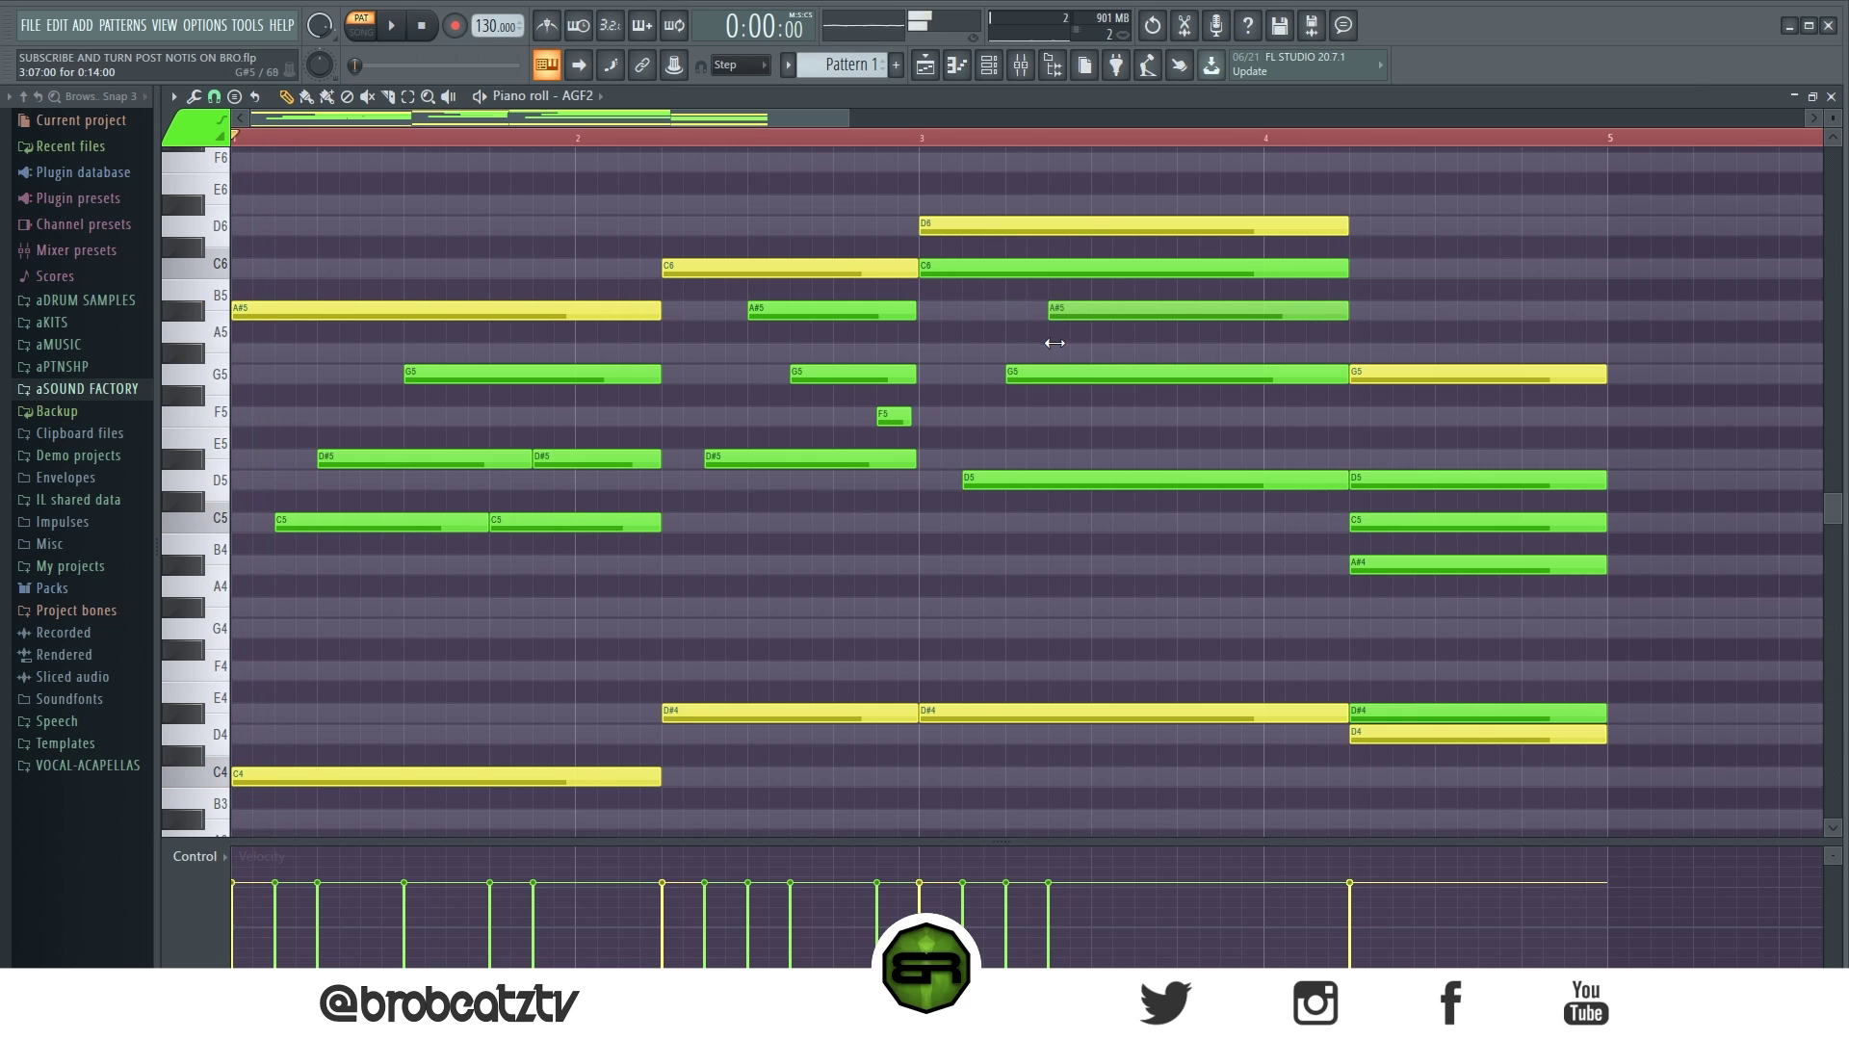
key("space")
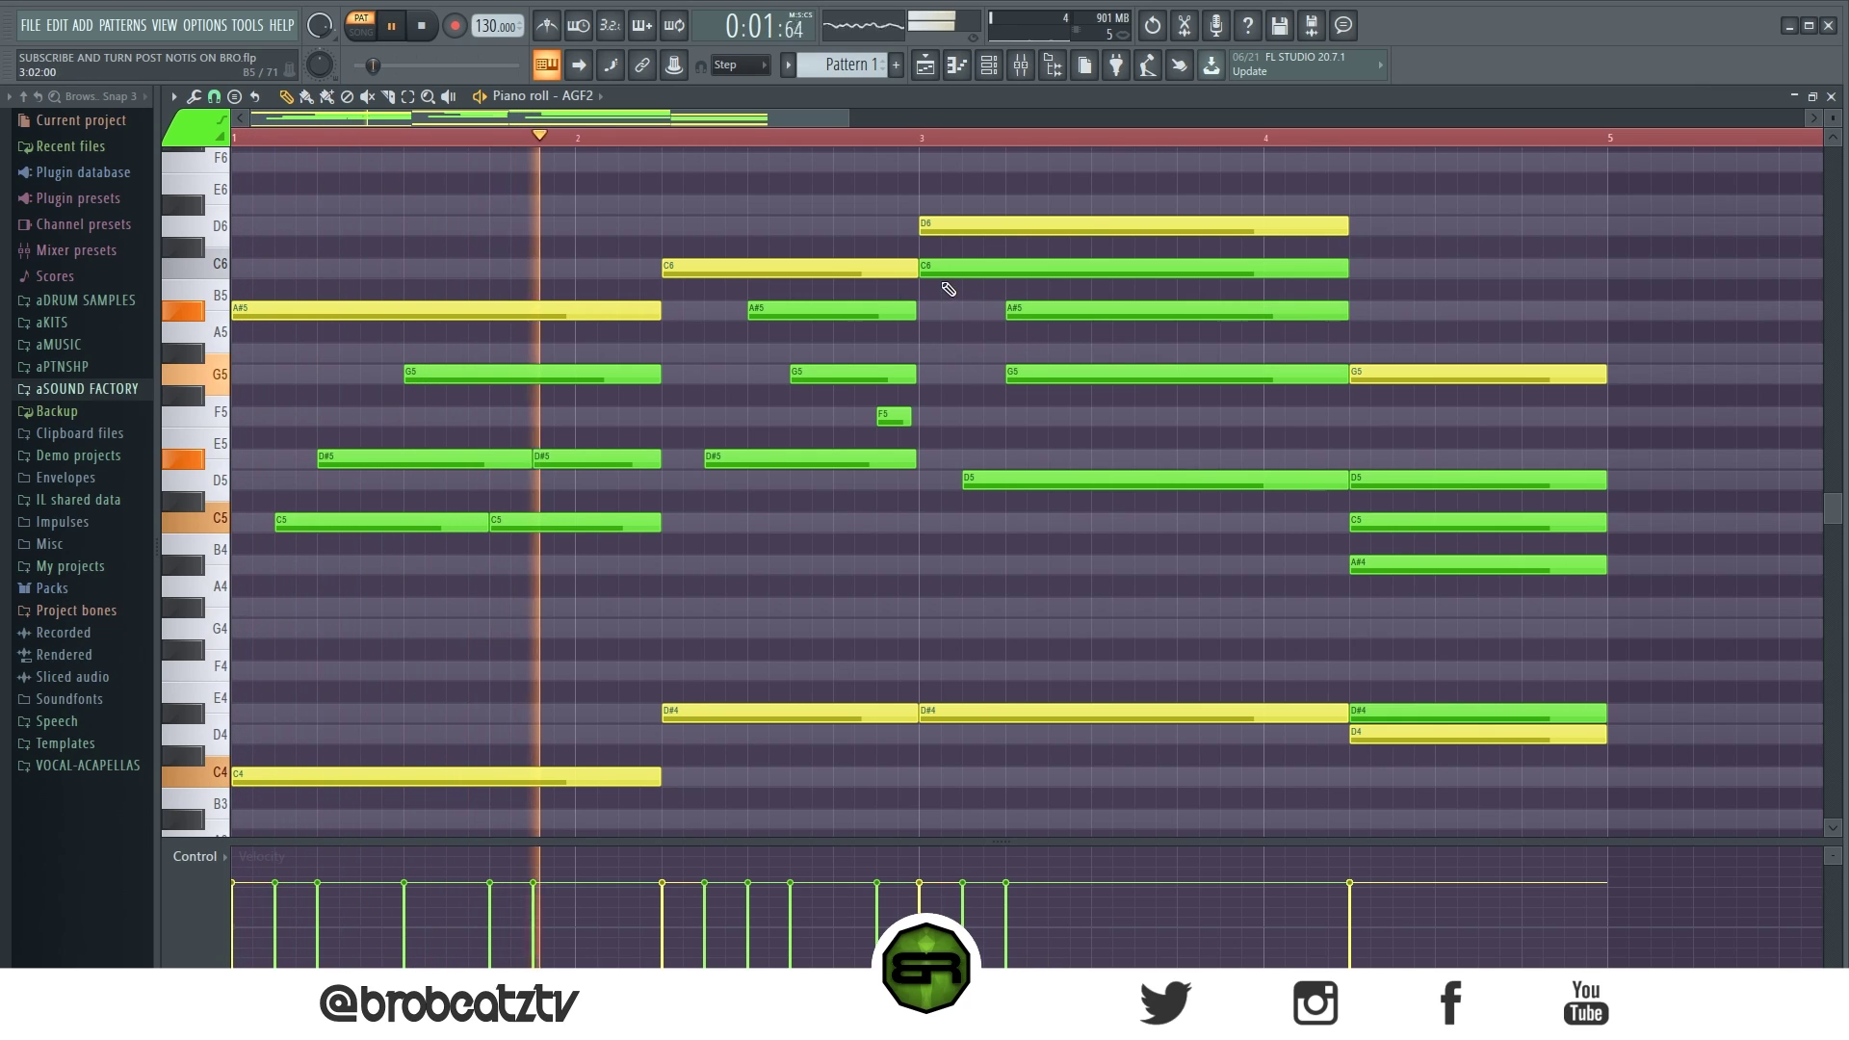
left_click_drag(923, 277, 1094, 277)
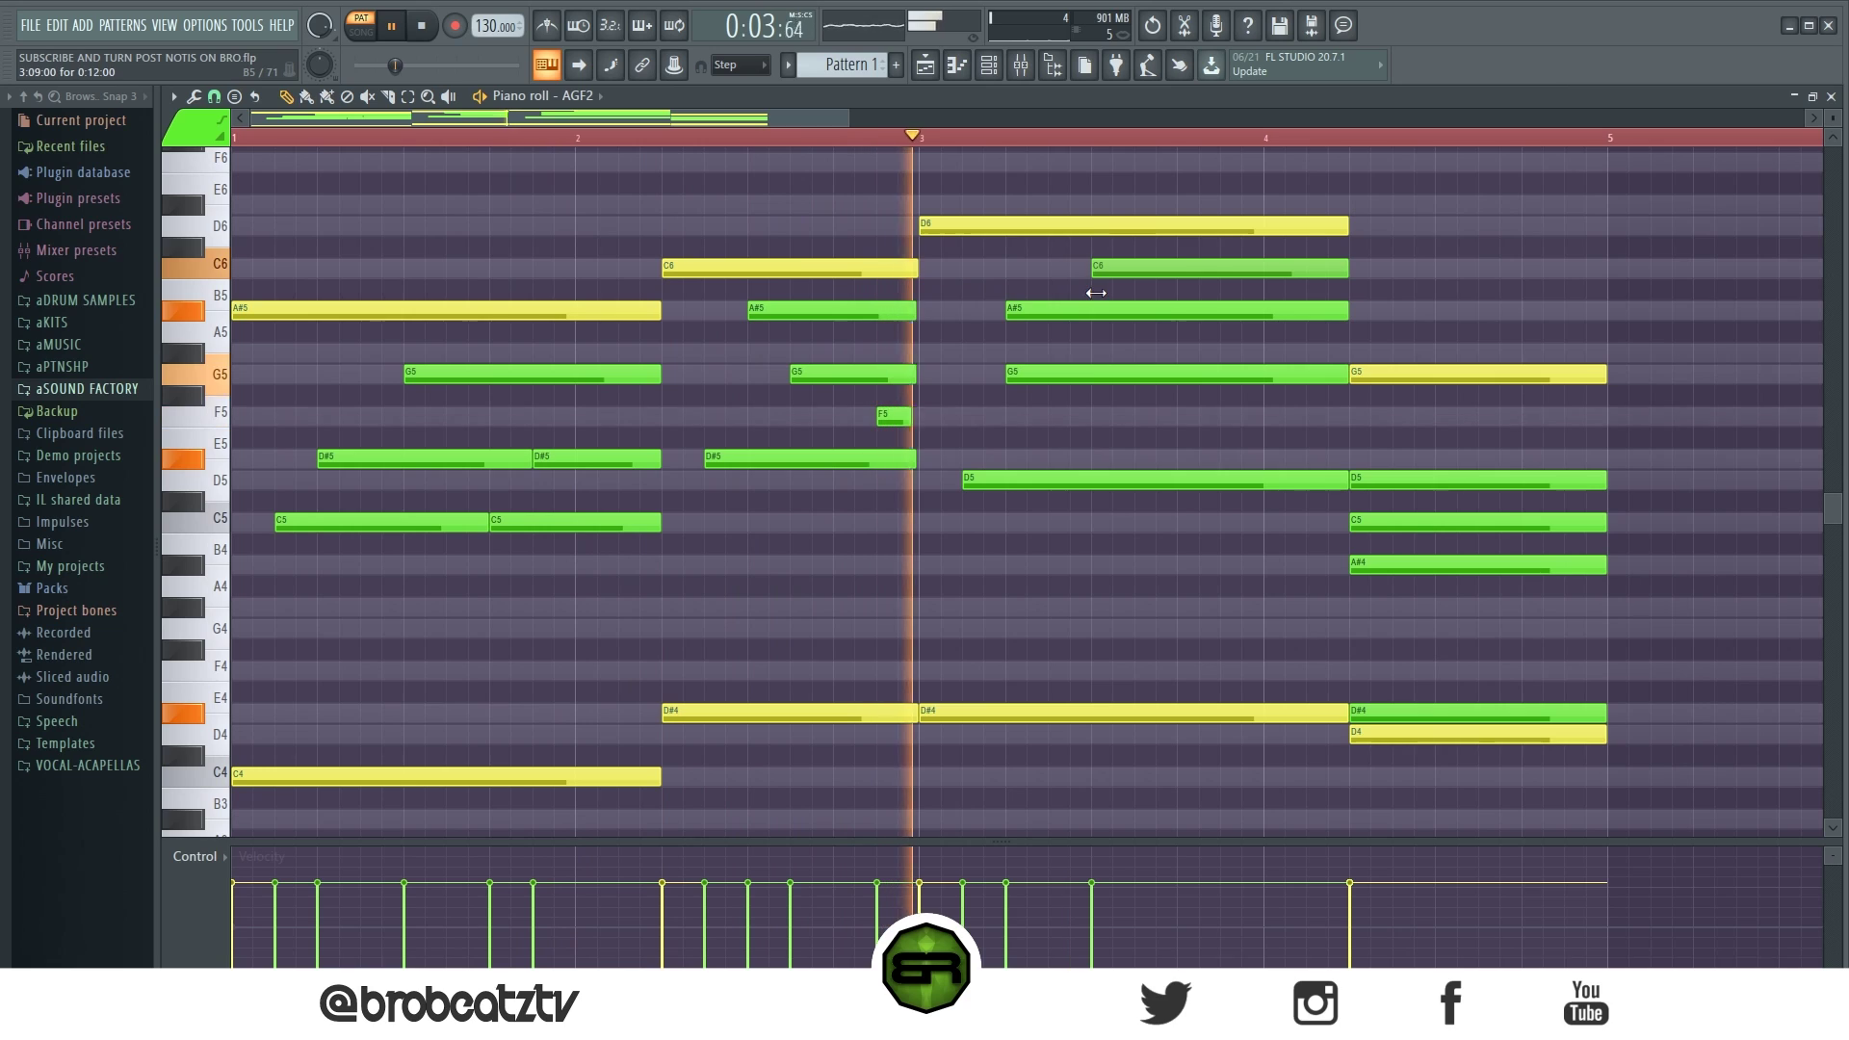
key("space")
key("space")
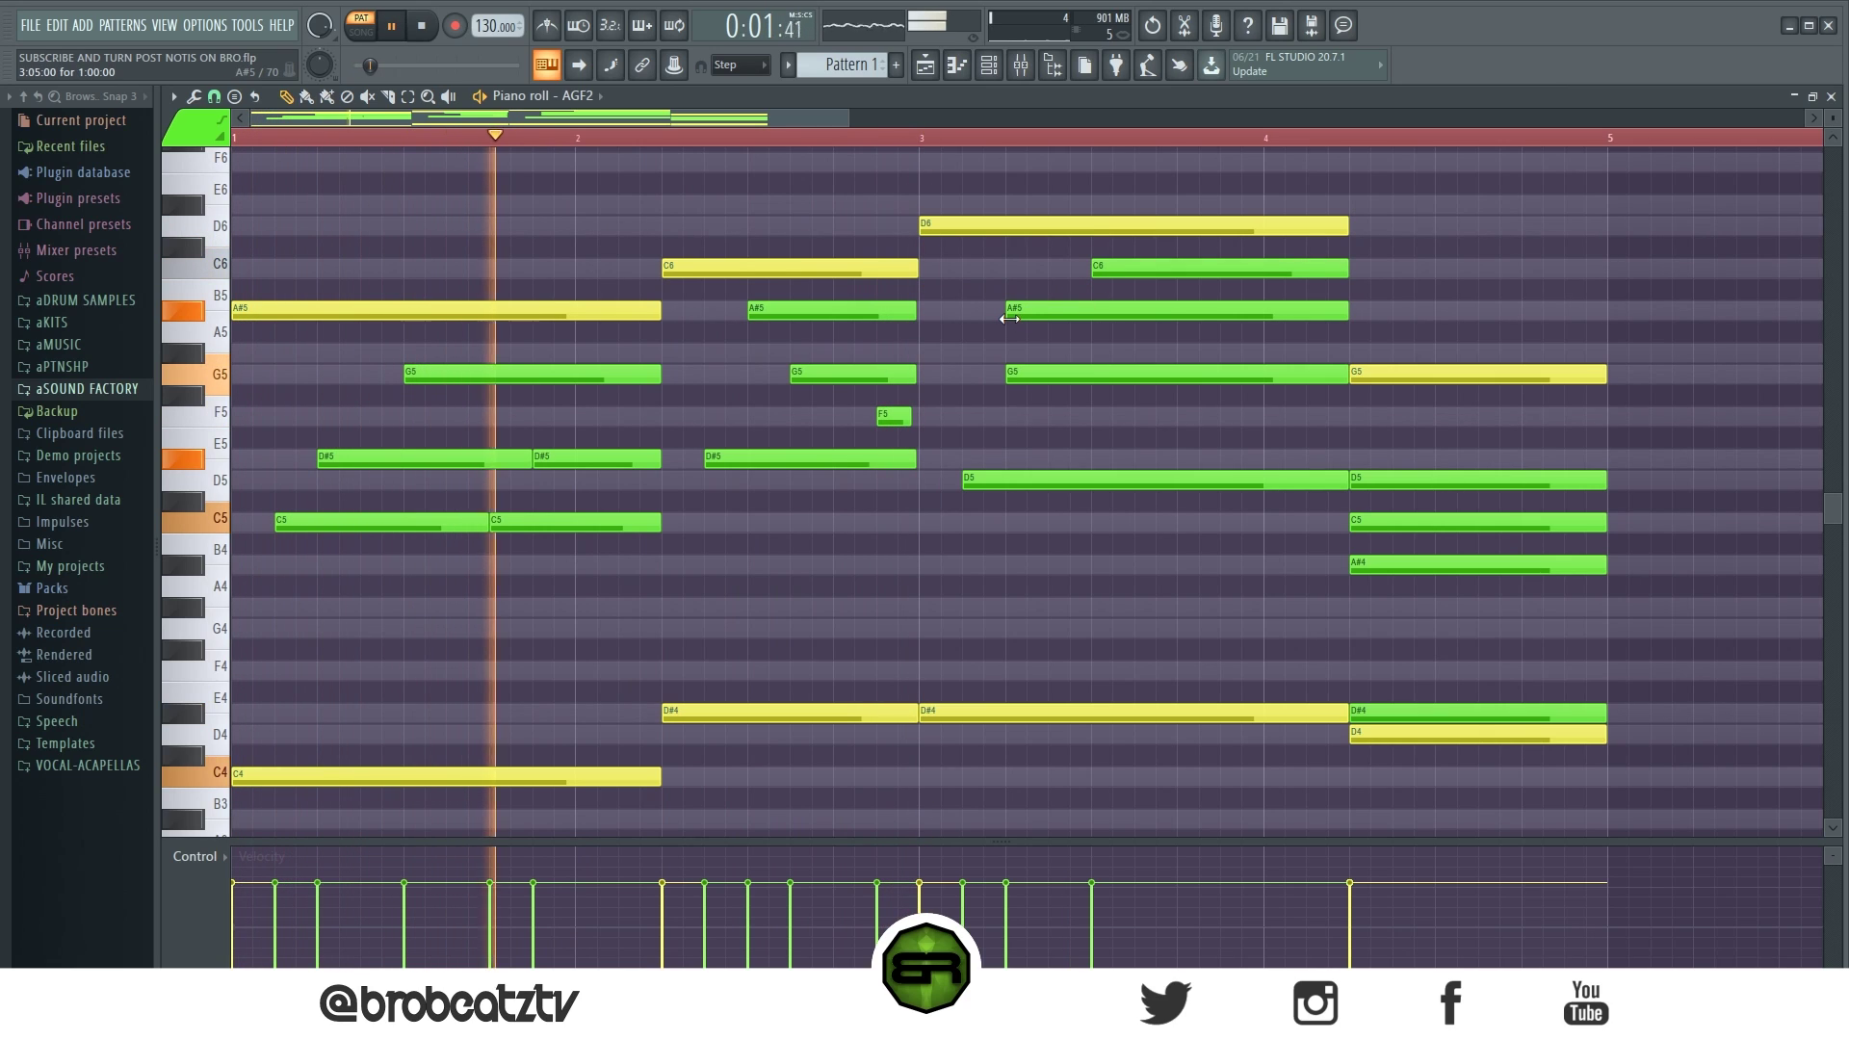
key("space")
- Delay the third chord's A#5 start to 3:15, slice its D5 at 3:13, and play the pattern
left_click_drag(1008, 318, 1230, 324)
key("space")
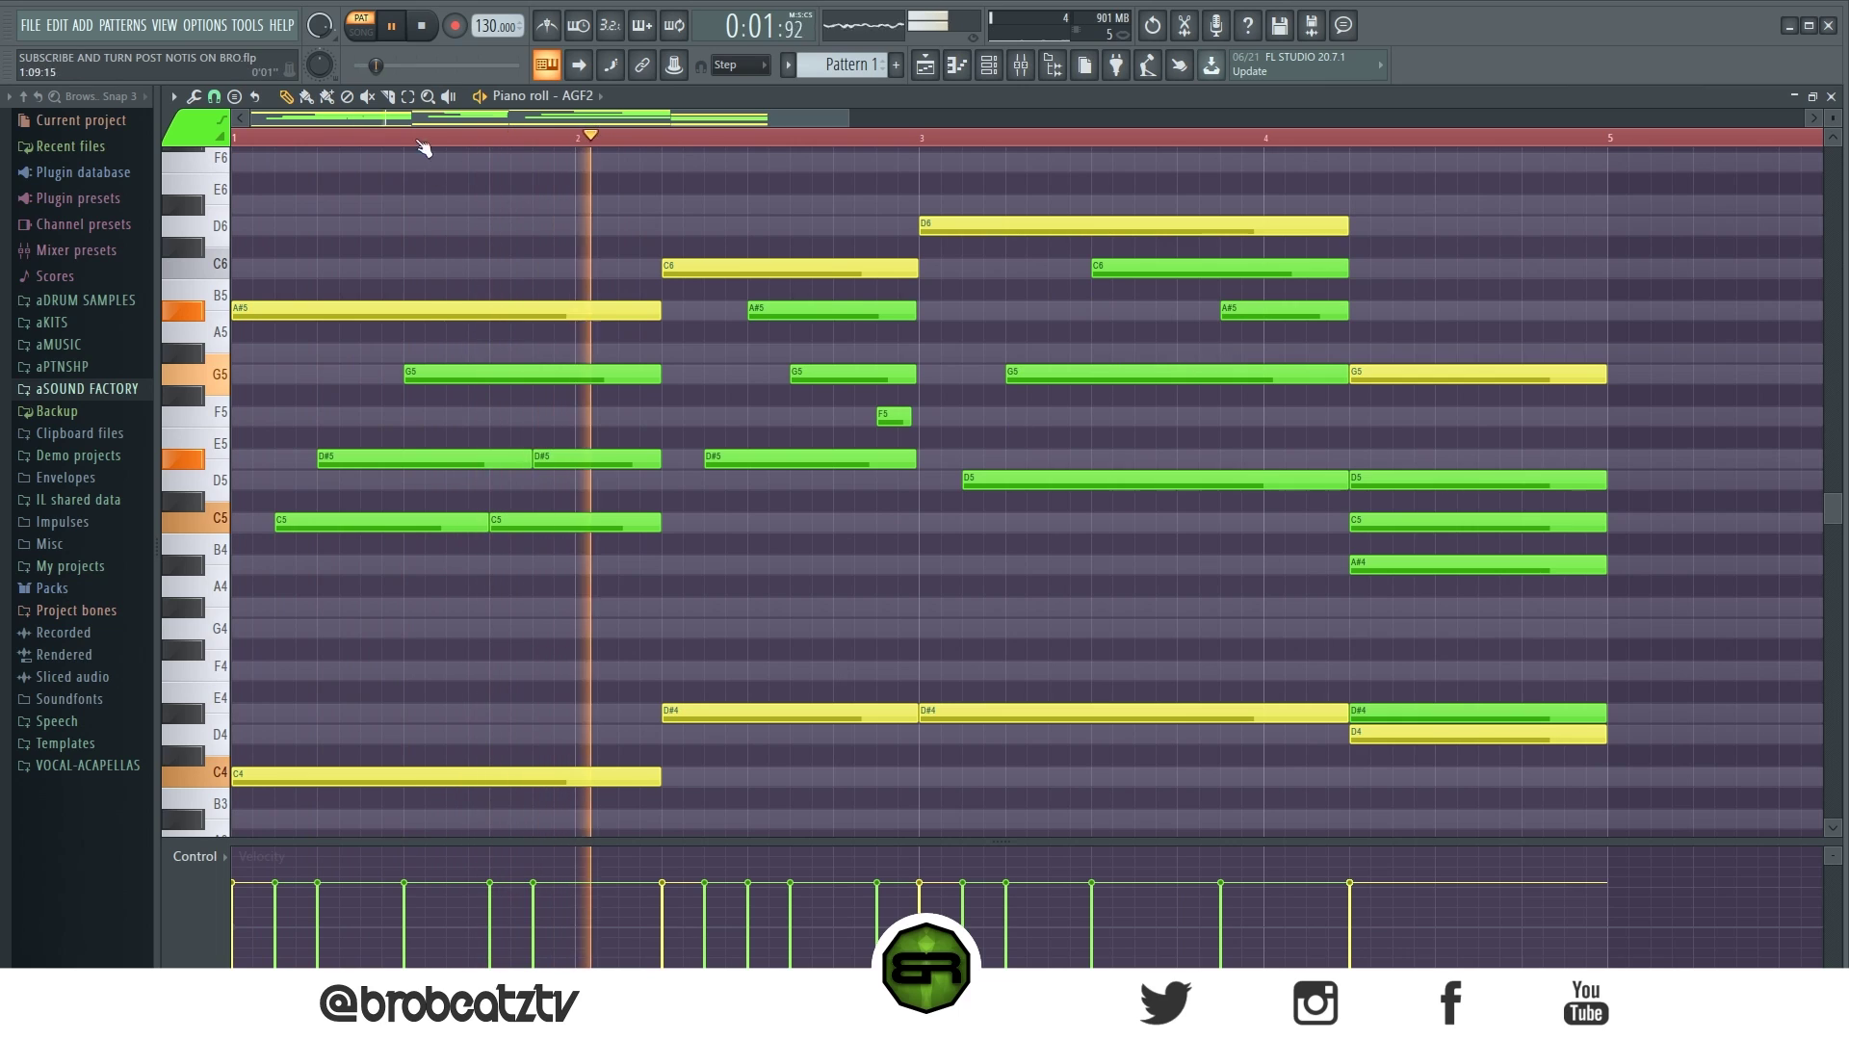
key("c")
left_click_drag(1177, 468, 1180, 537)
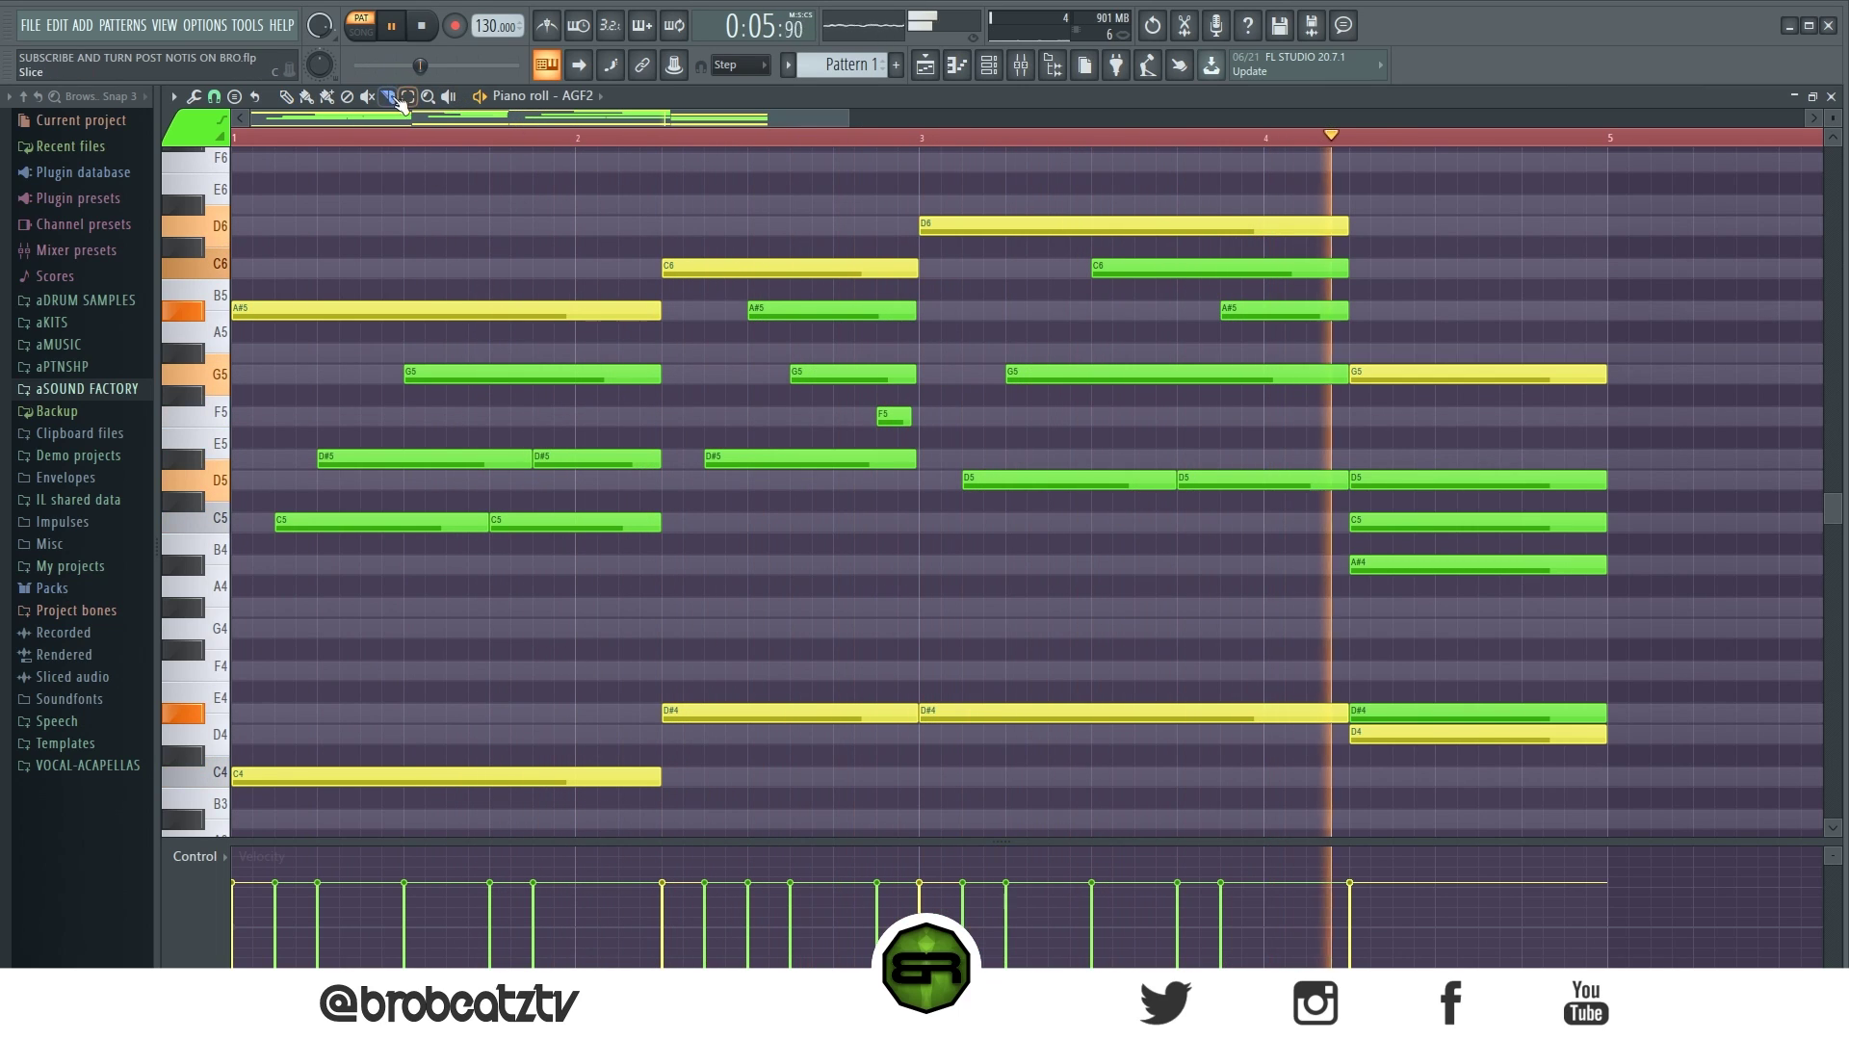
key("space")
key("p")
key("space")
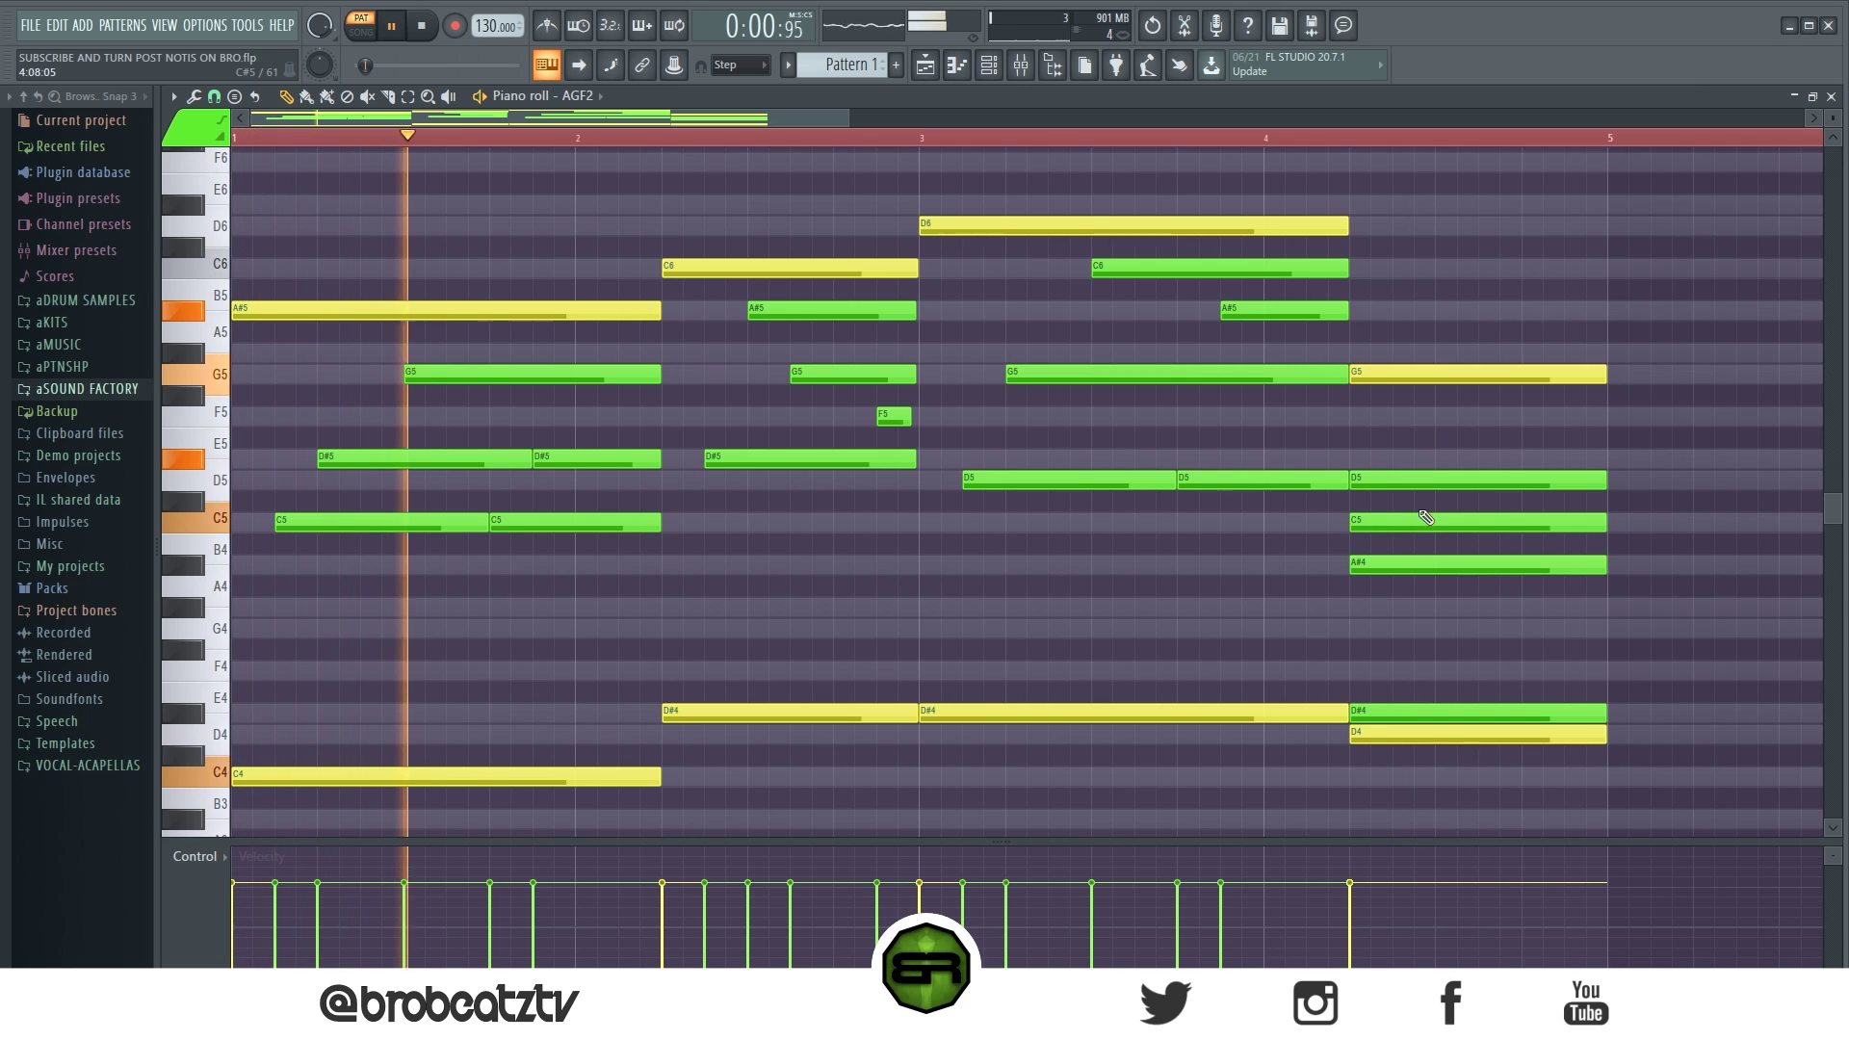
key("space")
- Delay the fourth chord's A#4, C5 and D5 starts by 2, 4 and 8 steps, and play the pattern
left_click_drag(1351, 569, 1386, 577)
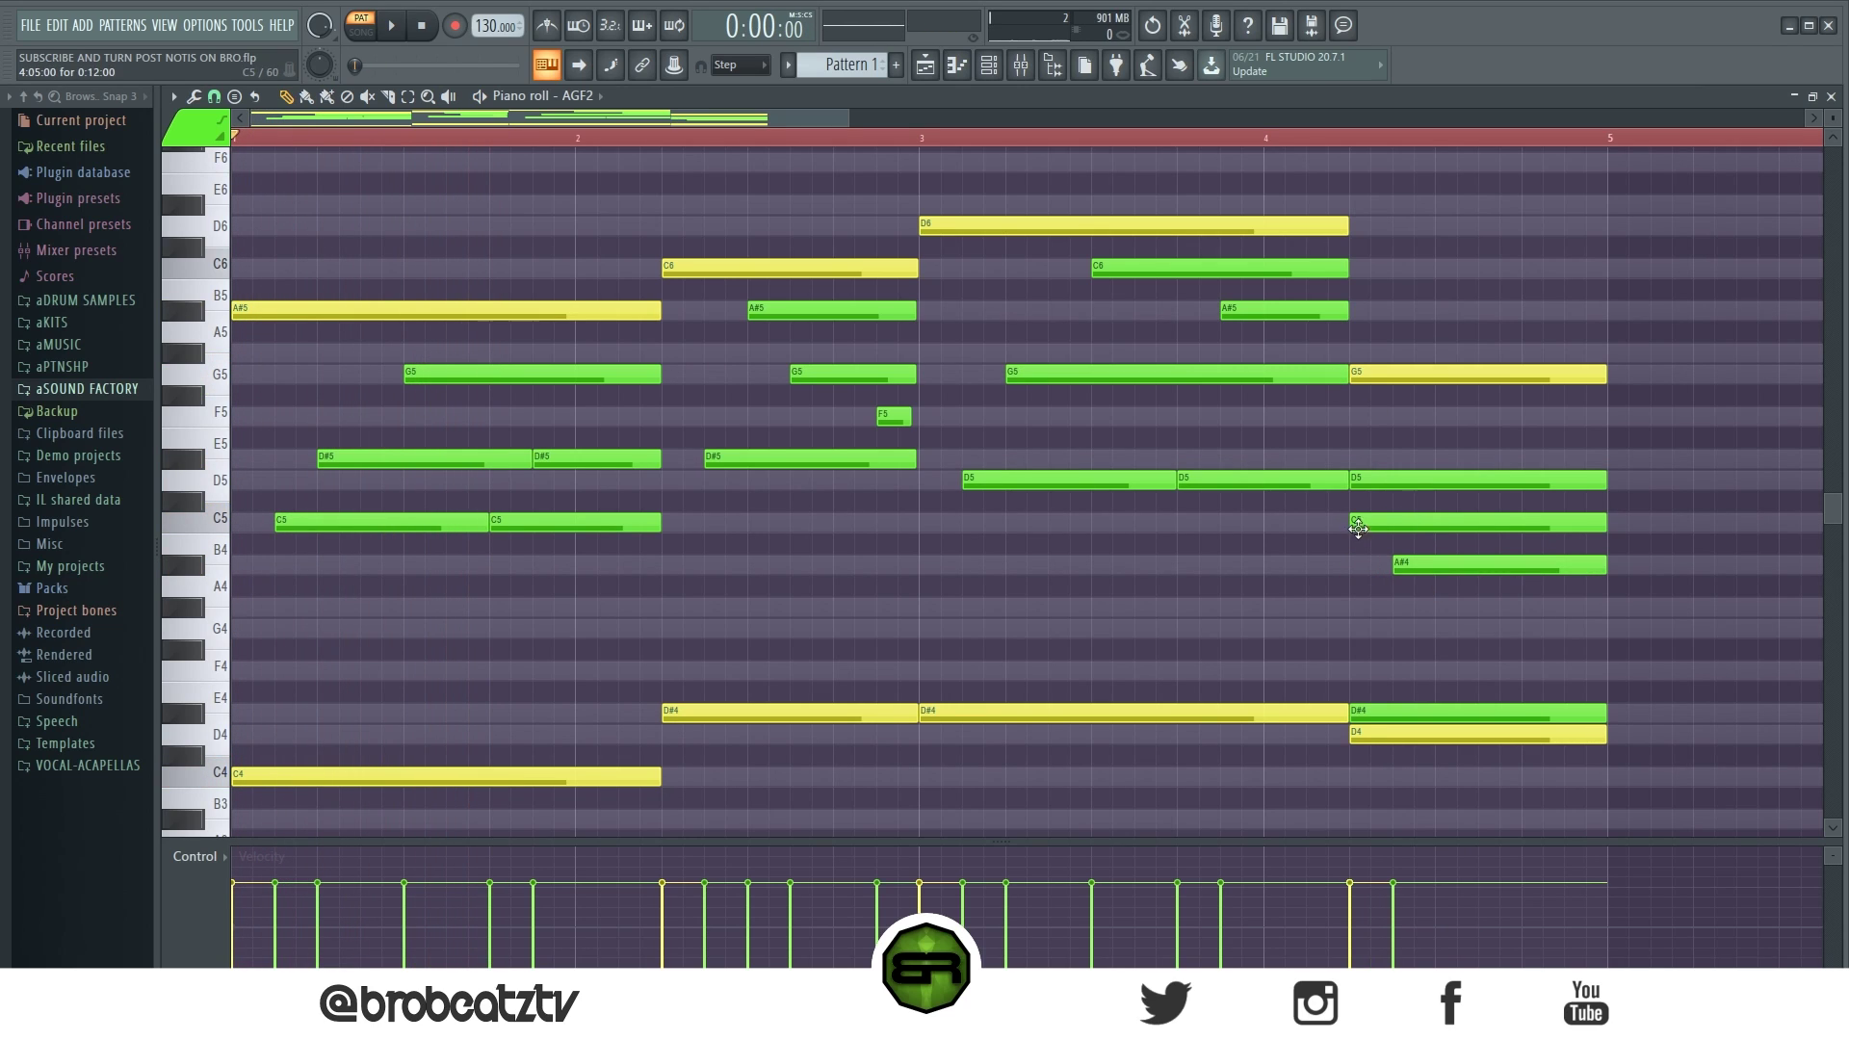
left_click_drag(1351, 524, 1438, 543)
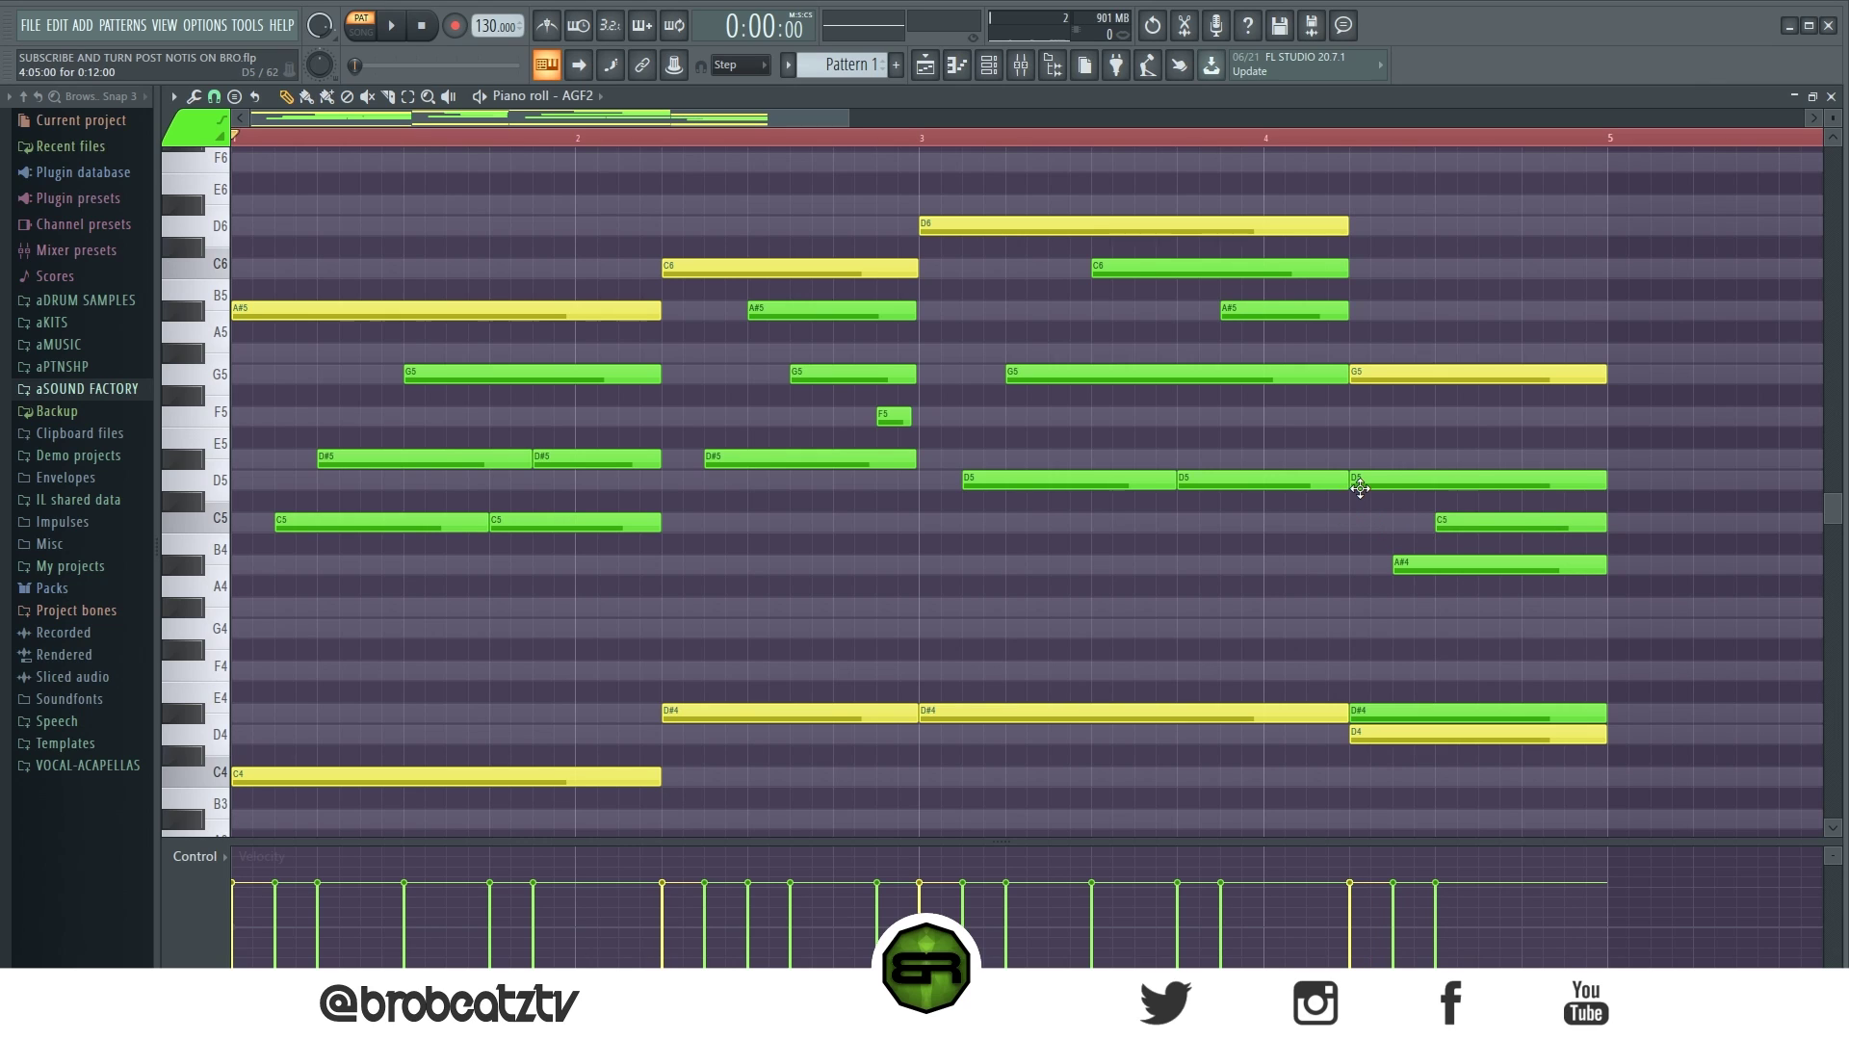
left_click_drag(1354, 486, 1522, 524)
key("space")
- Shorten the fourth chord's C5 to 4 steps and add a second C5, 2 steps long, at 4:15
left_click(1569, 524)
left_click(1667, 523)
right_click(1668, 523)
left_click_drag(1647, 523, 1606, 523)
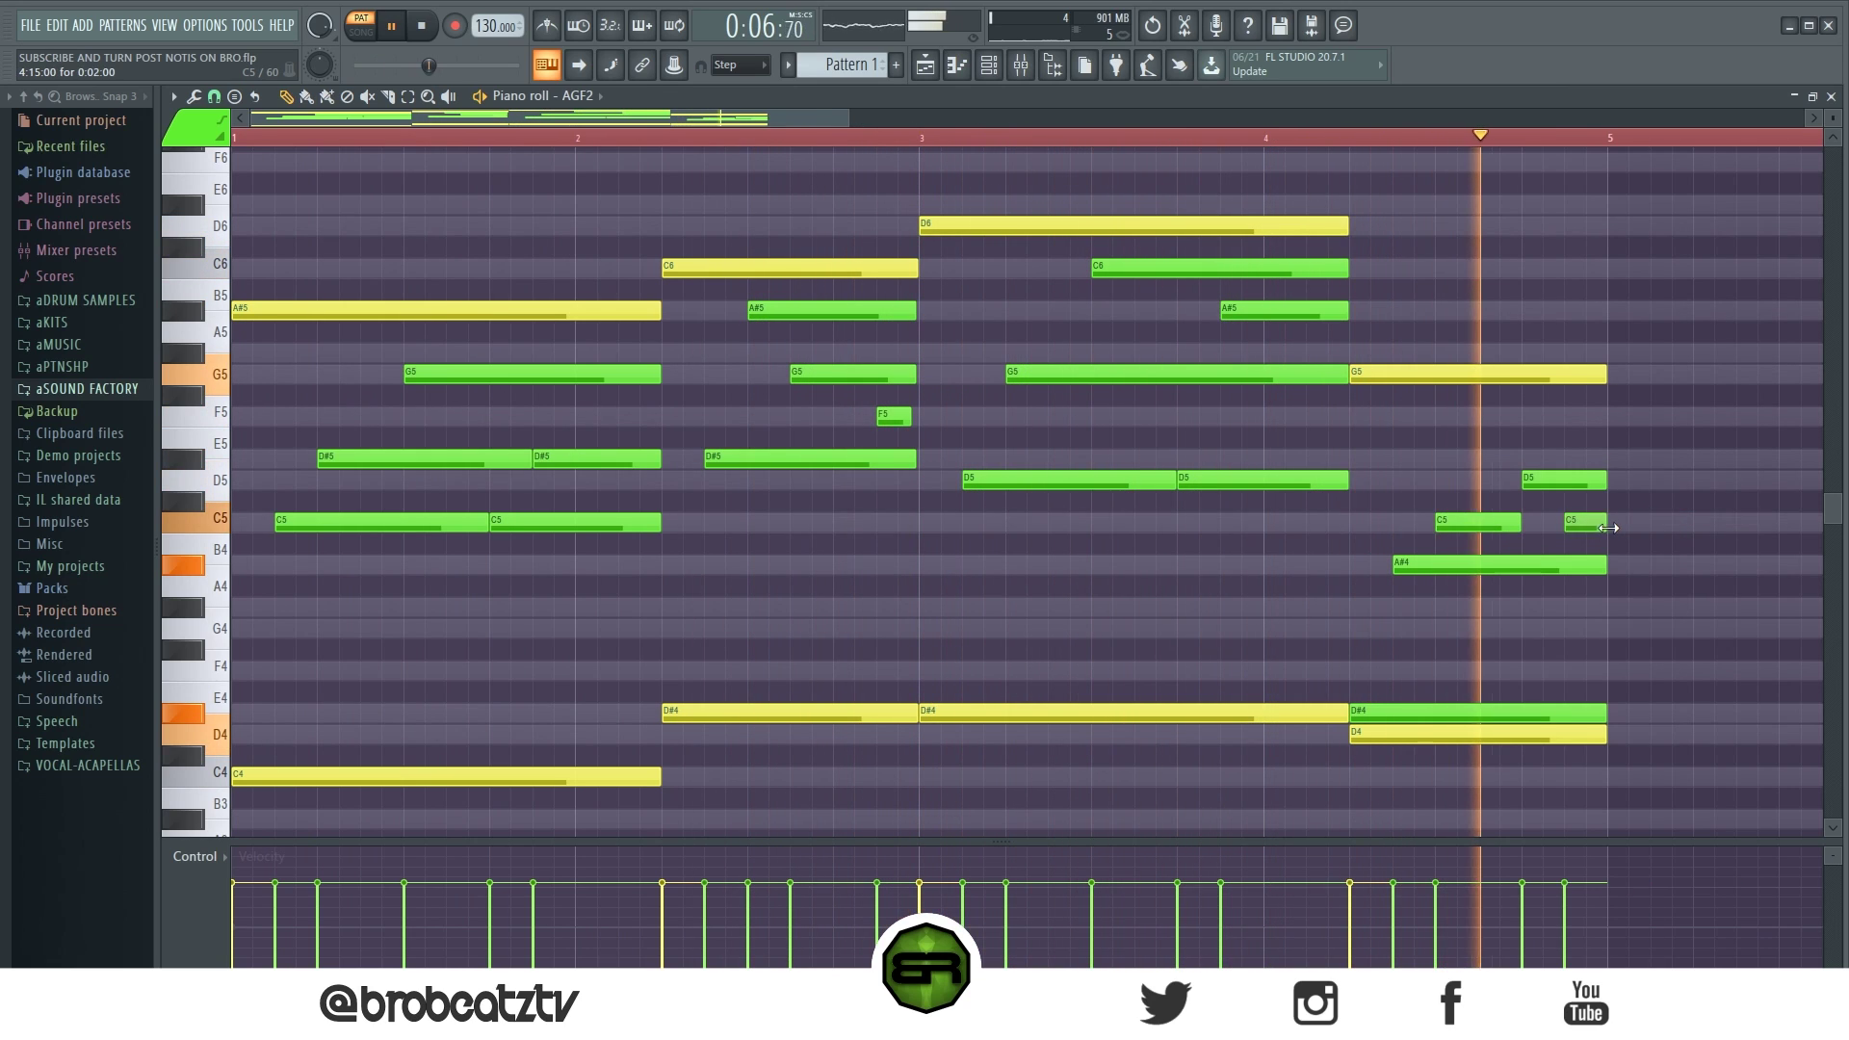
- Shorten the fourth chord's D#4 to 2 steps, play the pattern, and add a short F5 at 4:03
key("space")
left_click_drag(1598, 712, 1392, 713)
key("space")
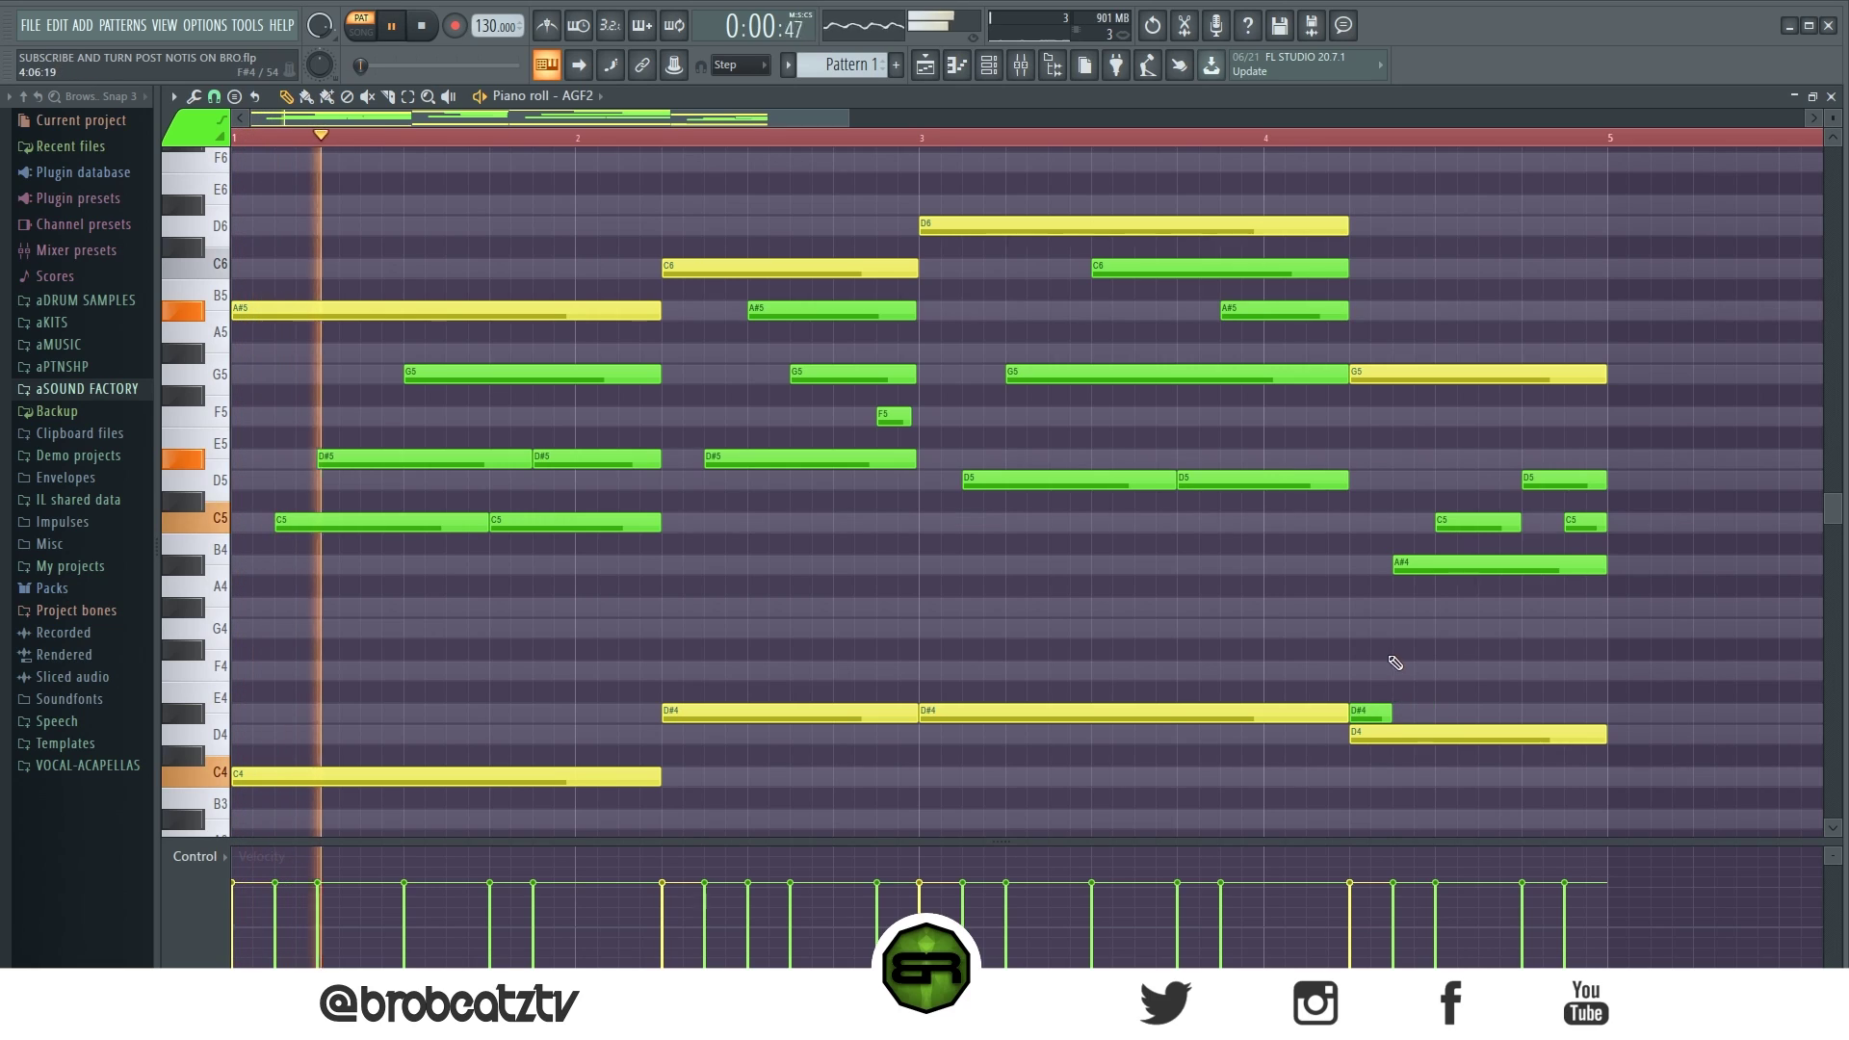
key("space")
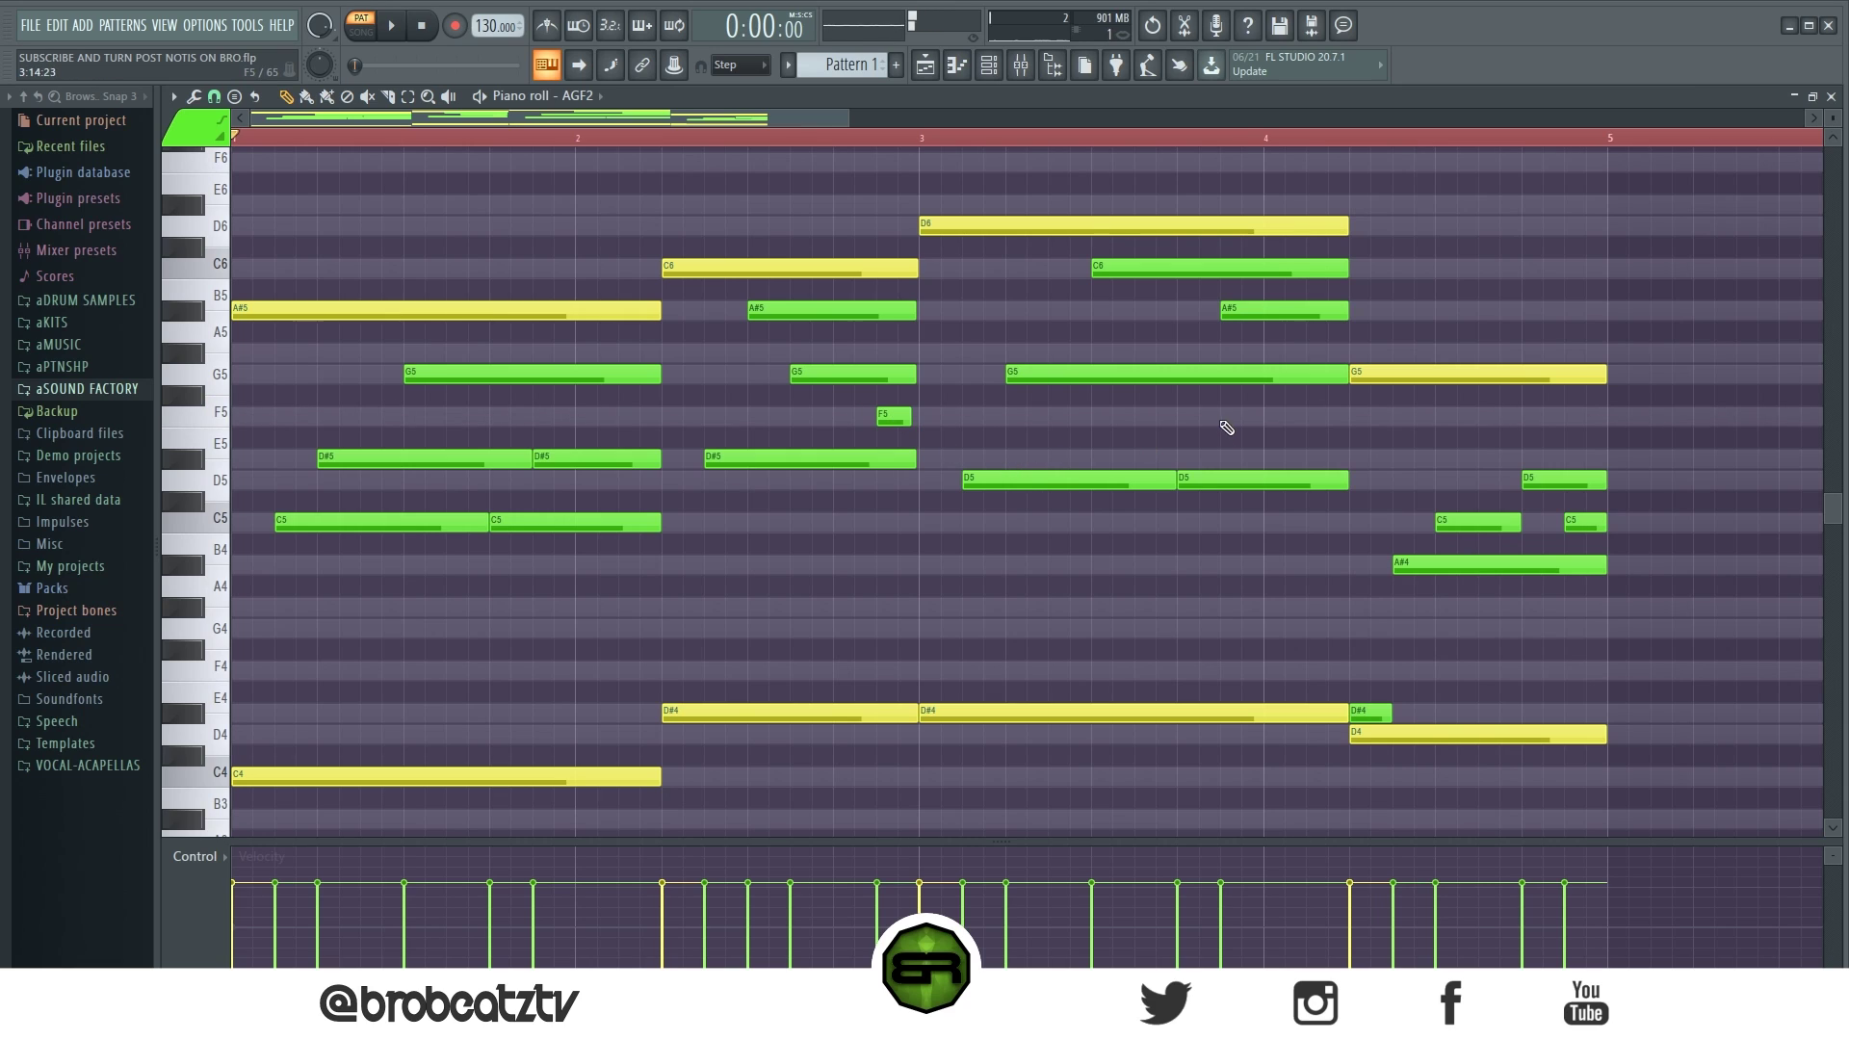
left_click(1312, 416)
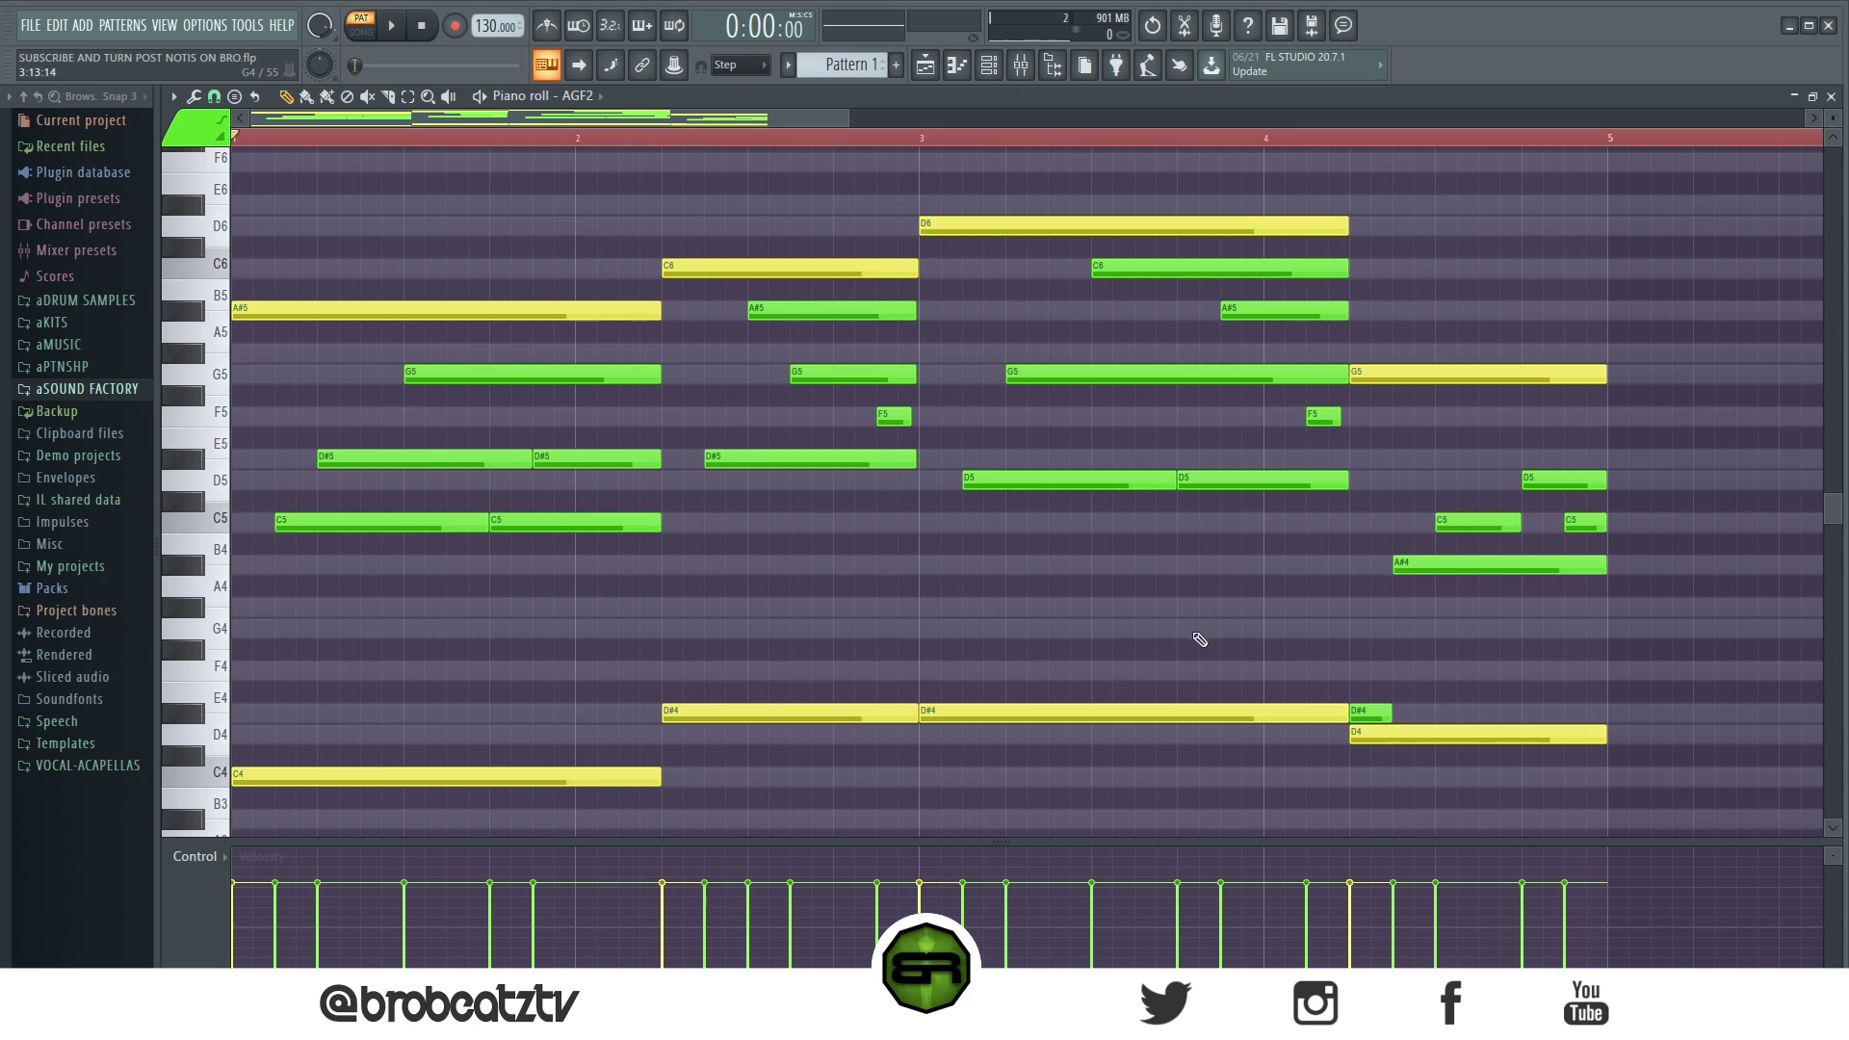
- Assign all notes to the green color group, clear the selection, and play the progression
key("ctrl+a")
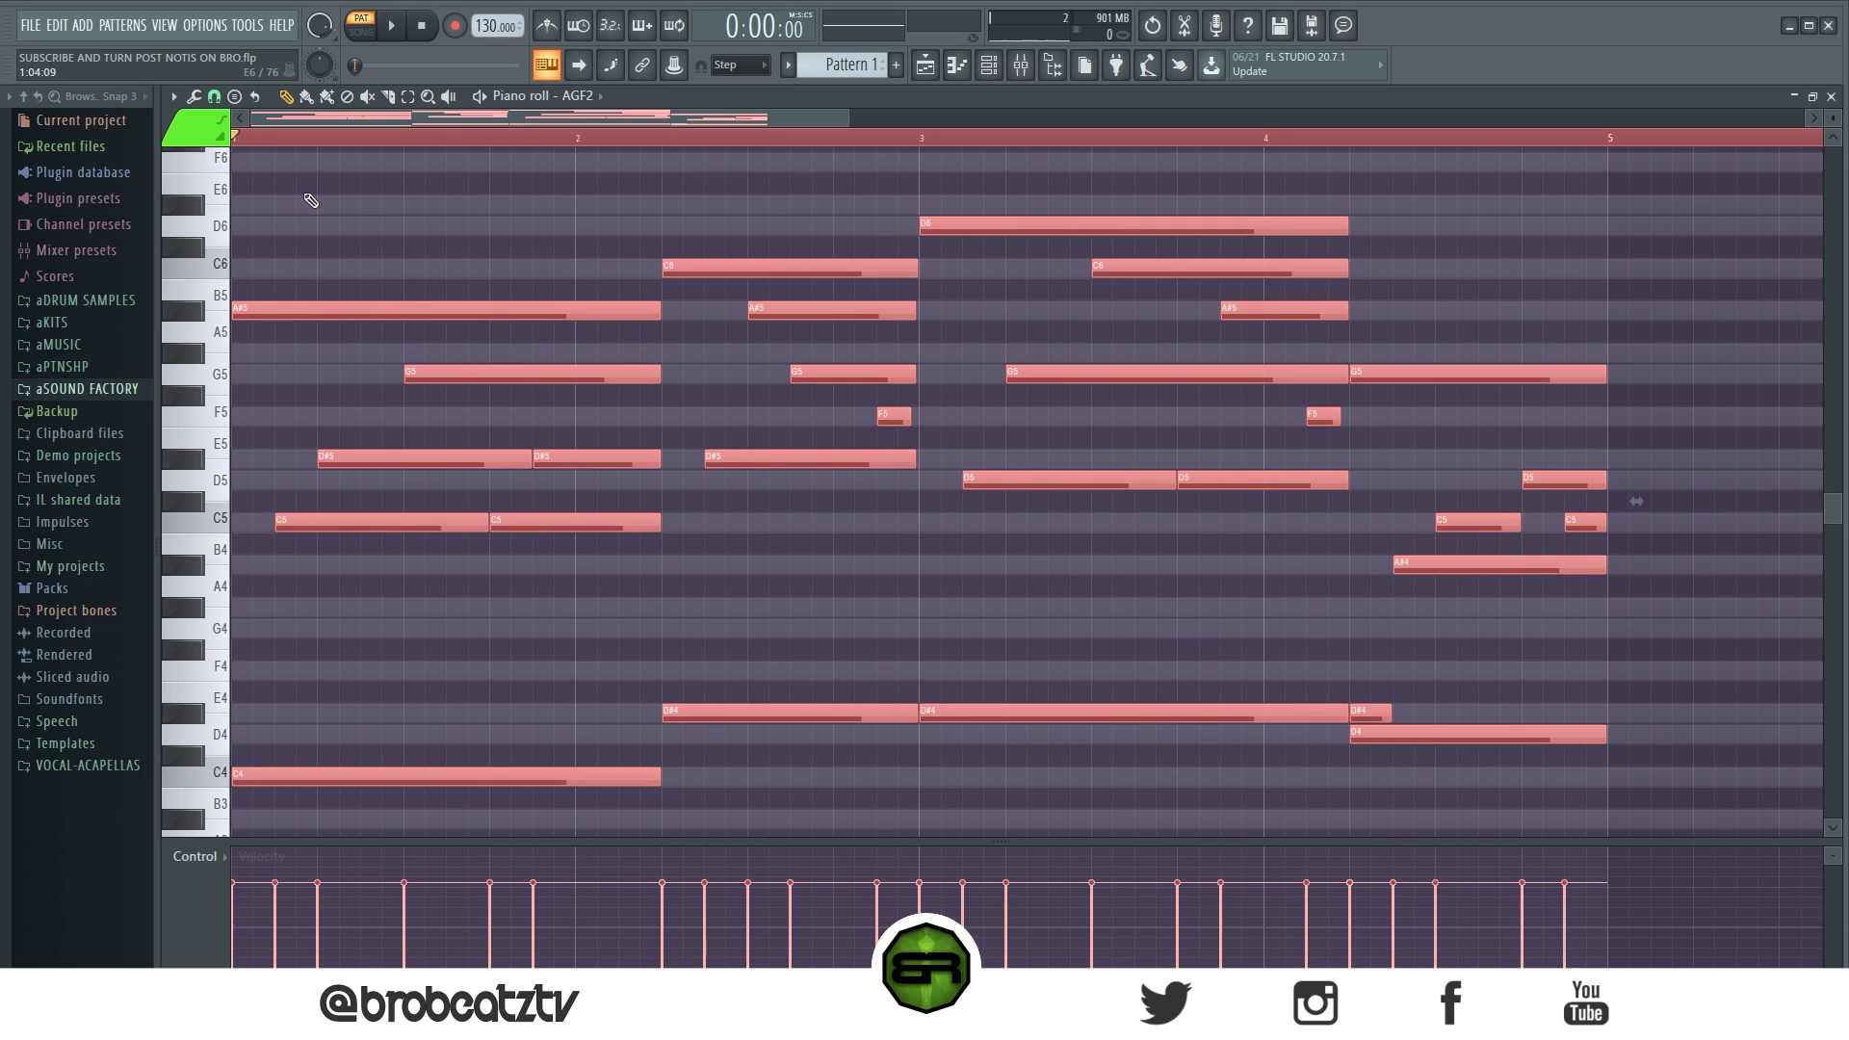
key("ctrl+d")
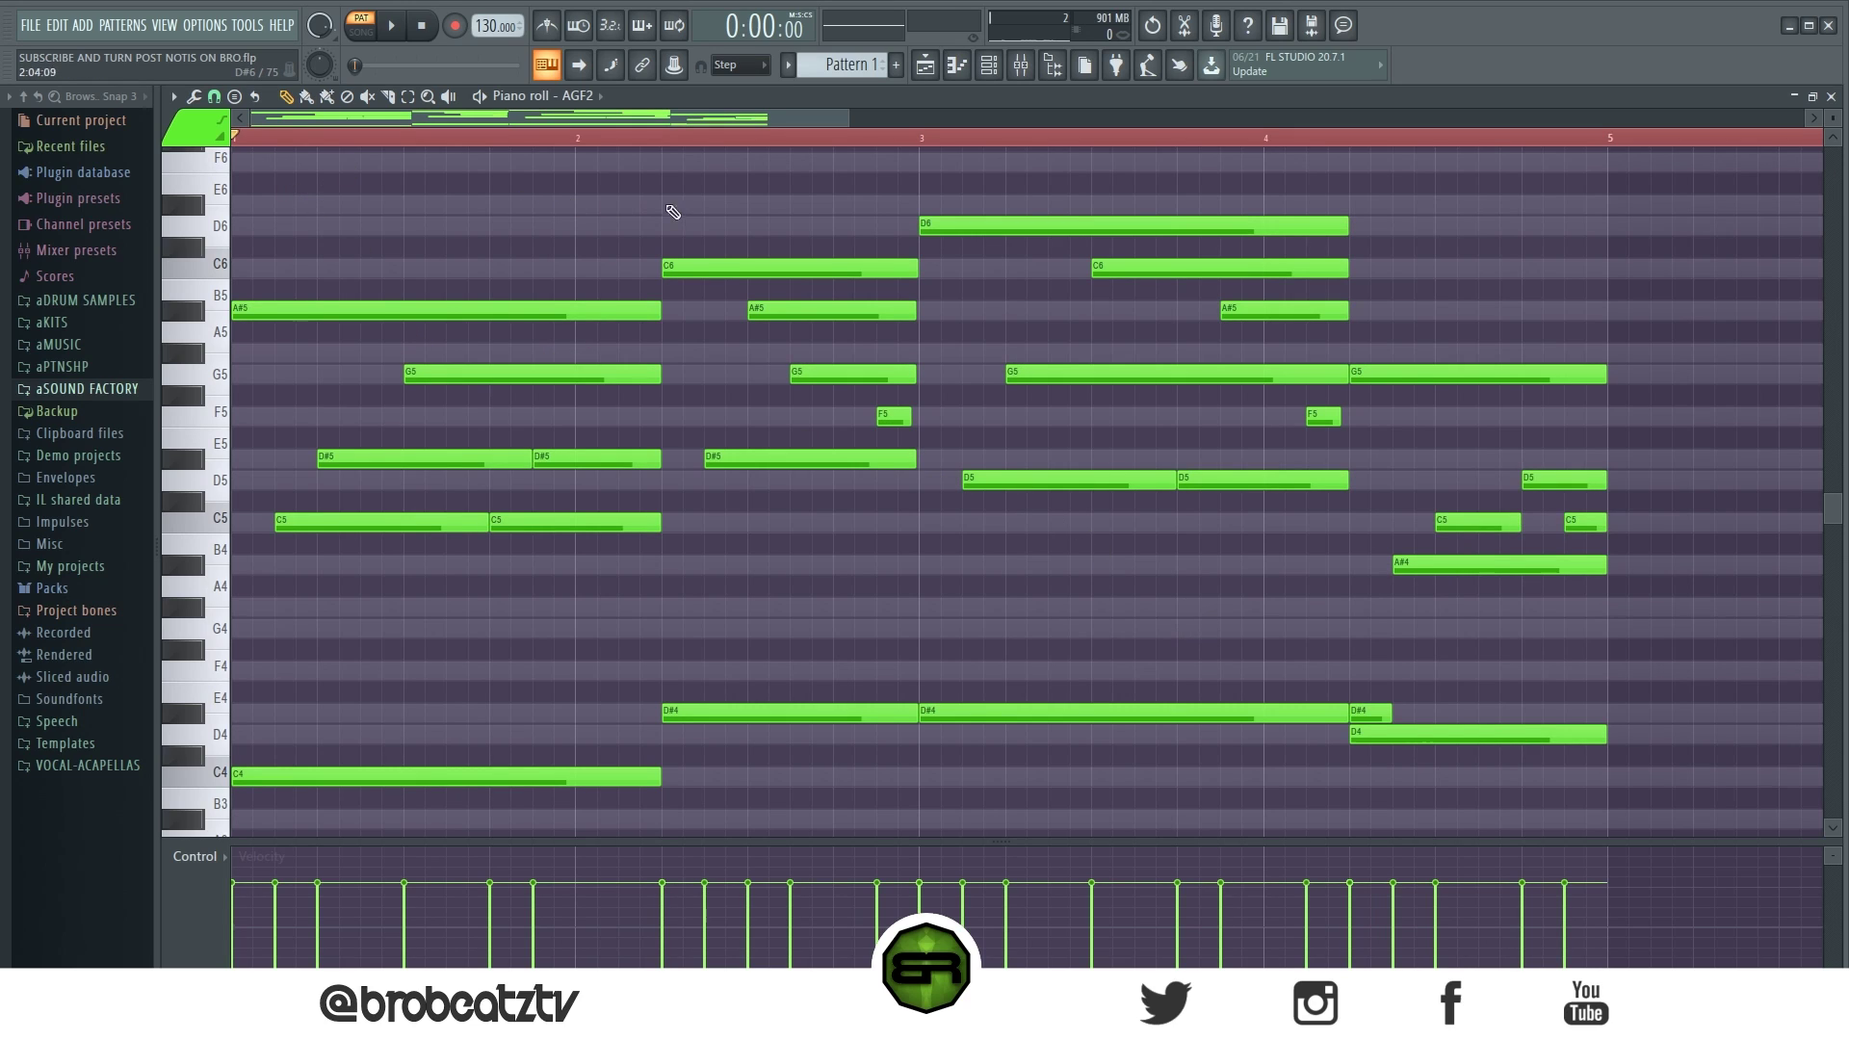
key("space")
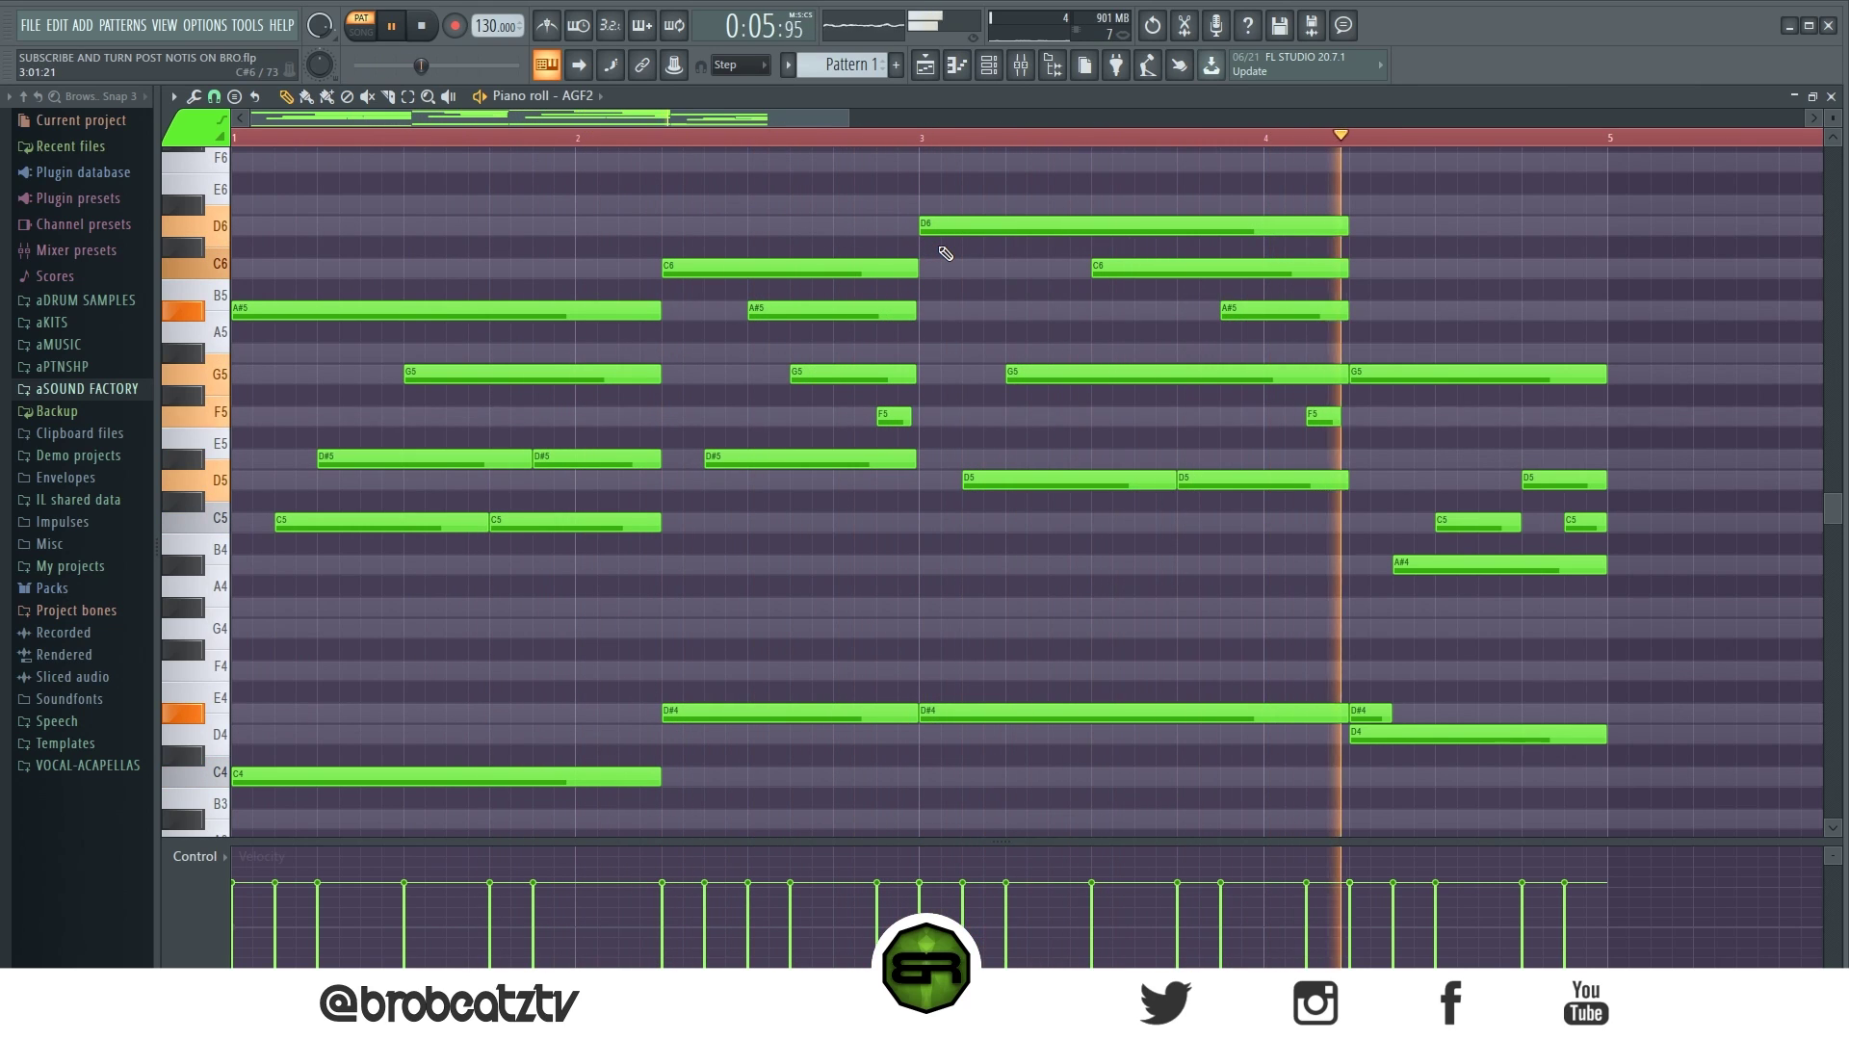
key("space")
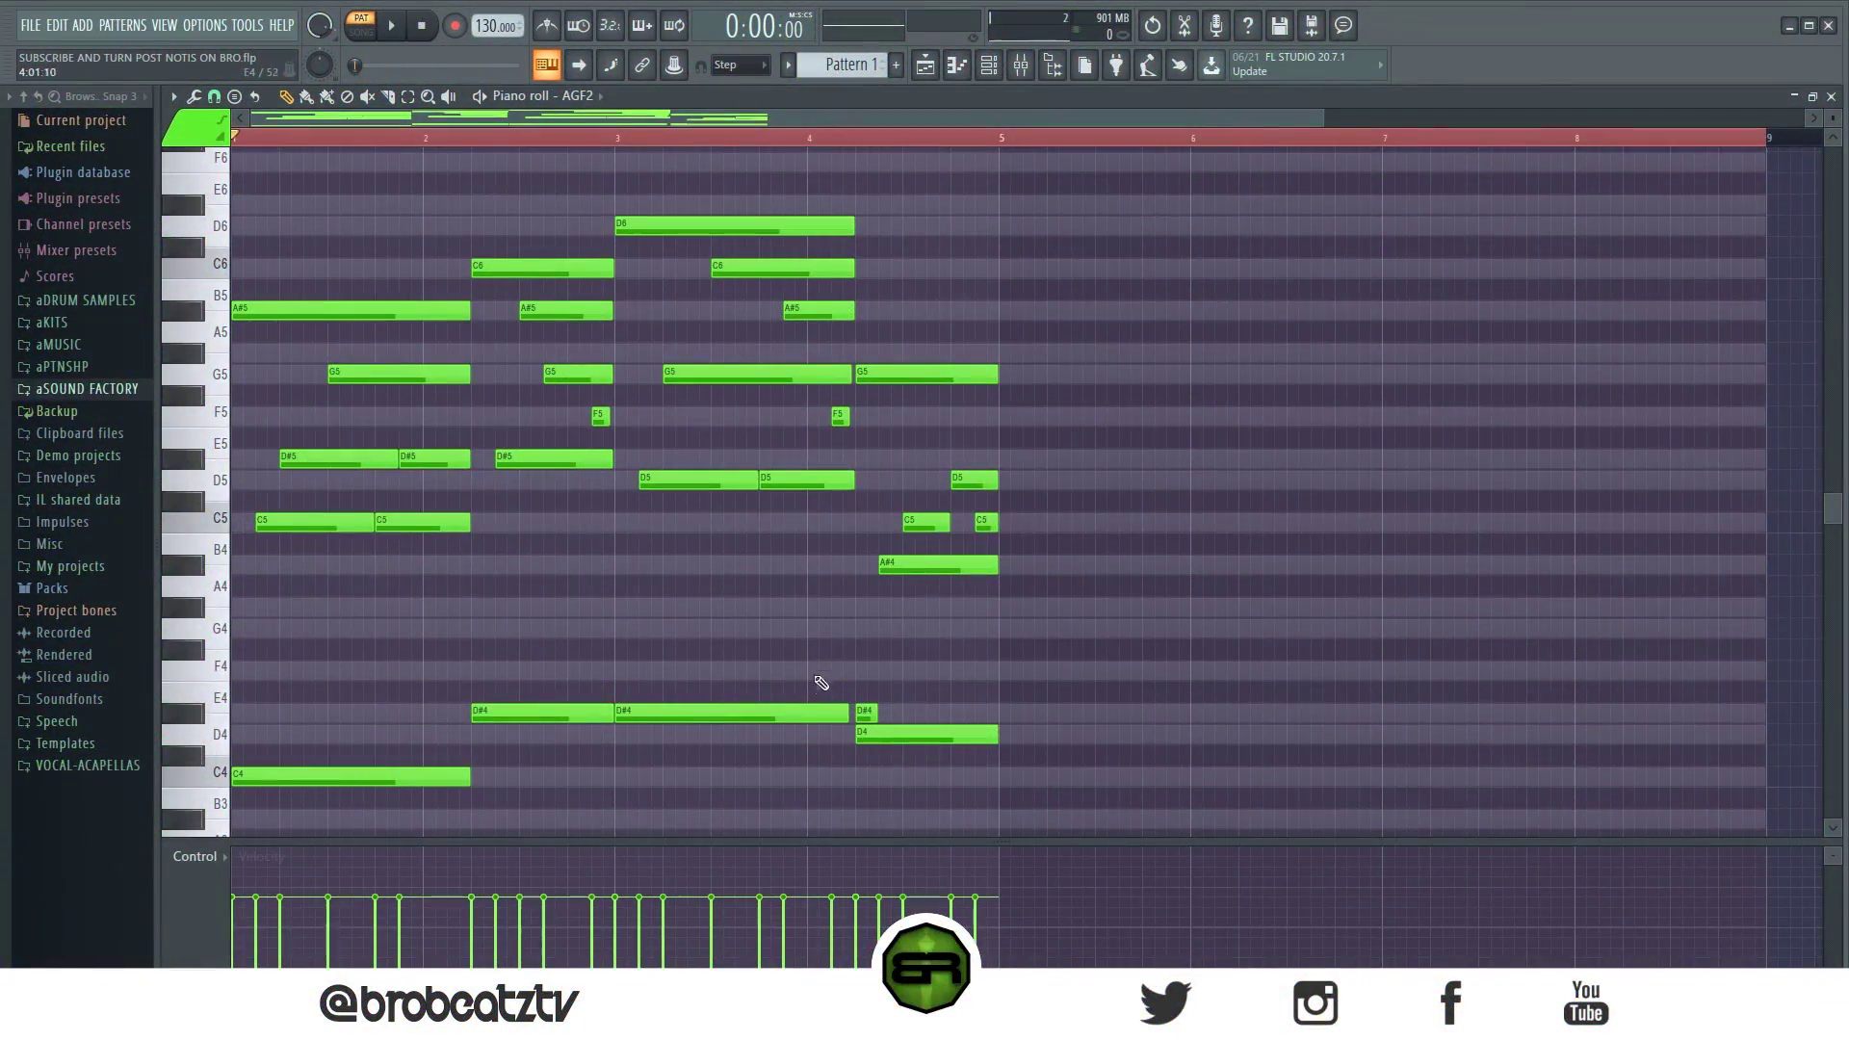
- Duplicate the whole four-bar progression so the copy starts at bar 5, and clear the selection
key("ctrl+a")
left_click_drag(289, 310, 1057, 313)
key("ctrl+d")
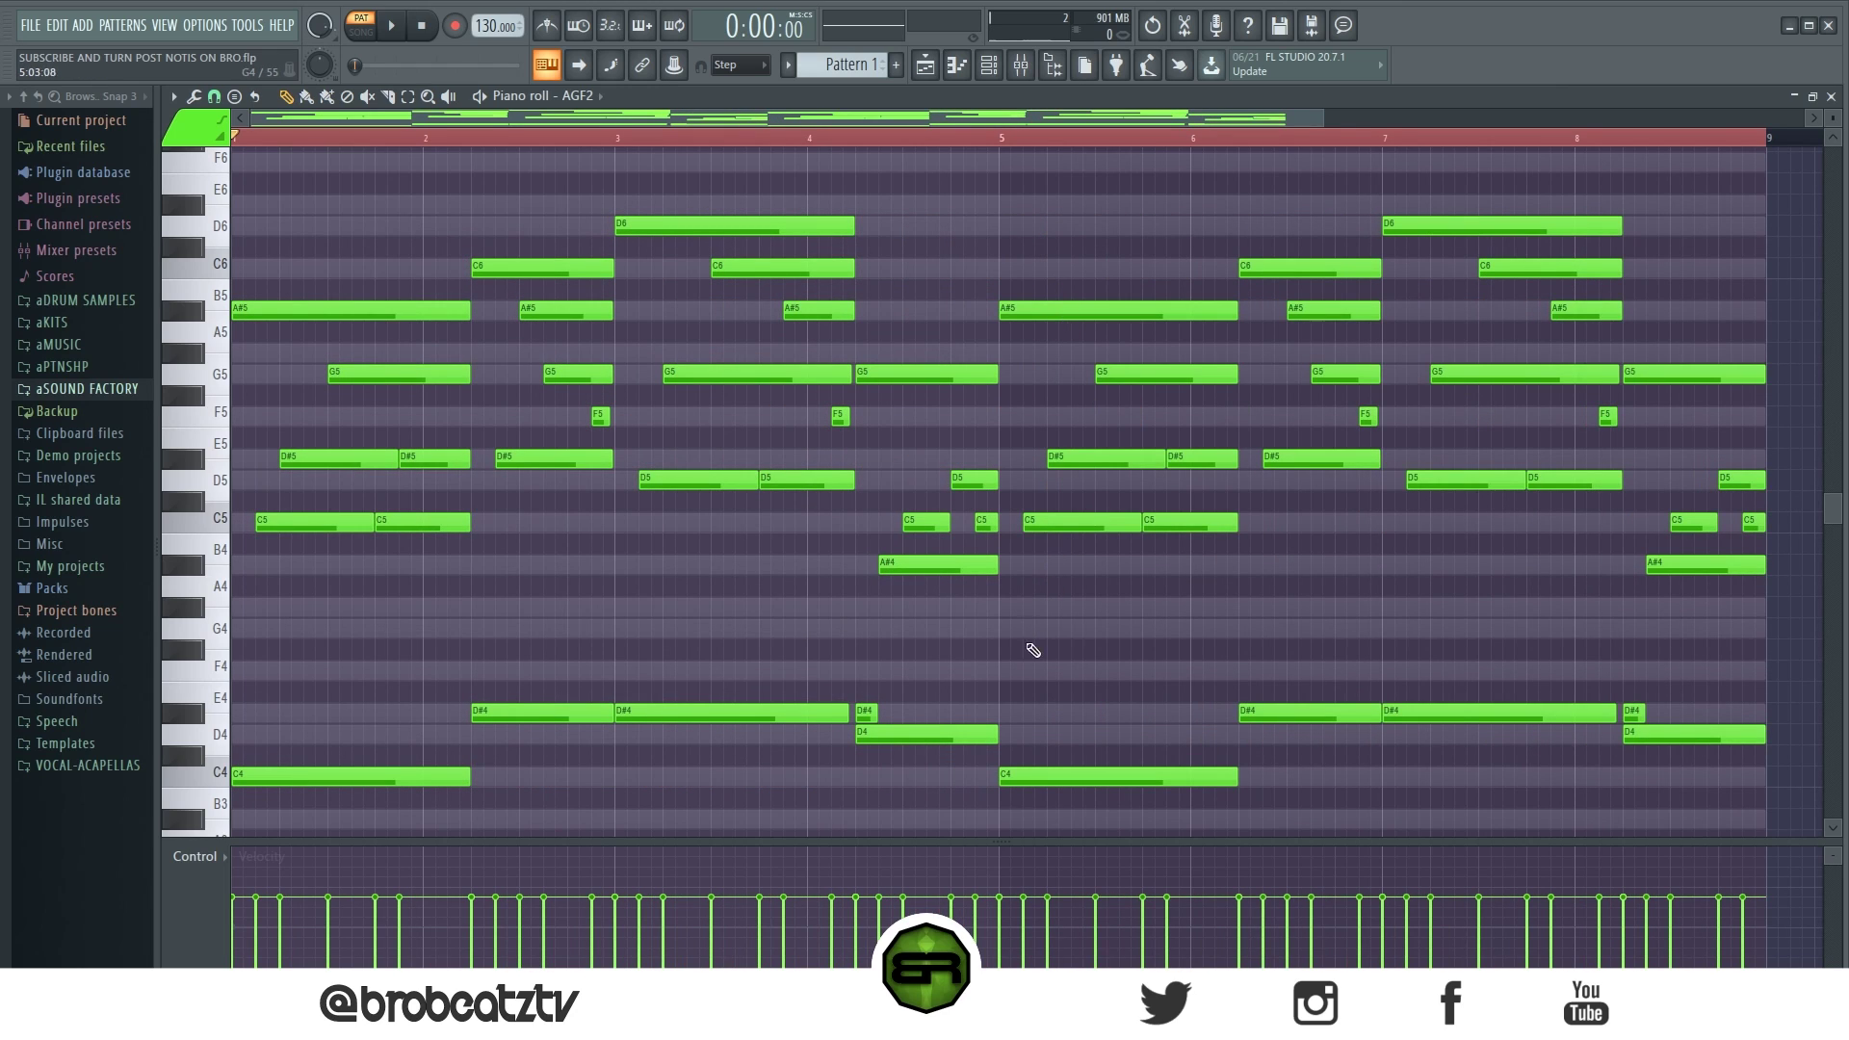
- Add a G4 starting at 5:01 under the repeated first chord and delete the trial D#4 above its bass note
left_click(1013, 714)
left_click(1003, 631)
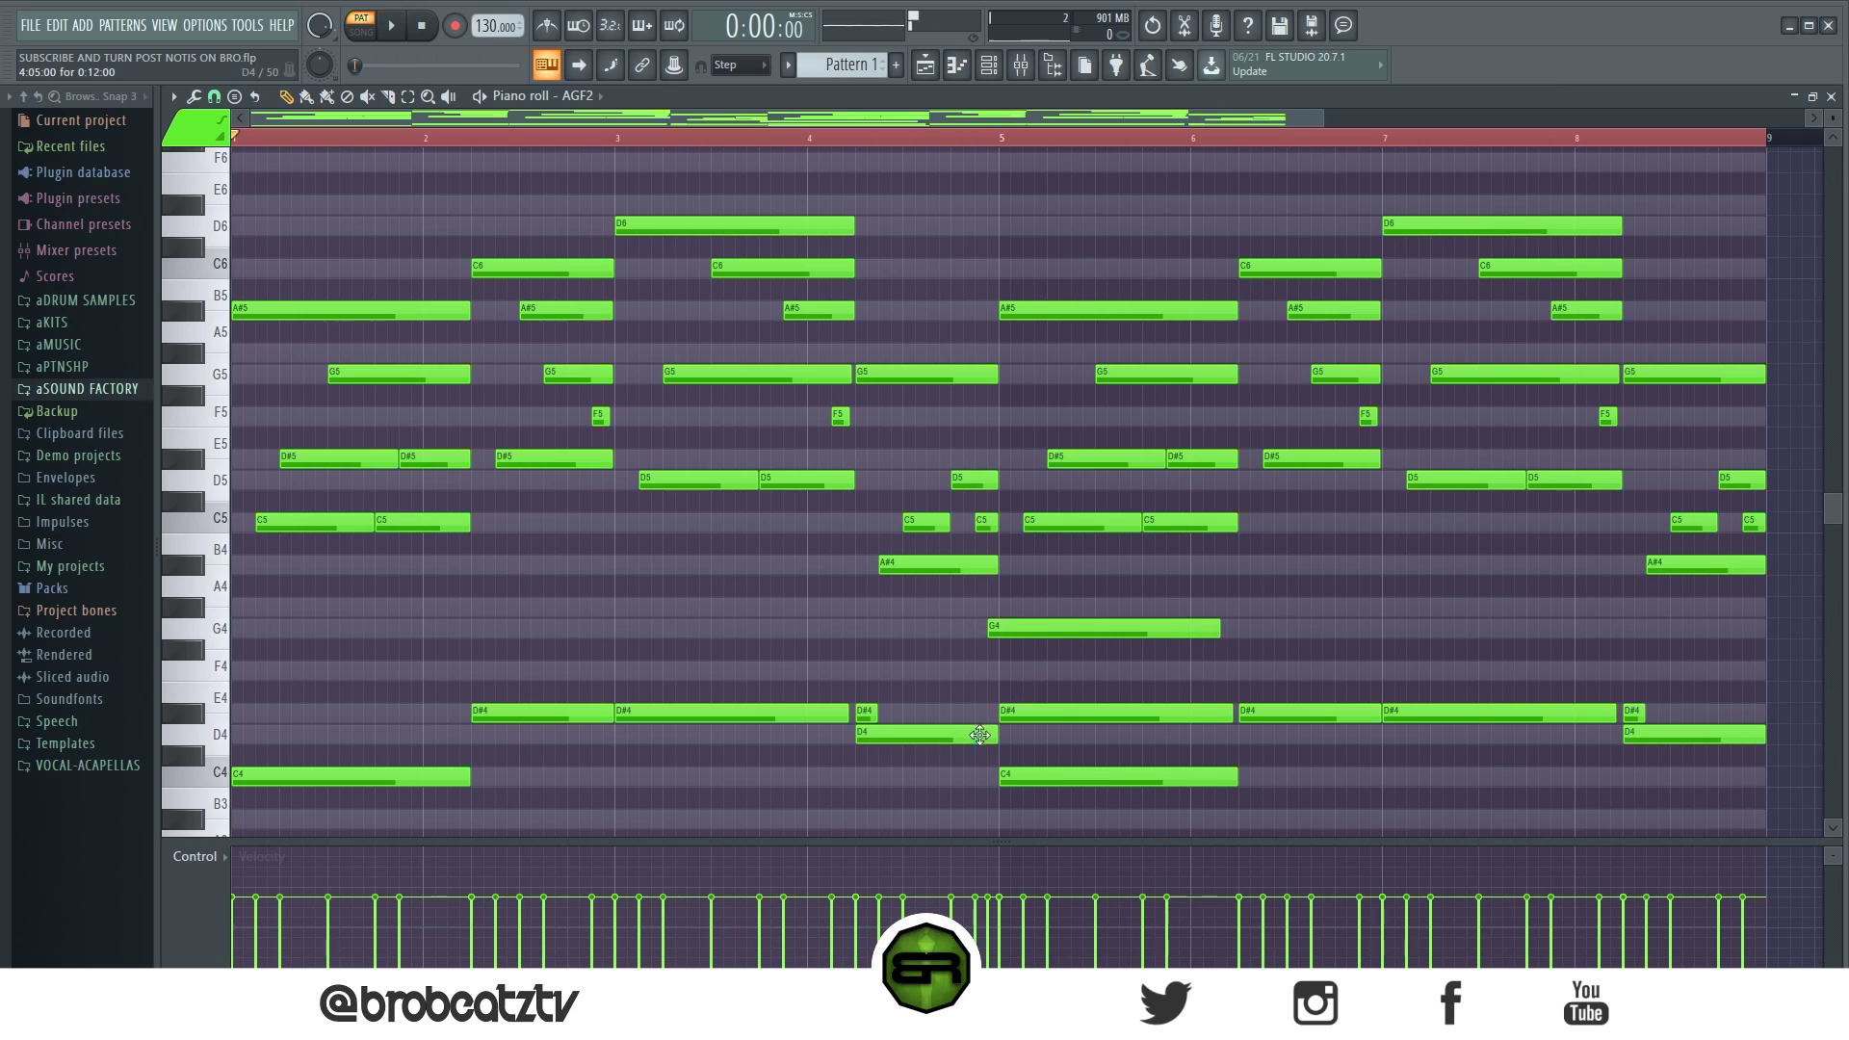
right_click(1032, 710)
left_click_drag(1030, 627, 1042, 628)
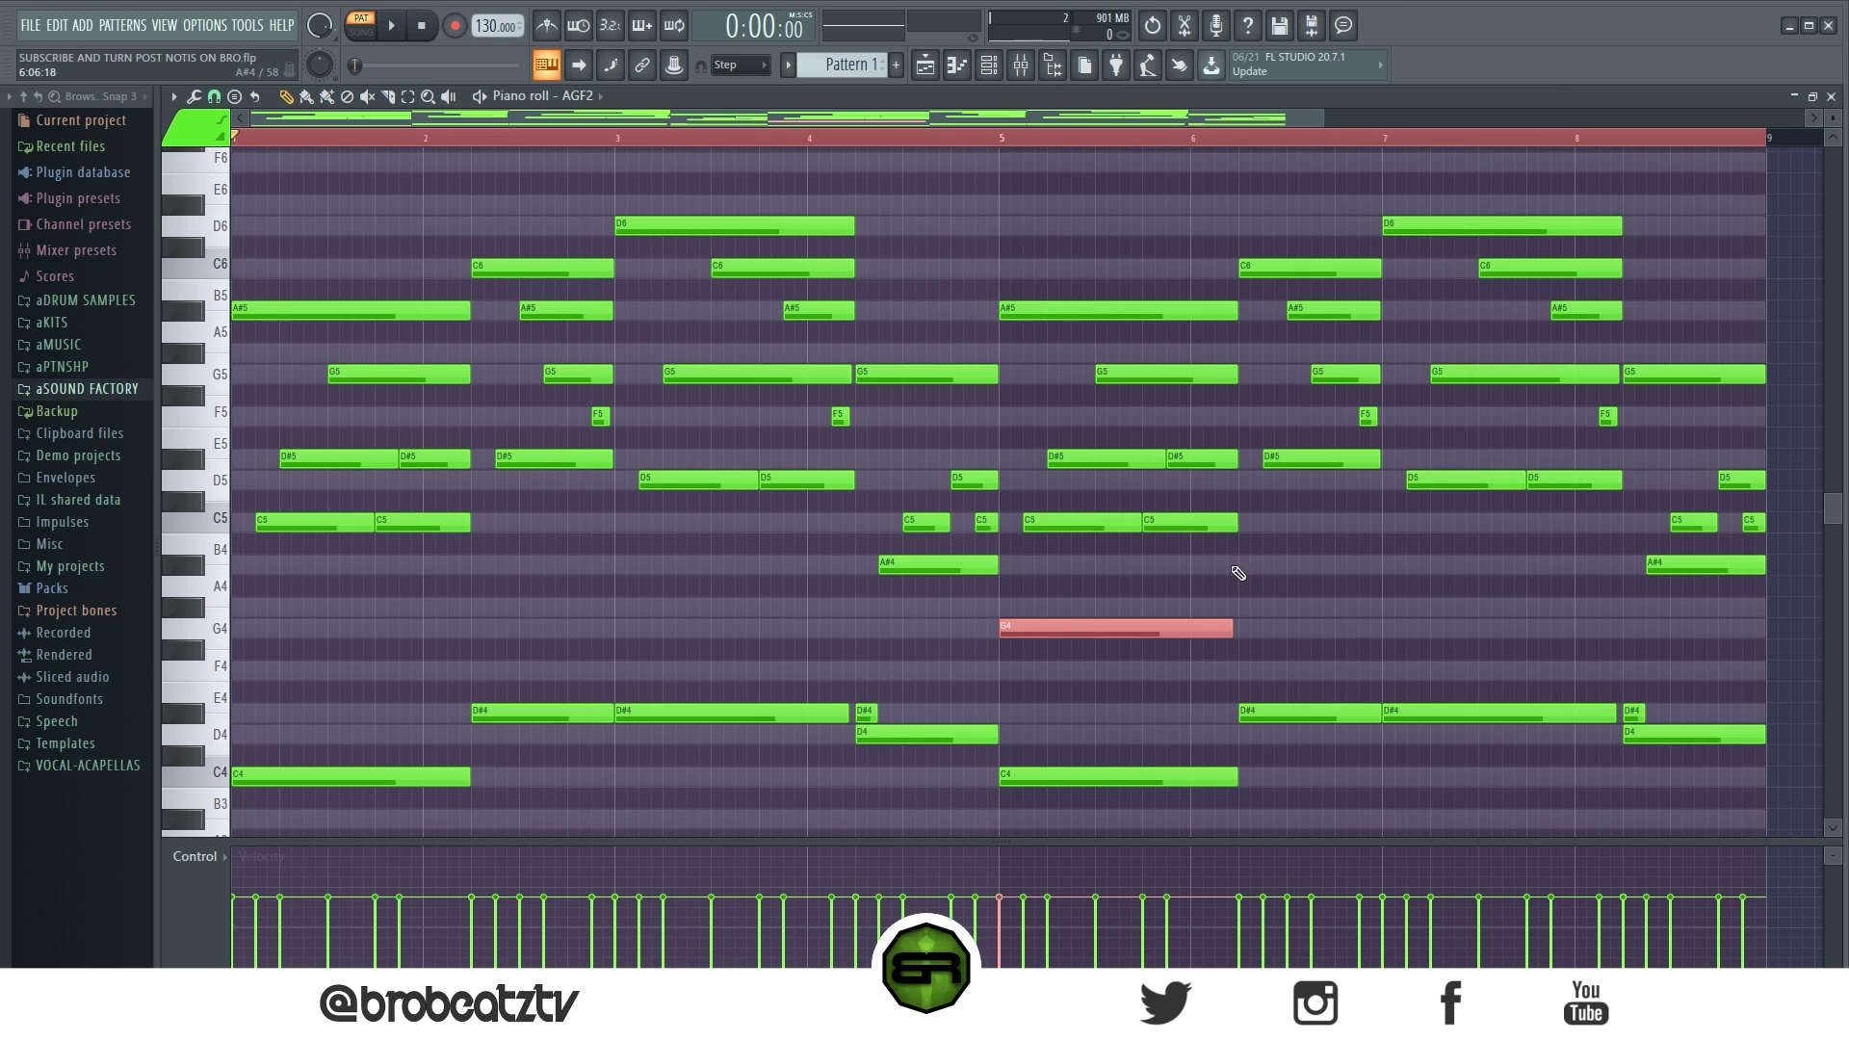
- Add an A#4 from 6:05 to just before bar 7, an A#4 at 7:01 and a G4 at 7:03
left_click(1196, 569)
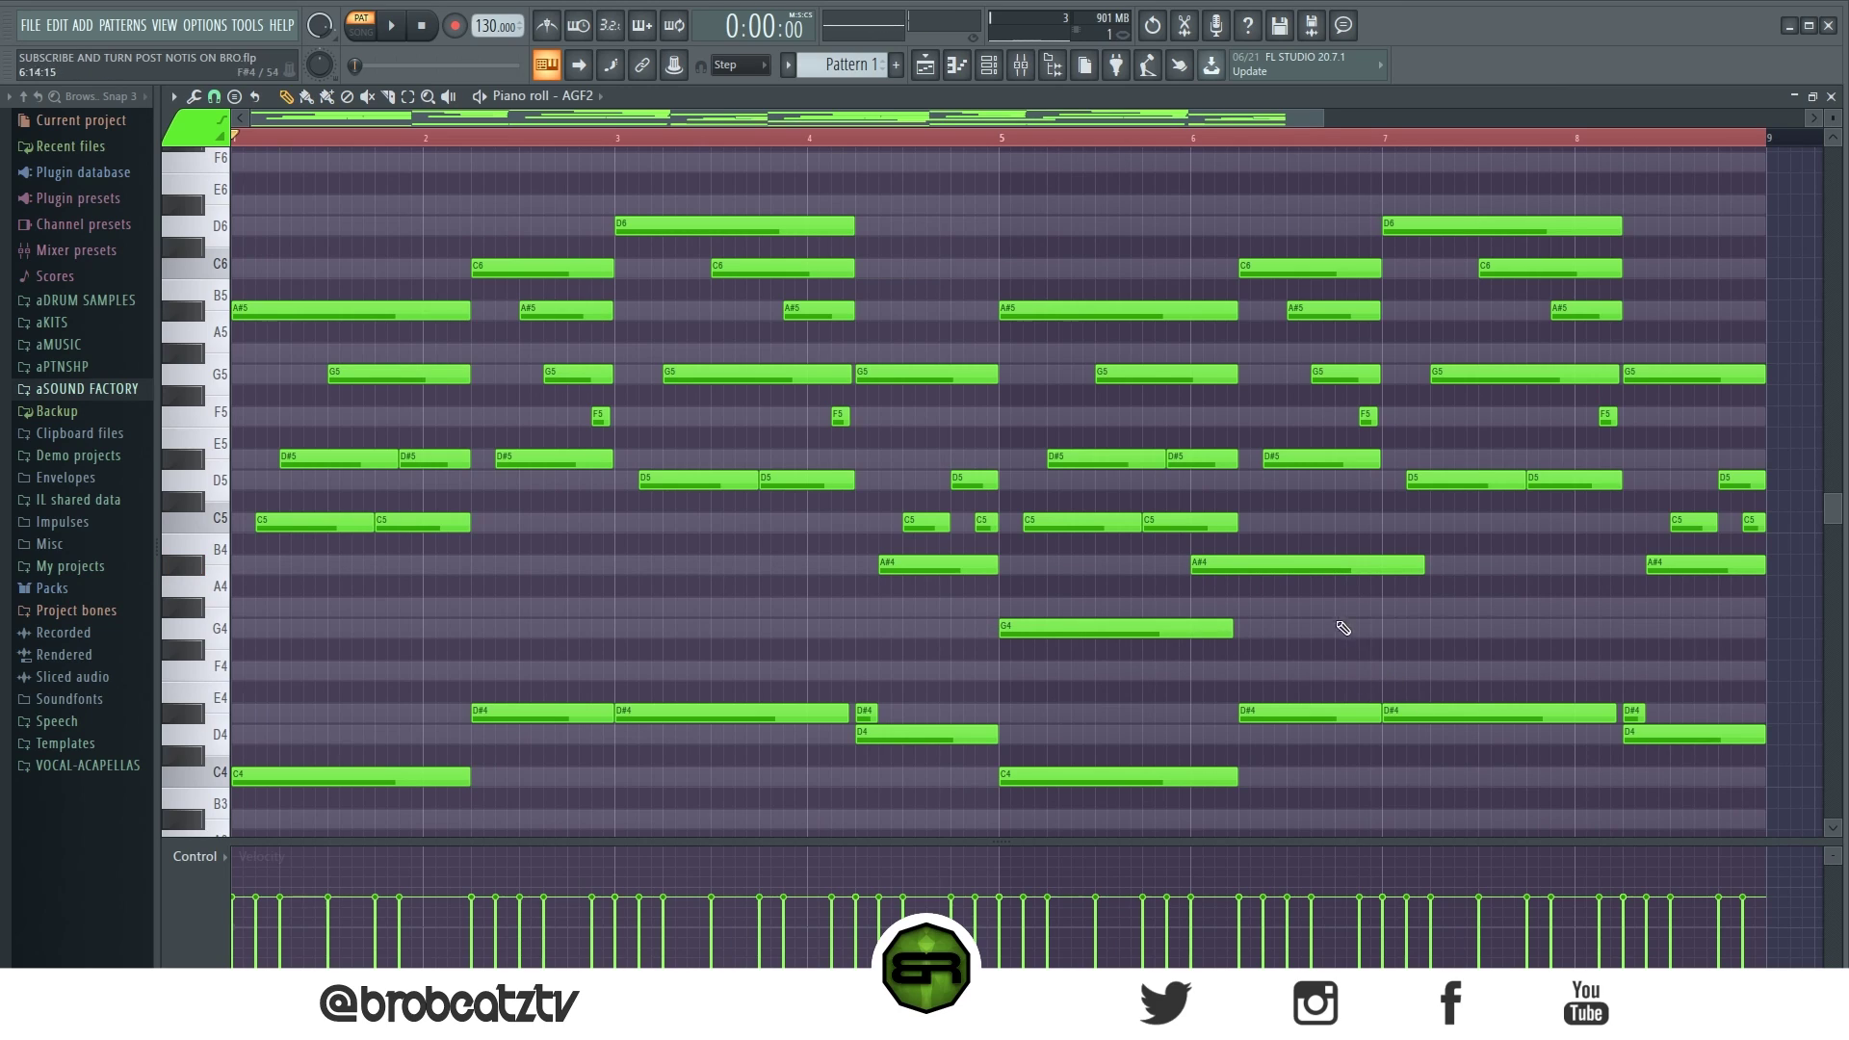
left_click_drag(1252, 568, 1299, 568)
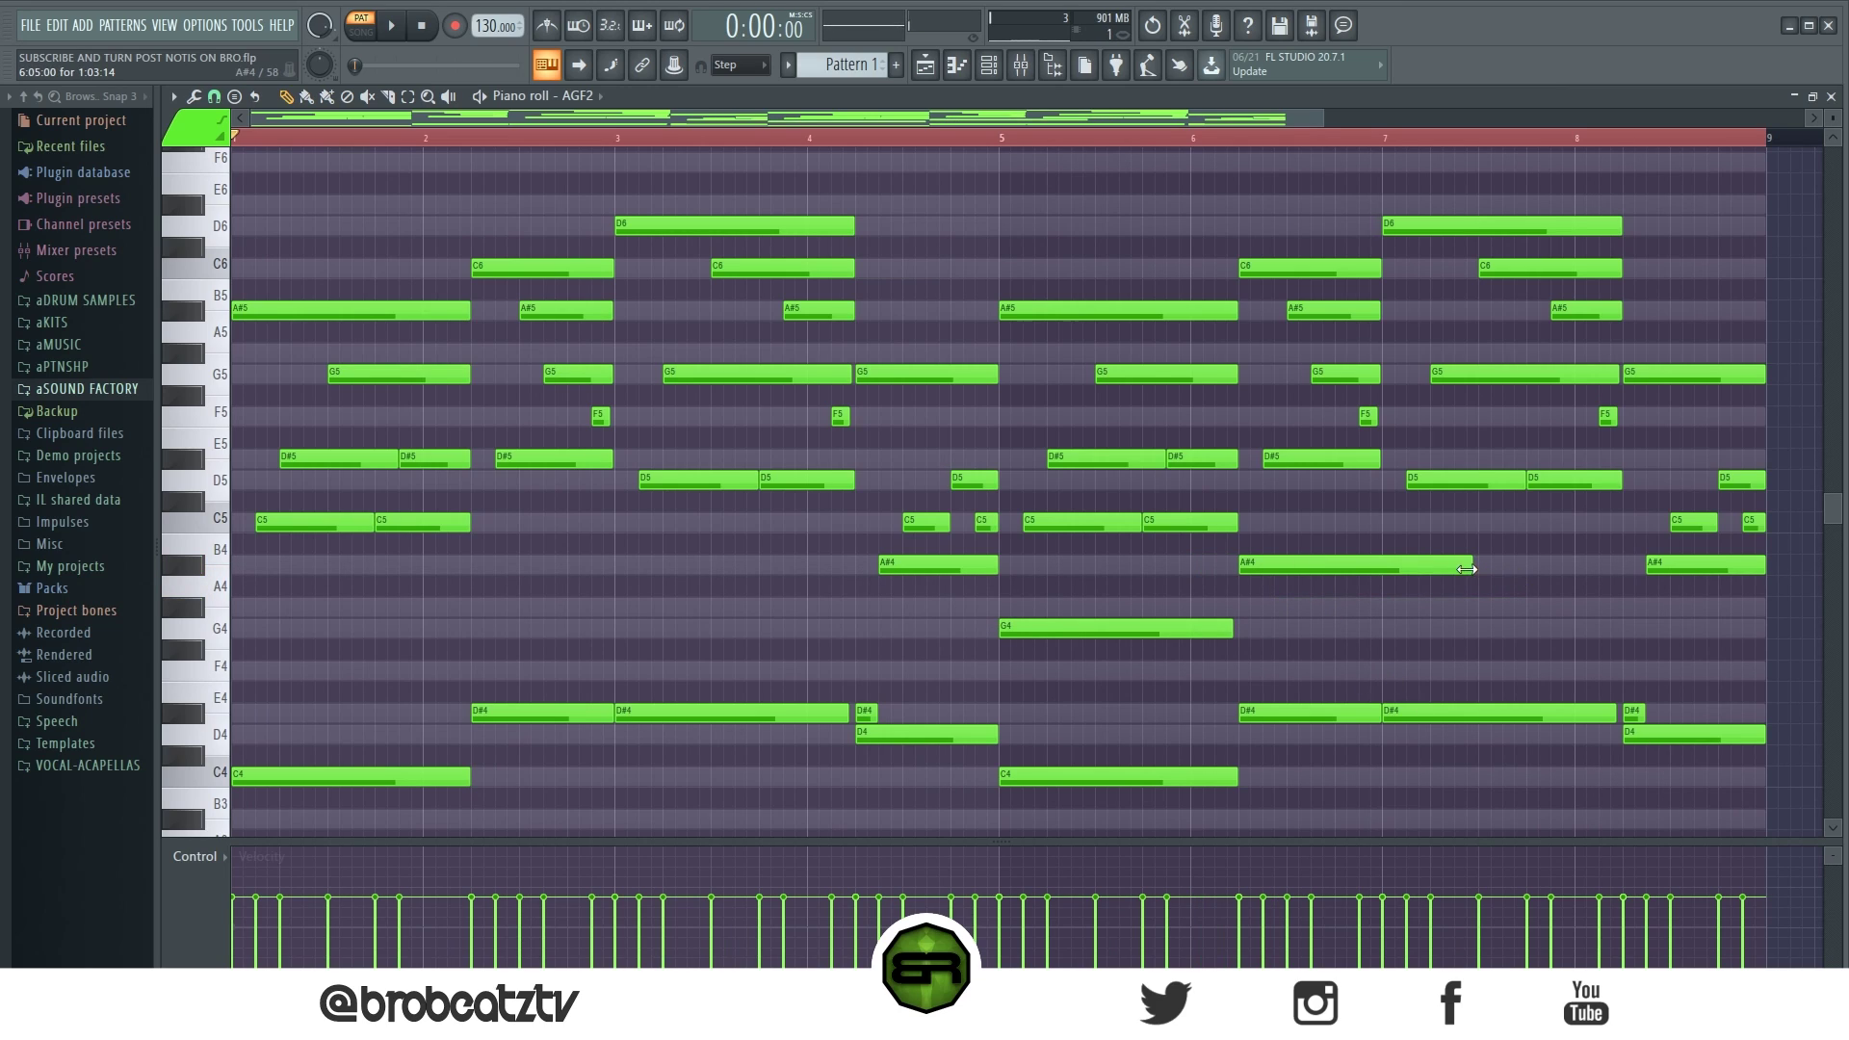
left_click_drag(1460, 572, 1300, 583)
left_click(1393, 572)
- Select the added low notes, play from just before bar 5, clear the selection, and lengthen the G4 at 7:03 to about 16 steps
left_click(1164, 621, "ctrl+shift")
left_click(967, 140)
key("space")
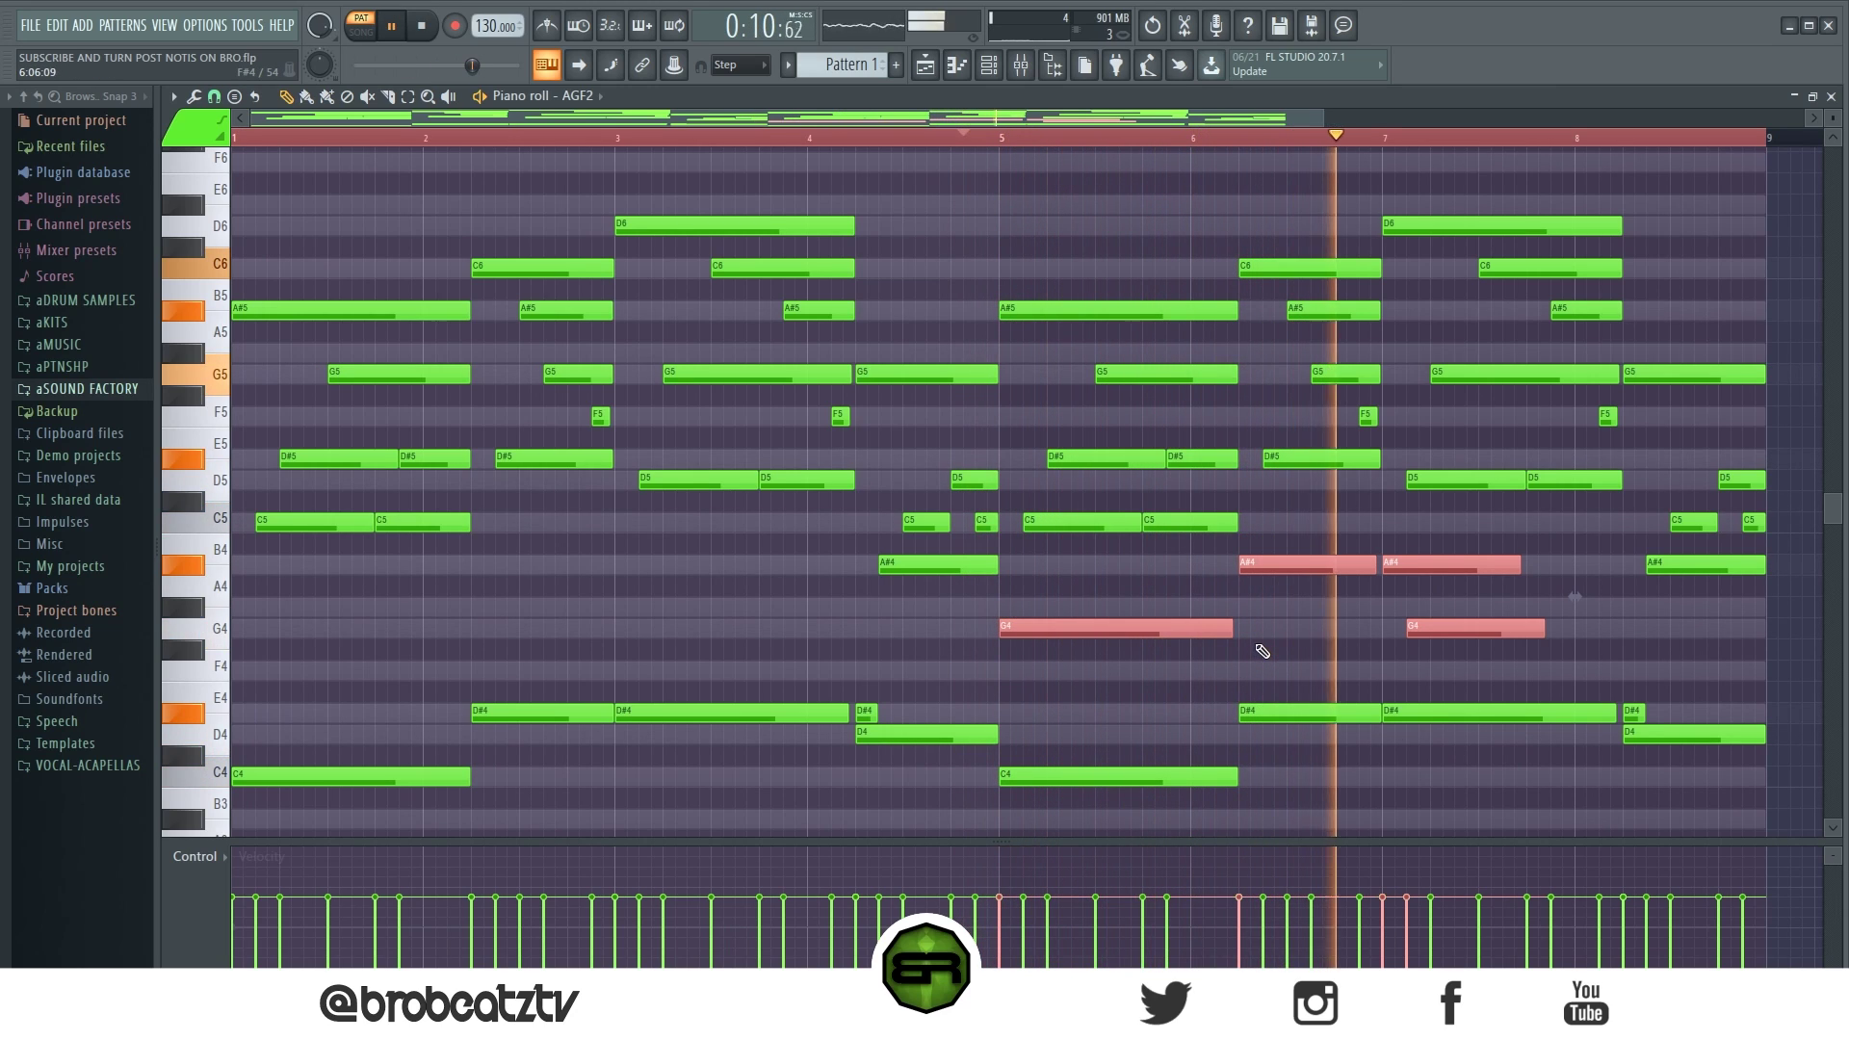
left_click(1319, 637)
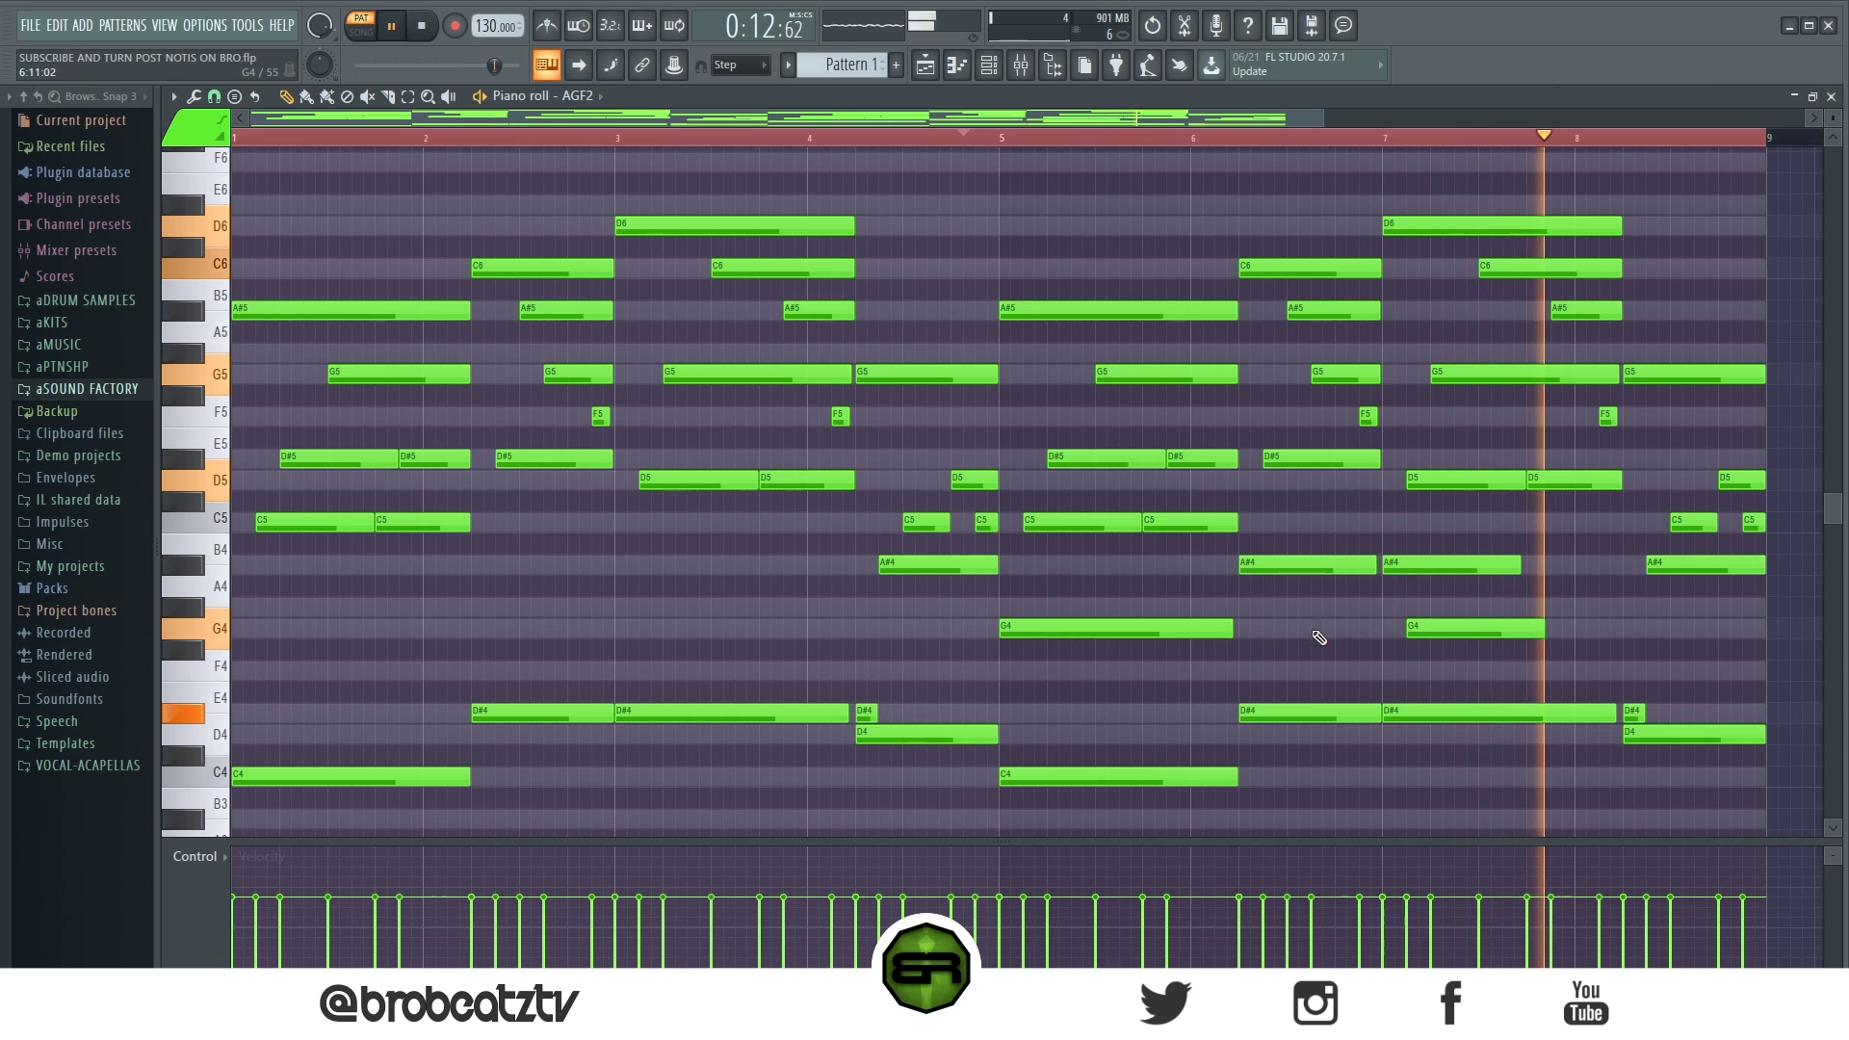
left_click_drag(1545, 628, 1597, 628)
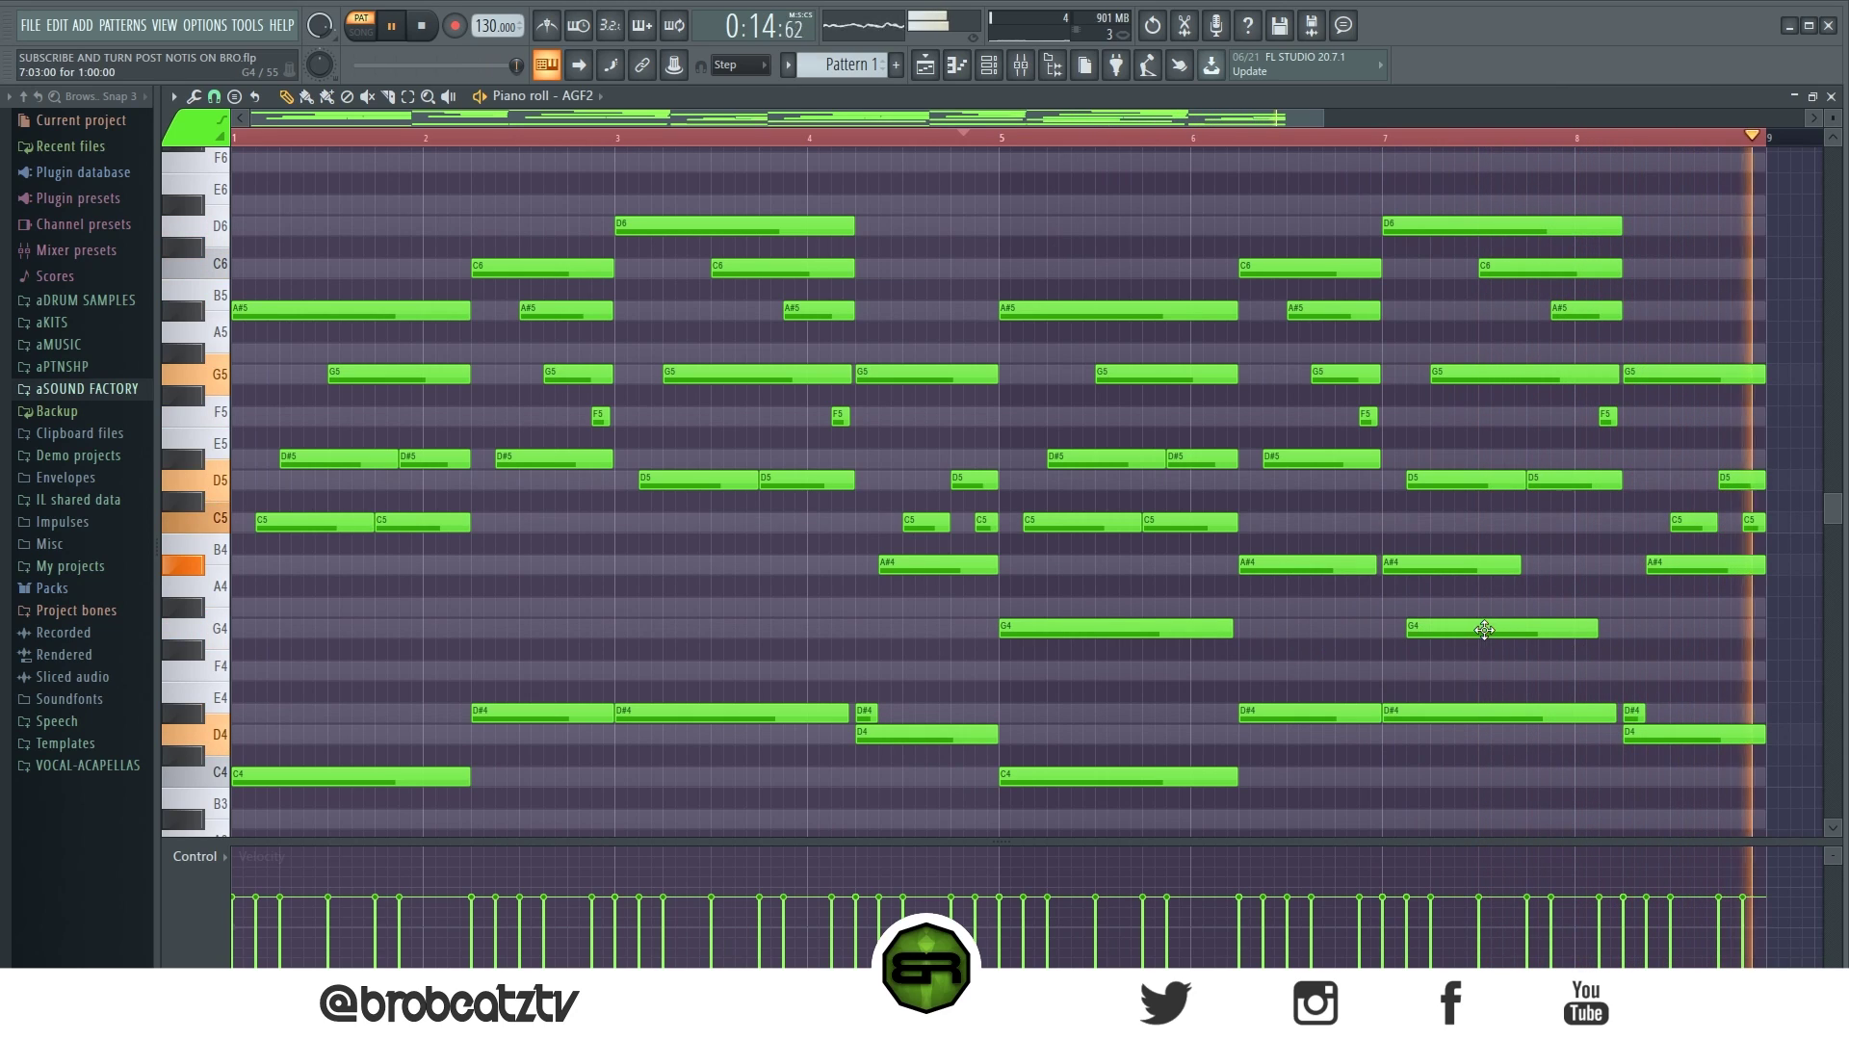
key("space")
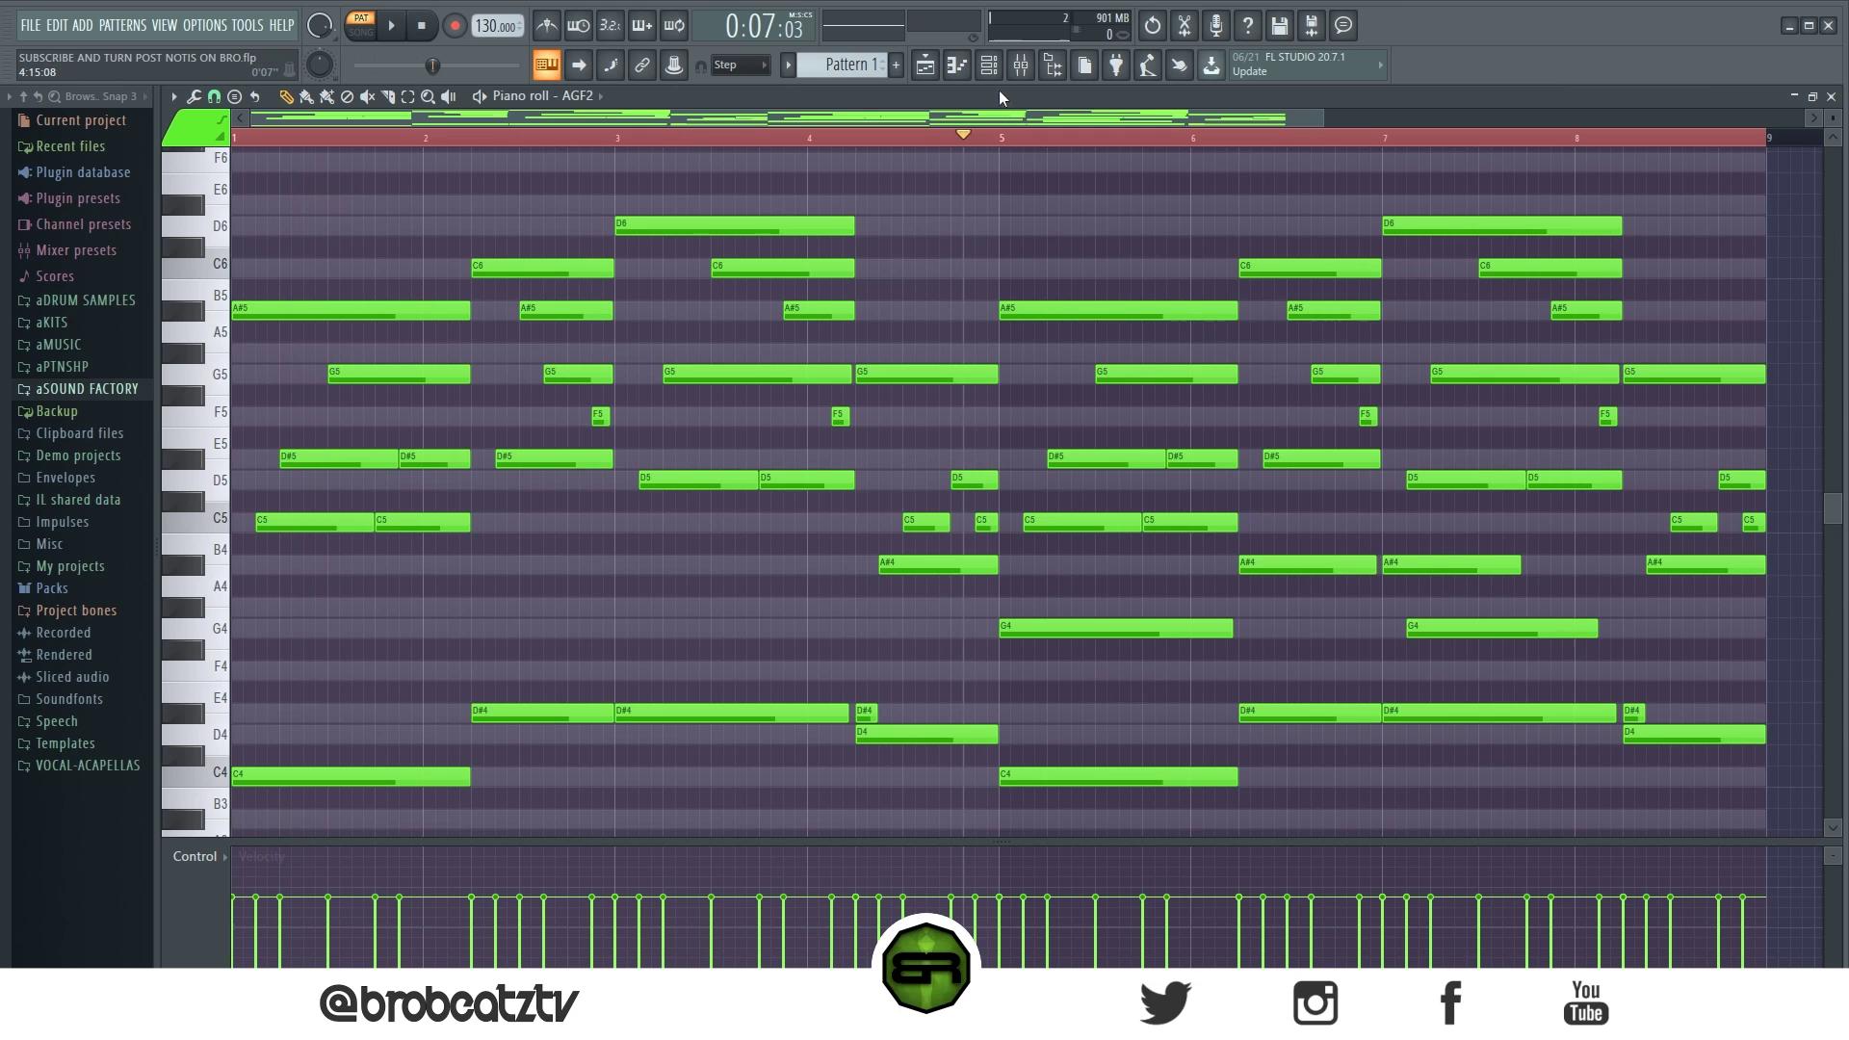
- Open the AGG2 channel's piano roll and display the channel rack over it
left_click(988, 64)
right_click(618, 271)
left_click(660, 280)
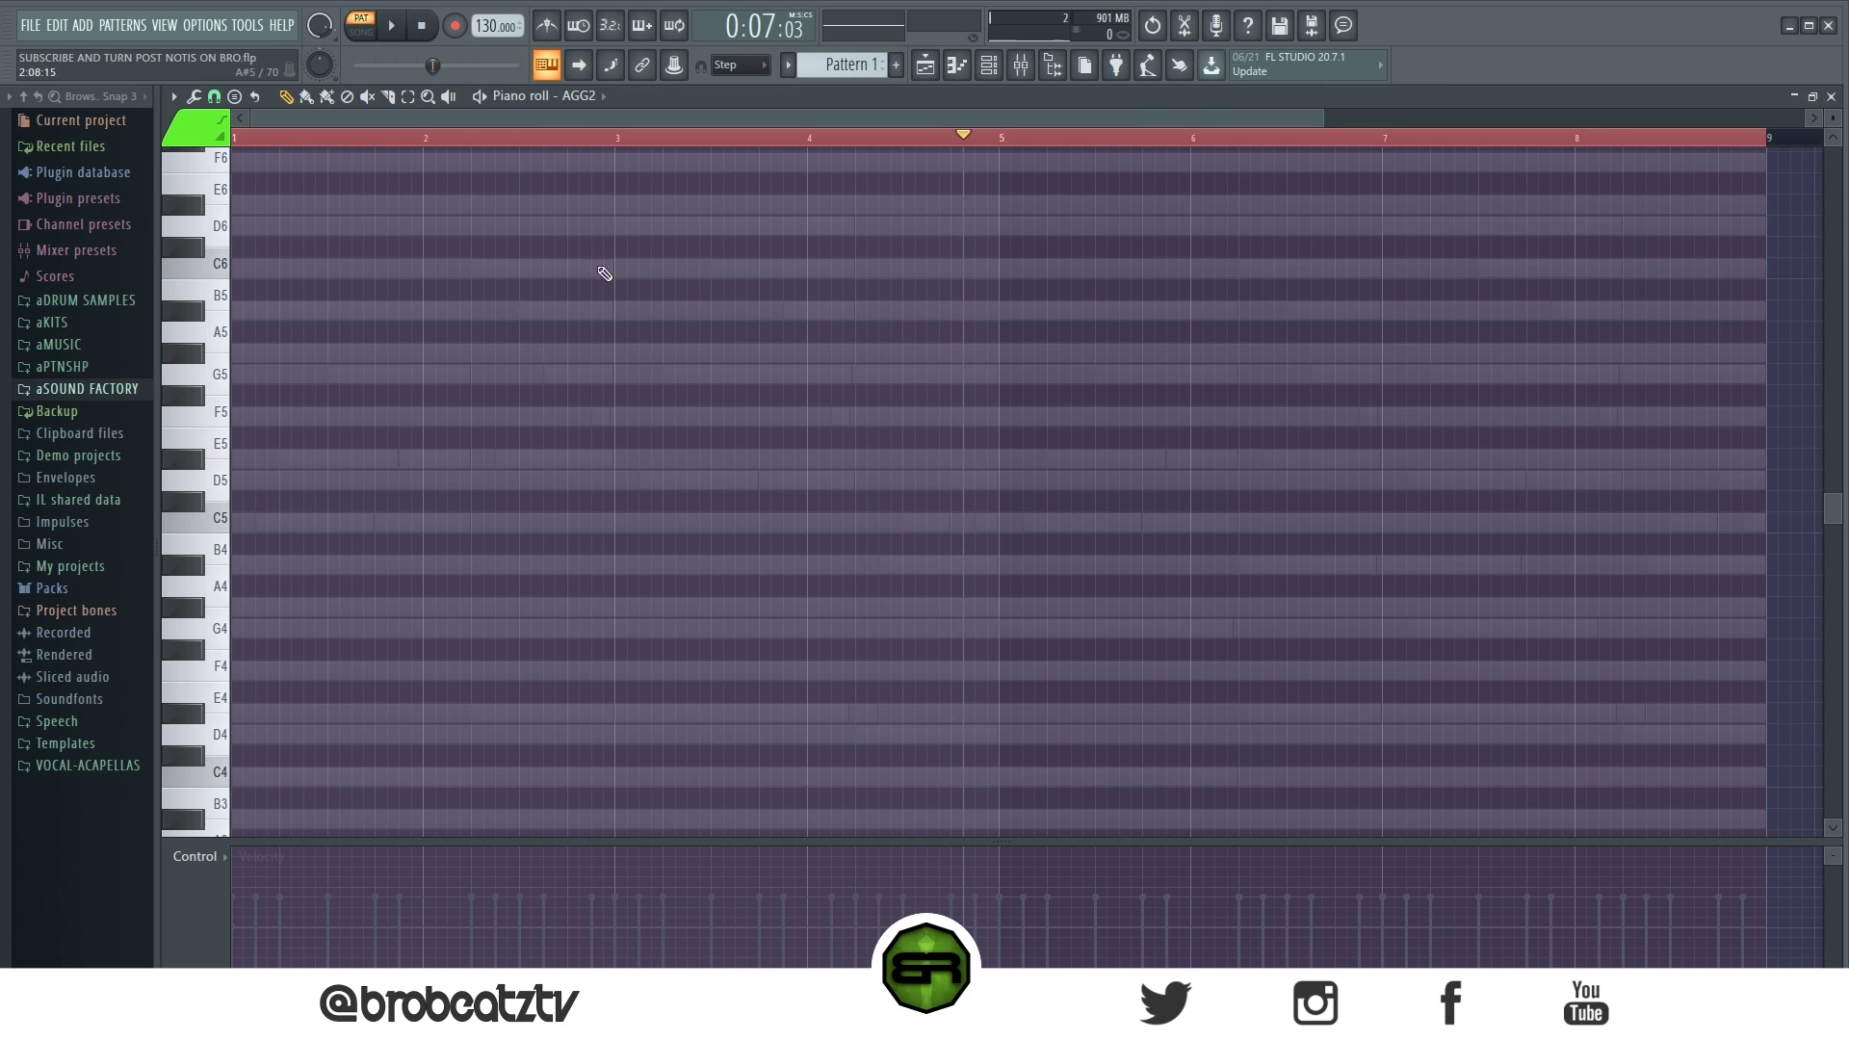
left_click(988, 65)
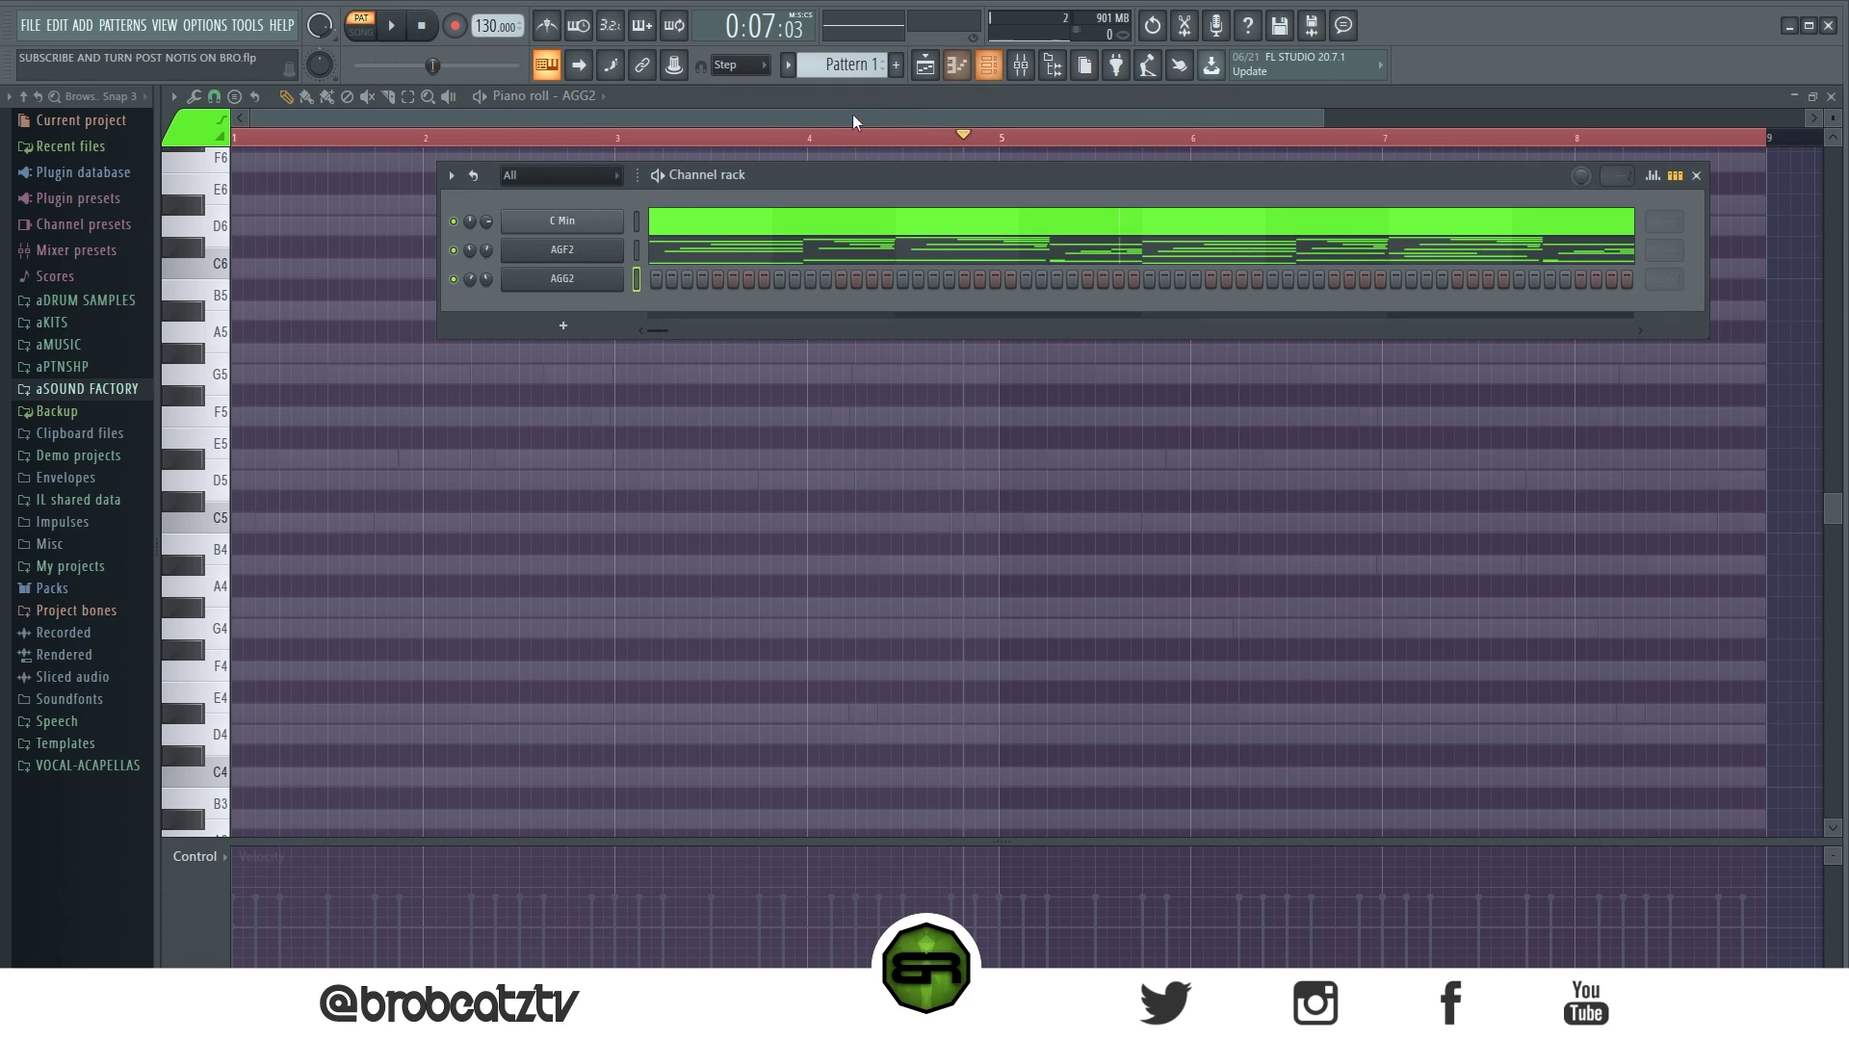
- Copy the opening A#5 and the D4 ending at bar 5 from AGF2 into the AGG2 piano roll and clear the selection
left_click(669, 248)
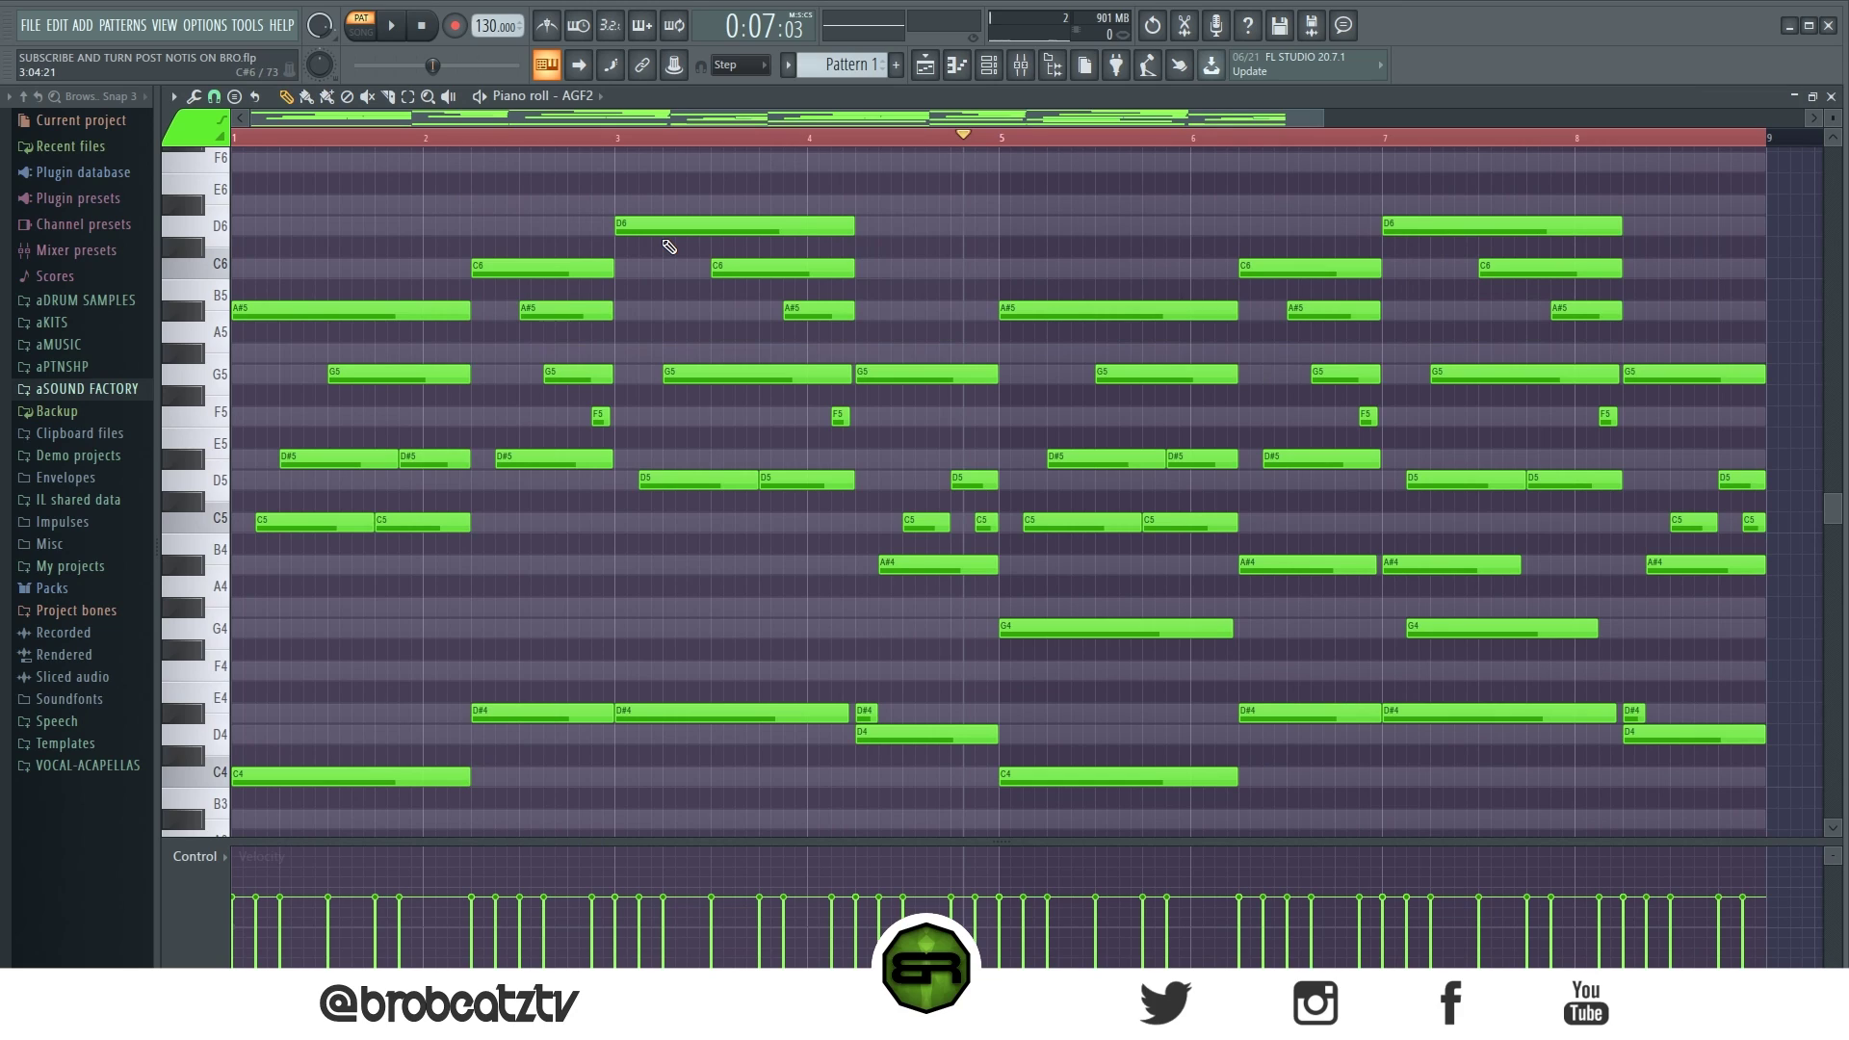
left_click(345, 320)
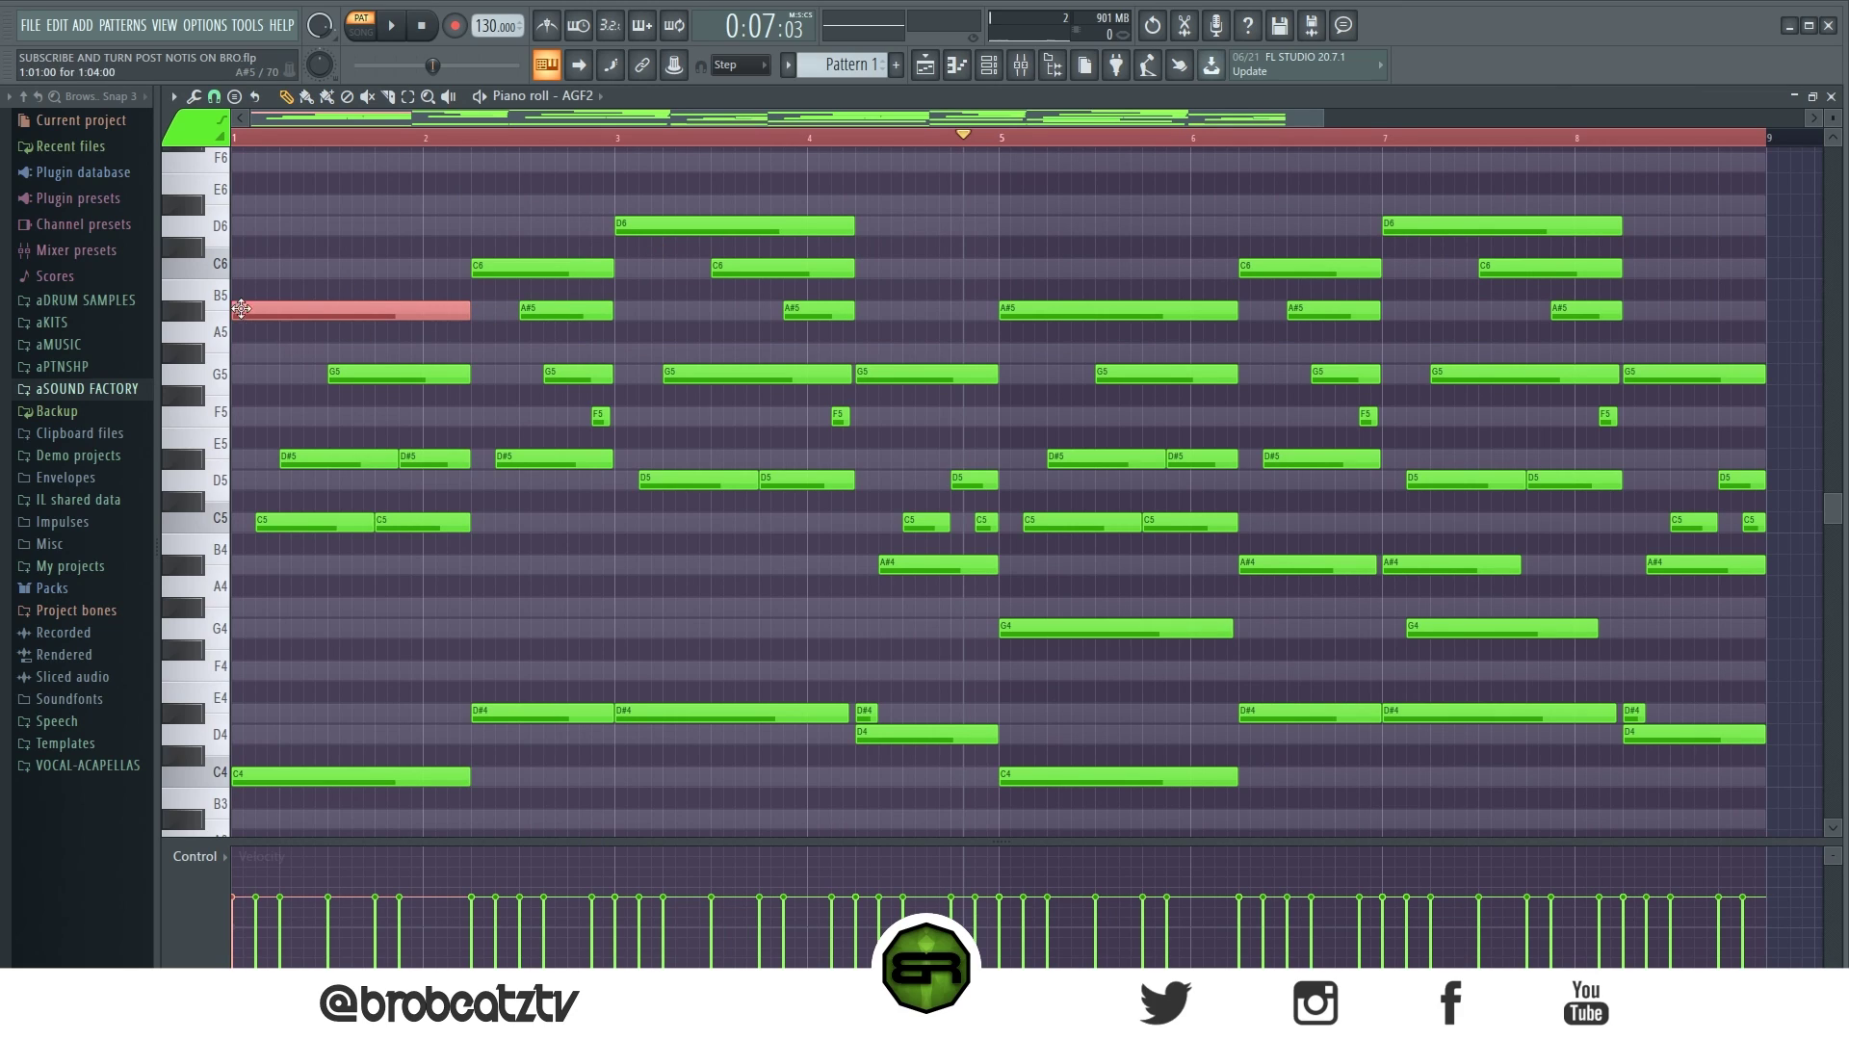
key("ctrl+d")
left_click(291, 301)
left_click(966, 734, "shift")
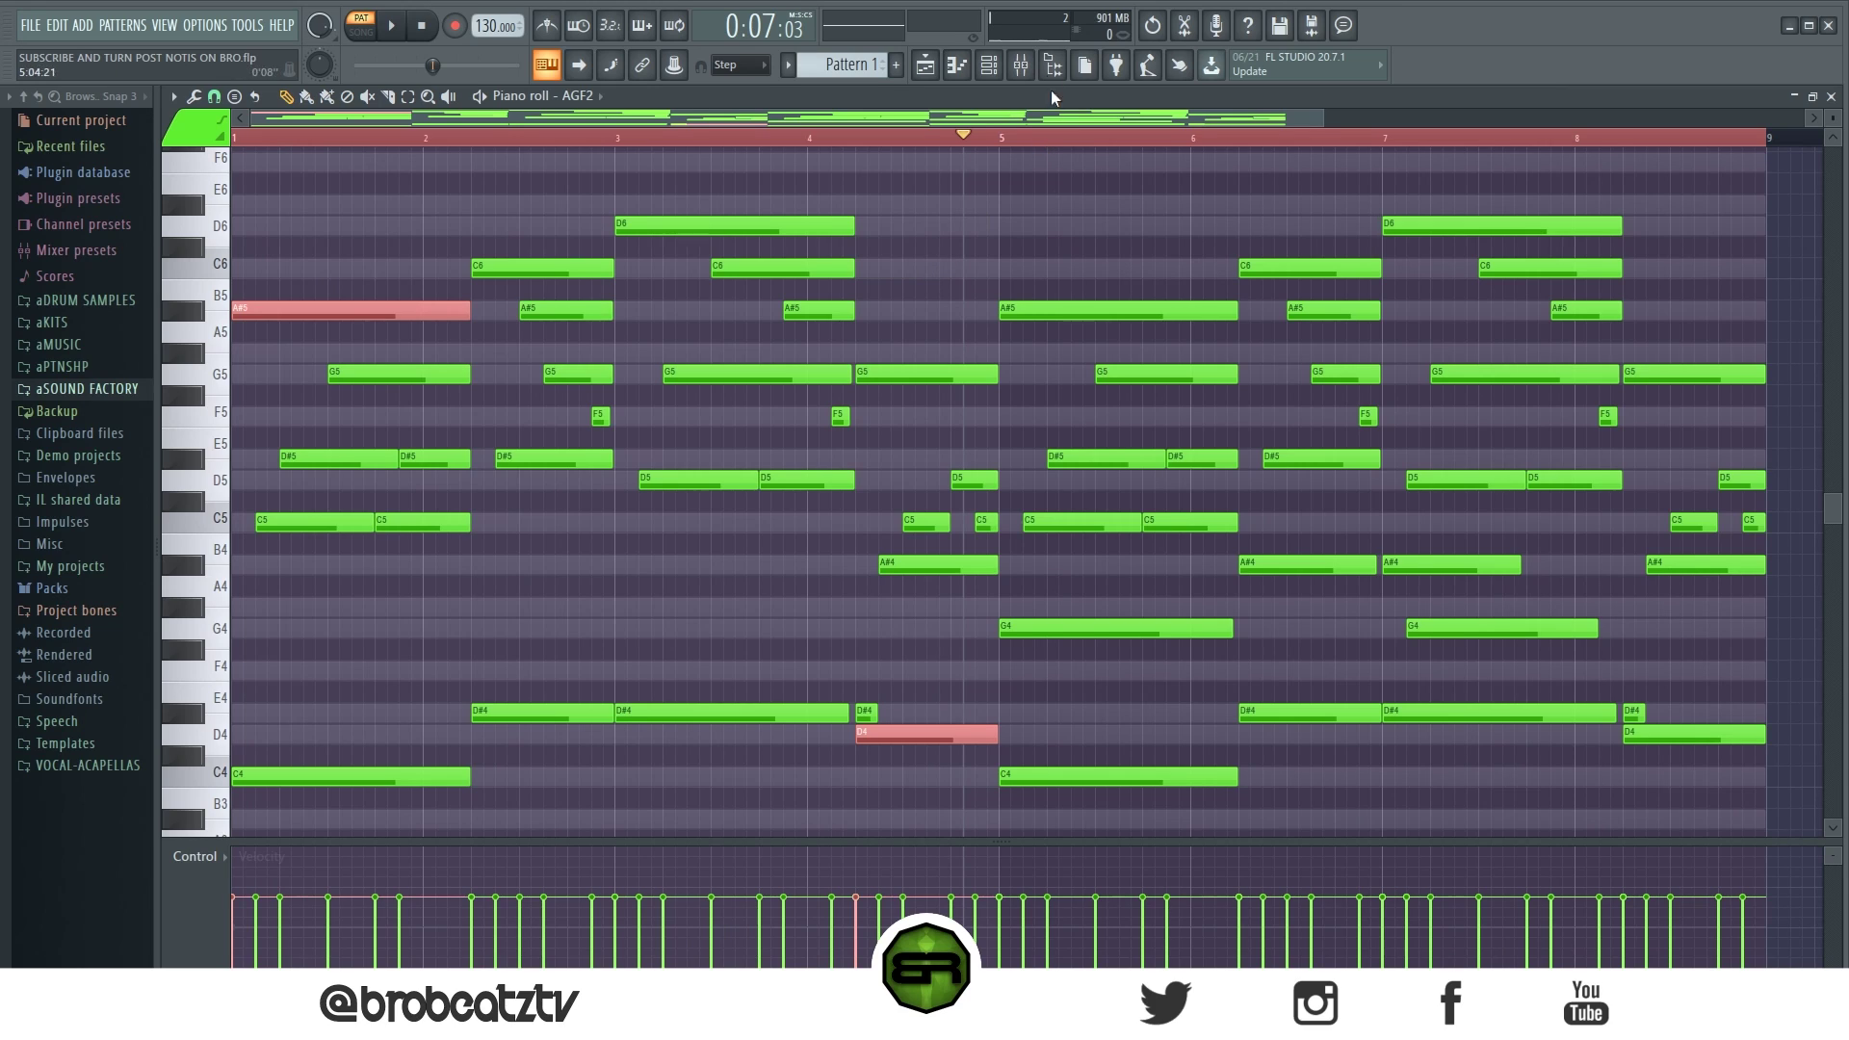
left_click(956, 64)
right_click(611, 260)
left_click(645, 280)
key("ctrl+v")
key("ctrl+d")
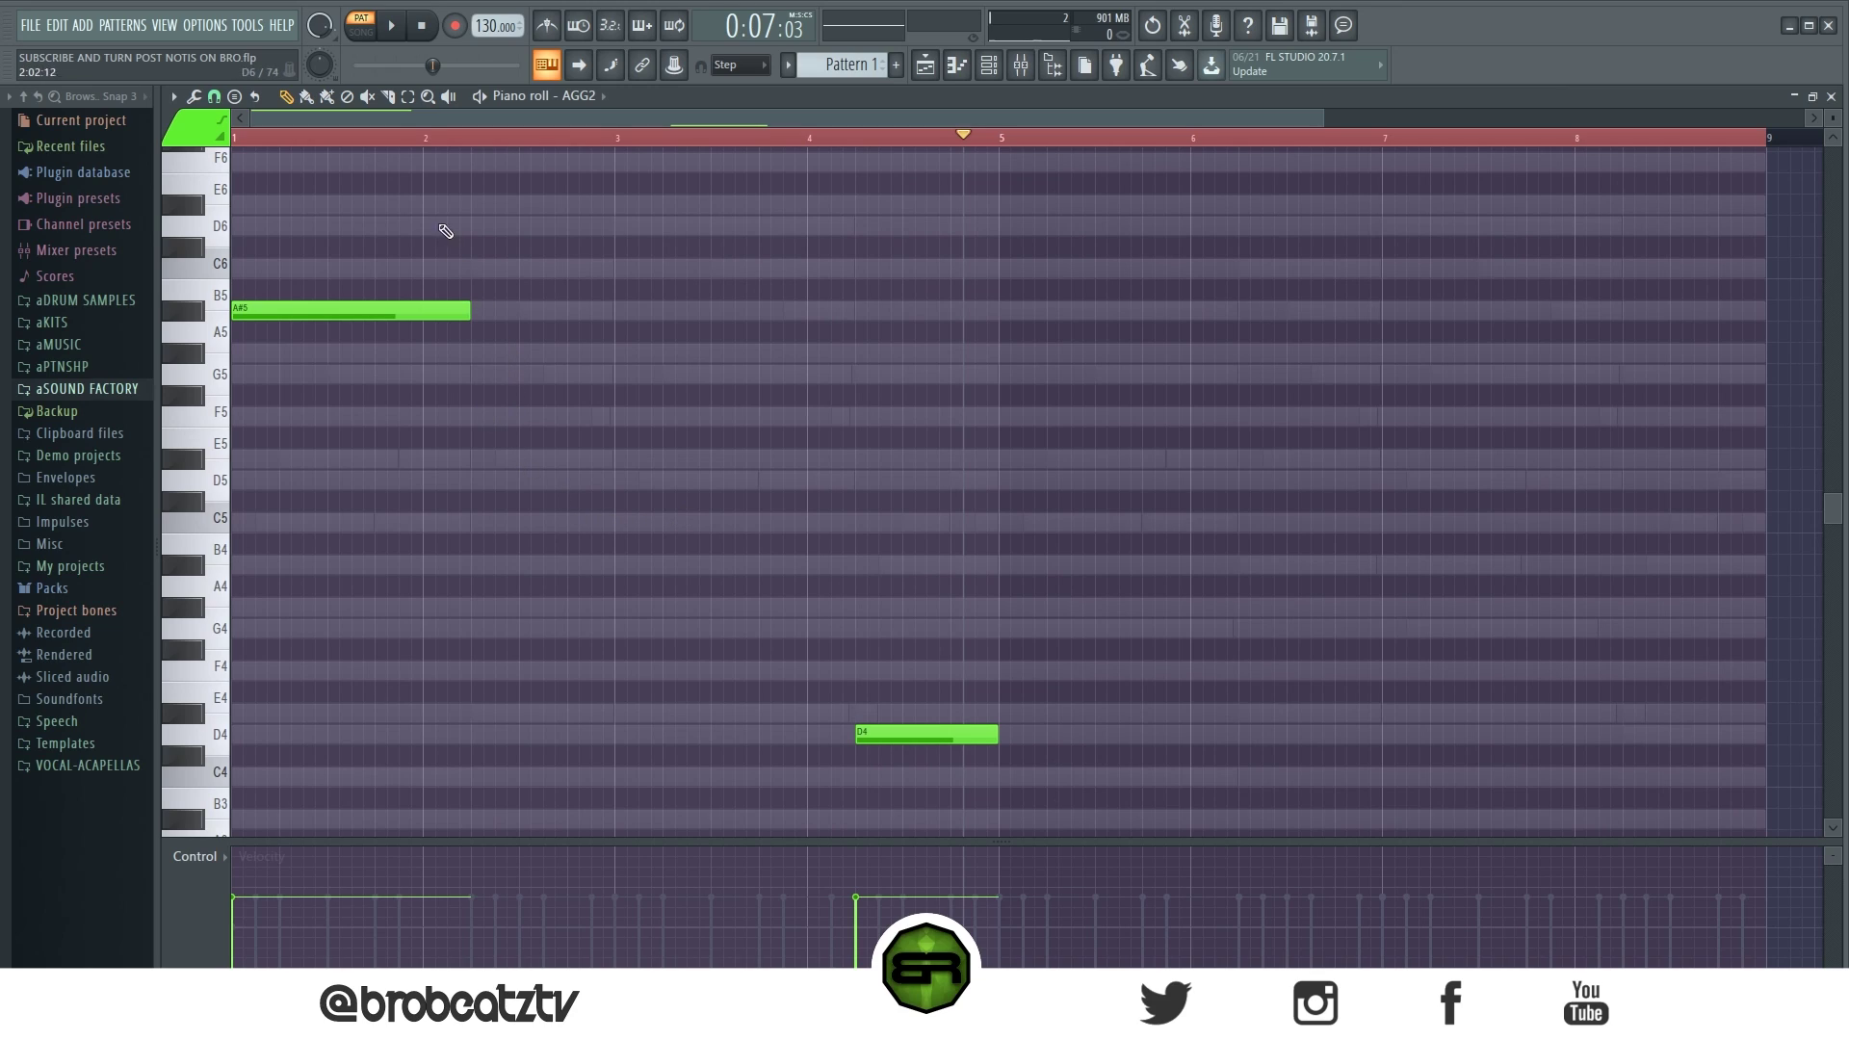
- Shorten the opening A#5 to about 5 steps, add a C6 of about 4 steps at 1:07, and play the start
key("space")
left_click_drag(469, 309, 328, 305)
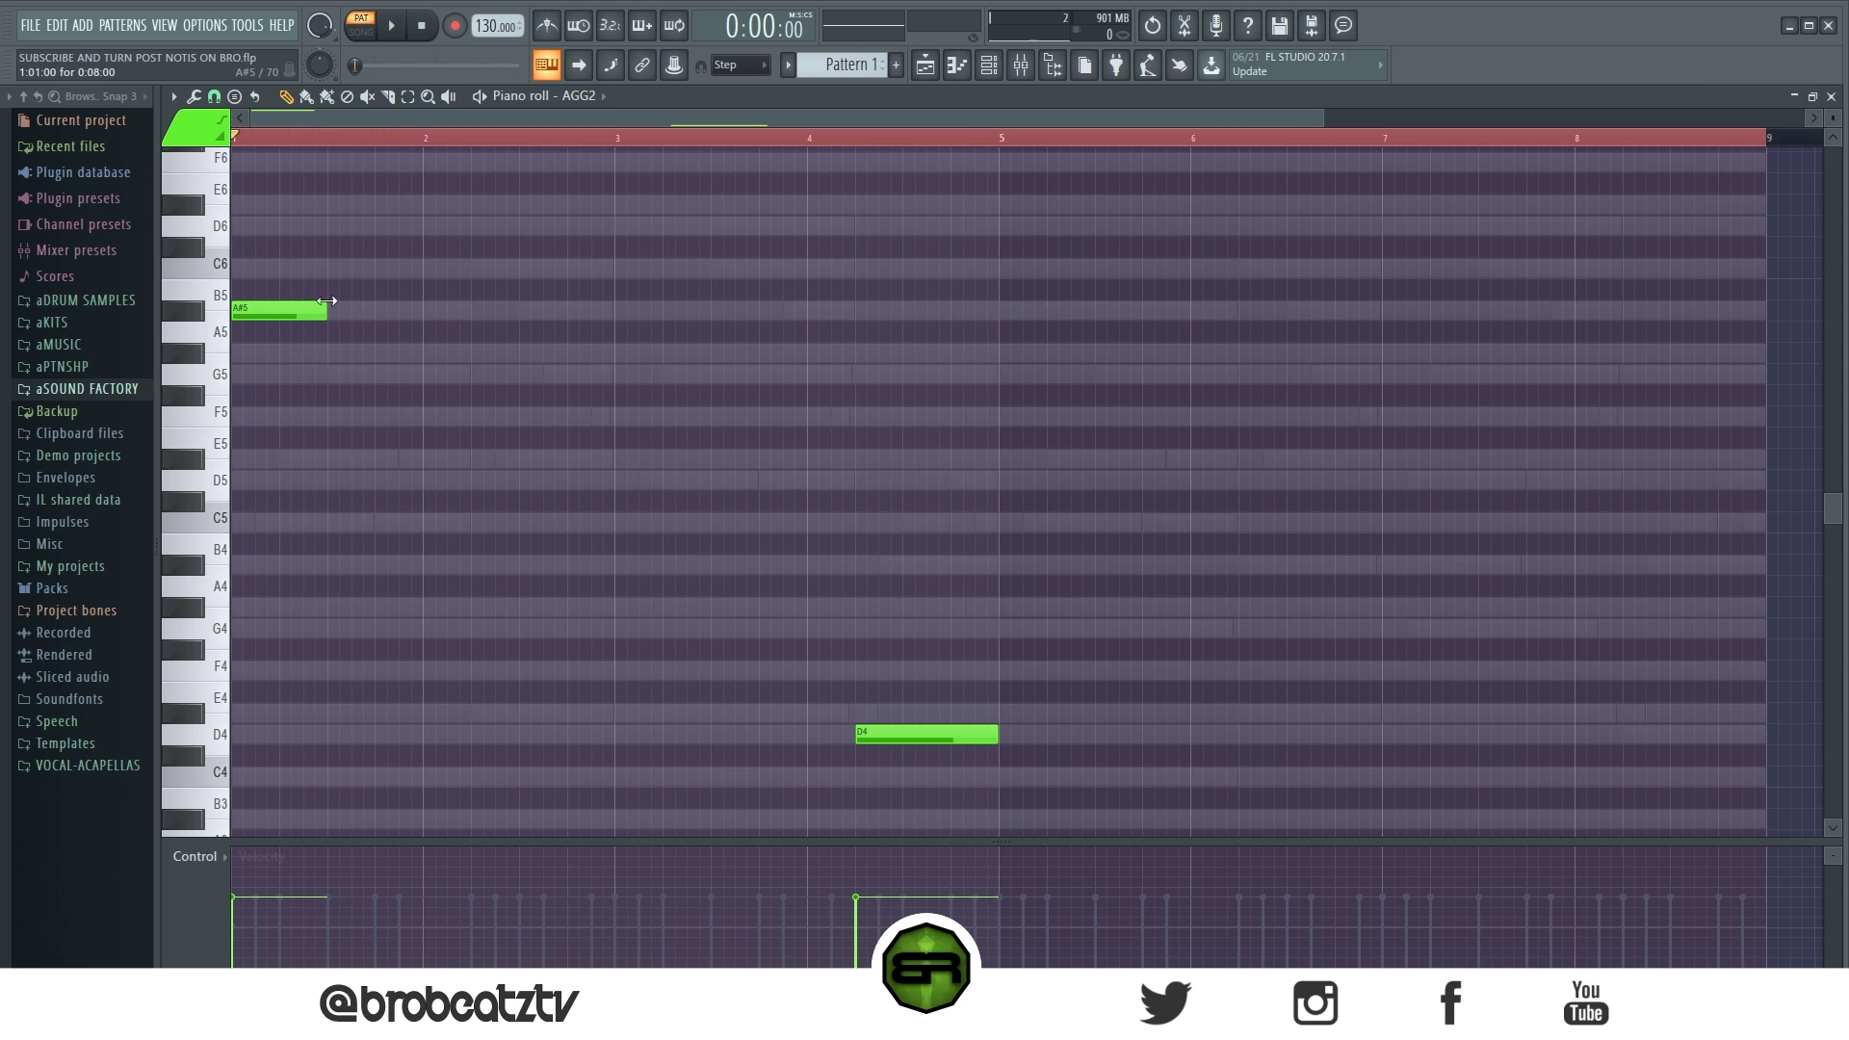
key("space")
scroll(396, 170, "up", 2)
key("space")
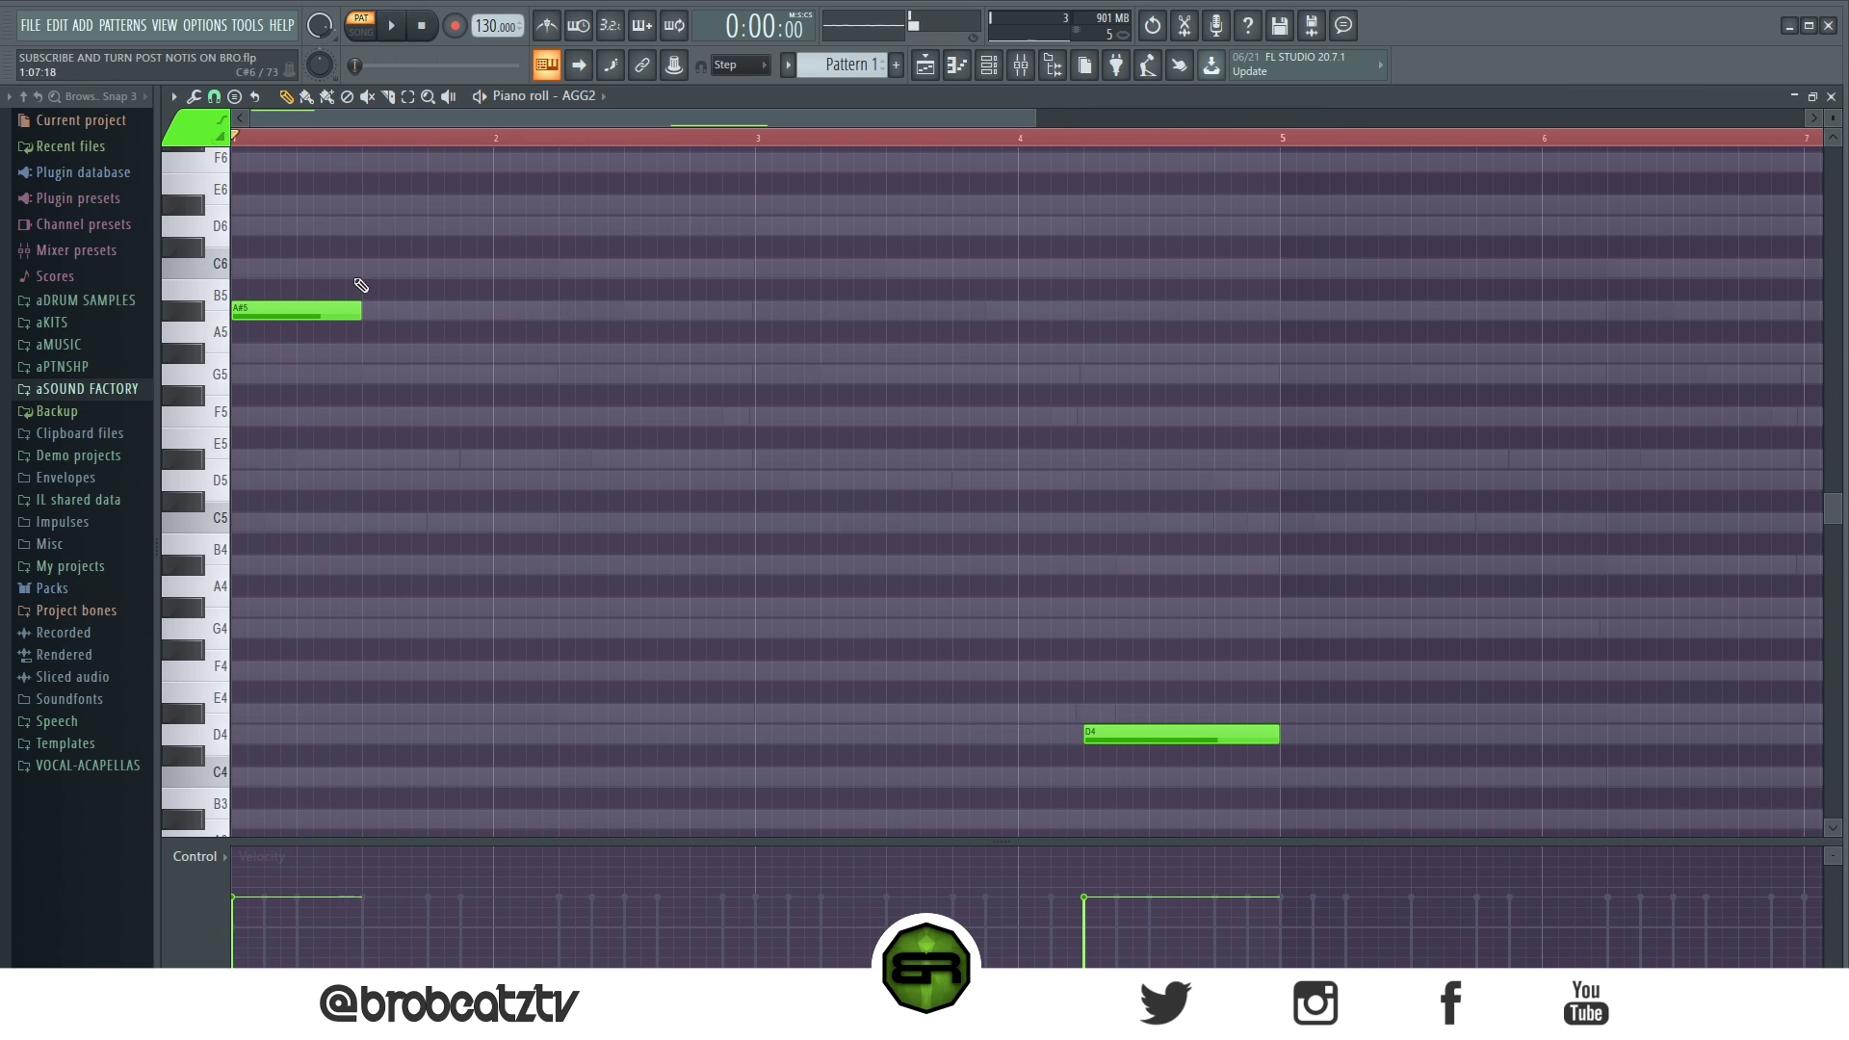
left_click_drag(361, 309, 312, 317)
left_click(334, 269)
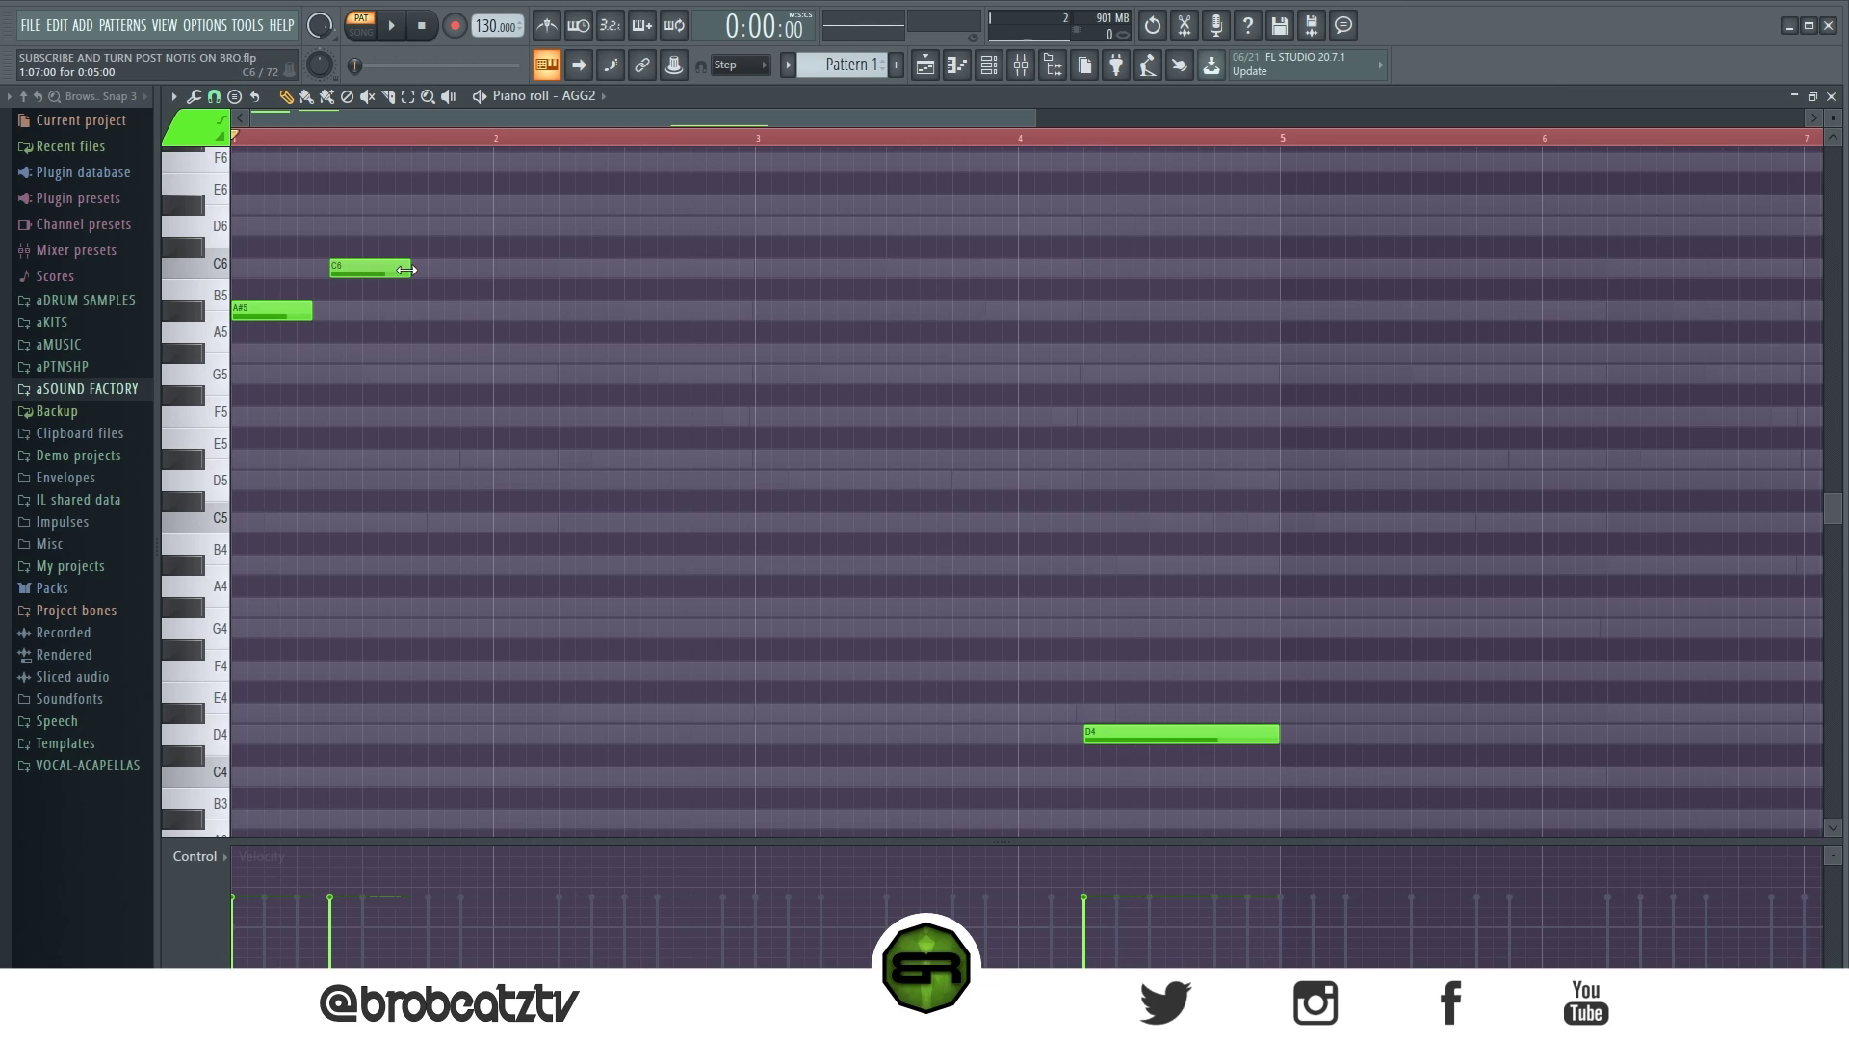
key("space")
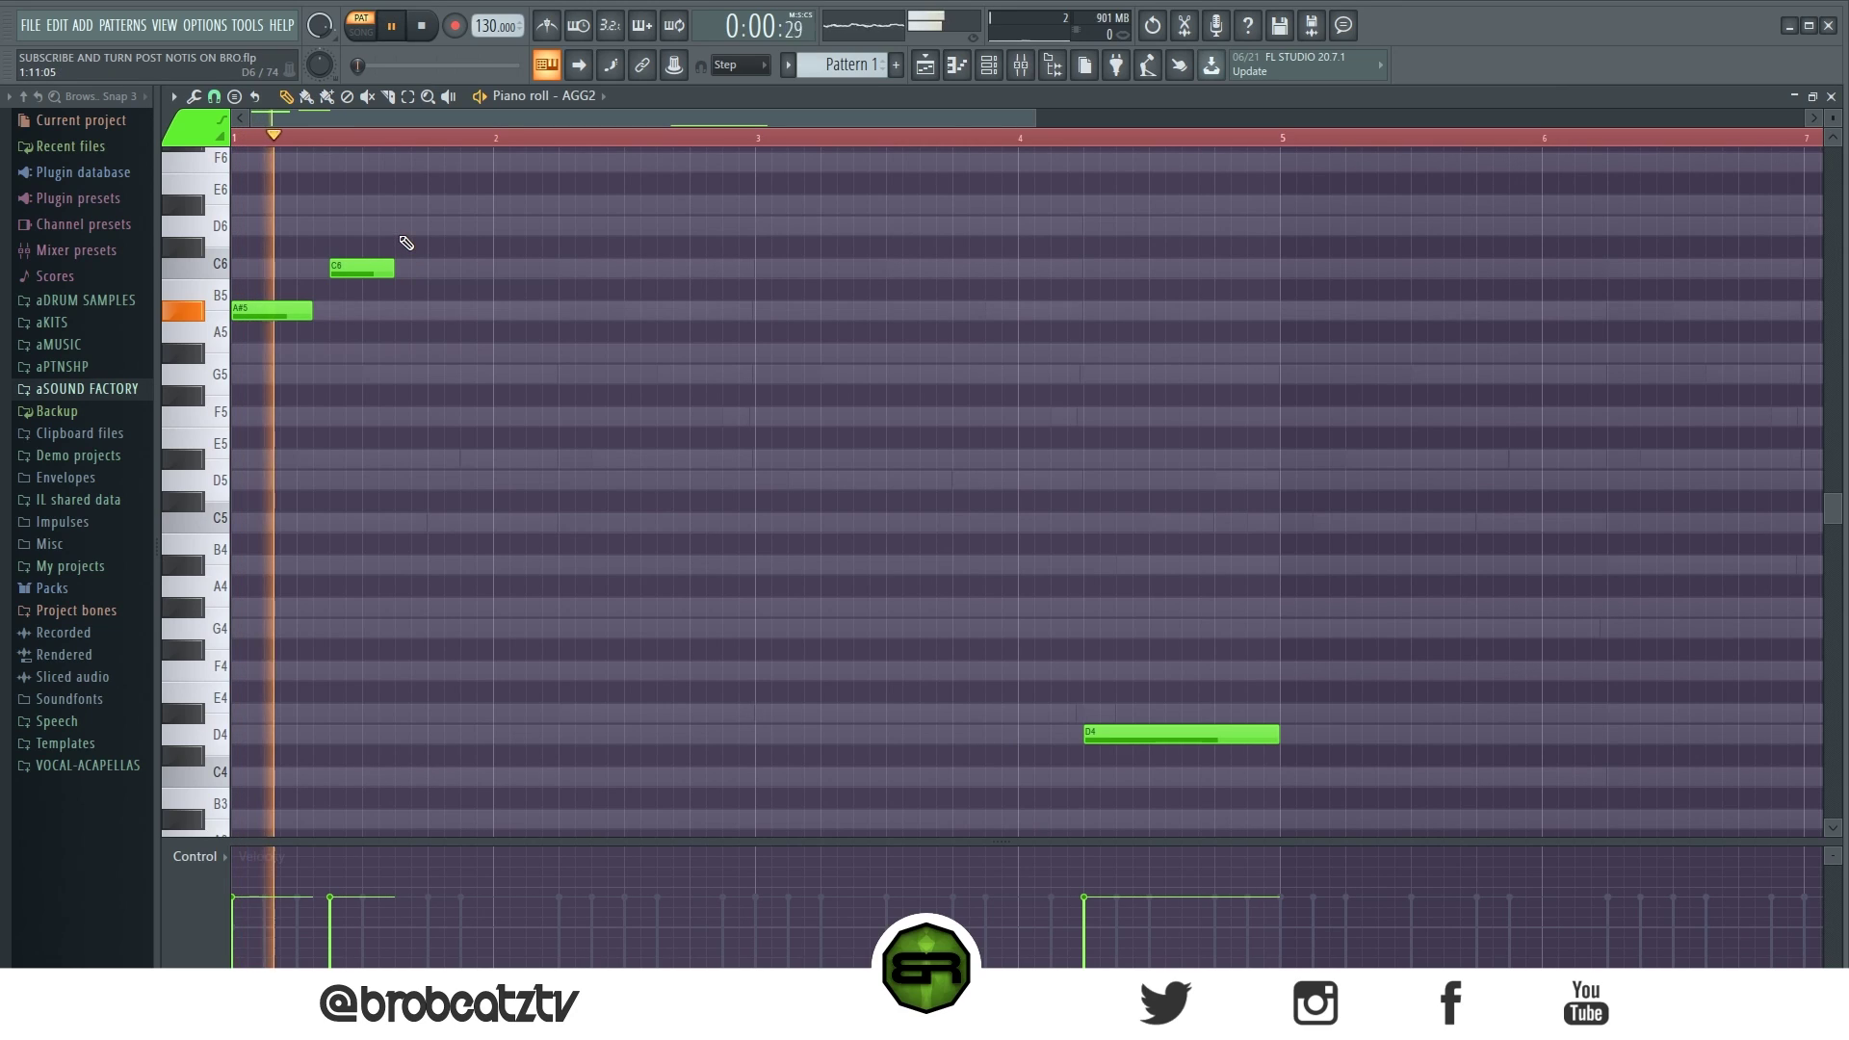
key("space")
- Add a 2-step D6 at 1:11, a short D#6 at 1:13, and a D6 of about 4 steps at 1:15
left_click(427, 223)
left_click(439, 206)
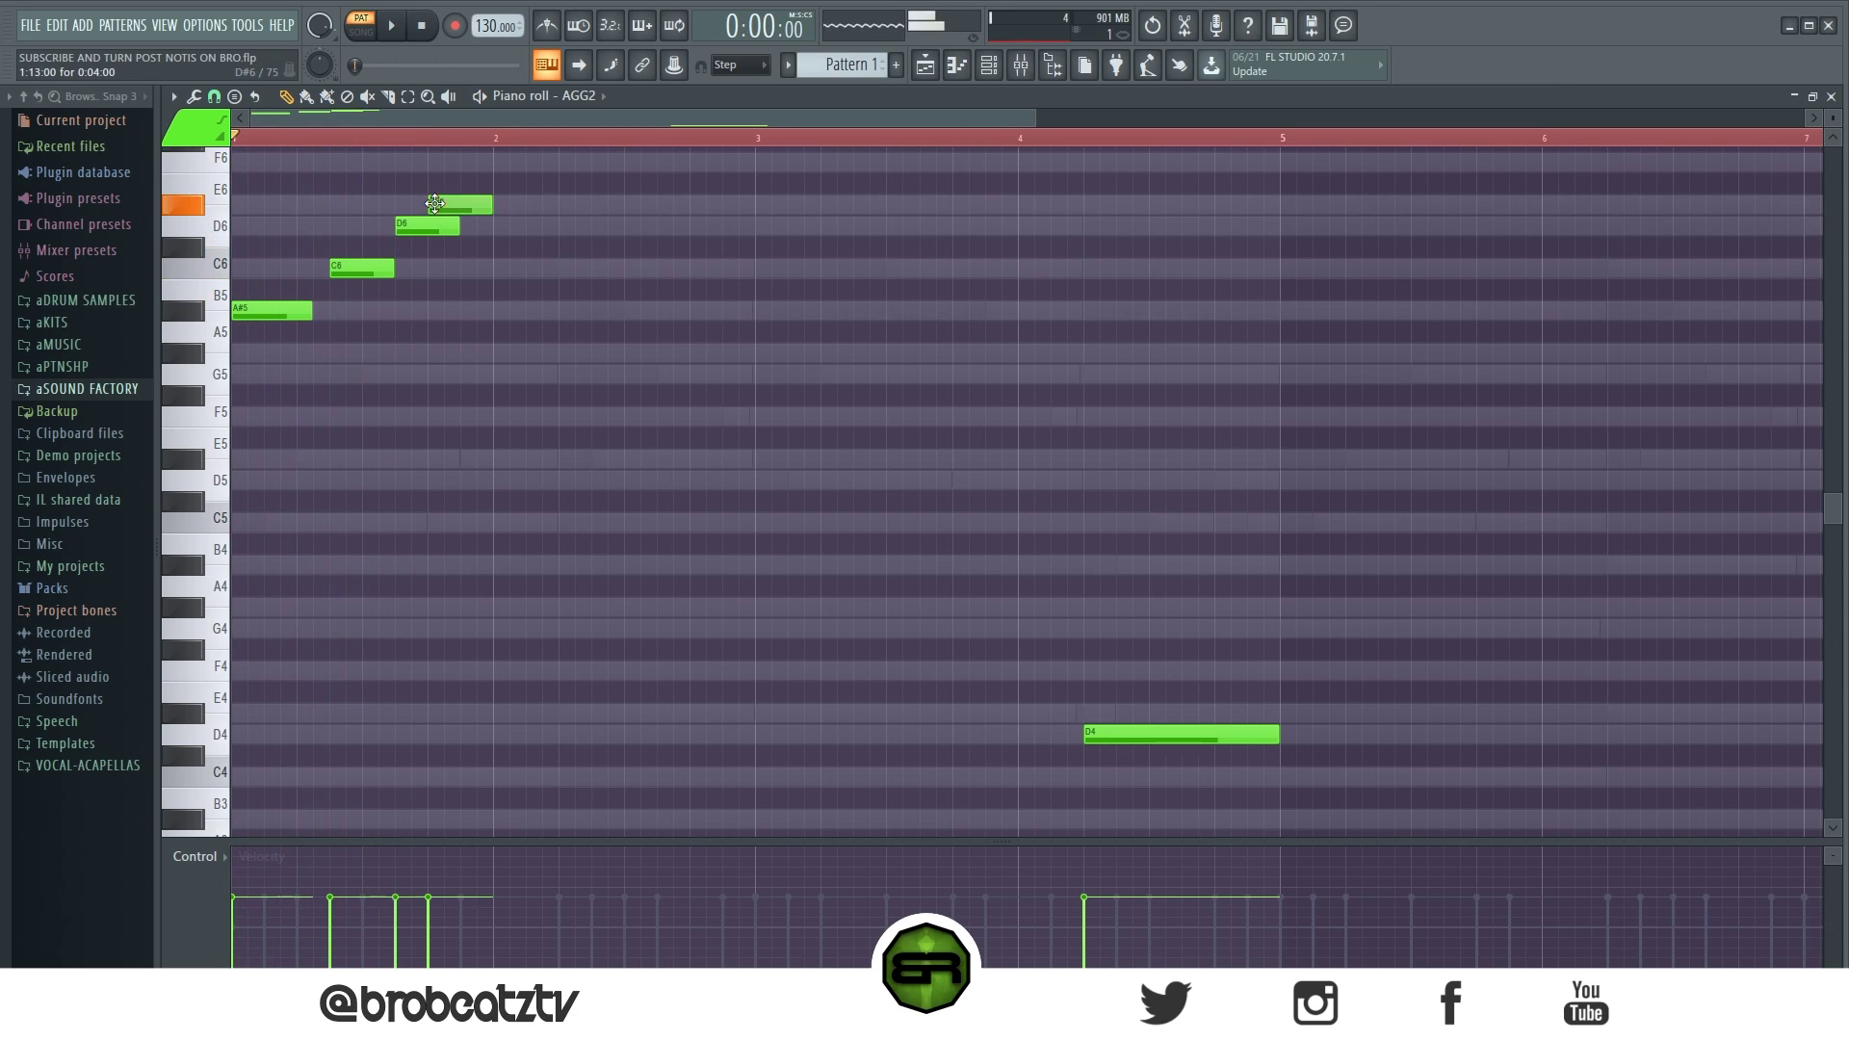
left_click_drag(485, 210, 460, 211)
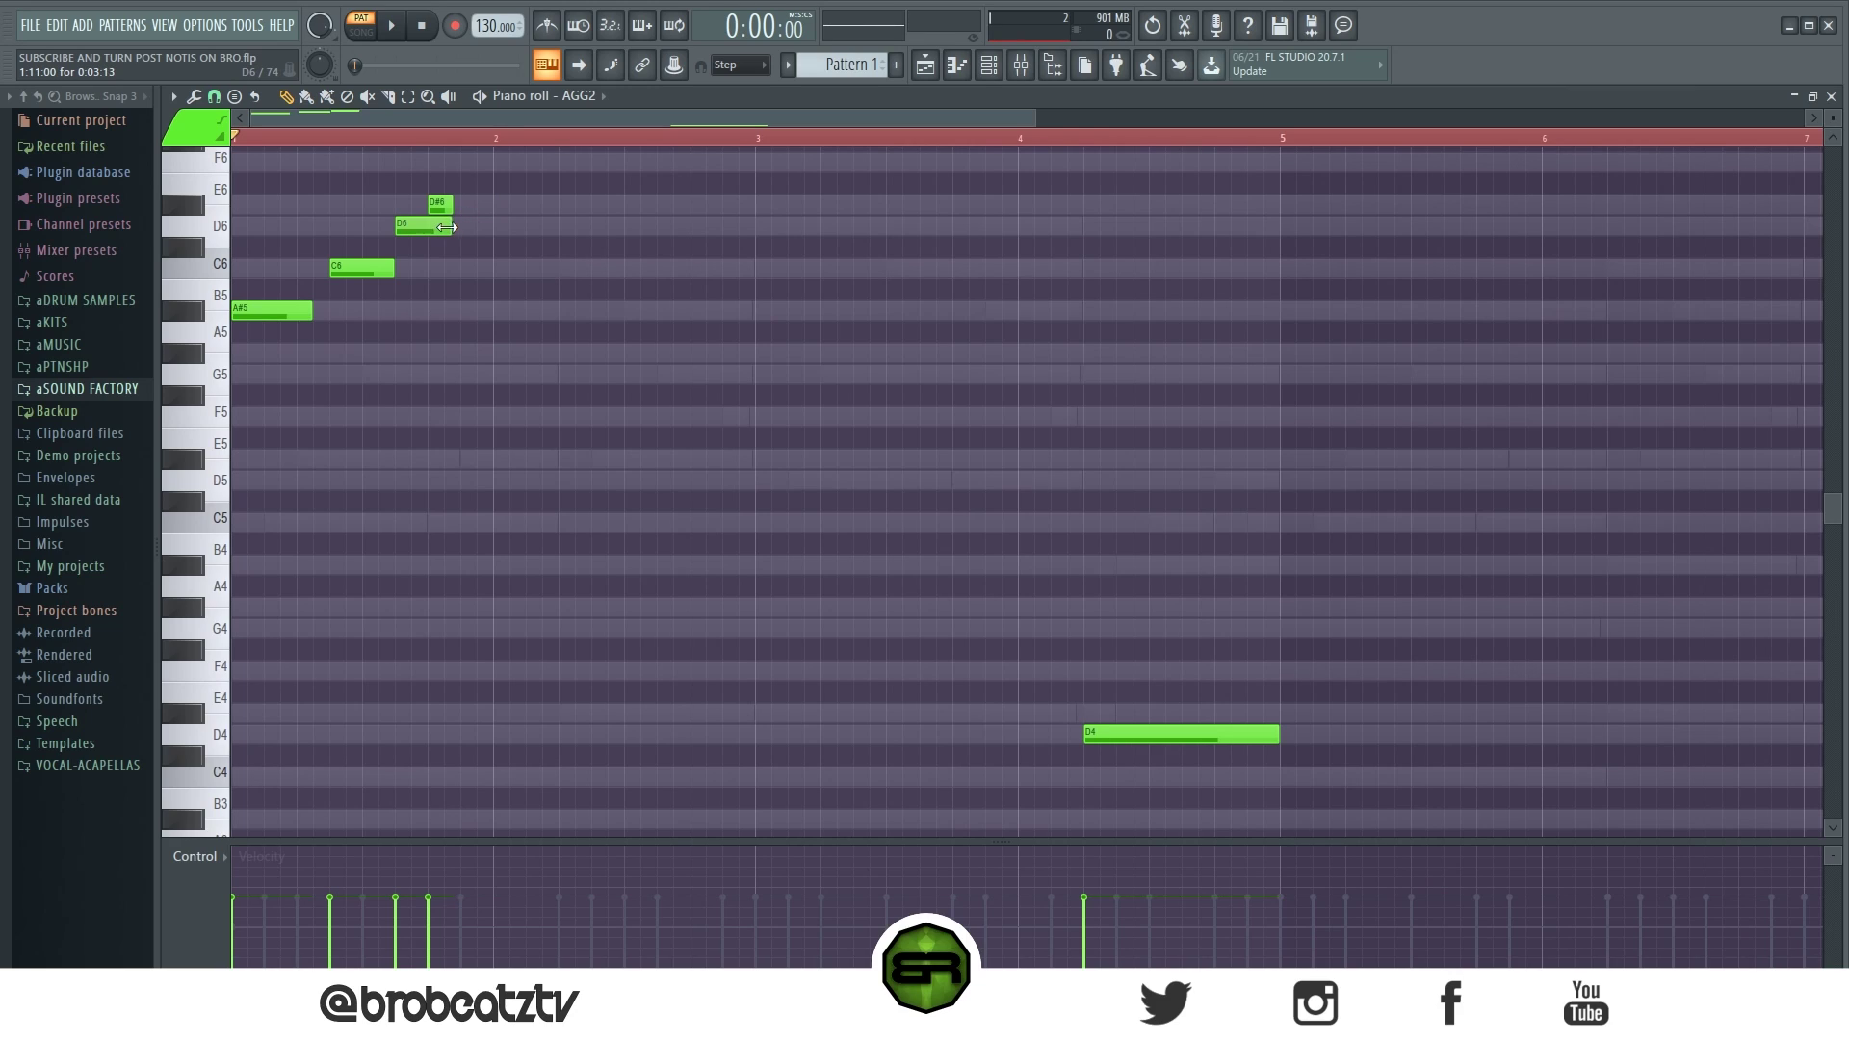
left_click(476, 225)
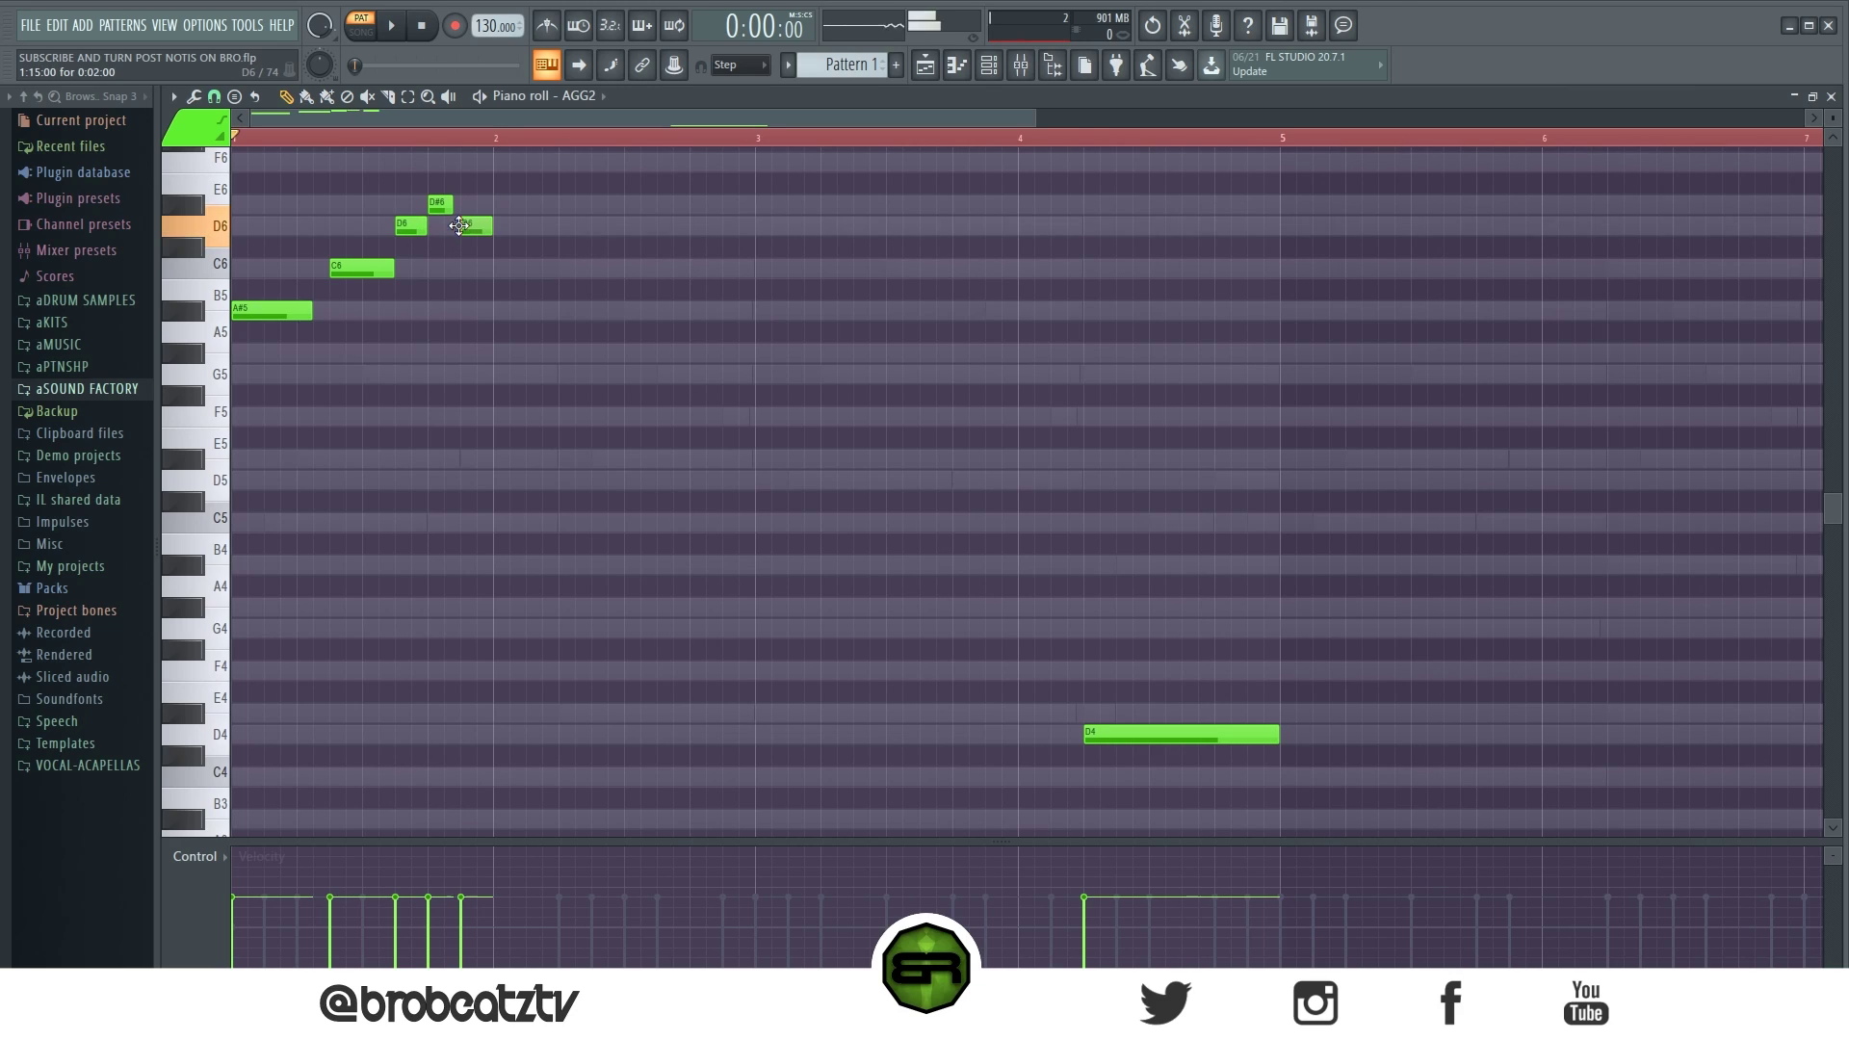
left_click_drag(492, 223, 523, 224)
key("space")
- Add a 2-step C6 at 2:03, an A#5 of about 4 steps at 2:05, and an F5 of over 6 steps at 2:07
left_click(535, 269)
left_click(568, 310)
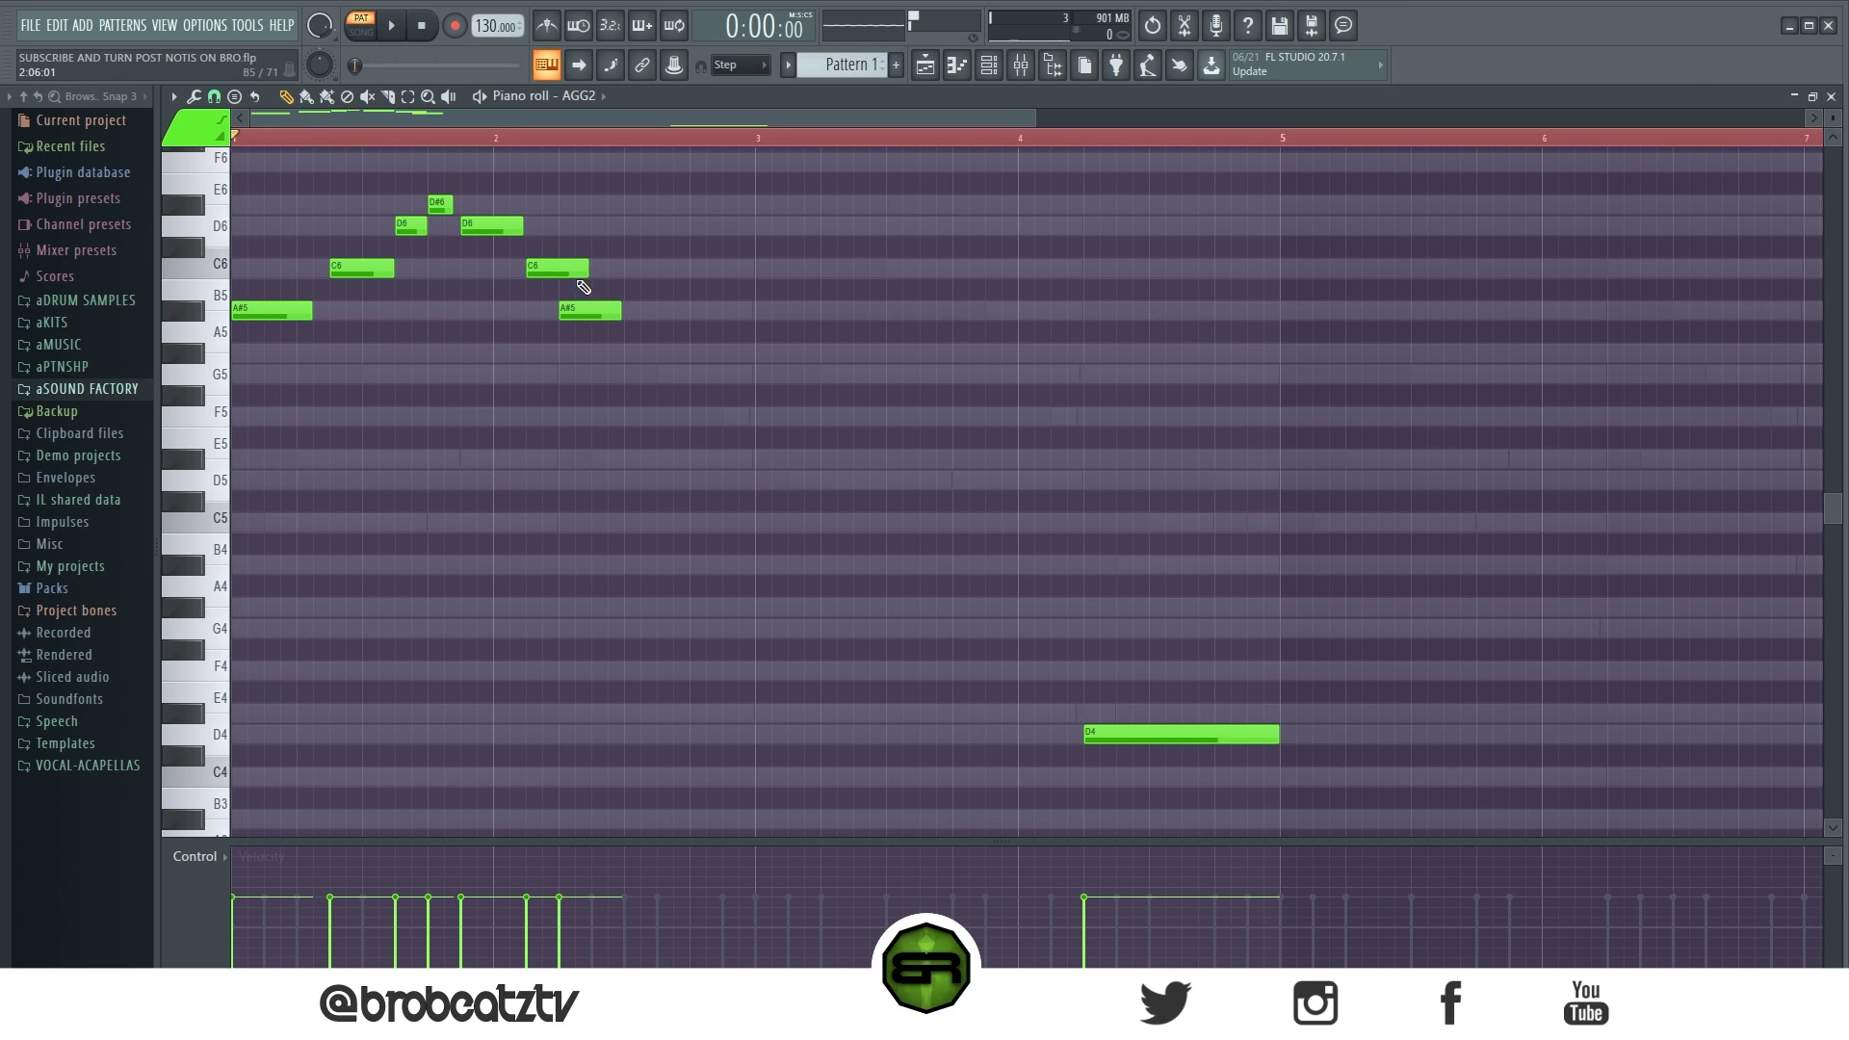
left_click_drag(586, 272, 559, 272)
left_click_drag(591, 354, 592, 434)
key("space")
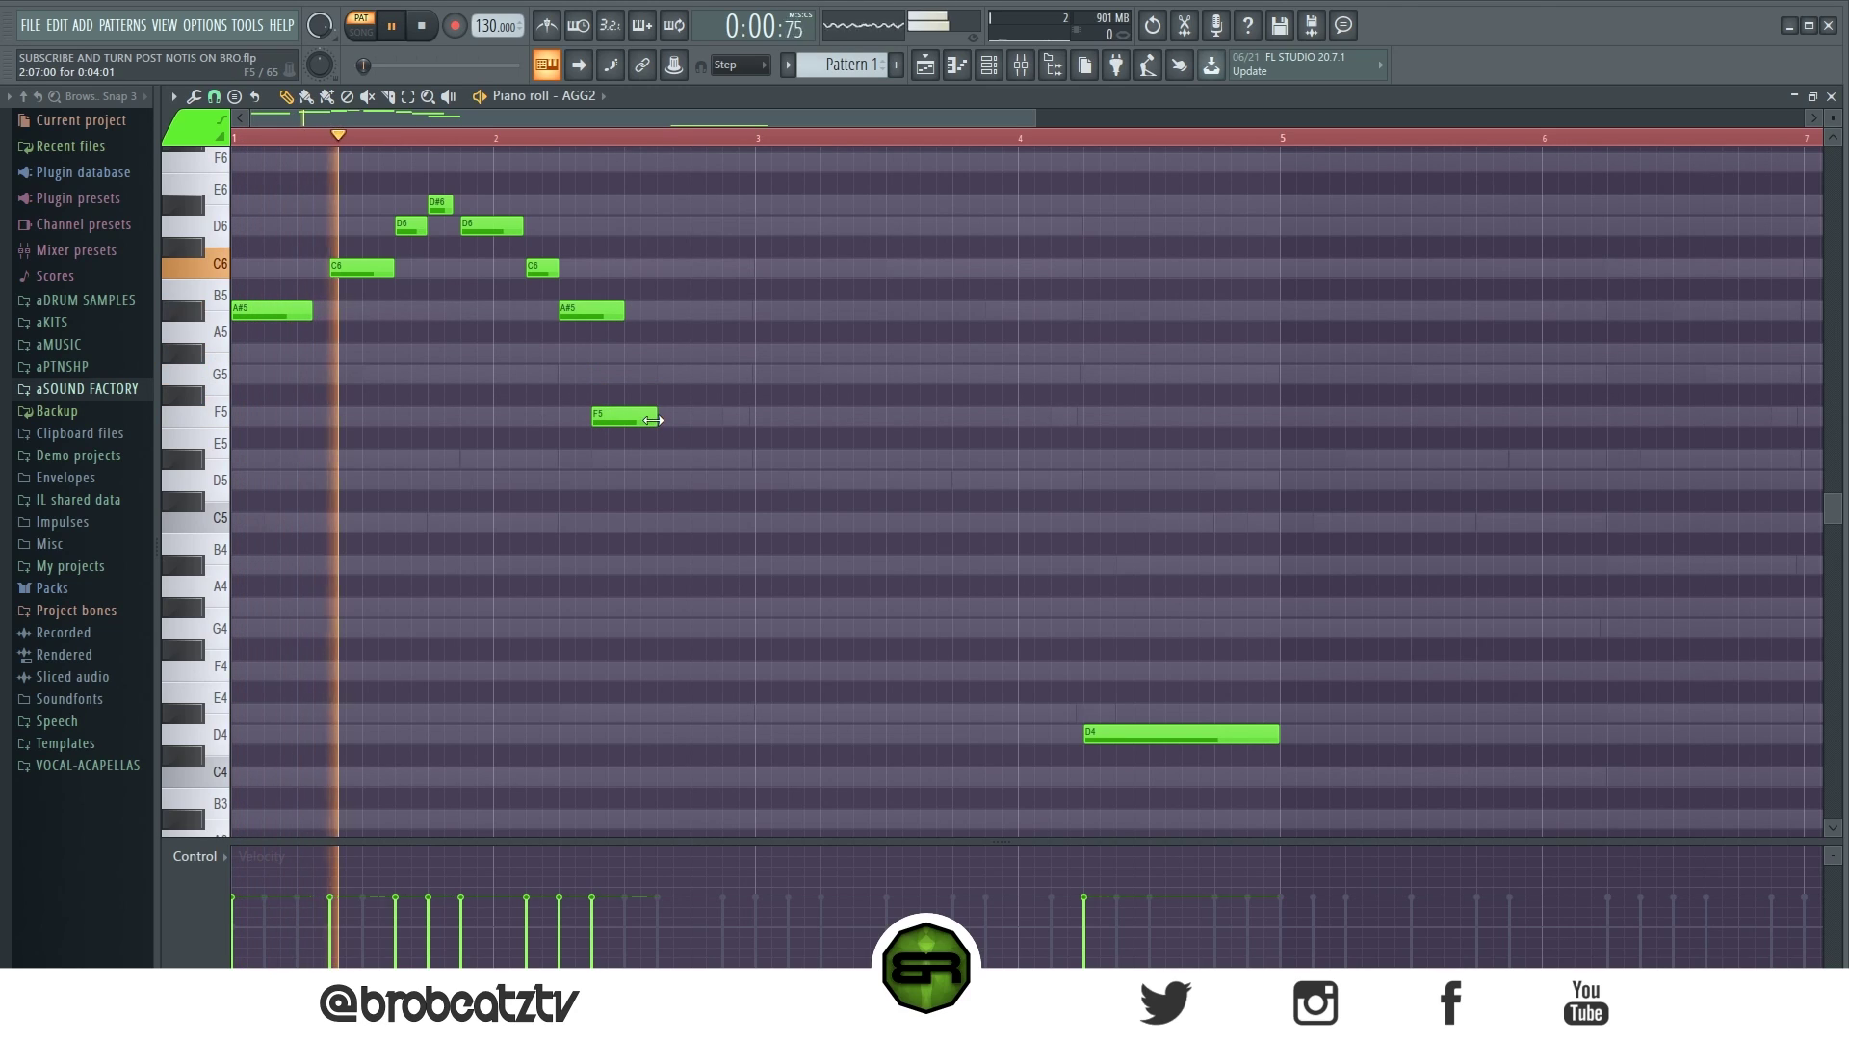
key("space")
left_click_drag(679, 417, 701, 423)
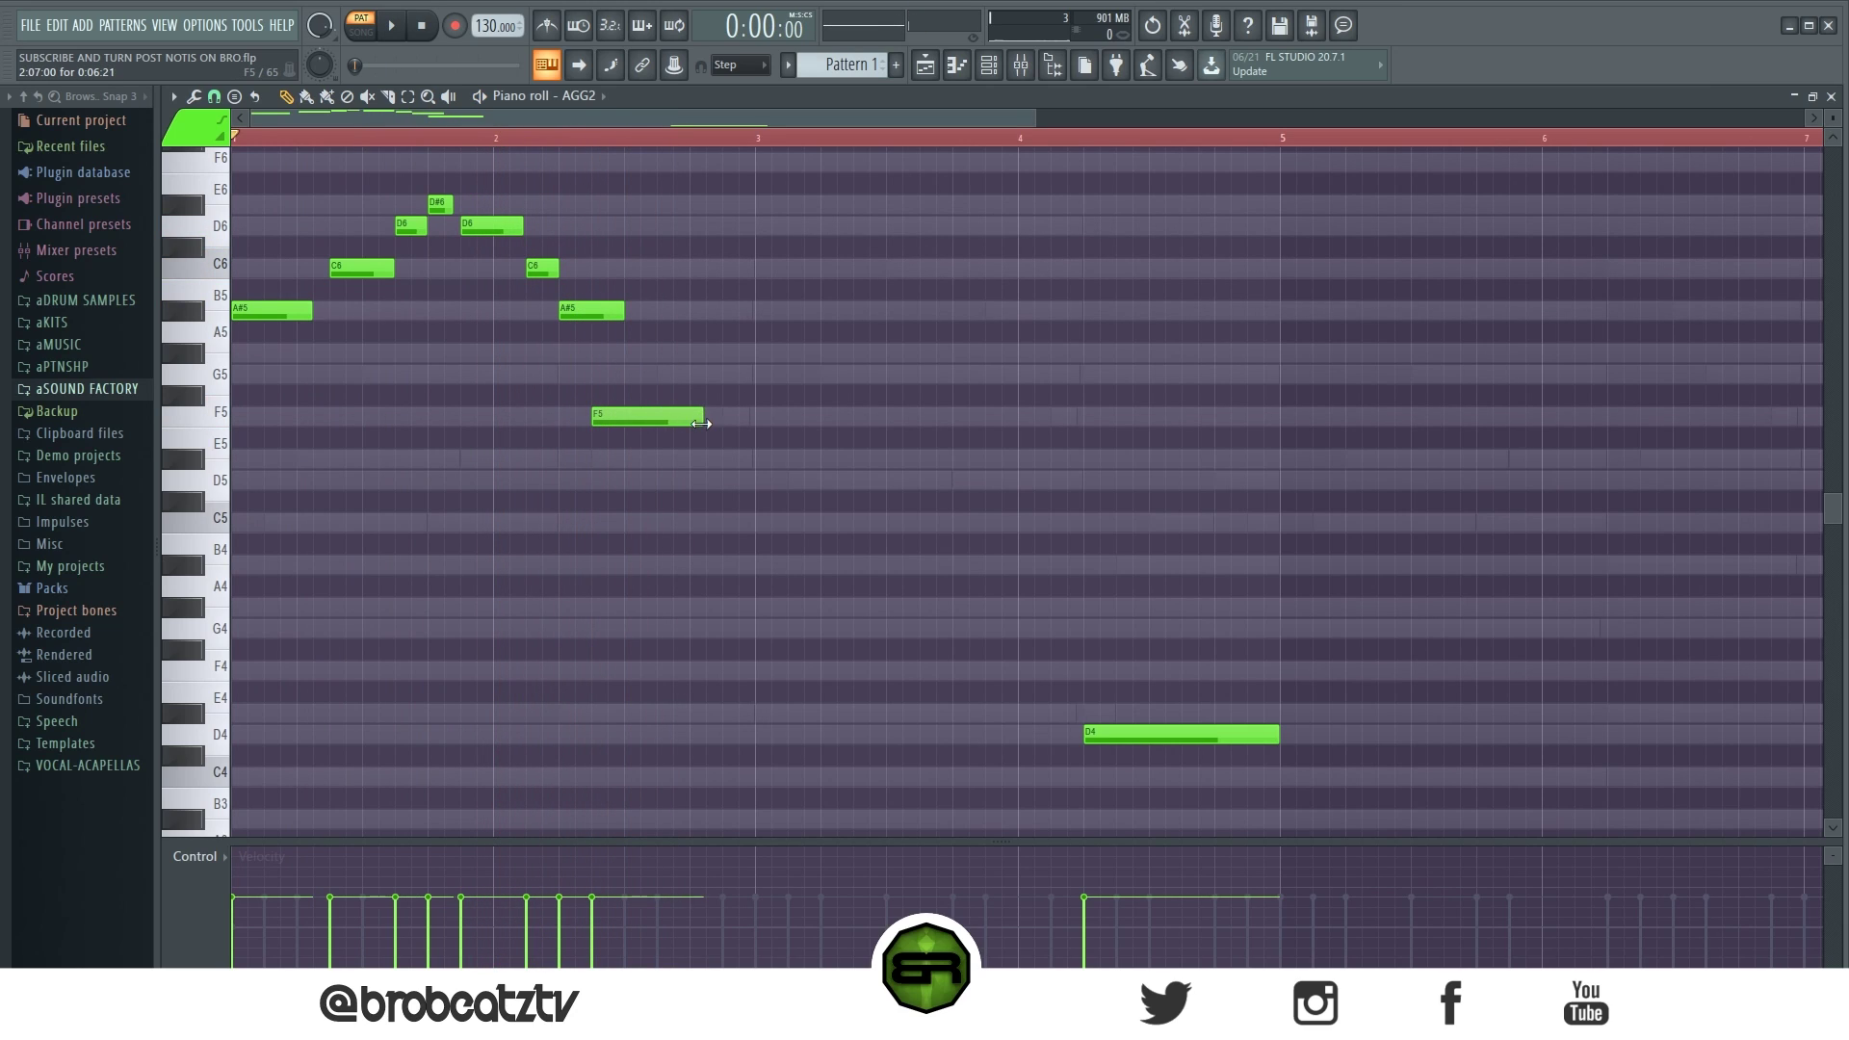
key("space")
key("space")
- Add a D5 at 2:13 ending around bar 3 and play the phrase
left_click(694, 480)
key("space")
left_click_drag(798, 479, 760, 481)
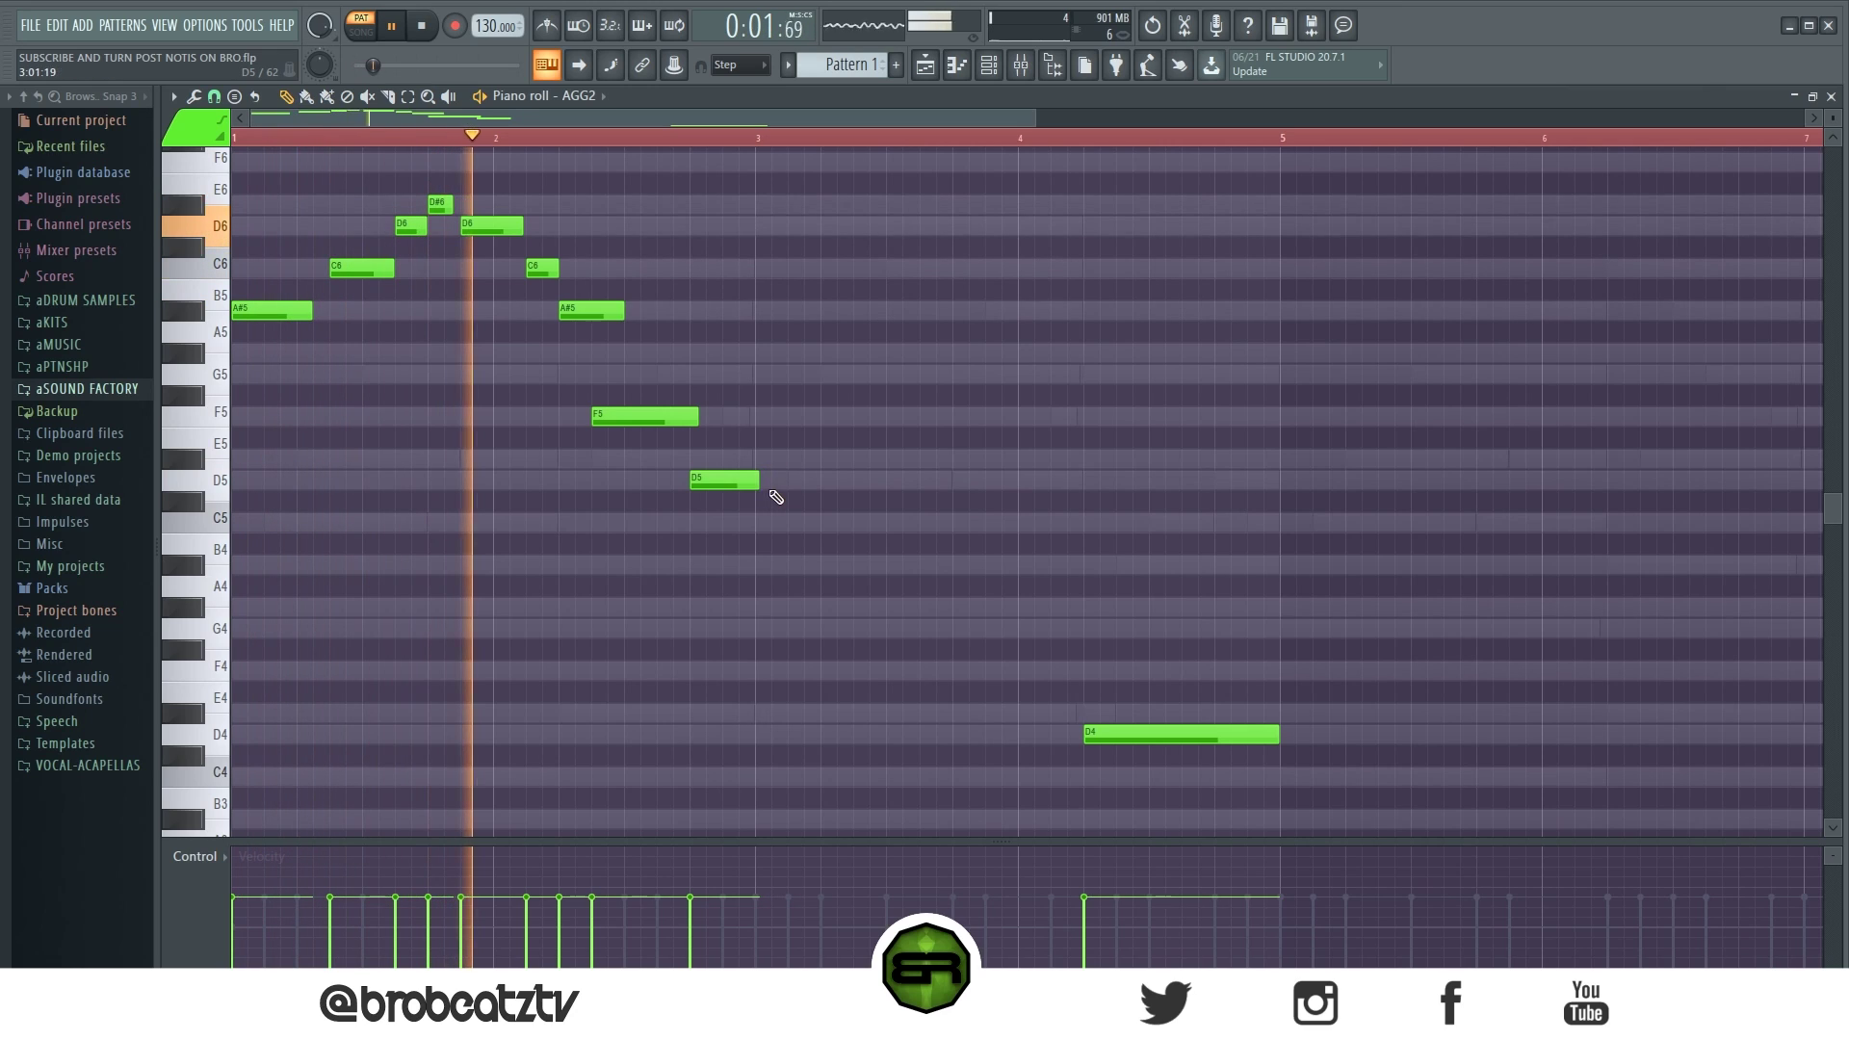
key("space")
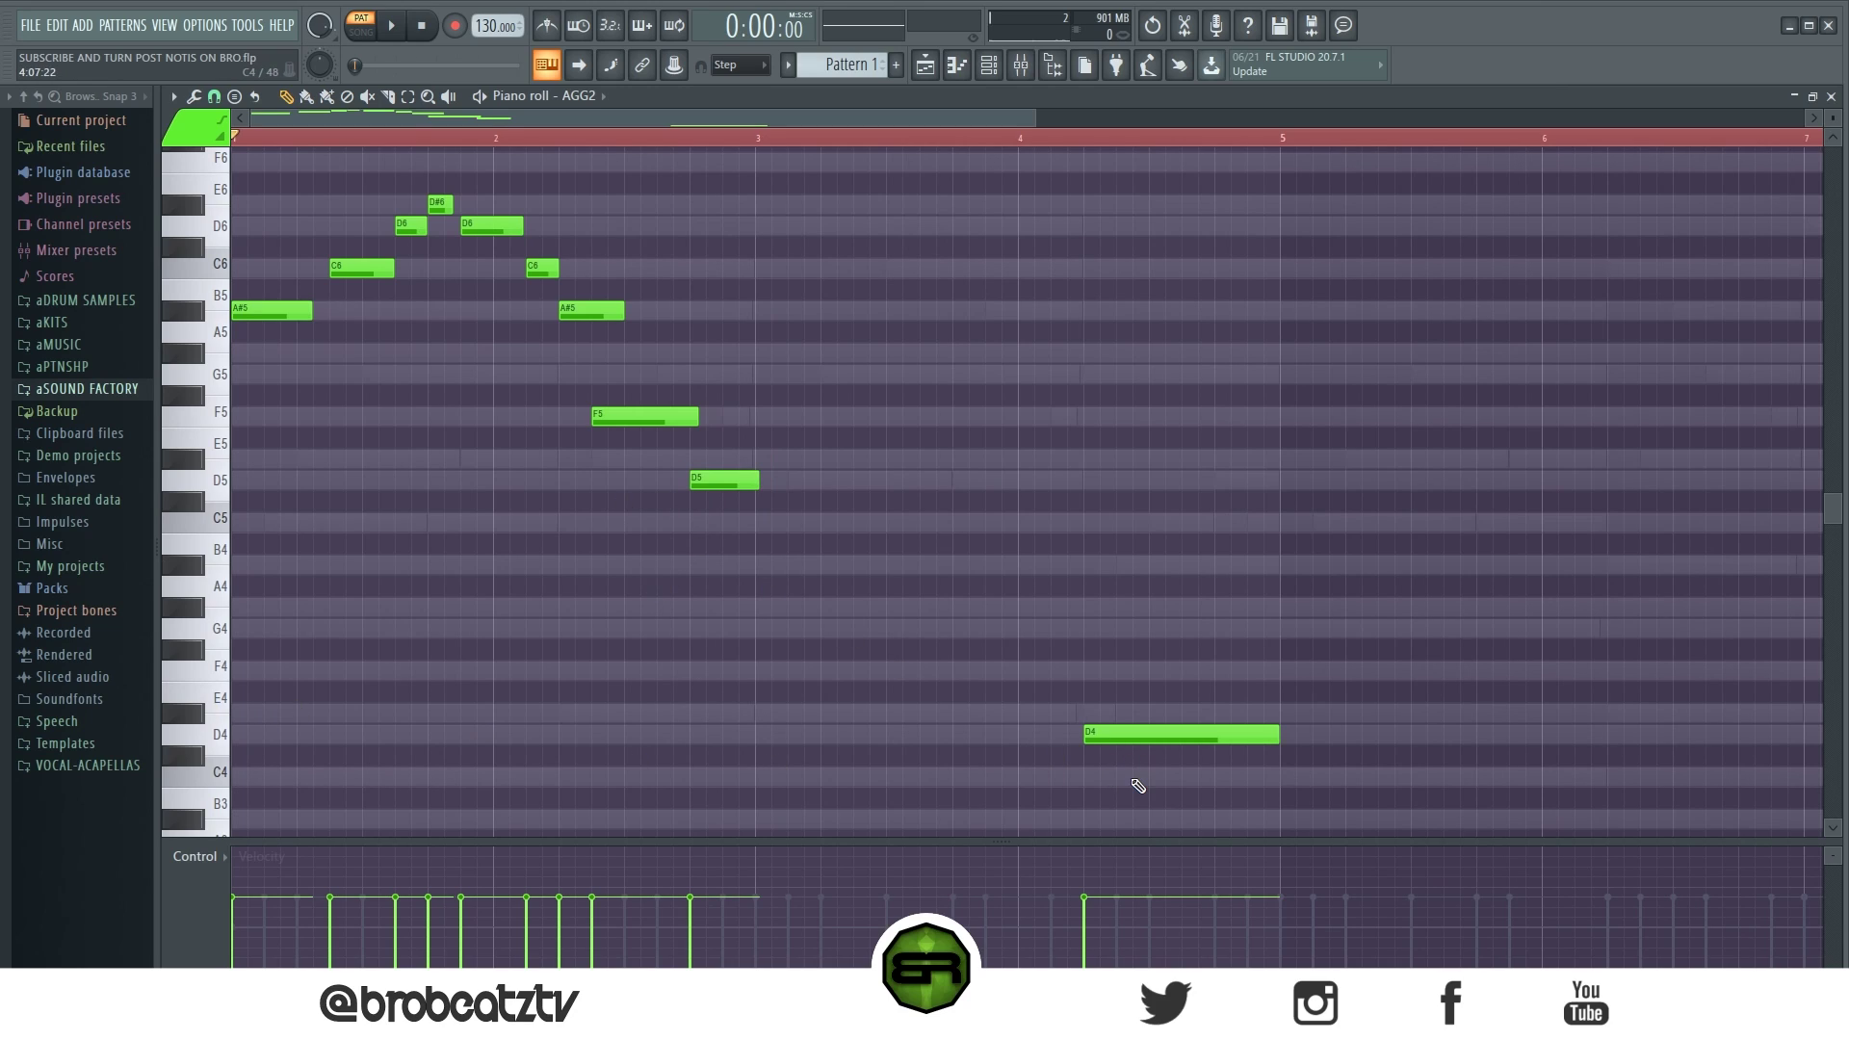
- Delete the copied D4 before bar 5 and add a C5 of about 1 step at 4:15
right_click(1136, 734)
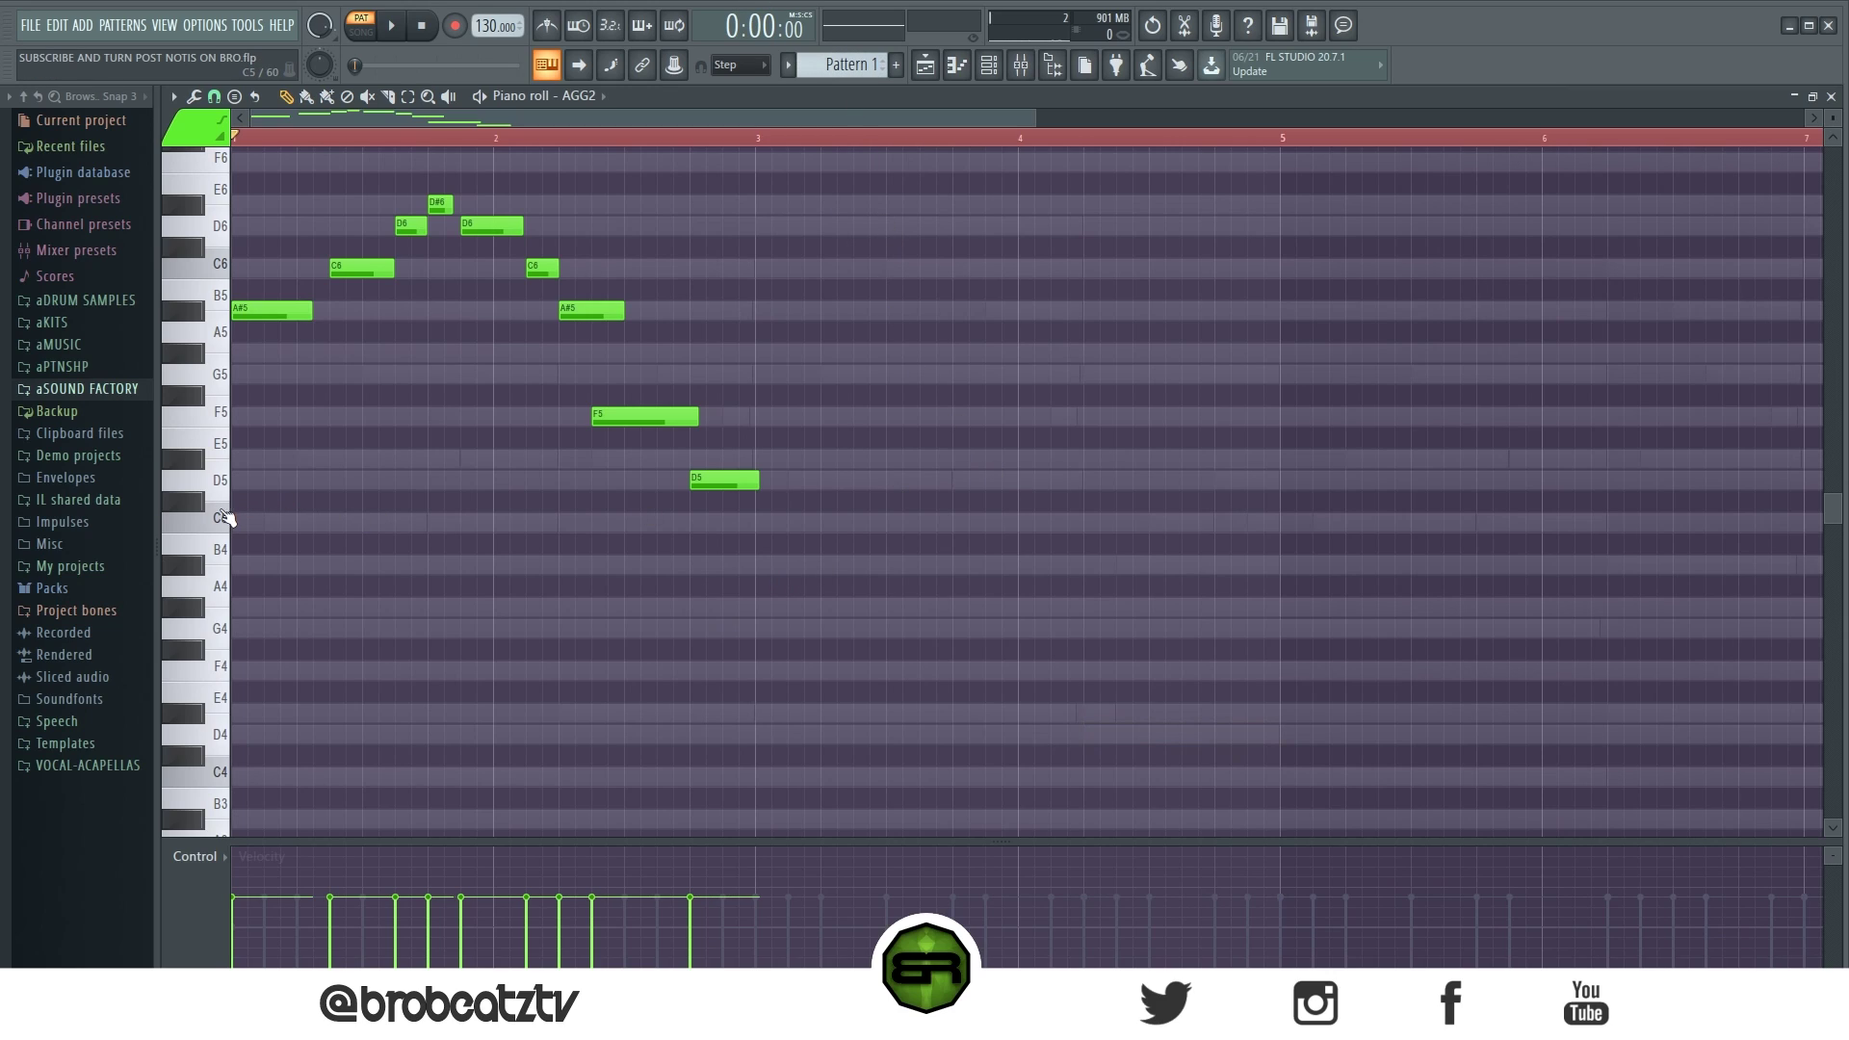
left_click(1255, 525)
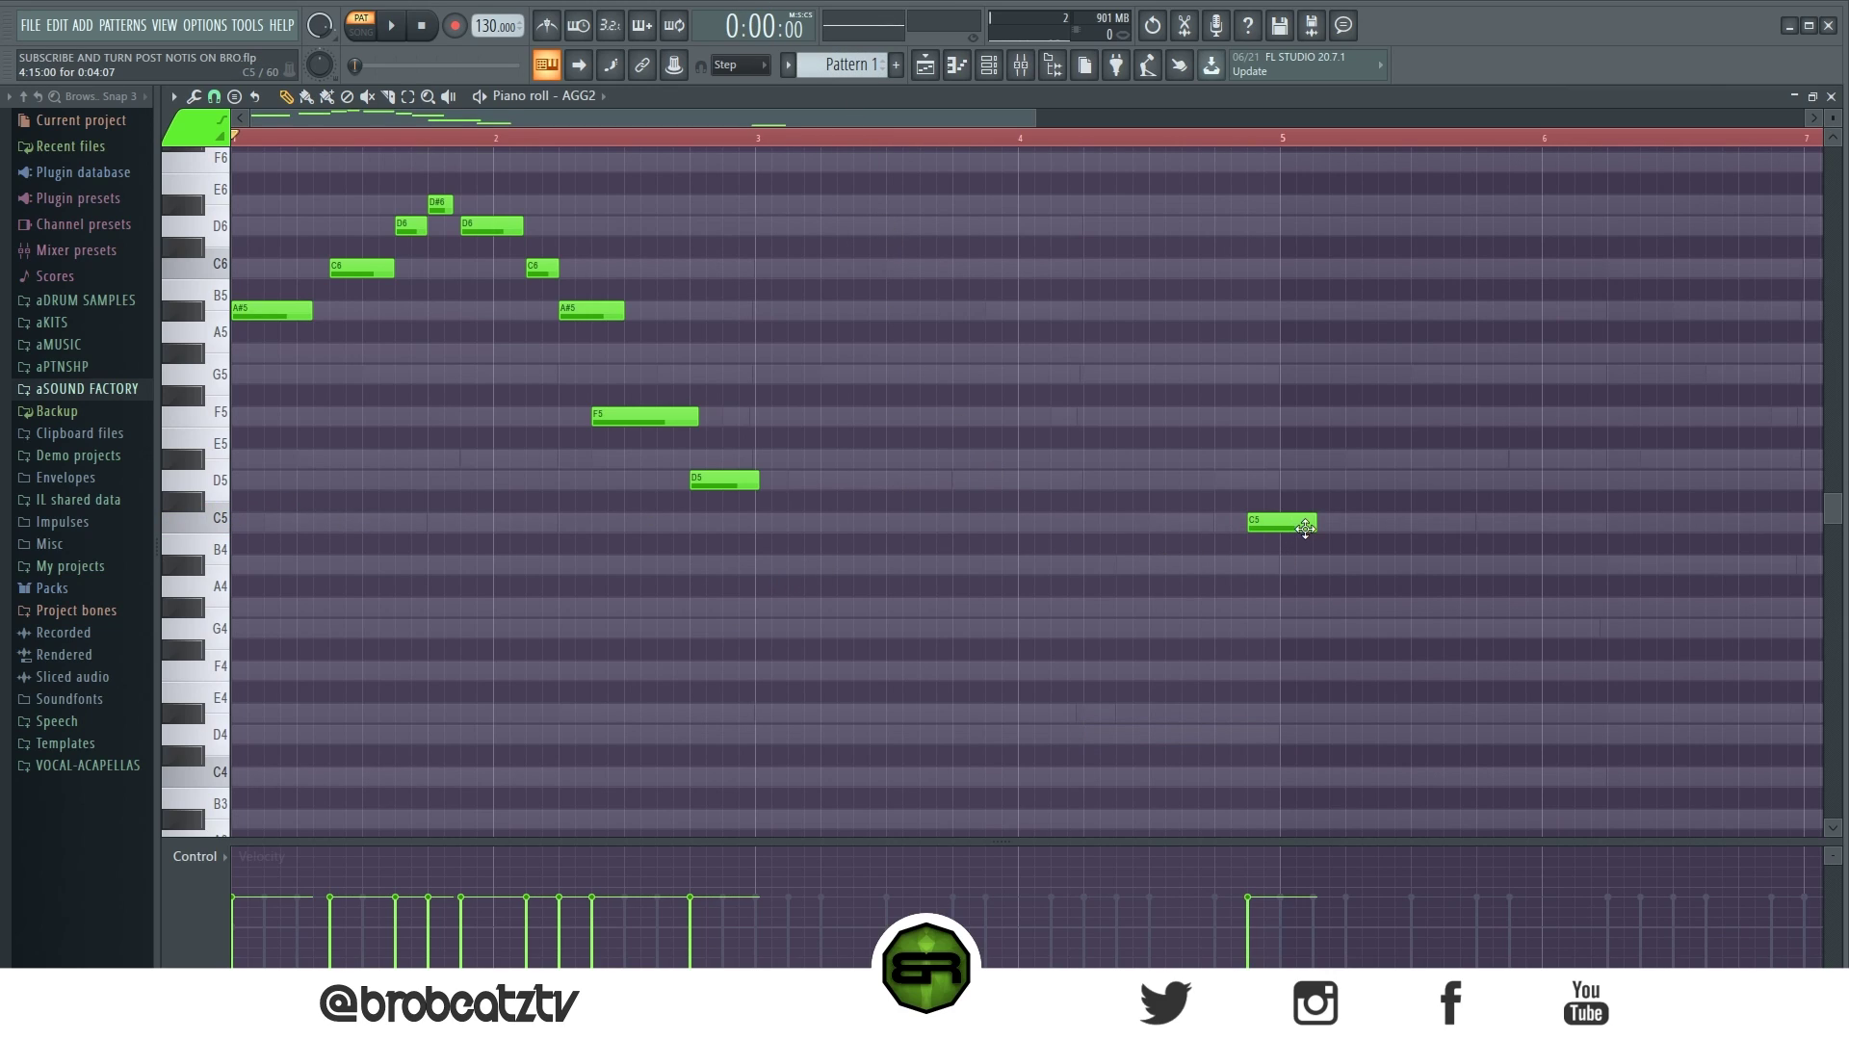
left_click_drag(1318, 530, 1267, 540)
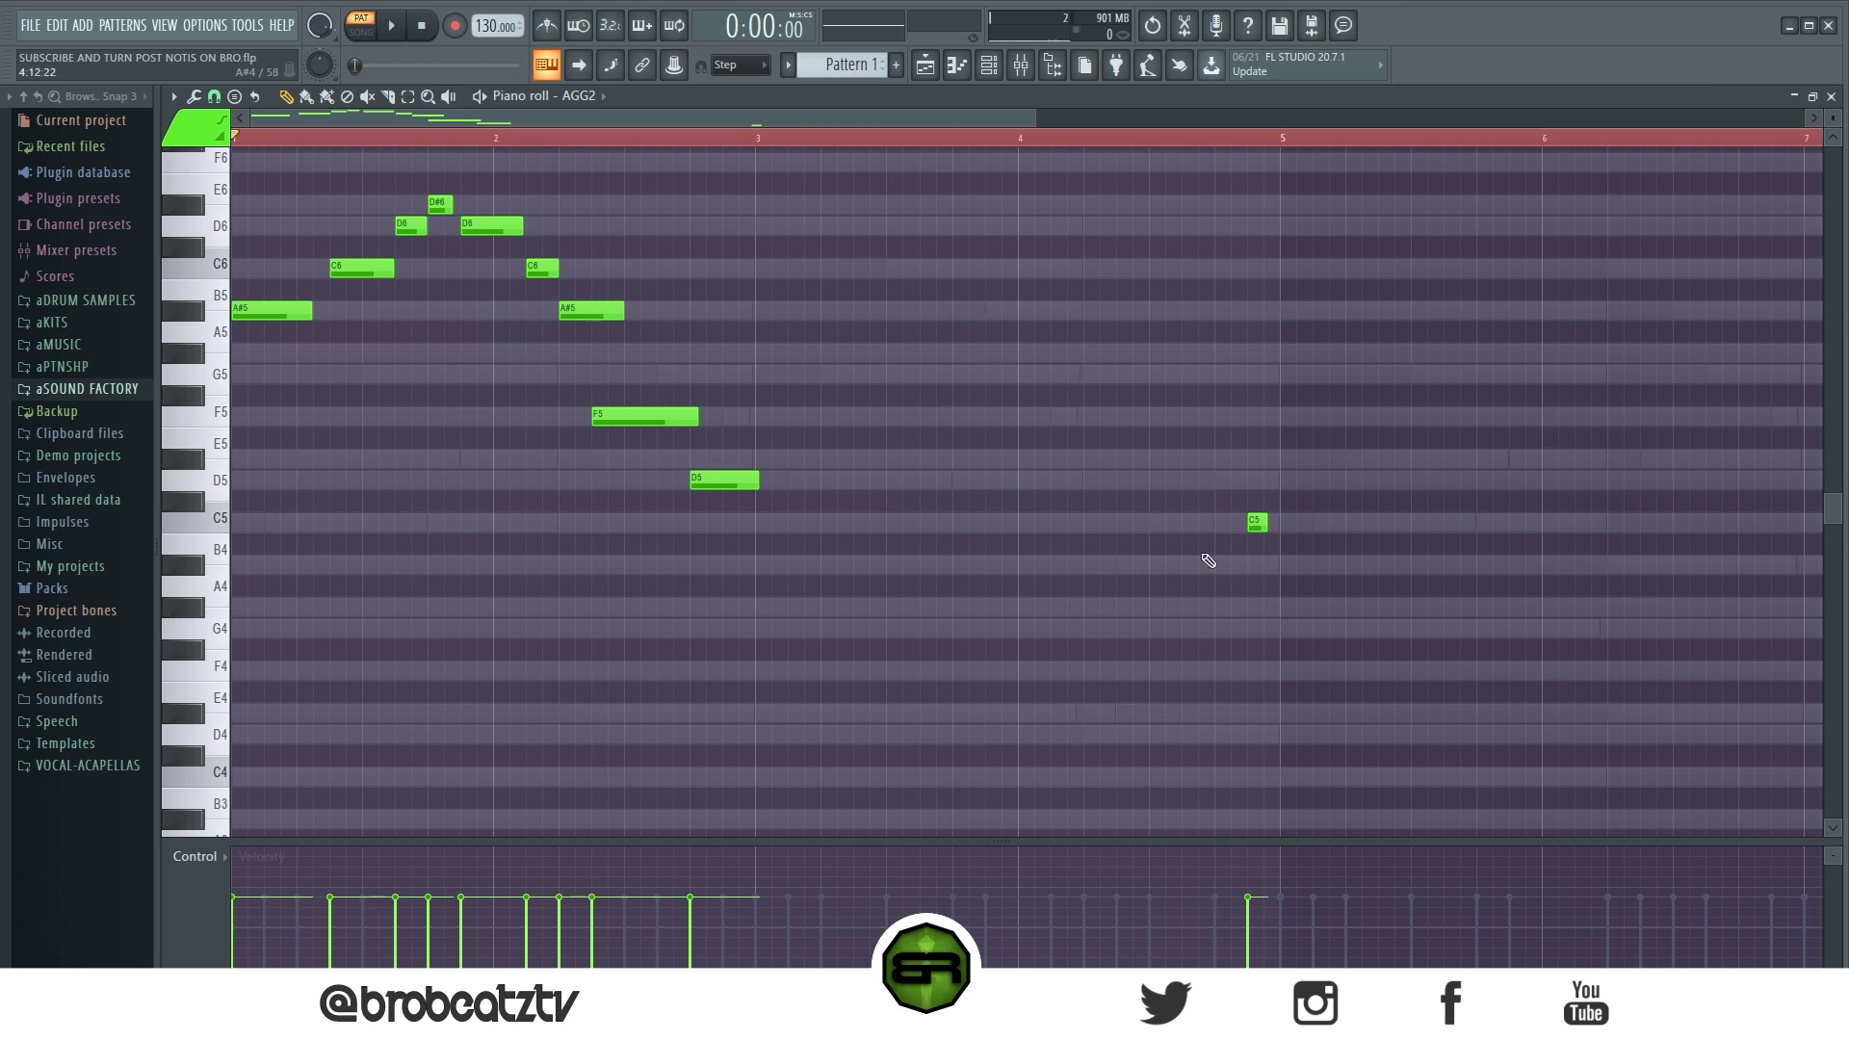
- Add a D5 of about 7 steps at 3:01, trim the D5 before it, and add a C5 of about 6 steps at 3:07
left_click(760, 475)
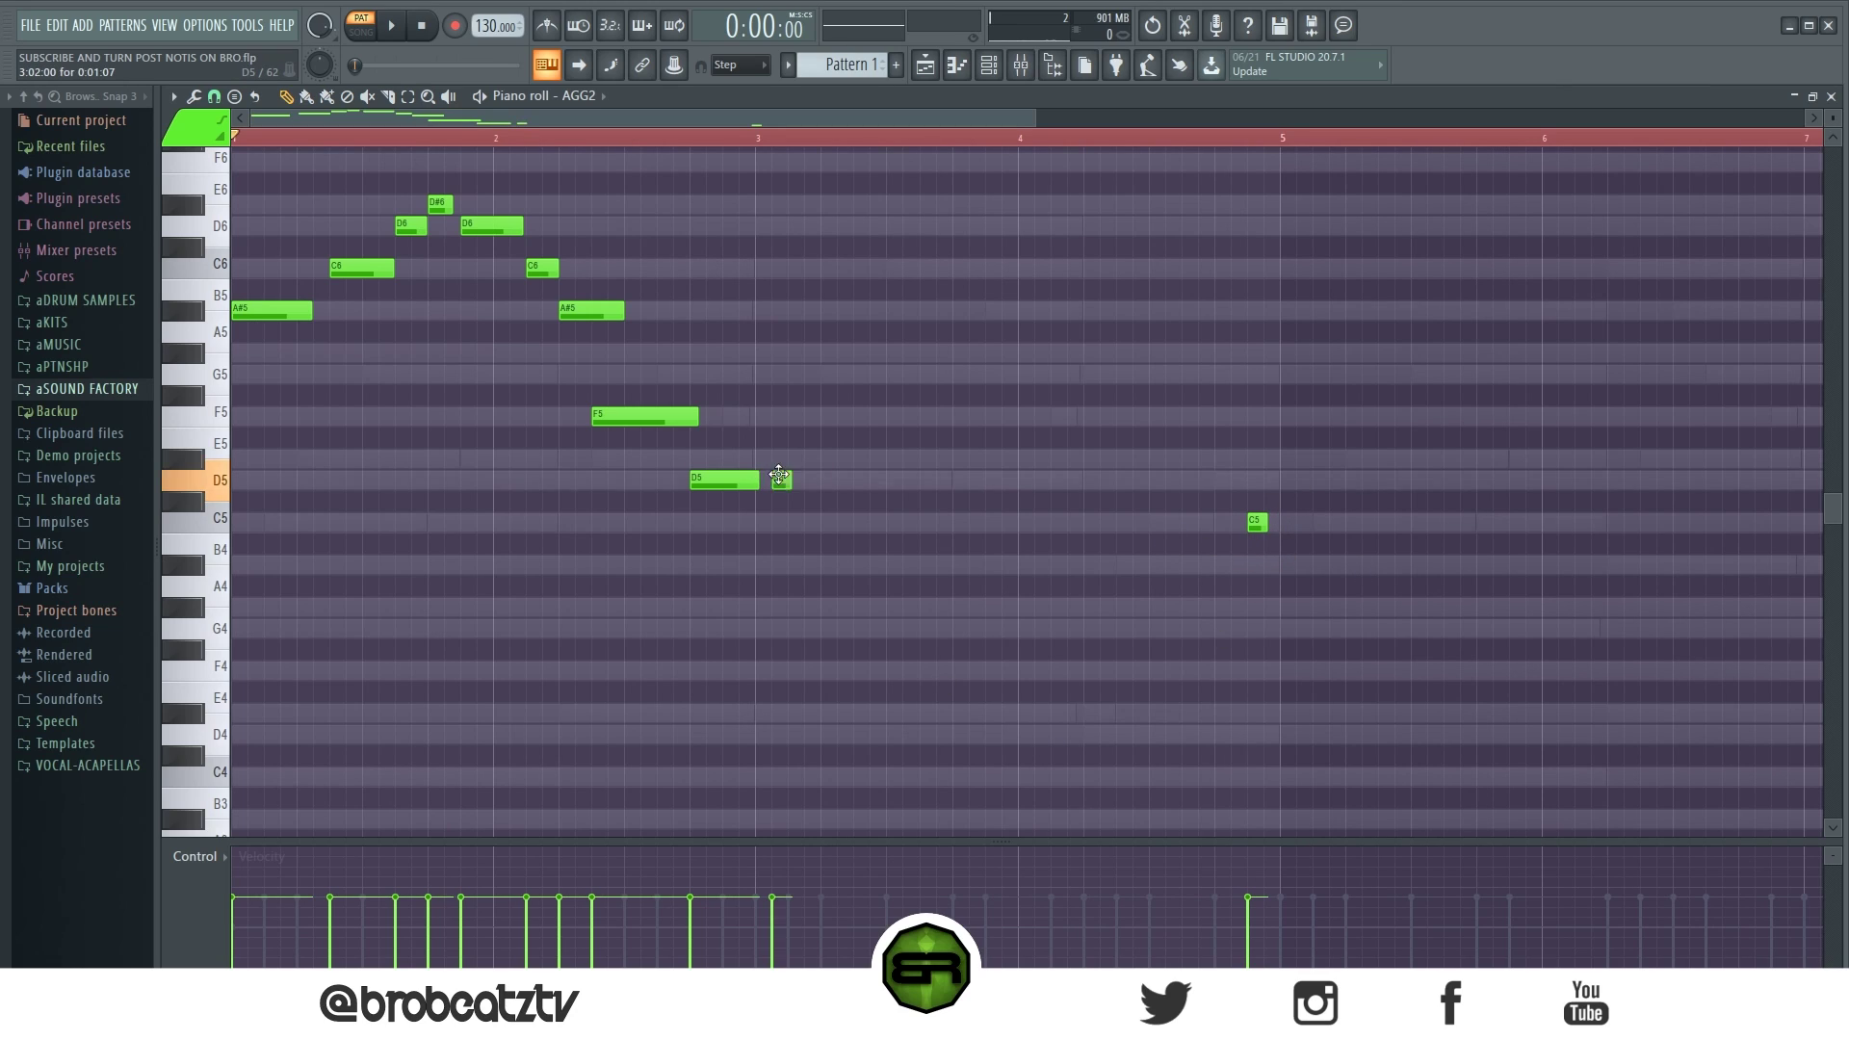
left_click(754, 476)
mouse_move(754, 476)
left_mouse_down()
mouse_move(857, 497)
mouse_move(836, 522)
mouse_move(860, 522)
mouse_move(868, 480)
left_mouse_up()
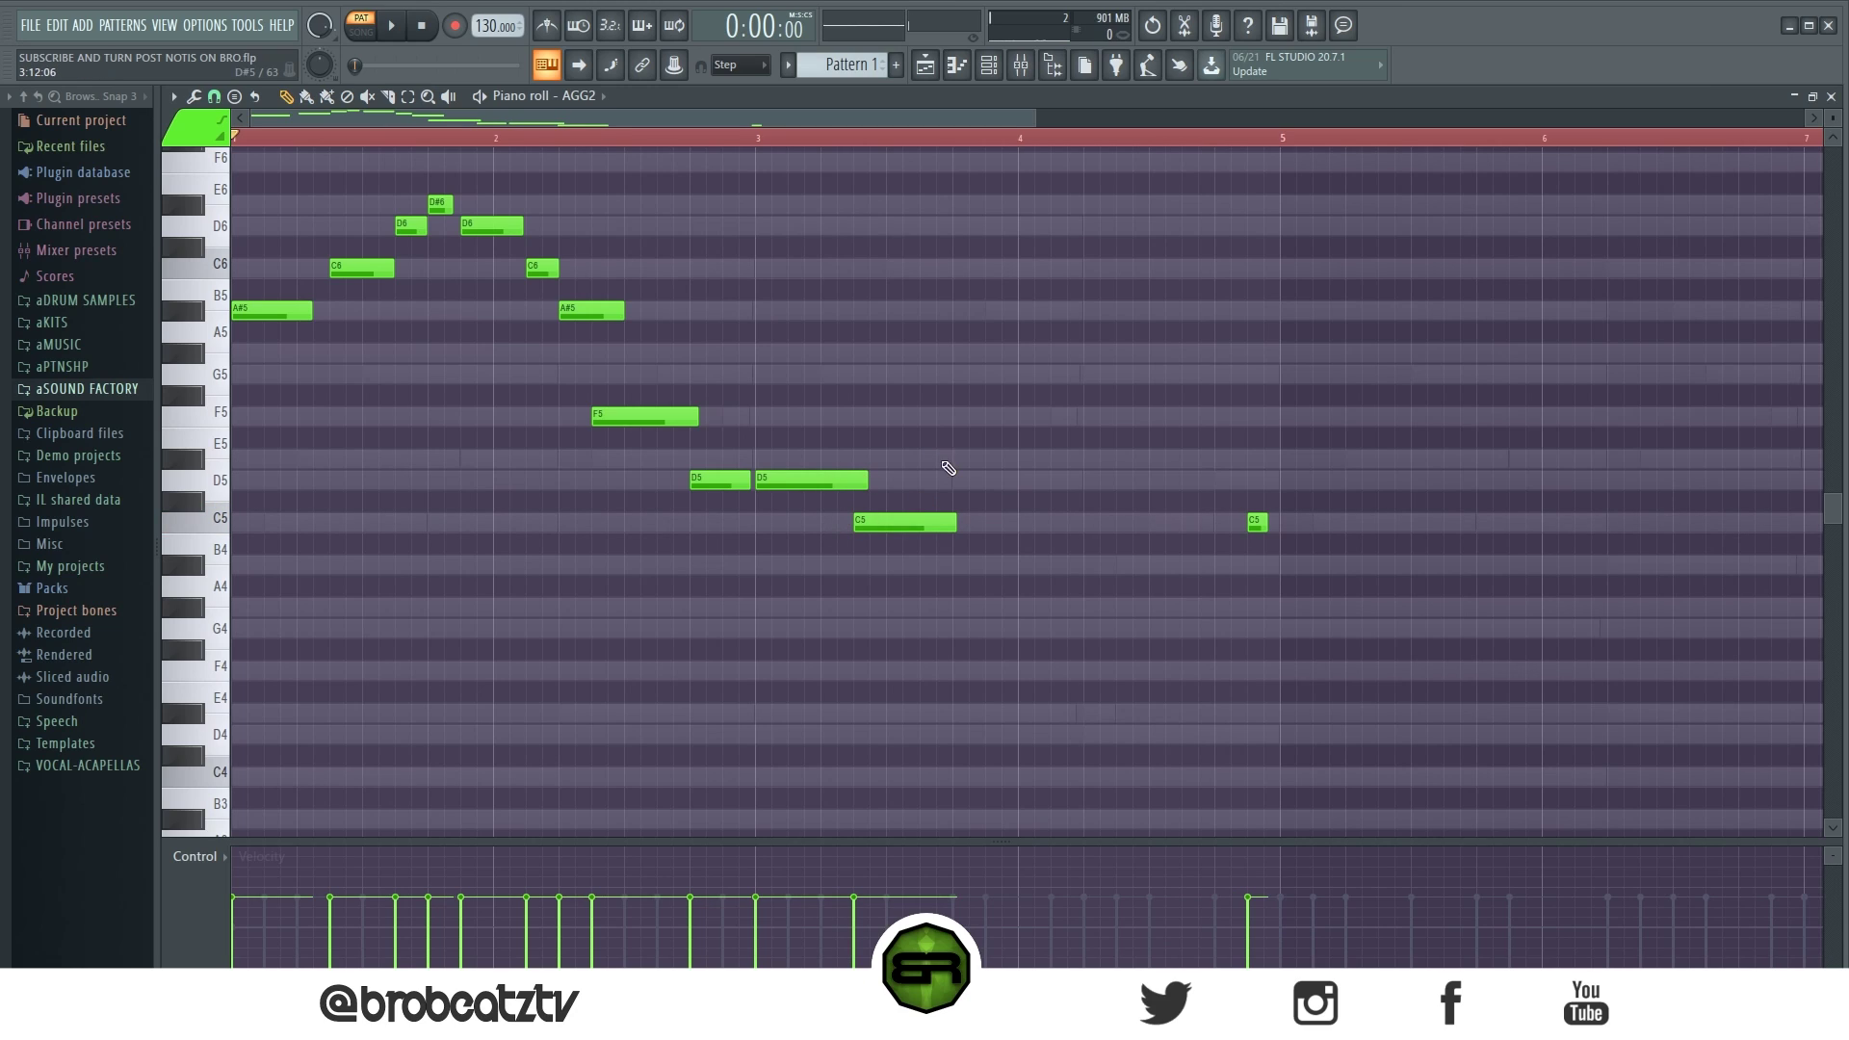
- Add an A#4 at 3:13, a G4 at 3:15, an A#4 at 4:05, and a D5 of about 4 steps at 4:11
left_click_drag(968, 566, 951, 566)
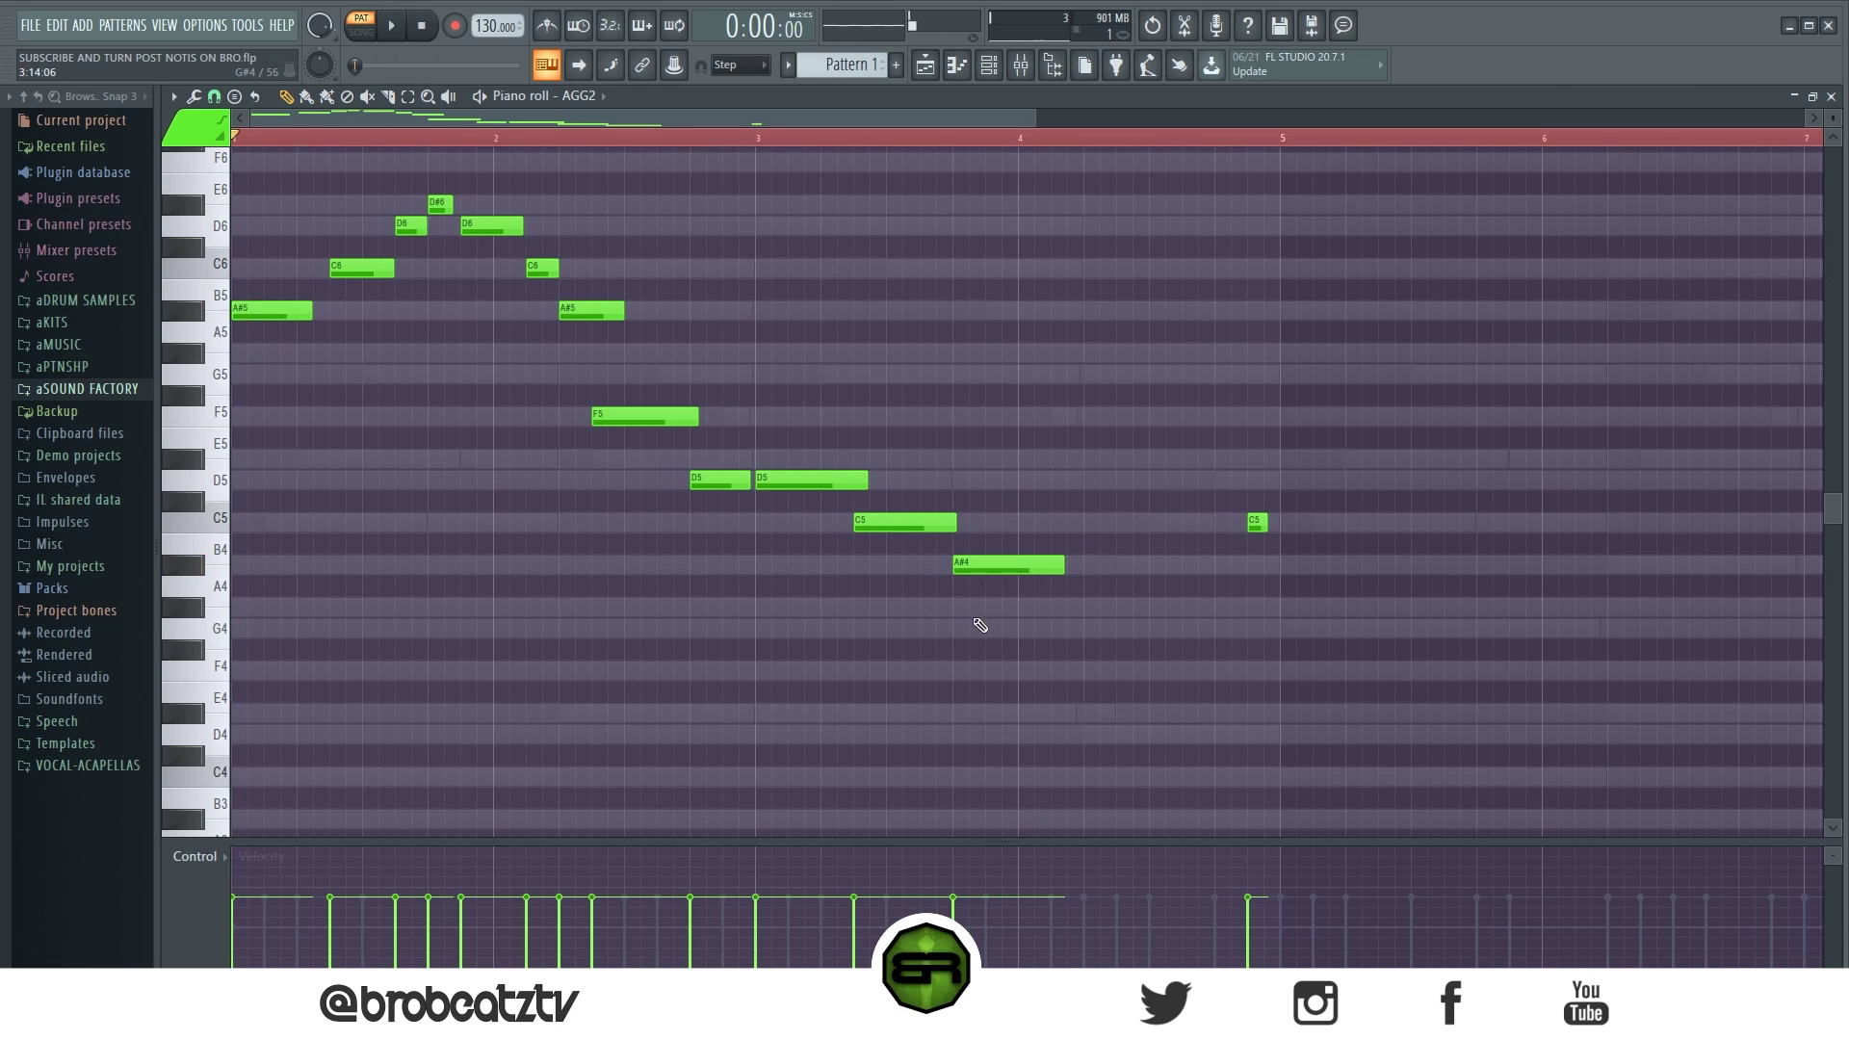
left_click_drag(1013, 638, 980, 634)
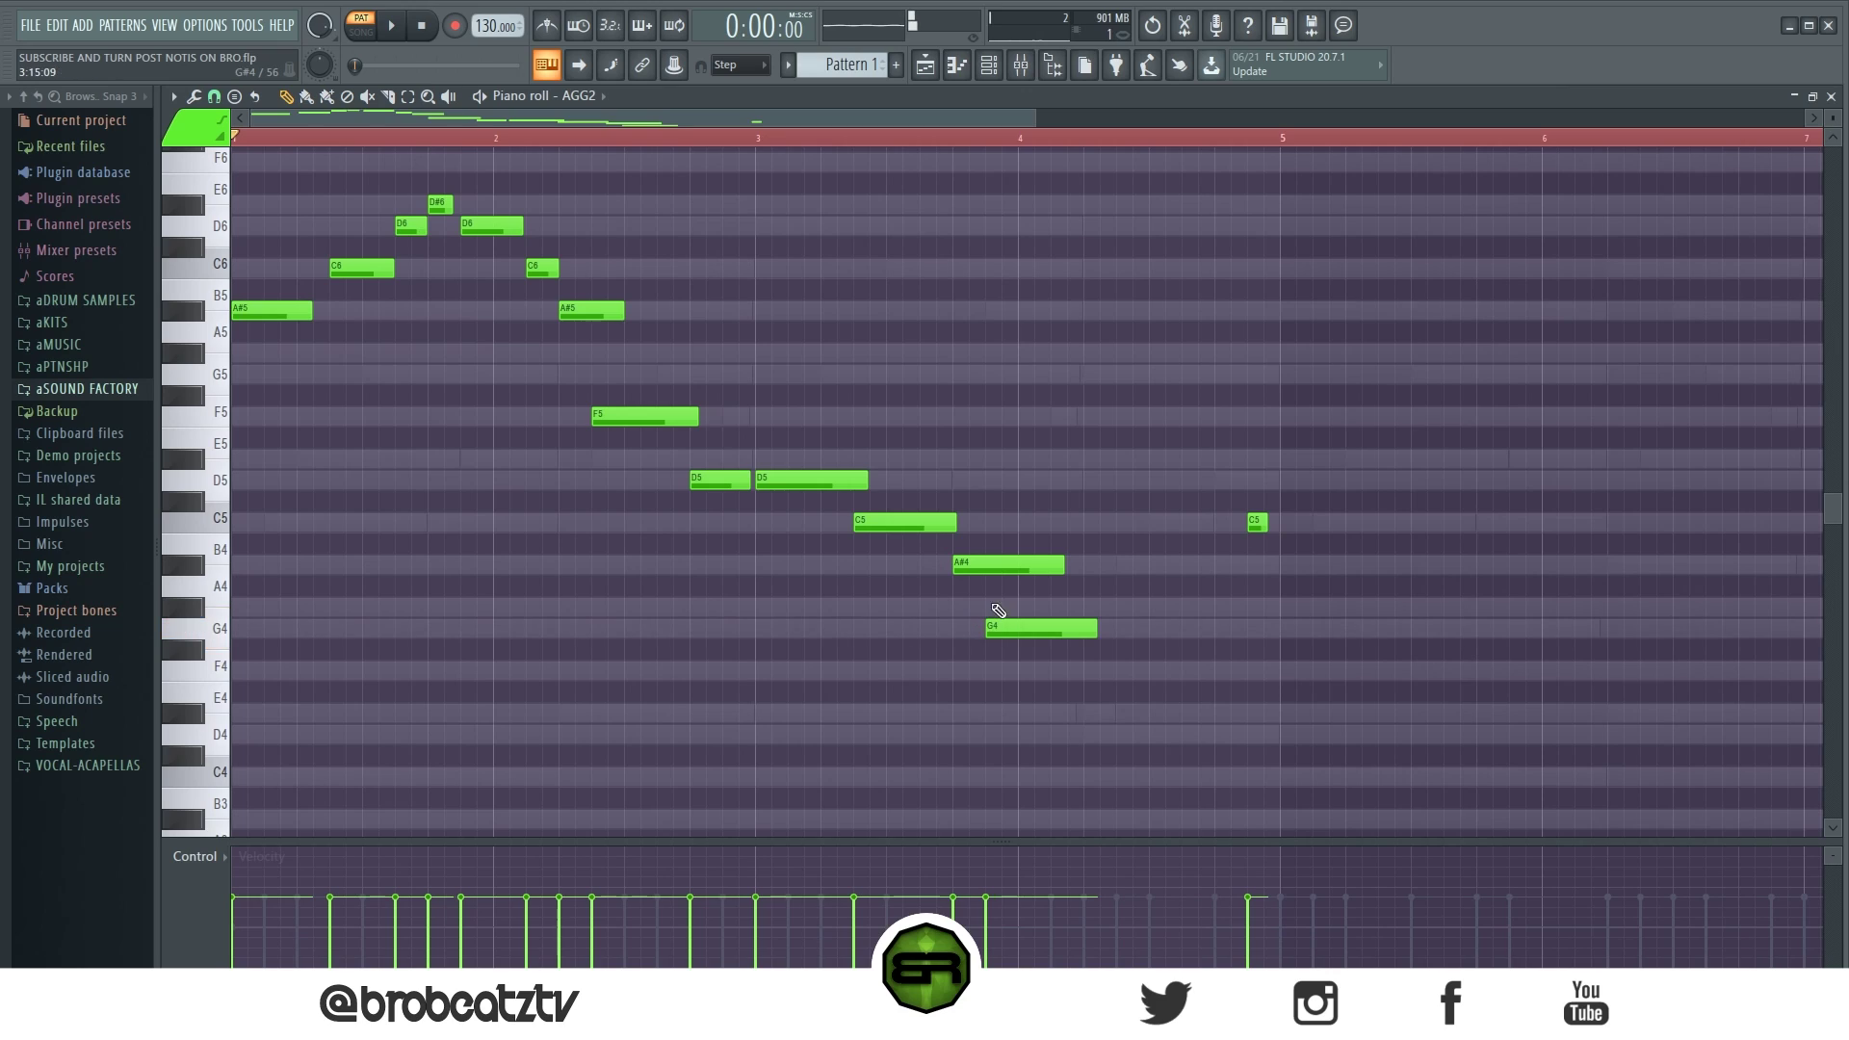
left_click_drag(1108, 573, 1083, 568)
left_click_drag(1184, 482, 1252, 483)
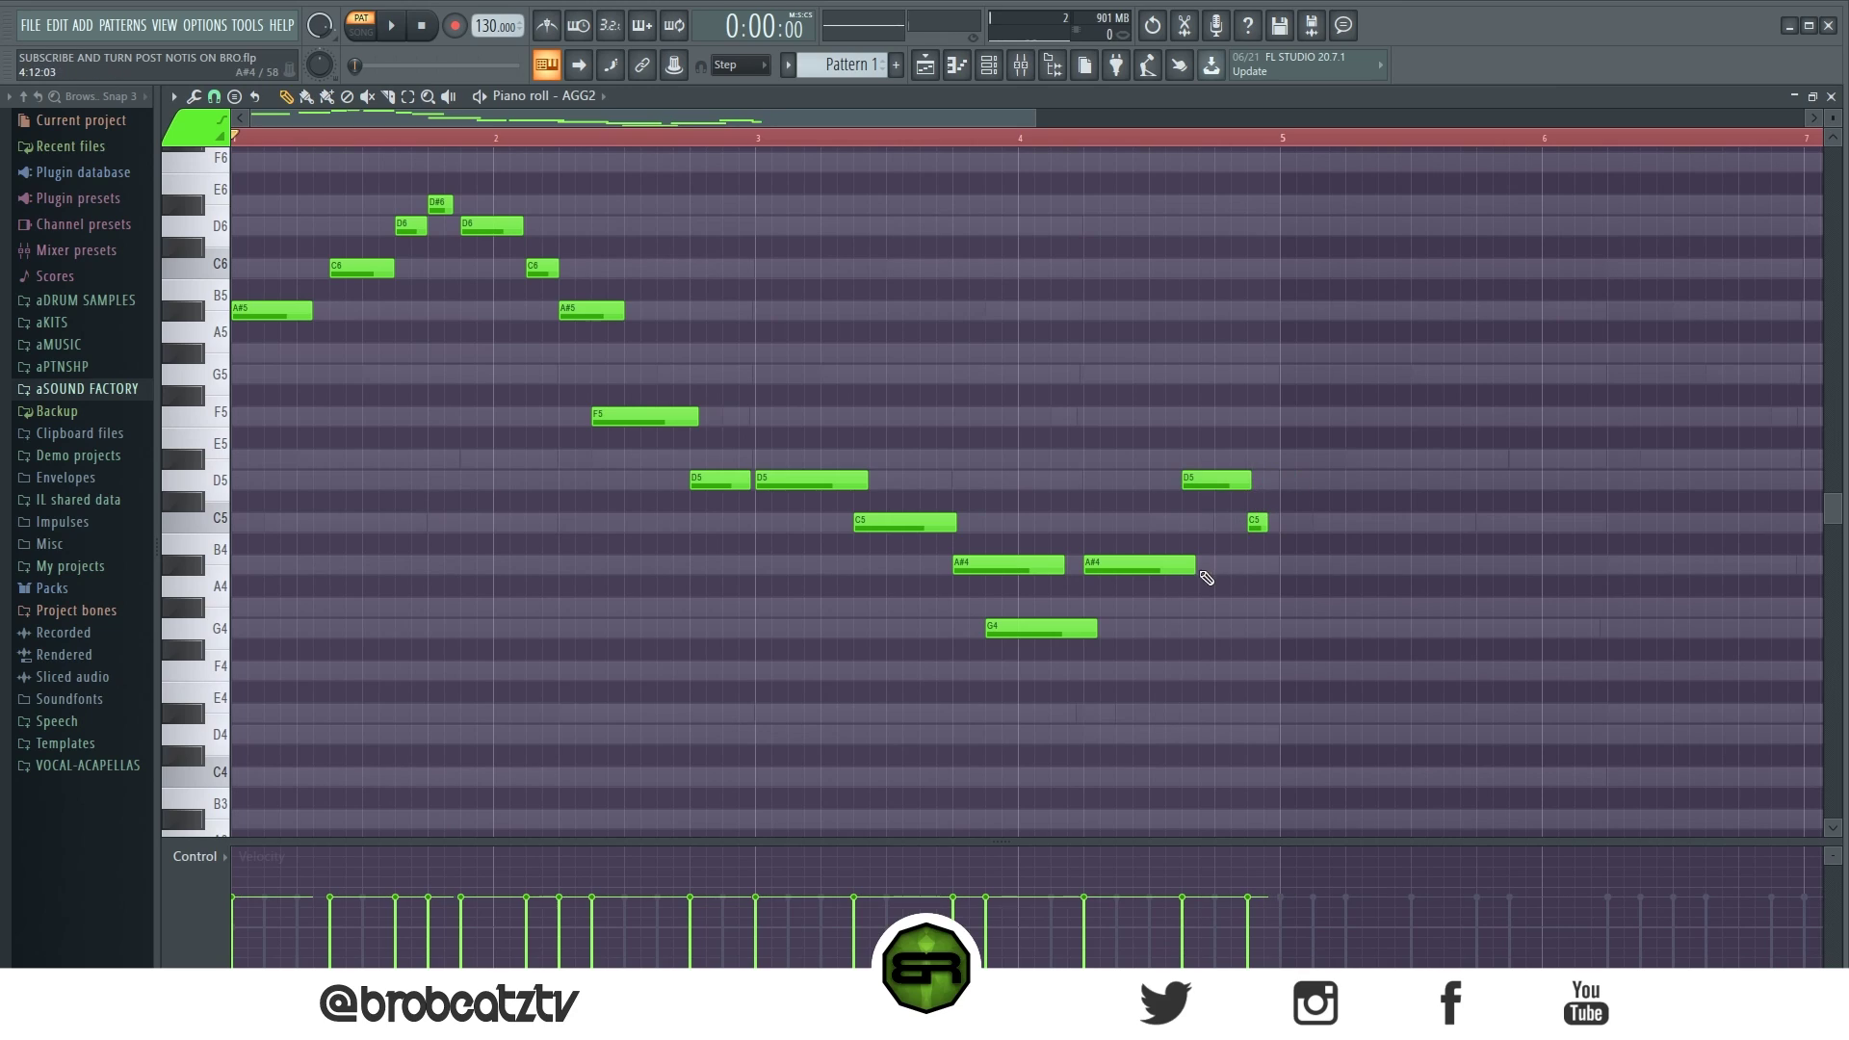
- Shorten the A#4 at 4:05 to about 5.5 steps, the G4 to about 3.5 and the A#4 at 3:13 to about 3, then play the melody
left_click_drag(1194, 568, 1146, 573)
left_click_drag(1082, 635, 1046, 635)
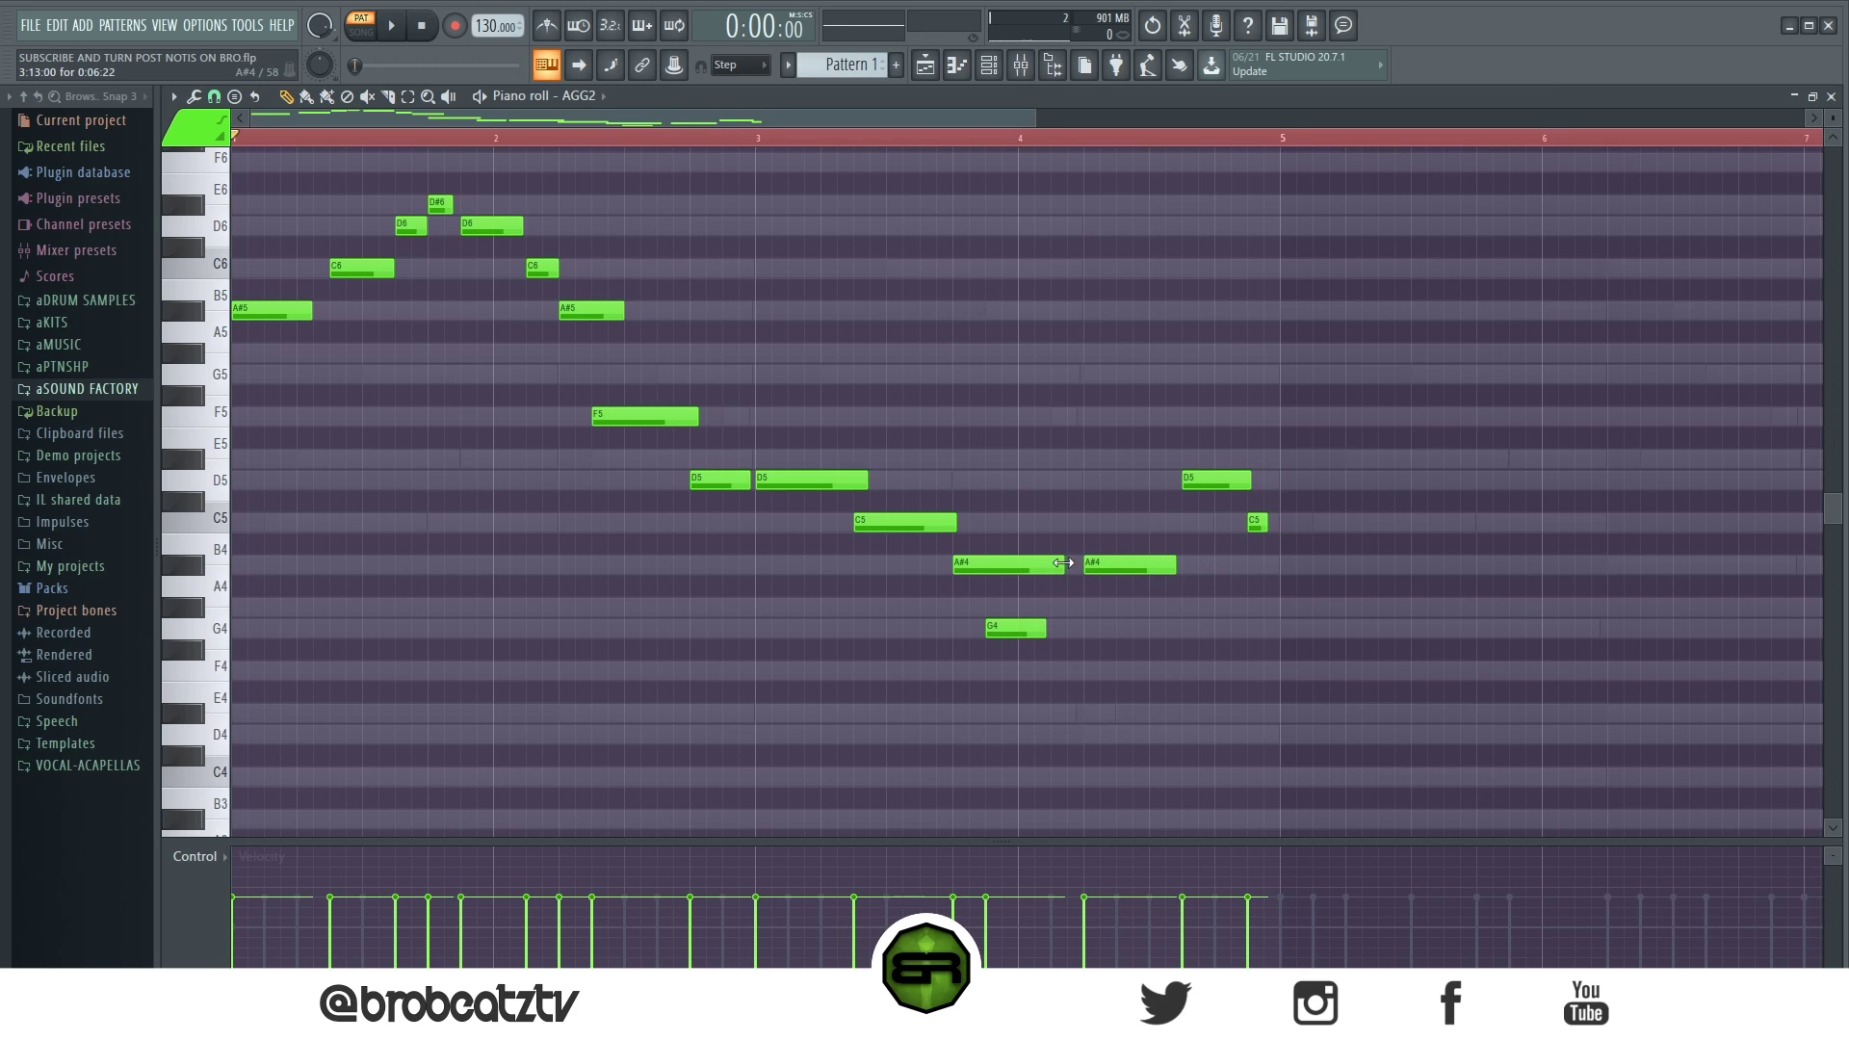
left_click_drag(1063, 566, 1003, 569)
key("space")
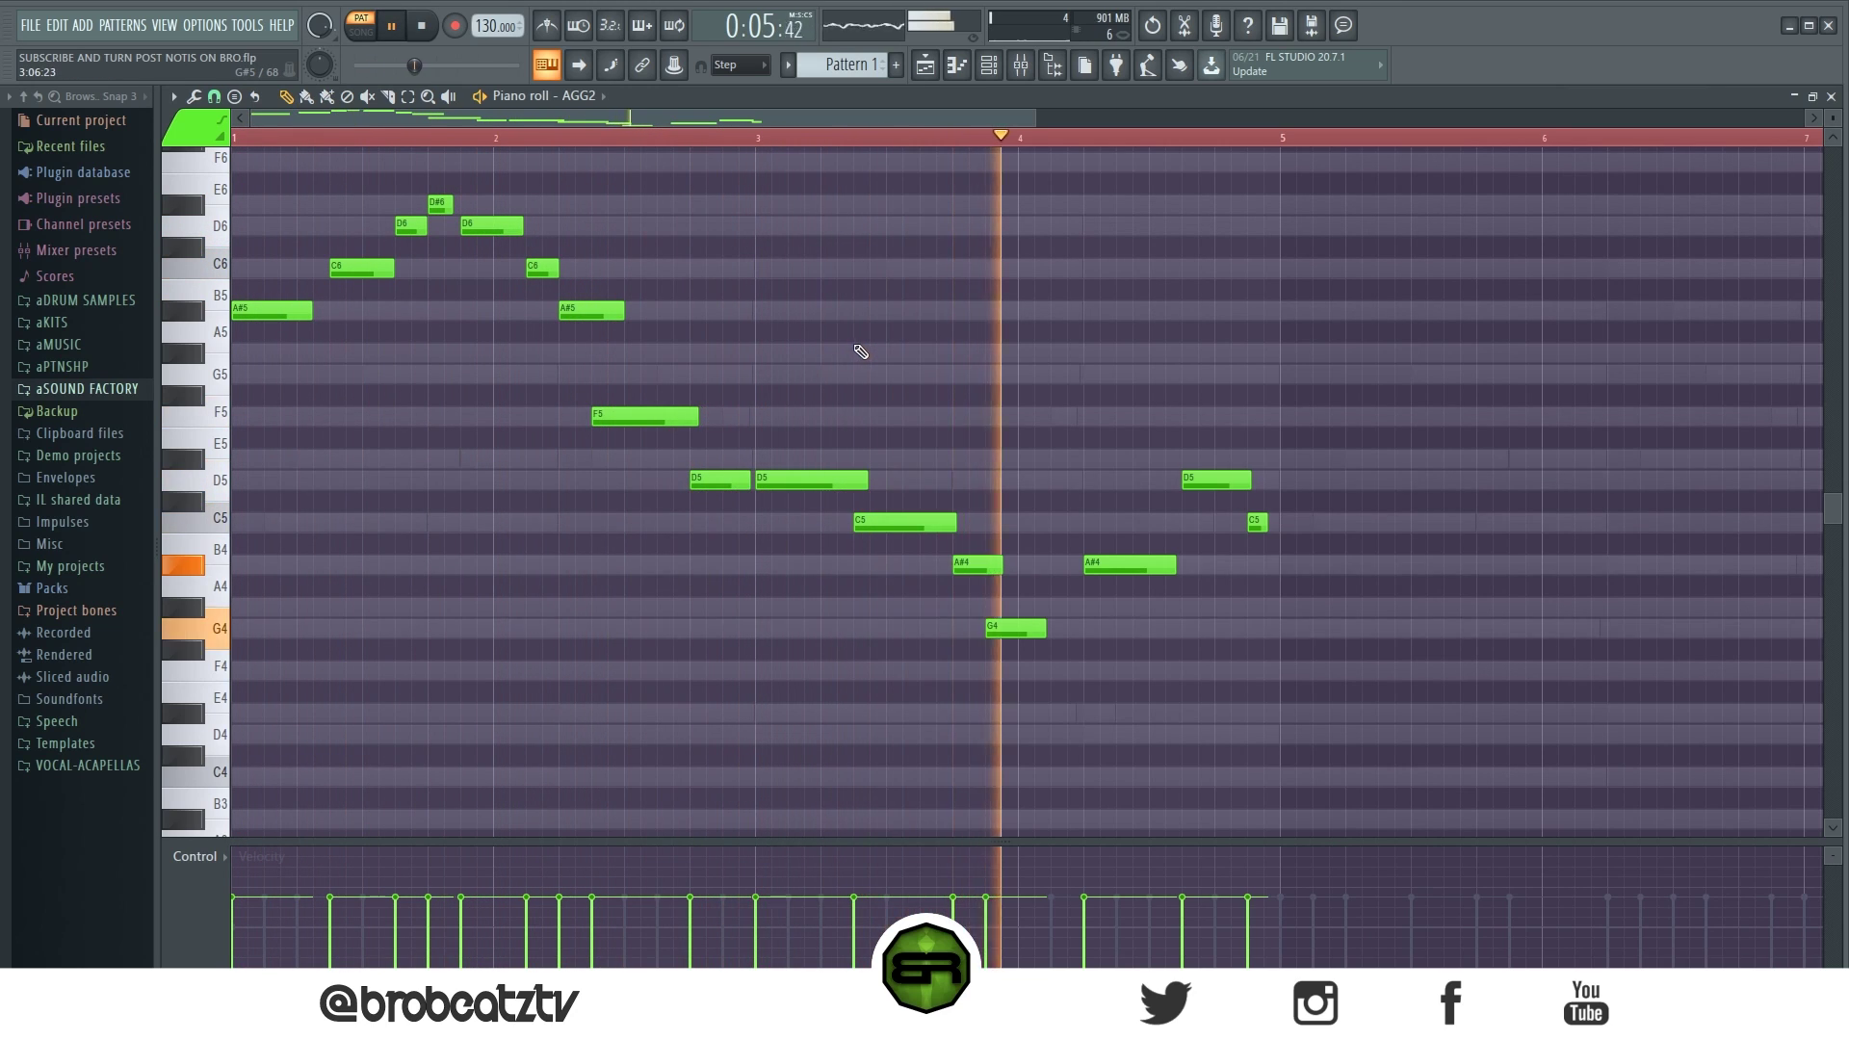
key("space")
- Duplicate the whole four-bar melody into bars 5 to 8 and clear the selection
scroll(628, 141, "down", 1)
scroll(628, 142, "down", 1)
key("ctrl+a")
key("ctrl+b")
key("shift+Right")
key("ctrl+d")
scroll(939, 428, "up", 2)
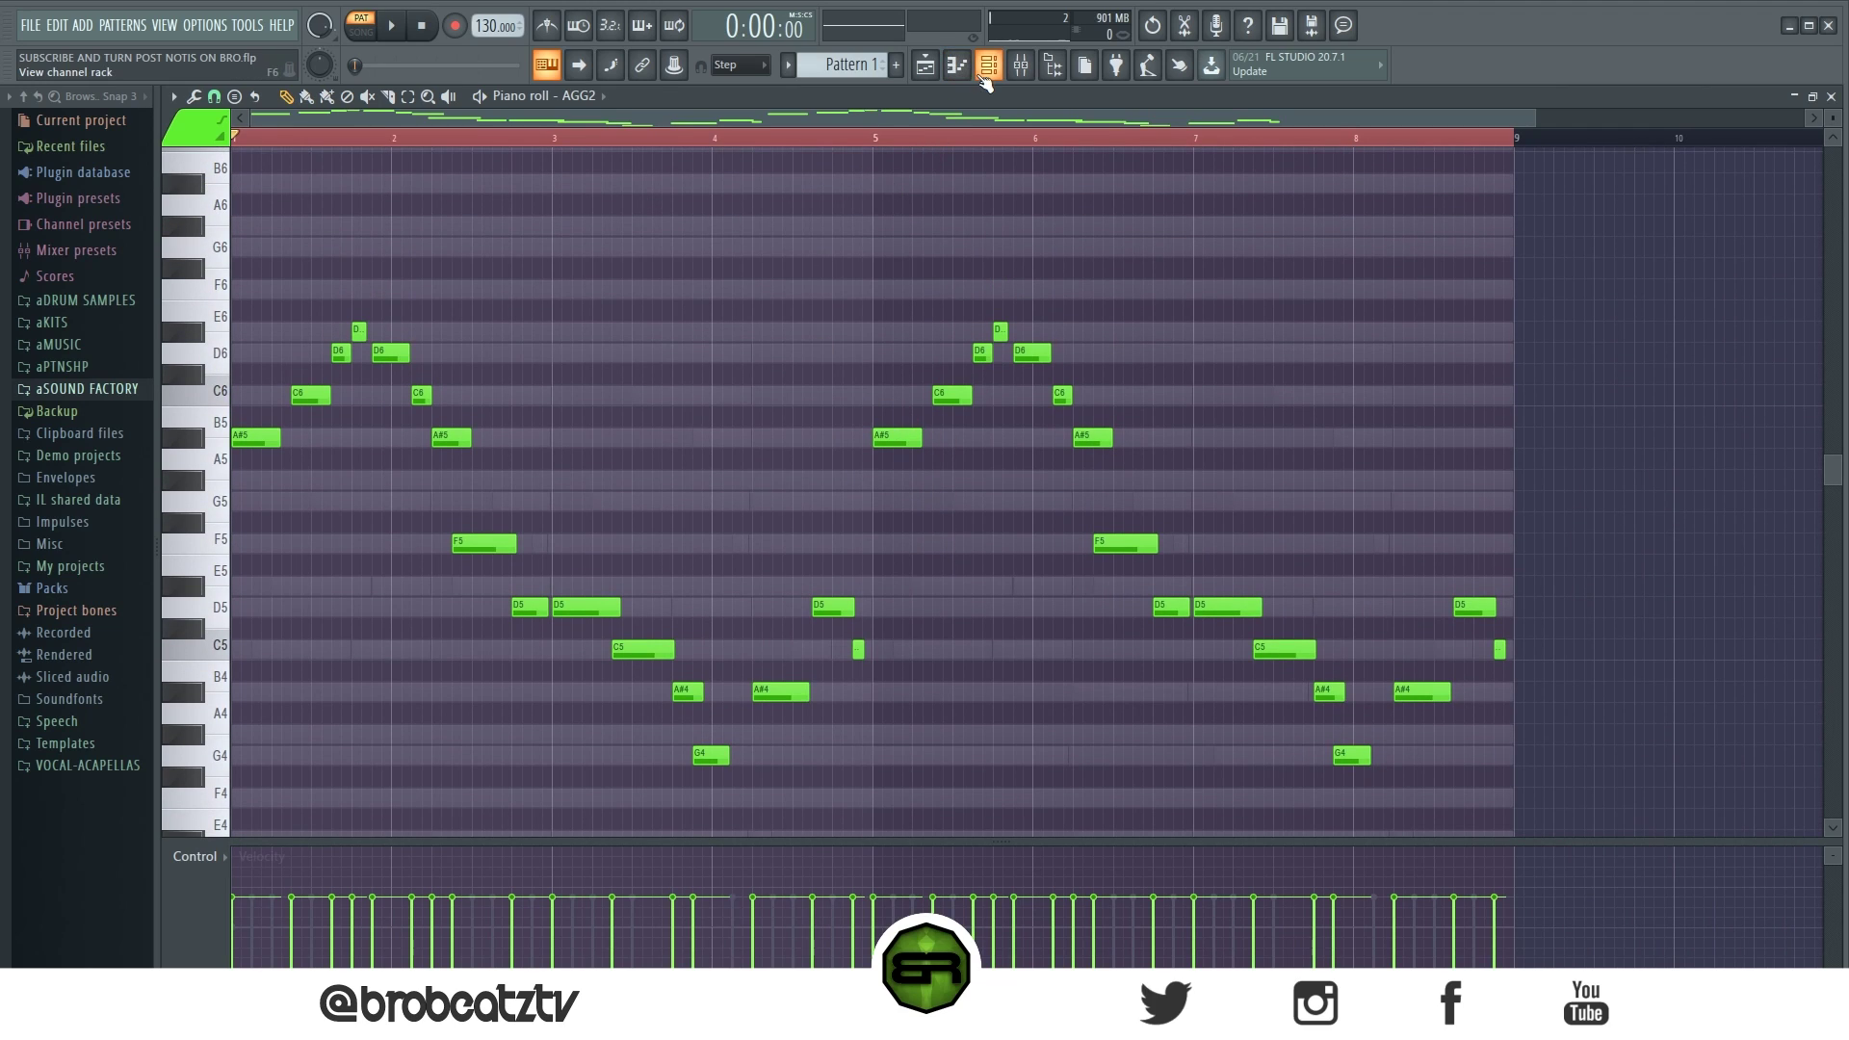
- Play the full eight-bar pattern with AGF2 and AGG2 together, and display the channel rack over the piano roll
left_click(924, 64)
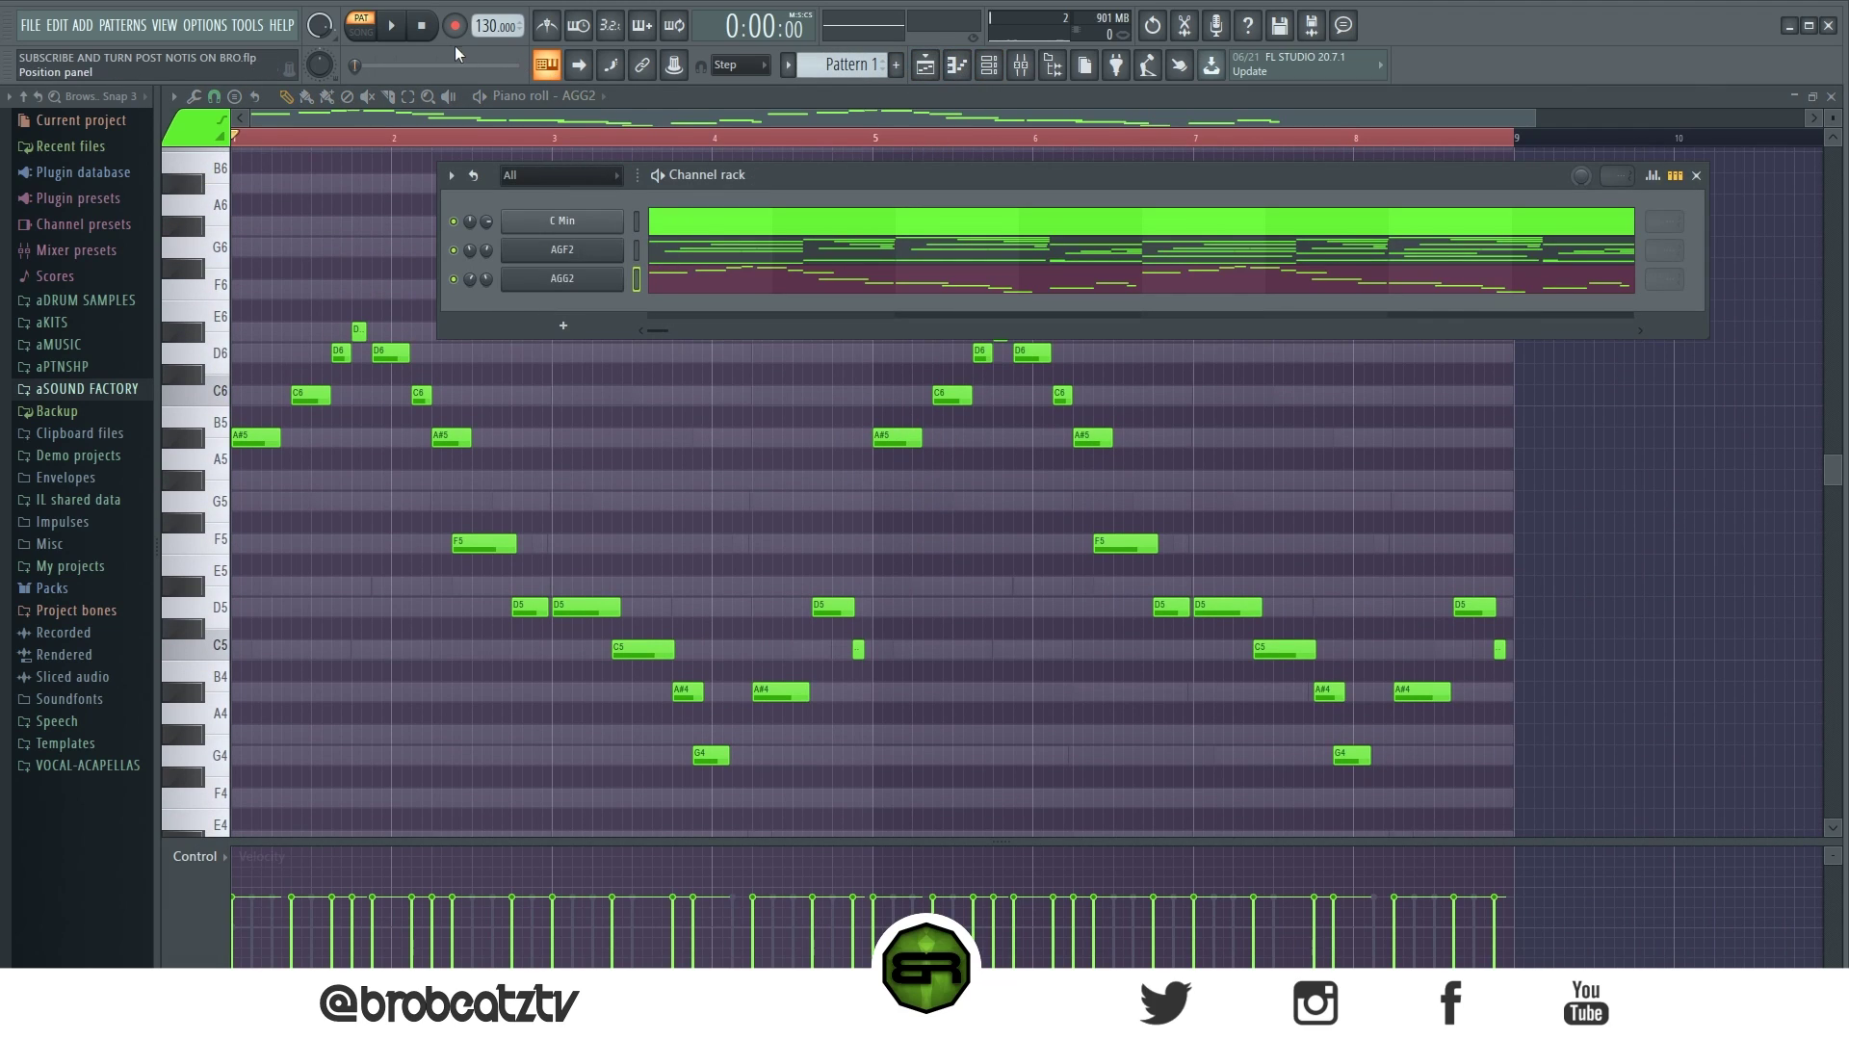
key("space")
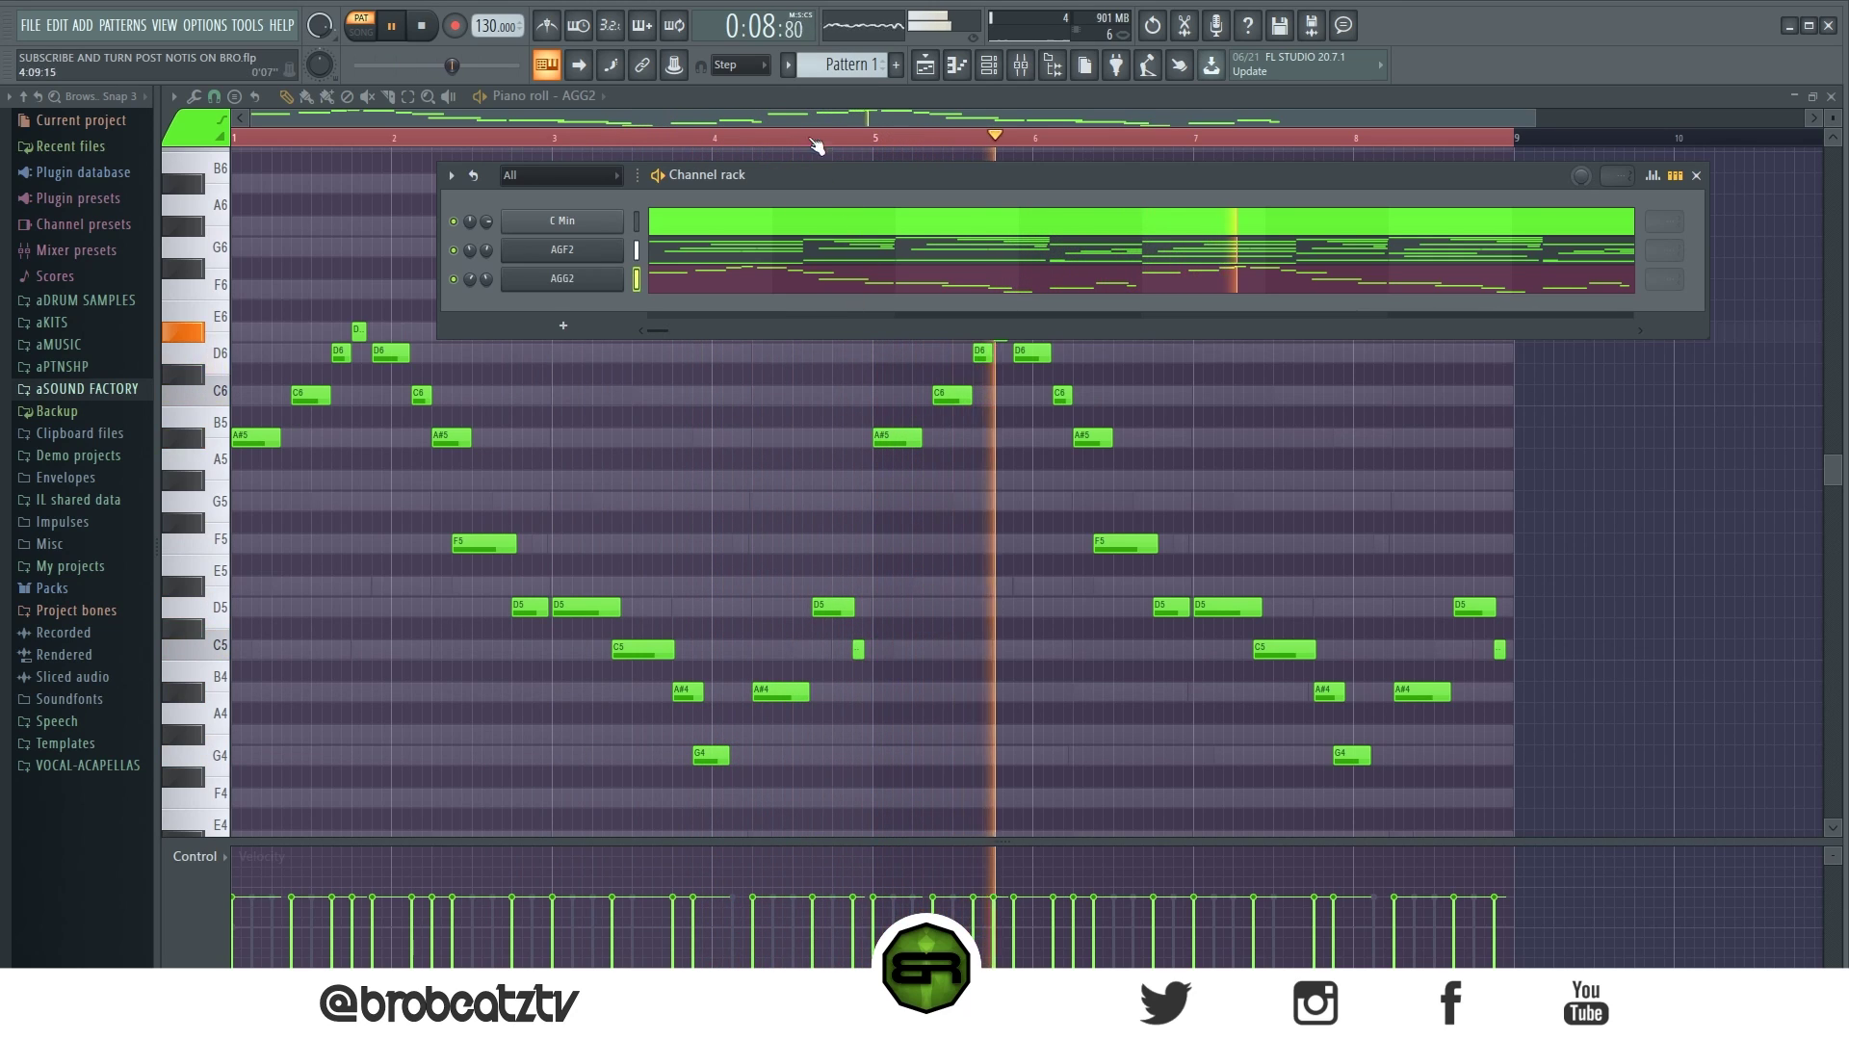
left_click(990, 73)
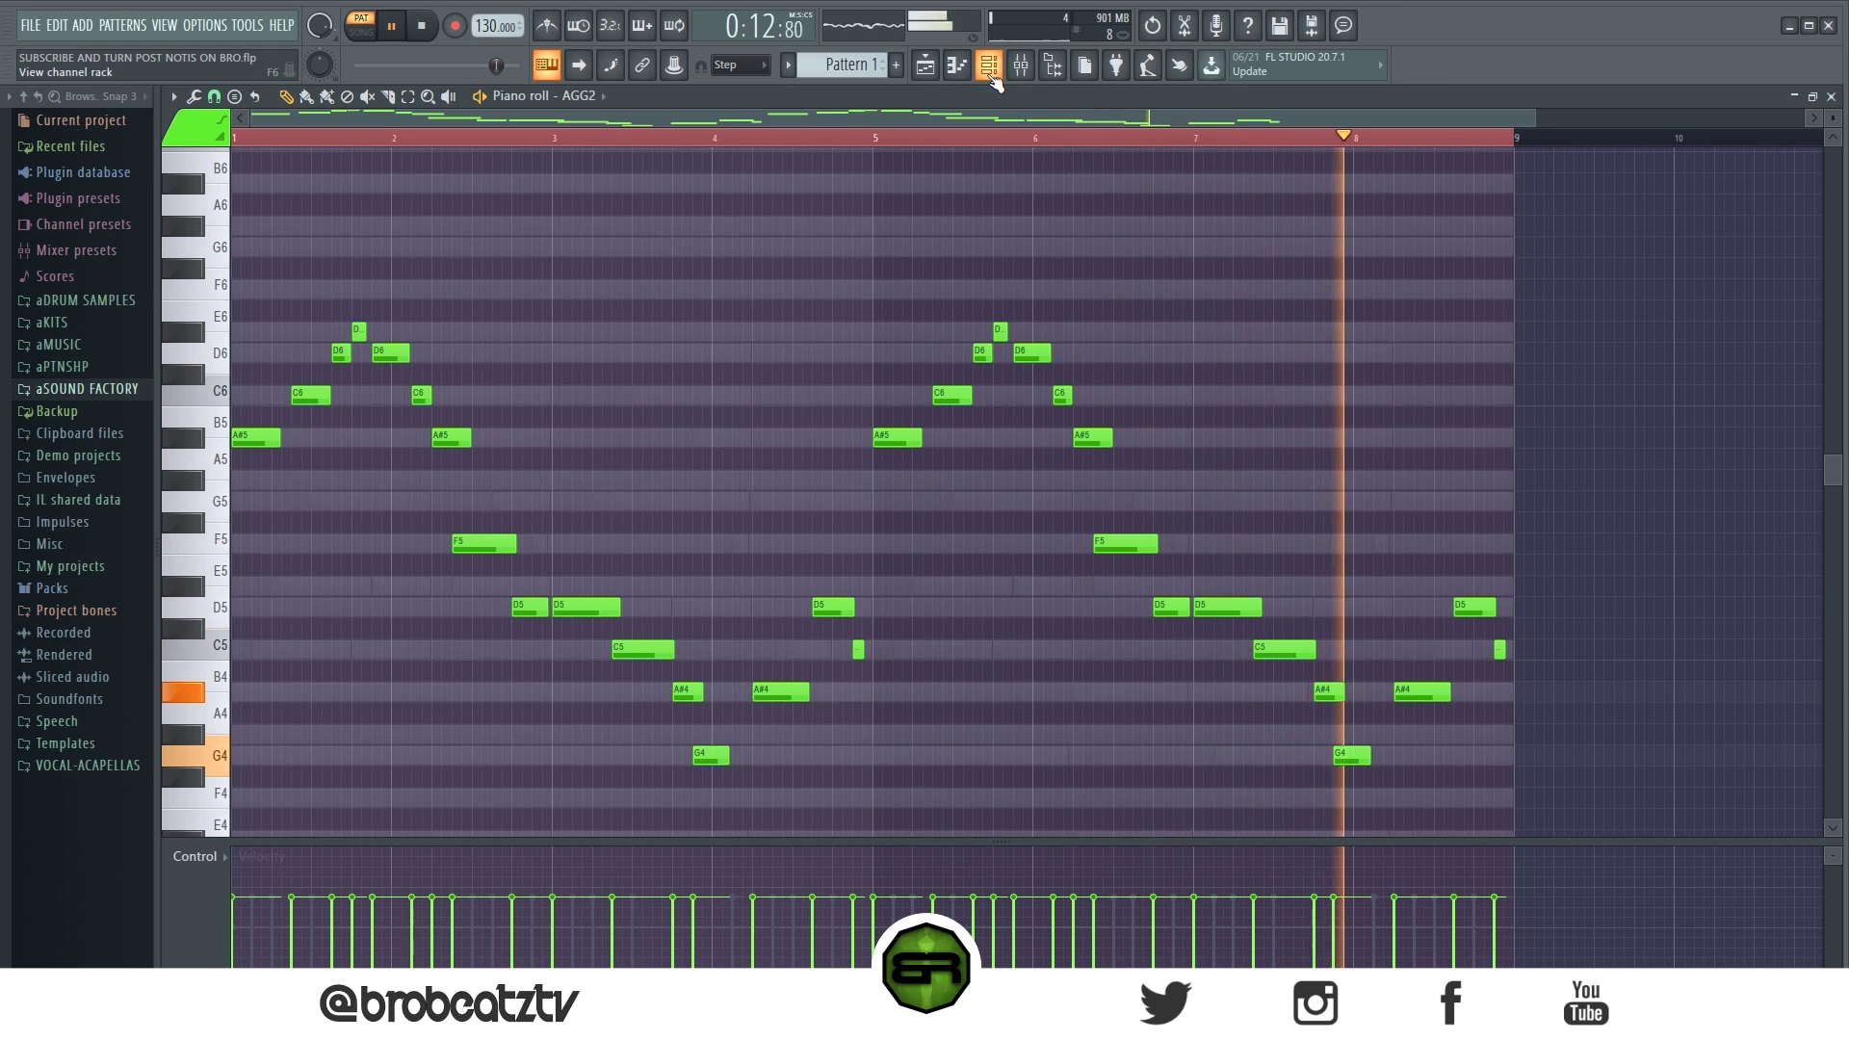
key("space")
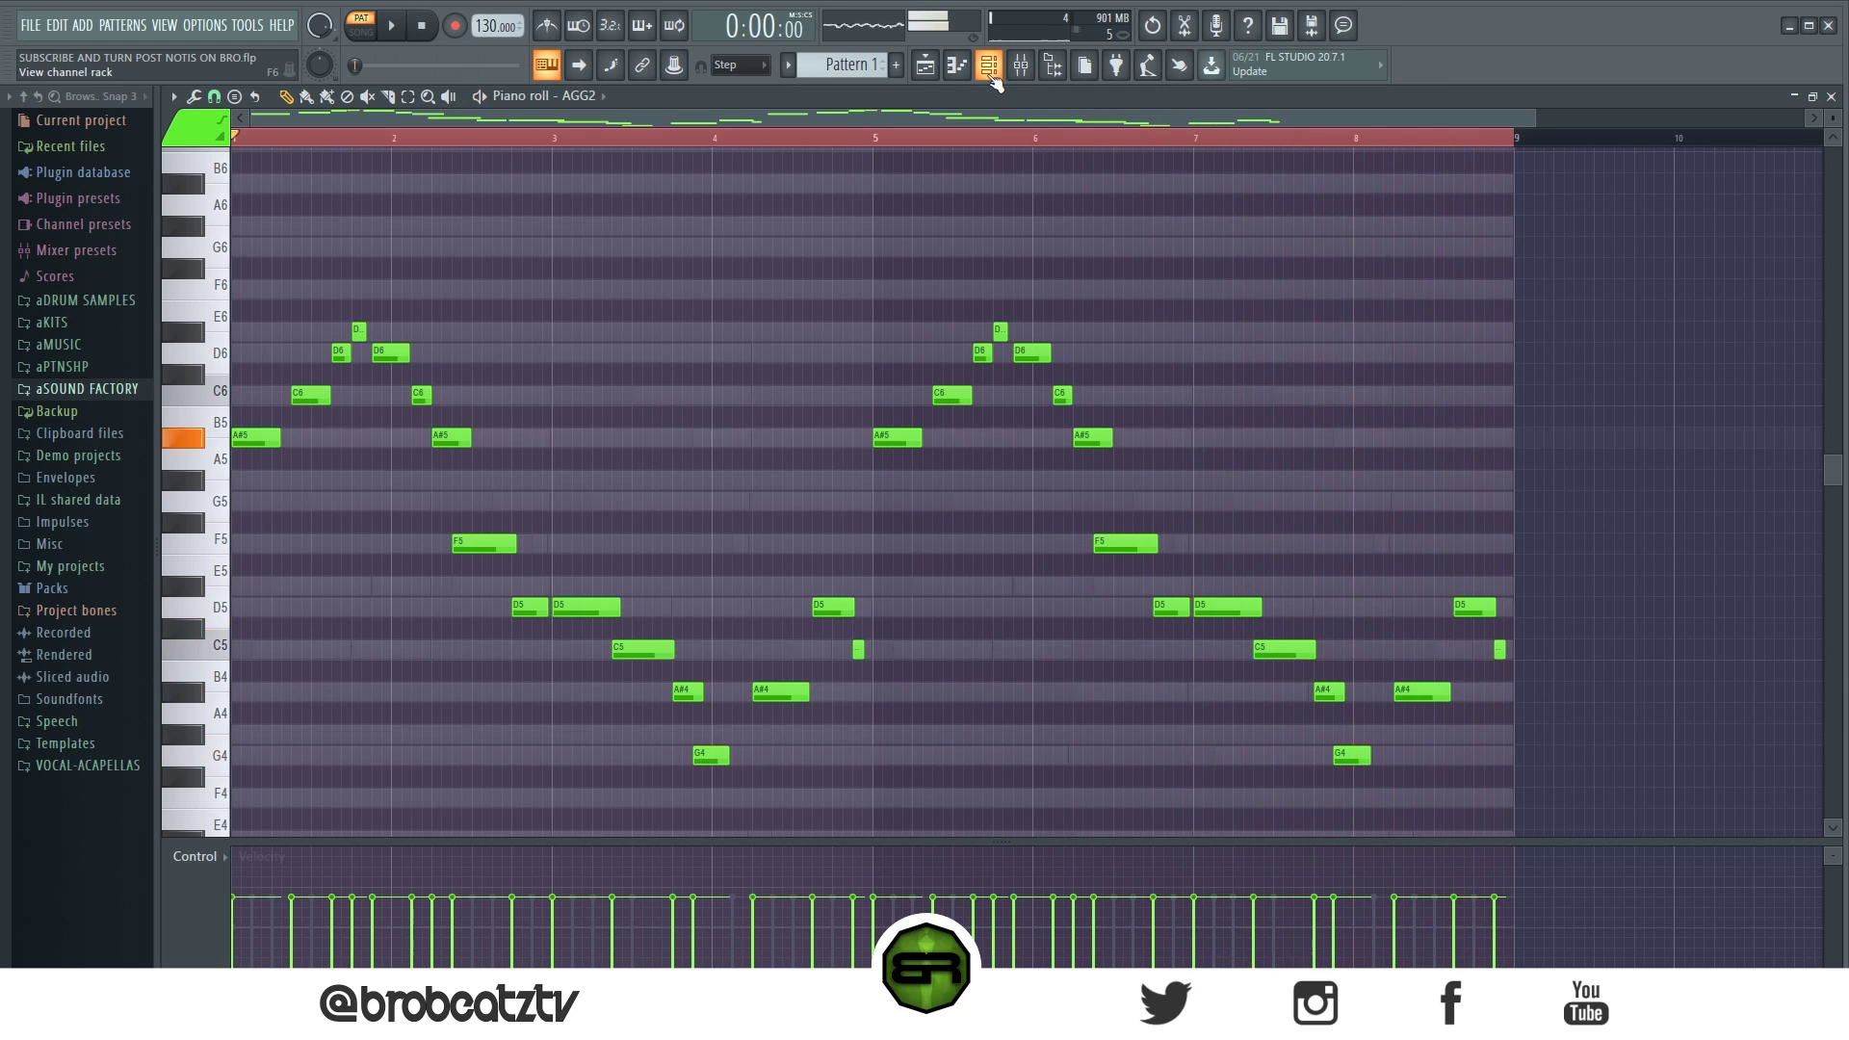
left_click(992, 77)
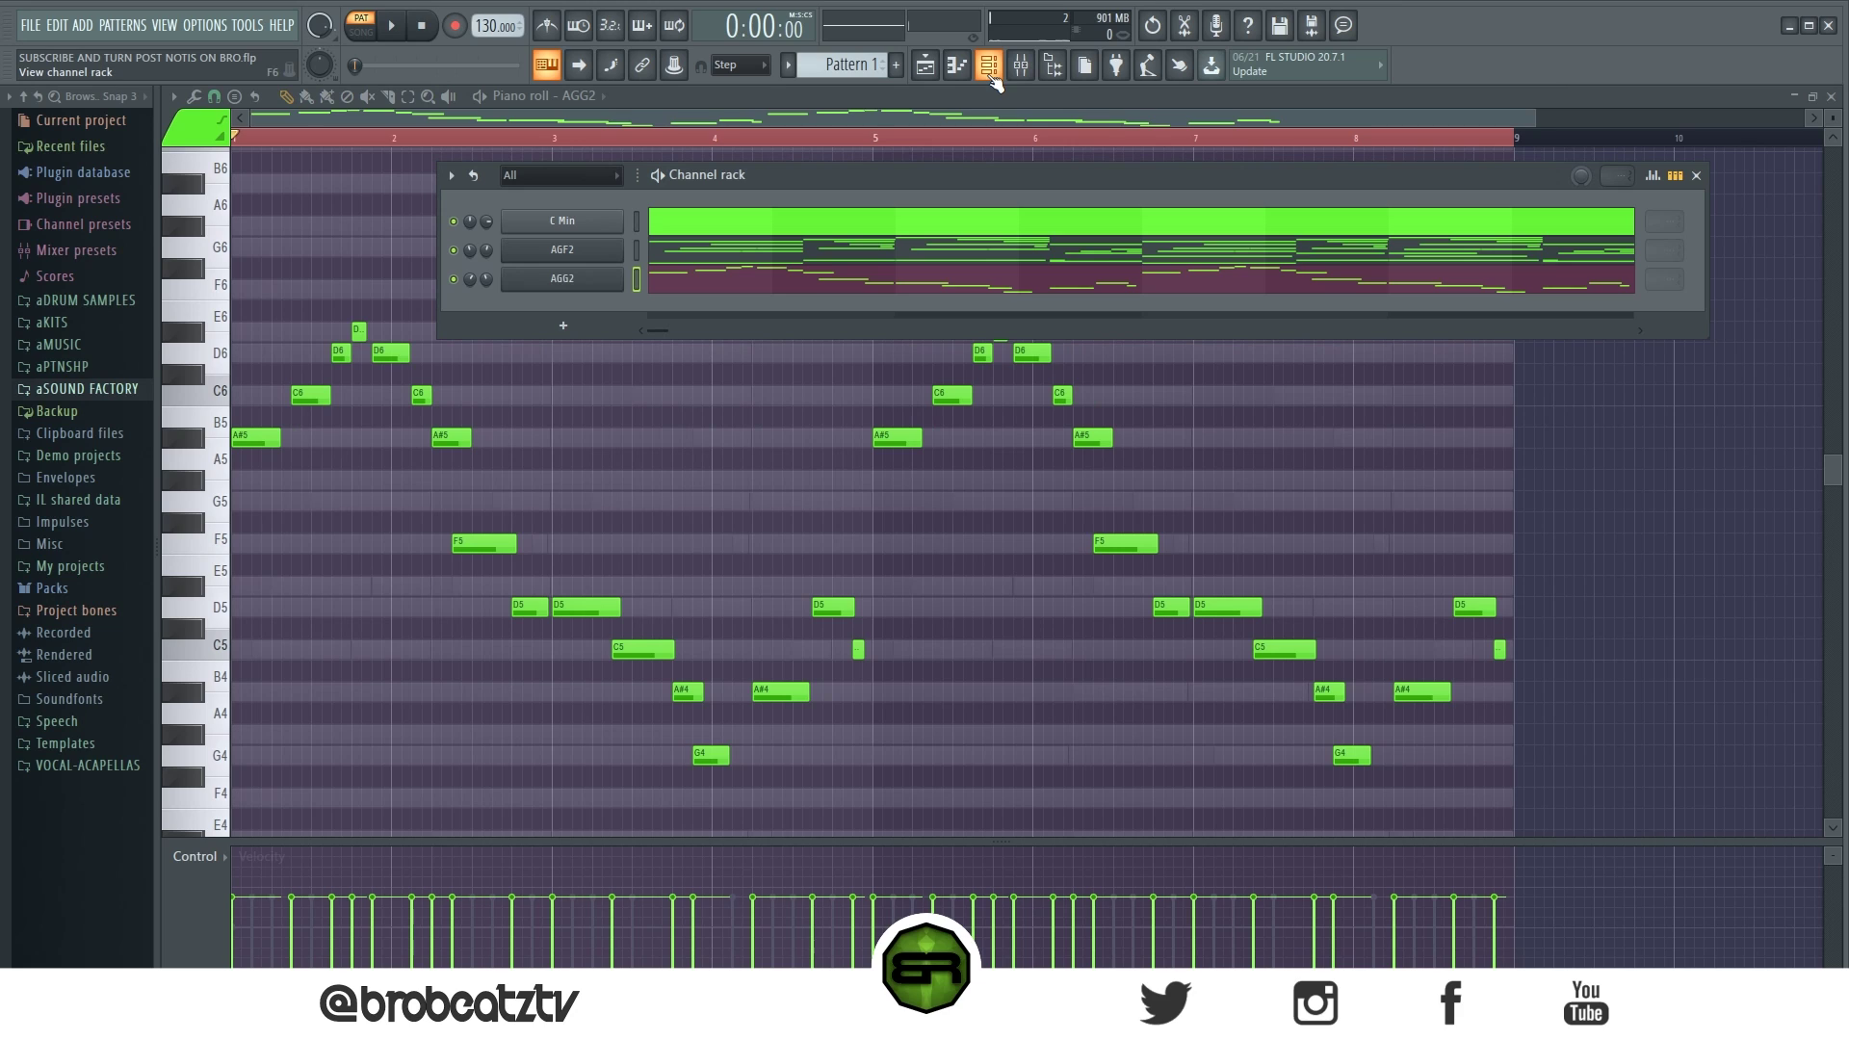